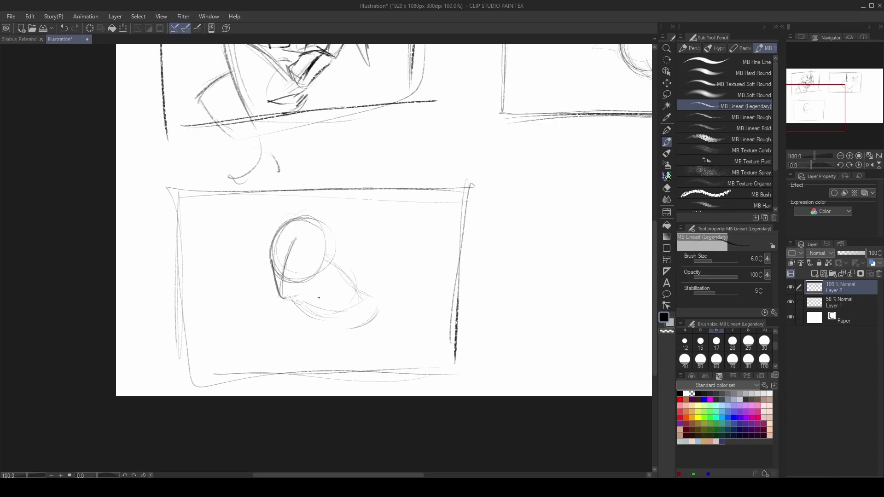
Rough in the figure's curved legs below the torso and a vertical stroke beside the head in the lower-left thumbnail.
mouse_move(272, 299)
left_mouse_down()
mouse_move(230, 315)
mouse_move(244, 355)
mouse_move(285, 361)
left_mouse_up()
left_click_drag(324, 331, 293, 366)
left_click_drag(328, 332, 299, 368)
left_click_drag(373, 331, 330, 365)
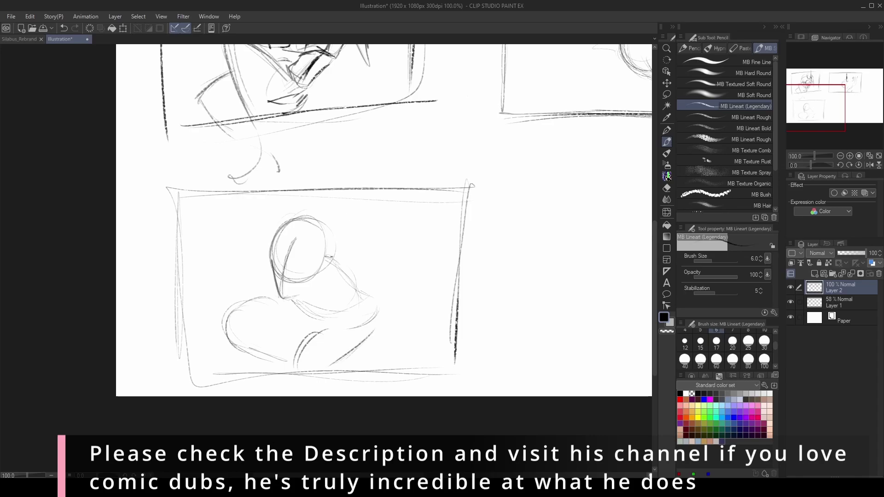
mouse_move(332, 194)
left_mouse_down()
mouse_move(335, 260)
mouse_move(348, 275)
left_mouse_up()
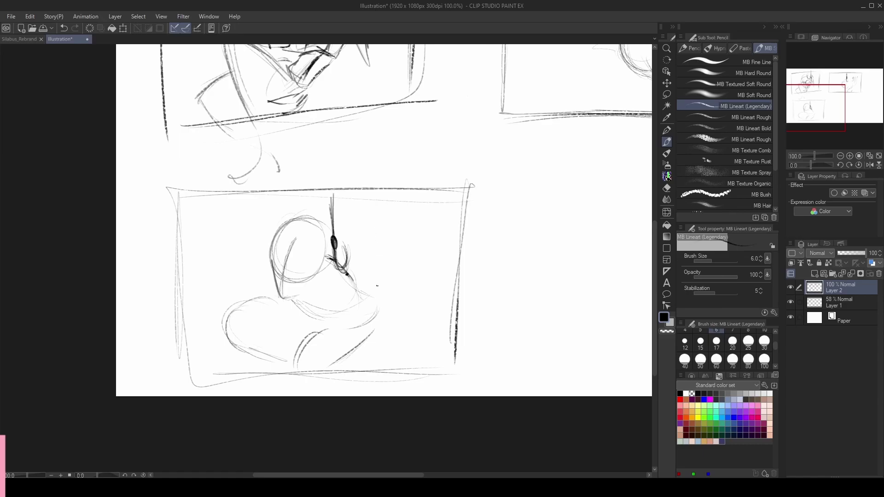
Draw darker lower-leg lines running past the thumbnail's bottom border and add the thigh and hip contours.
mouse_move(321, 327)
left_mouse_down()
mouse_move(284, 372)
mouse_move(280, 396)
left_mouse_up()
left_click_drag(339, 380, 306, 396)
left_click_drag(368, 329, 320, 390)
left_click_drag(360, 348, 308, 396)
left_click_drag(315, 332, 249, 343)
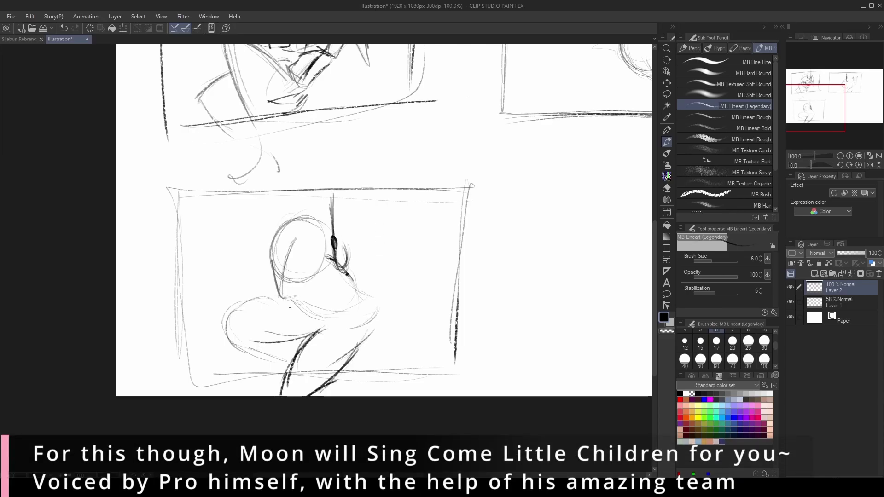
mouse_move(319, 316)
left_mouse_down()
mouse_move(305, 332)
mouse_move(350, 327)
left_mouse_up()
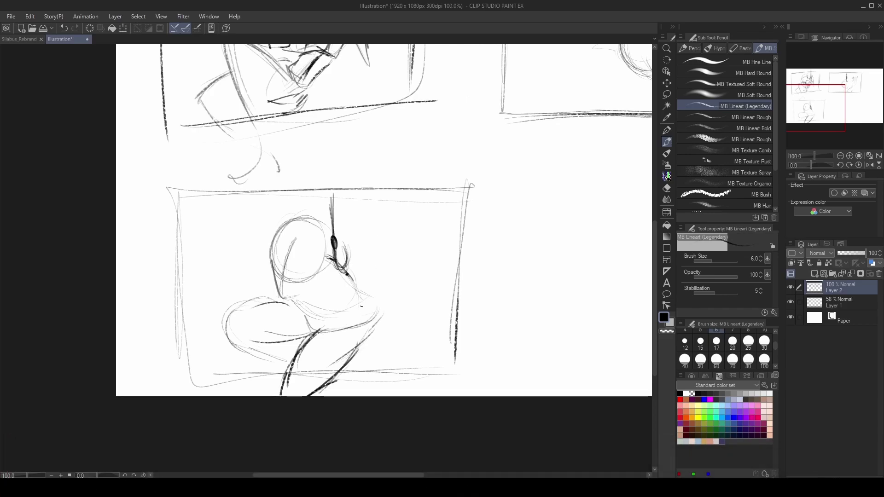
Sketch heavy hip and torso details on the figure and an angular shape beside its head.
mouse_move(308, 349)
left_mouse_down()
mouse_move(364, 337)
mouse_move(302, 362)
mouse_move(369, 335)
mouse_move(300, 357)
mouse_move(294, 370)
left_mouse_up()
left_click_drag(325, 364, 367, 343)
mouse_move(291, 322)
left_mouse_down()
mouse_move(318, 334)
mouse_move(356, 332)
mouse_move(301, 325)
mouse_move(316, 338)
left_mouse_up()
mouse_move(308, 350)
left_mouse_down()
mouse_move(294, 371)
mouse_move(361, 328)
mouse_move(330, 289)
mouse_move(368, 313)
mouse_move(349, 356)
left_mouse_up()
mouse_move(326, 328)
left_mouse_down()
mouse_move(345, 342)
mouse_move(328, 332)
left_mouse_up()
left_click_drag(339, 335, 357, 317)
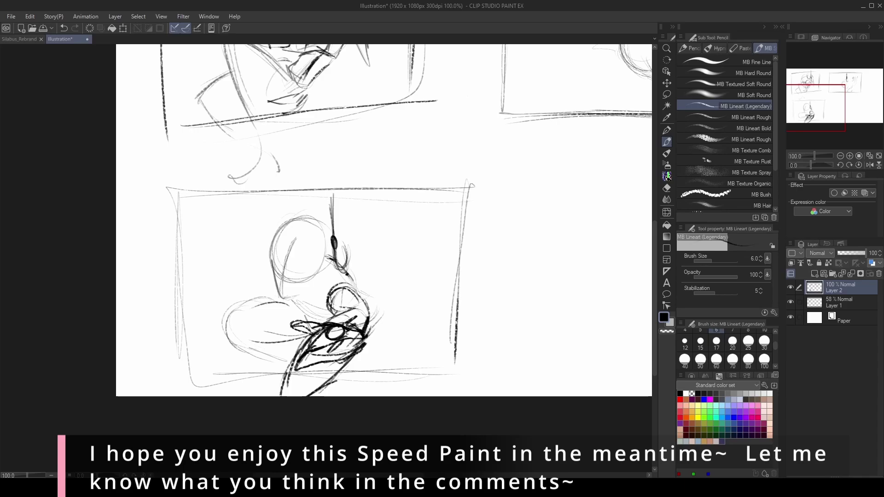
mouse_move(250, 226)
left_mouse_down()
mouse_move(265, 267)
mouse_move(260, 249)
mouse_move(234, 260)
mouse_move(256, 271)
left_mouse_up()
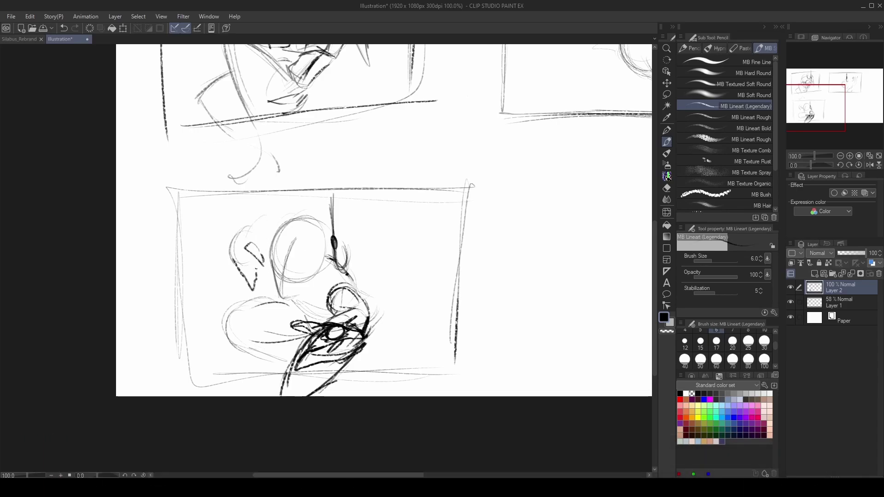
mouse_move(246, 229)
left_mouse_down()
mouse_move(257, 272)
mouse_move(271, 271)
mouse_move(265, 290)
mouse_move(266, 254)
left_mouse_up()
Undo the heavy hip, torso and side-shape strokes in the lower-left thumbnail.
key("ctrl+z")
key("ctrl+z")
key("ctrl+z")
key("ctrl+z")
key("ctrl+z")
key("ctrl+z")
key("ctrl+z")
key("ctrl+z")
key("ctrl+z")
key("ctrl+z")
key("ctrl+z")
key("ctrl+z")
key("ctrl+z")
key("ctrl+z")
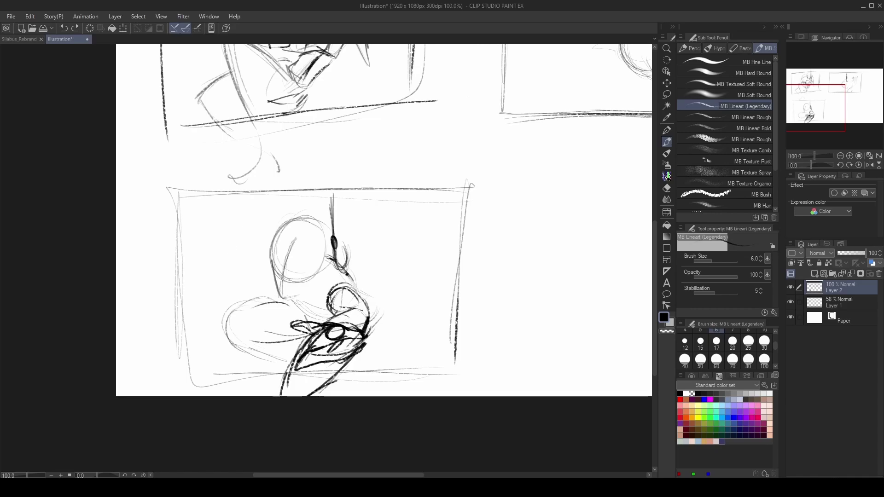
key("ctrl+z")
key("ctrl+z")
key("ctrl+z")
key("ctrl+z")
key("ctrl+z")
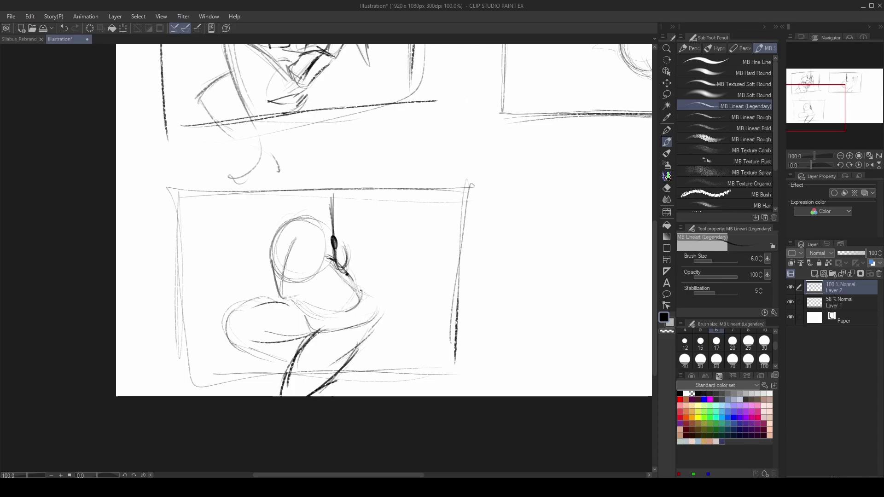
Add a new raster layer above Layer 2 and sketch an outstretched arm with an open hand on it.
left_click(815, 274)
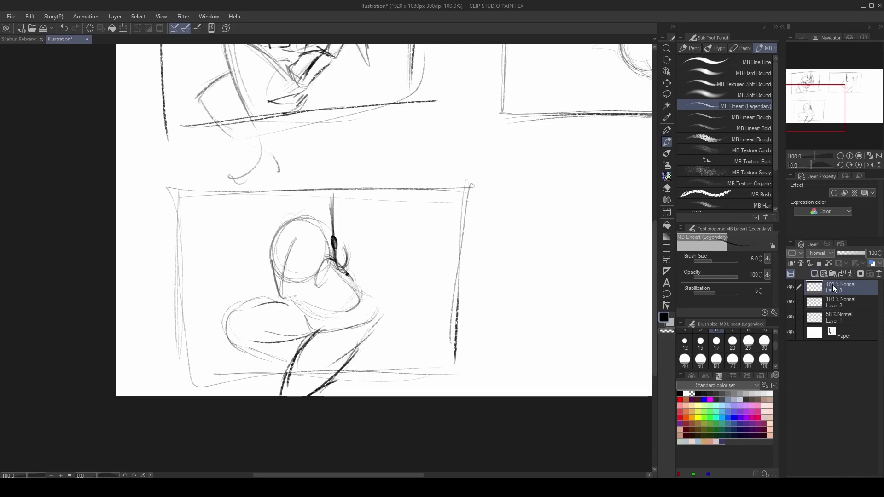
mouse_move(286, 220)
left_mouse_down()
mouse_move(323, 214)
mouse_move(232, 259)
mouse_move(235, 266)
left_mouse_up()
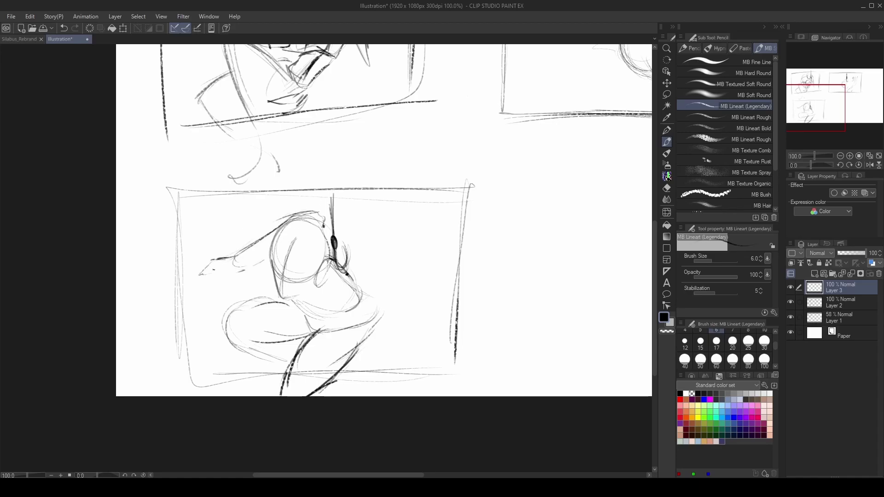
left_click_drag(206, 300, 211, 292)
left_click_drag(238, 270, 235, 282)
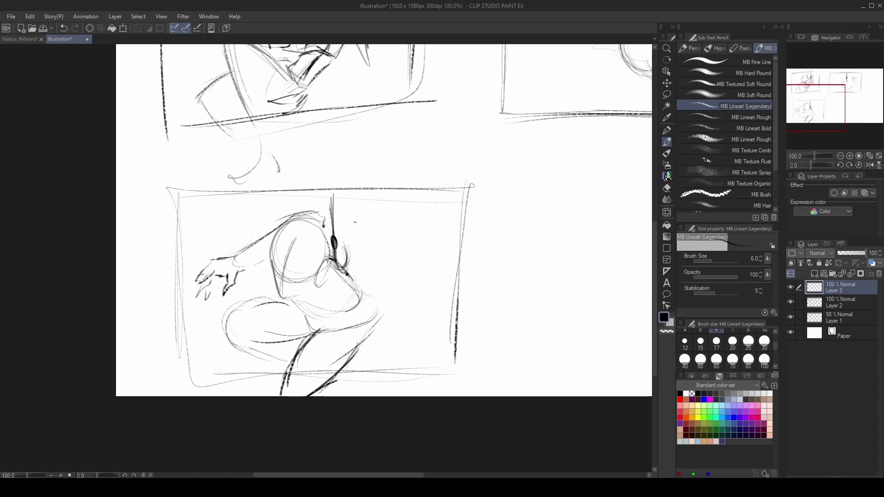
Fade Layer 2 to 45% opacity and sketch the angular waist and hip shapes on Layer 3.
left_click_drag(324, 221, 328, 251)
left_click_drag(340, 317, 317, 351)
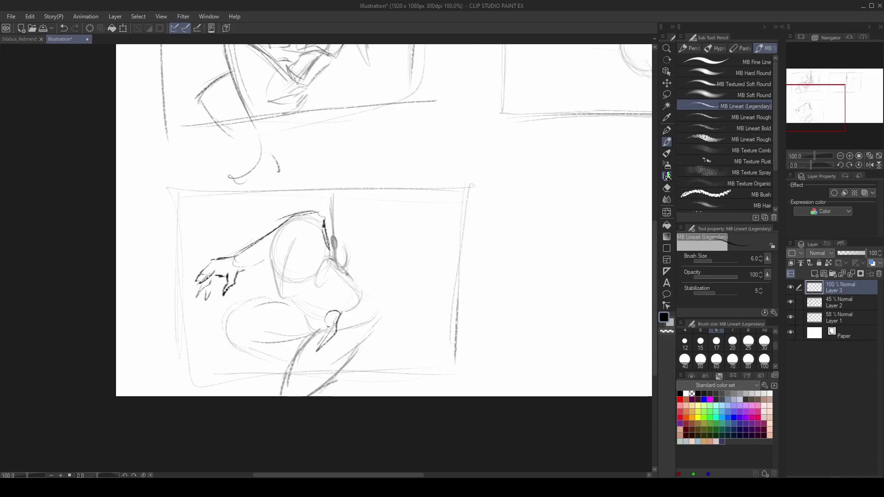
mouse_move(340, 313)
left_mouse_down()
mouse_move(312, 307)
mouse_move(331, 318)
mouse_move(315, 319)
mouse_move(321, 354)
left_mouse_up()
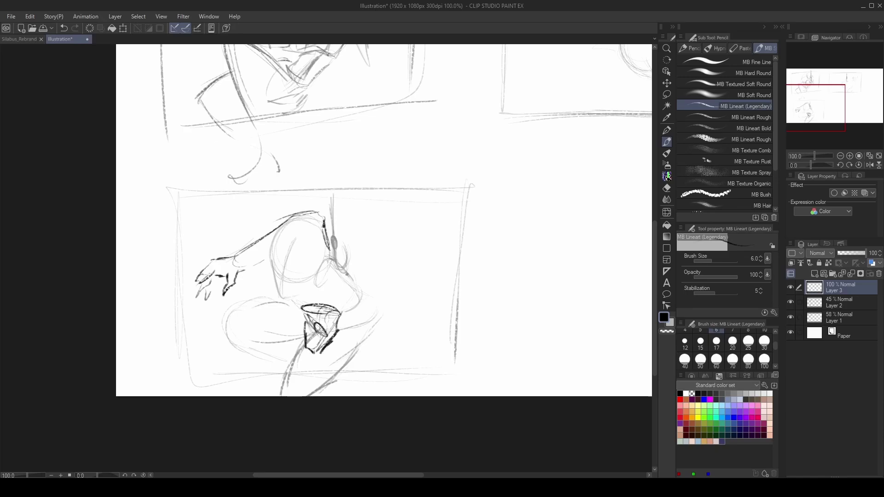
mouse_move(339, 309)
left_mouse_down()
mouse_move(323, 303)
mouse_move(333, 309)
mouse_move(295, 316)
mouse_move(314, 289)
left_mouse_up()
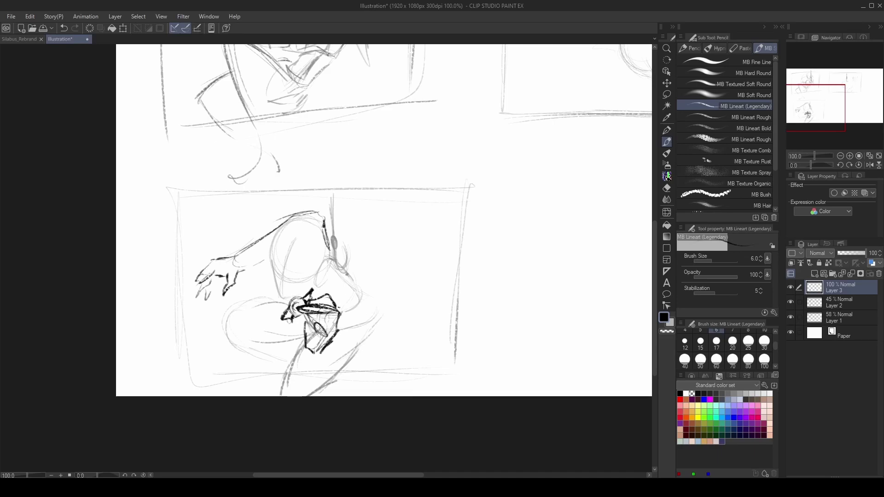
Draw the bent limb extending from the angular waist shape toward the thumbnail's right border.
left_click_drag(338, 312, 402, 345)
left_click_drag(332, 338, 392, 358)
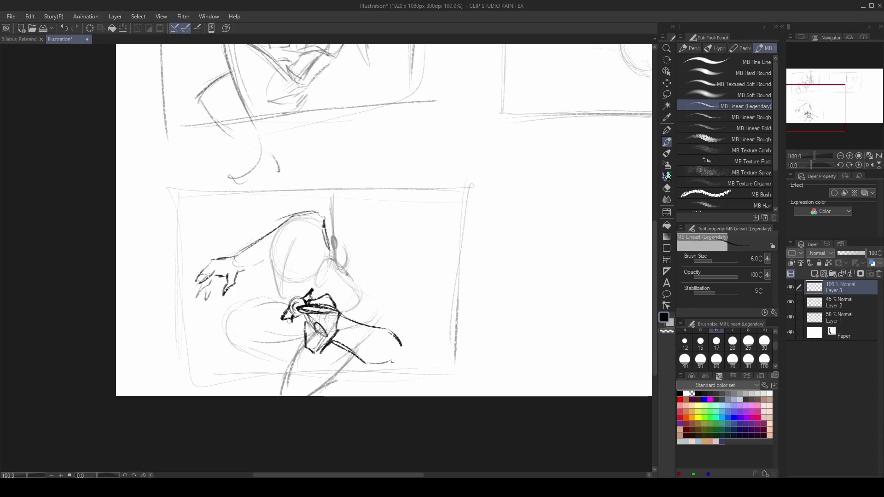
left_click_drag(359, 295, 391, 331)
mouse_move(341, 307)
left_mouse_down()
mouse_move(358, 295)
mouse_move(398, 338)
left_mouse_up()
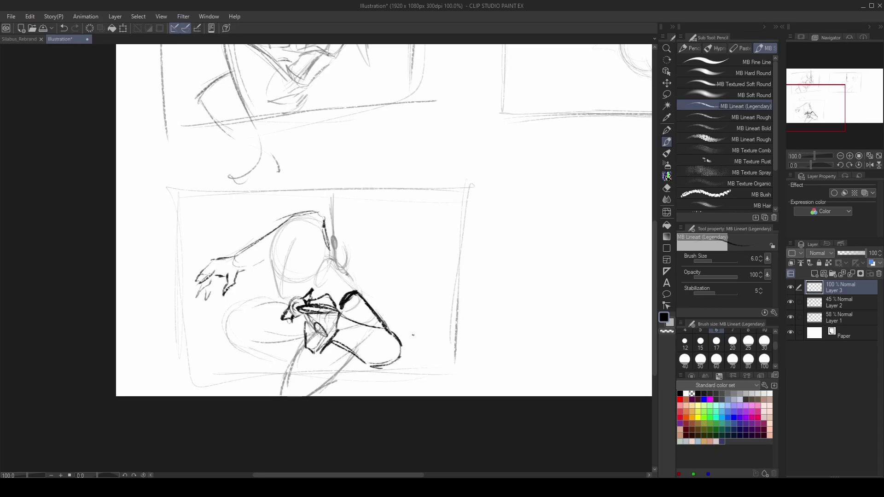
Erase the outstretched arm and hand from Layer 3 with the Hard eraser and return to the lineart pencil.
left_click(668, 189)
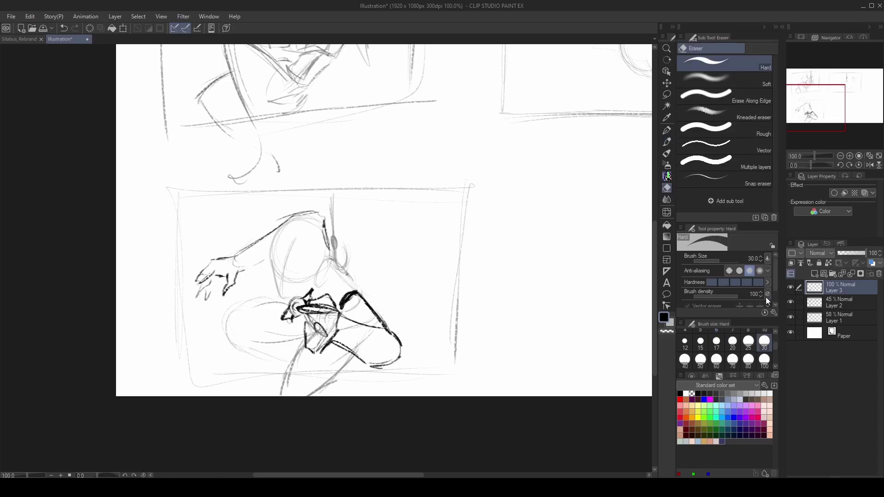
left_click_drag(323, 214, 223, 257)
left_click(665, 141)
Try to rework the bent limb with new strokes and a lasso transform of the lower figure.
left_click_drag(375, 316, 391, 352)
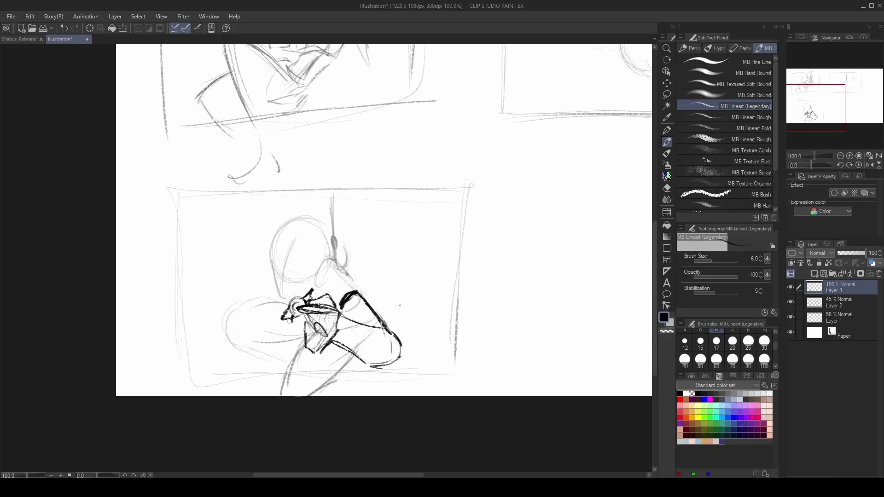
mouse_move(341, 290)
left_mouse_down()
mouse_move(393, 317)
mouse_move(382, 369)
left_mouse_up()
key("m")
left_click_drag(418, 244, 418, 324)
key("ctrl+t")
left_click_drag(405, 373, 399, 371)
key("Return")
key("ctrl+z")
key("ctrl+z")
key("ctrl+z")
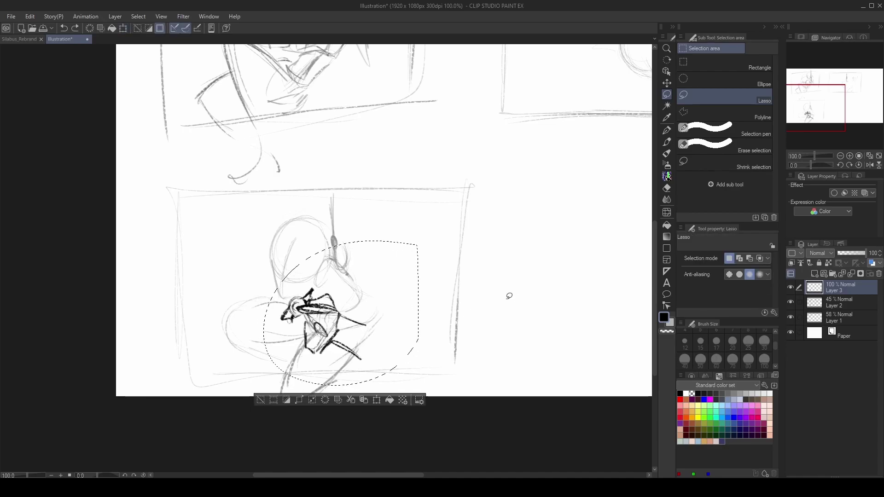
Extend the figure's far thigh contour and darken the waist outline with the lineart pencil.
key("p")
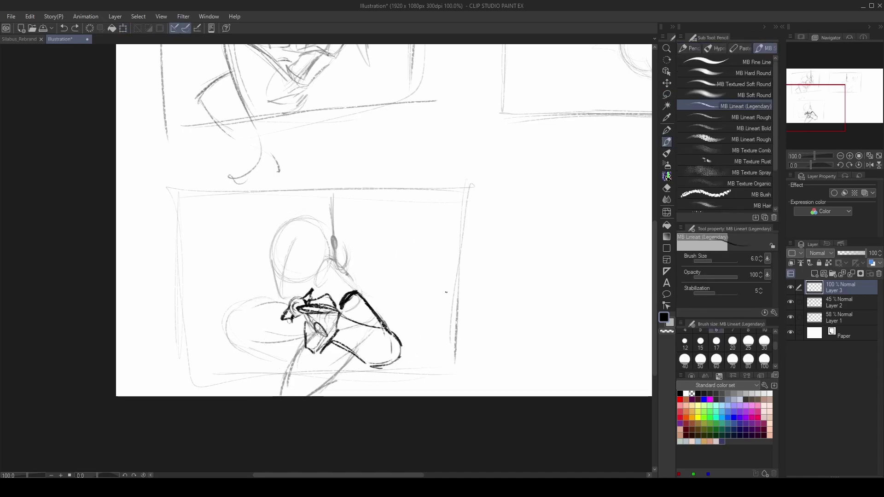
left_click_drag(283, 300, 219, 317)
left_click_drag(305, 317, 341, 345)
Sketch a raised open hand with spread fingers in the upper-left area of the lower thumbnail.
mouse_move(235, 215)
left_mouse_down()
mouse_move(212, 237)
mouse_move(227, 220)
left_mouse_up()
mouse_move(232, 221)
left_mouse_down()
mouse_move(214, 239)
mouse_move(255, 257)
mouse_move(226, 258)
mouse_move(216, 275)
left_mouse_up()
key("ctrl+z")
left_click_drag(225, 231, 227, 246)
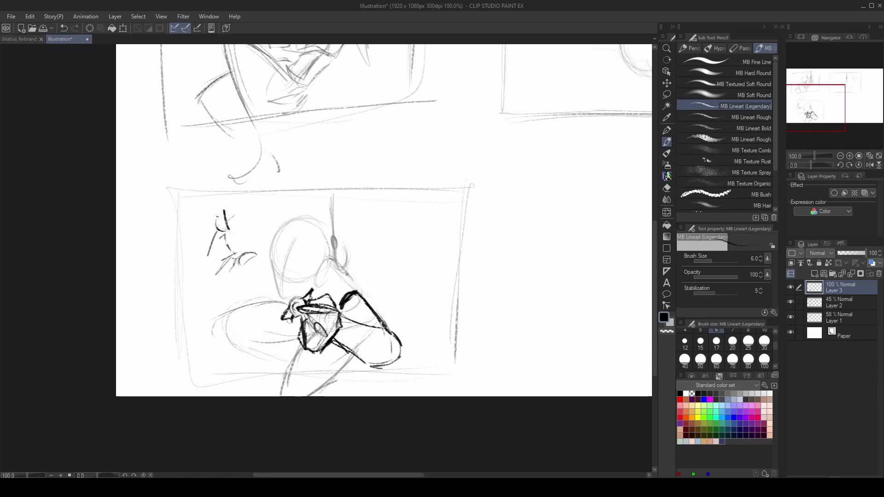
left_click_drag(213, 224, 191, 266)
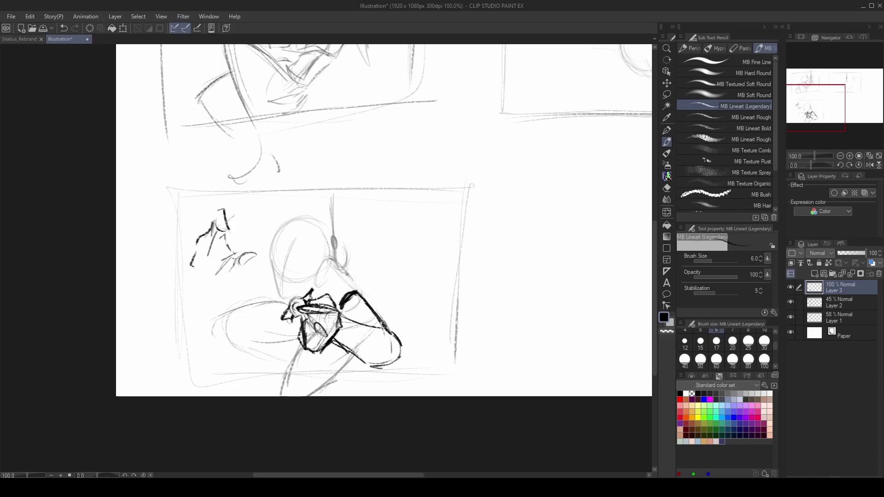
left_click_drag(256, 262, 264, 246)
left_click_drag(207, 276, 229, 279)
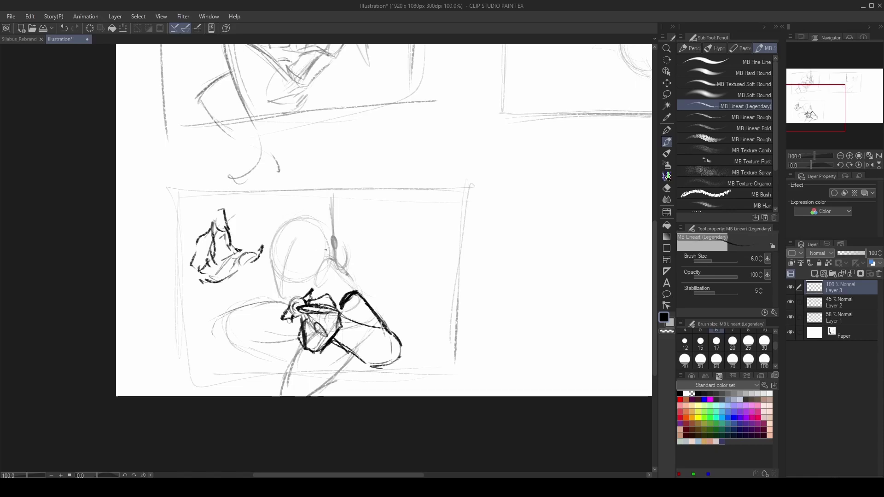
Lasso the raised hand, rotate and shift it slightly down and left, and add wrist lines toward the body.
key("m")
mouse_move(240, 195)
left_mouse_down()
mouse_move(158, 253)
mouse_move(237, 197)
left_mouse_up()
key("ctrl+t")
mouse_move(299, 336)
left_mouse_down()
mouse_move(279, 304)
mouse_move(268, 302)
left_mouse_up()
key("Return")
key("ctrl+d")
key("p")
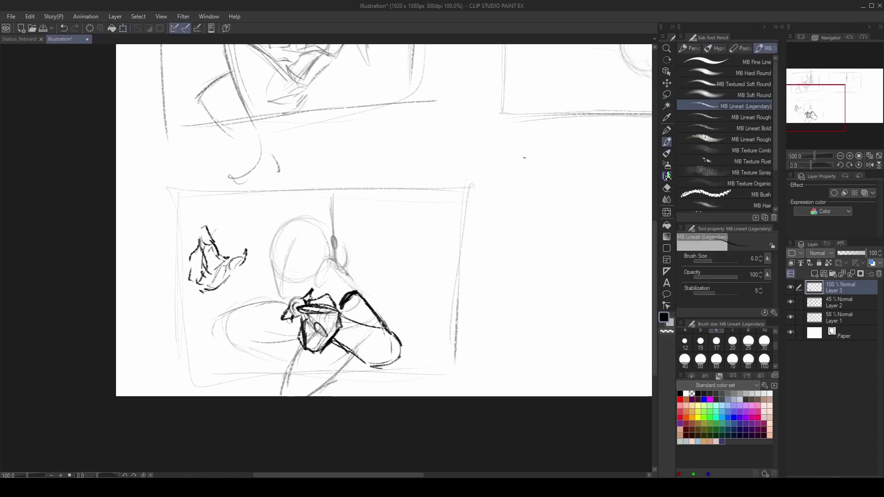
left_click_drag(231, 275, 262, 272)
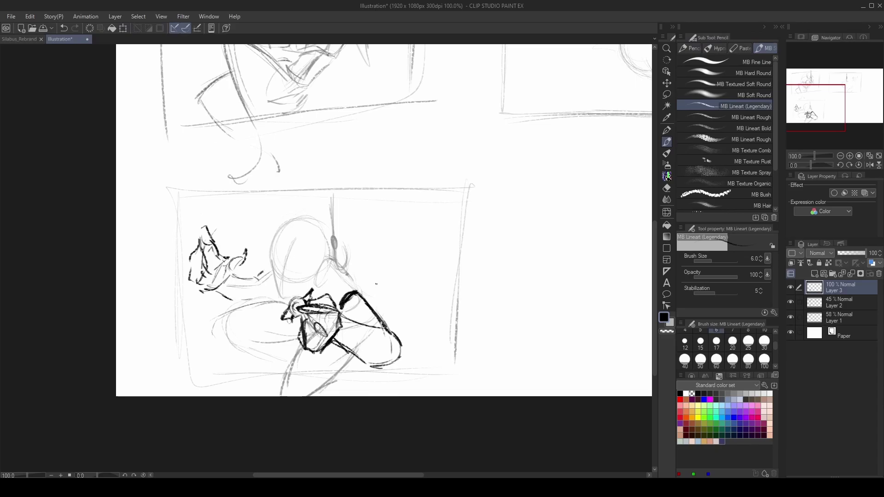
Restore Layer 2 to 100% opacity and merge Layer 3 down into it.
key("m")
left_click(830, 303)
left_click_drag(856, 254, 876, 257)
left_click(667, 188)
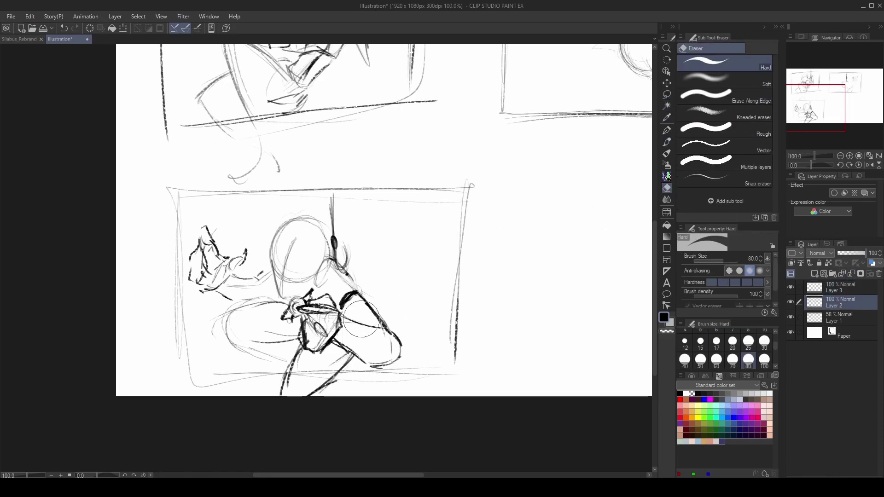
left_click(667, 95)
left_click(791, 302)
left_click(790, 302)
left_click(831, 289)
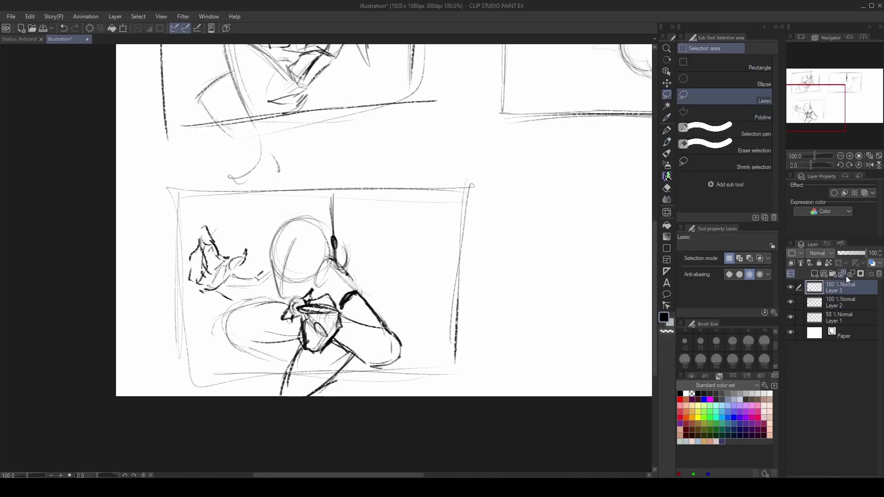
left_click(842, 274)
Lasso the whole figure and move it right within the lower-left thumbnail.
mouse_move(359, 192)
left_mouse_down()
mouse_move(202, 215)
mouse_move(271, 402)
mouse_move(429, 341)
left_mouse_up()
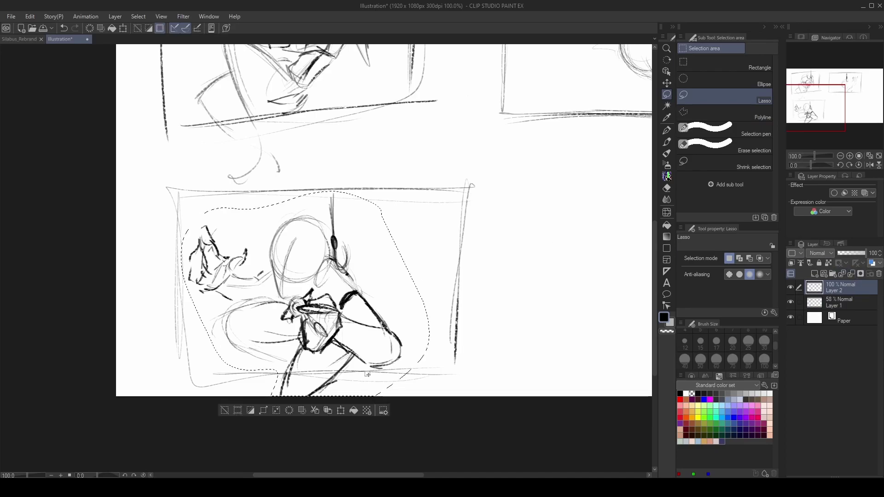
key("ctrl+t")
left_click_drag(376, 354, 418, 353)
key("Return")
key("ctrl+d")
key("p")
Sketch long flowing curves sweeping left from the head and curled strands around the head and shoulders.
left_click_drag(351, 251, 206, 229)
mouse_move(341, 220)
left_mouse_down()
mouse_move(208, 233)
mouse_move(175, 275)
left_mouse_up()
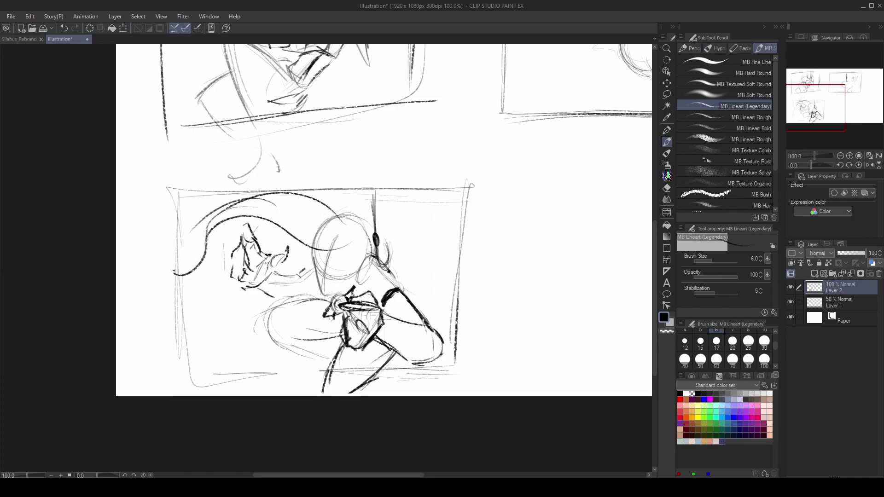
mouse_move(343, 246)
left_mouse_down()
mouse_move(442, 317)
mouse_move(403, 299)
mouse_move(409, 327)
mouse_move(354, 285)
mouse_move(396, 290)
mouse_move(417, 309)
mouse_move(392, 288)
mouse_move(410, 265)
mouse_move(389, 269)
mouse_move(376, 196)
mouse_move(376, 232)
left_mouse_up()
key("ctrl+z")
key("ctrl+z")
left_click_drag(333, 294, 345, 309)
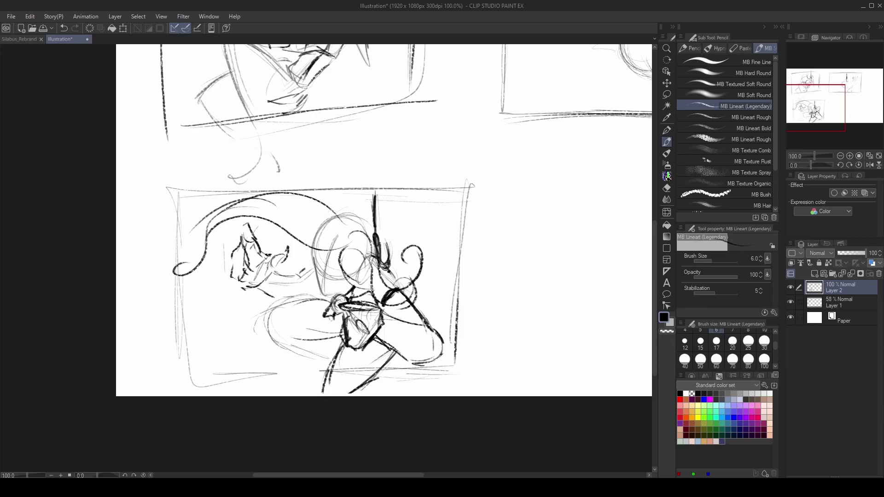
Copy the lower-left thumbnail to its own layer with a rectangular selection and hide Layers 1 and 2.
left_click(841, 156)
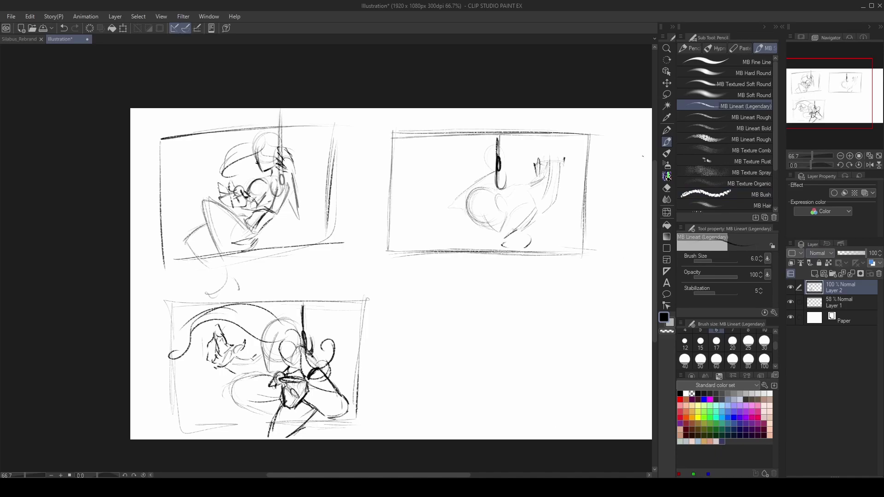
left_click(667, 95)
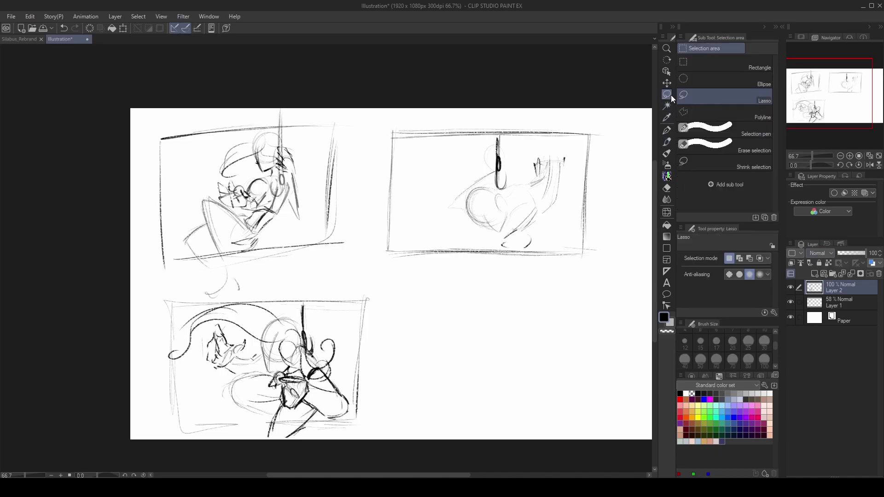
left_click(790, 301)
left_click(687, 64)
mouse_move(396, 460)
left_mouse_down()
mouse_move(116, 304)
mouse_move(116, 285)
left_mouse_up()
left_click(286, 455)
left_click(791, 303)
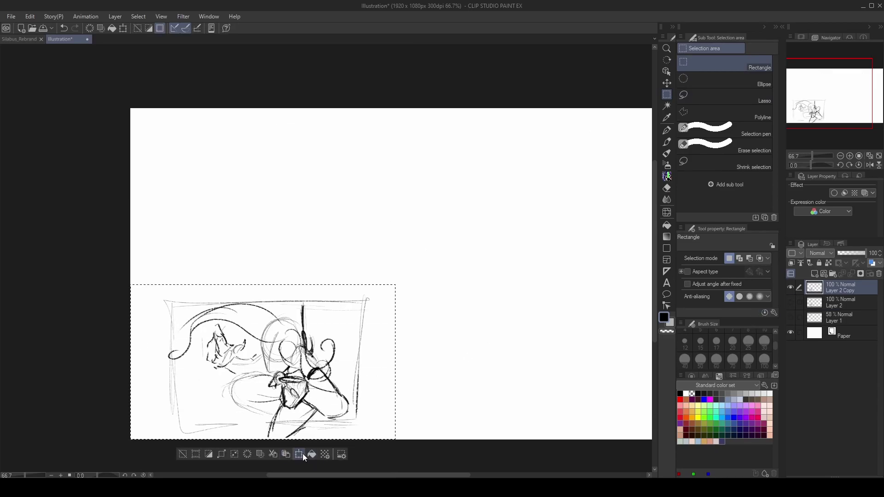
Scale up the copied thumbnail sketch to the full canvas height and shift it so the figure sits toward the right.
left_click(312, 454)
left_click_drag(396, 284, 655, 124)
left_click_drag(802, 95, 813, 97)
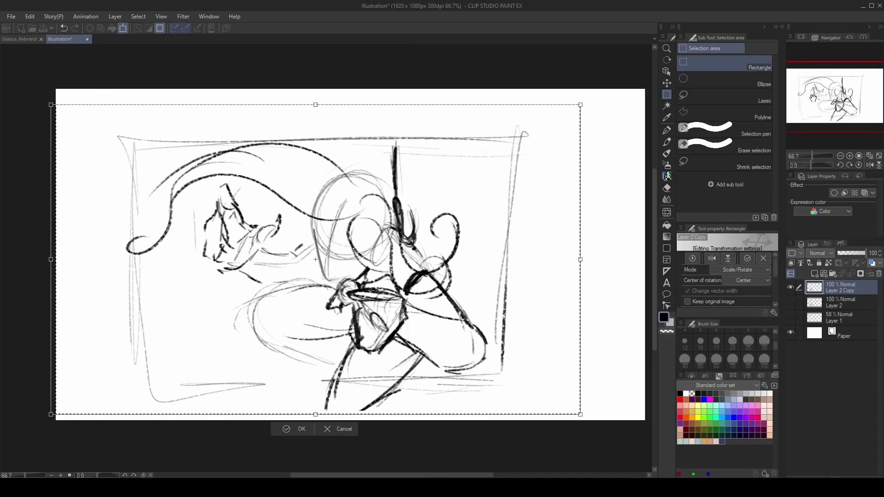
left_click(840, 157)
left_click_drag(515, 144, 542, 111)
mouse_move(507, 224)
left_mouse_down()
mouse_move(482, 217)
mouse_move(517, 219)
left_mouse_up()
mouse_move(117, 254)
left_mouse_down()
mouse_move(71, 246)
mouse_move(121, 246)
left_mouse_up()
left_click_drag(228, 295, 262, 294)
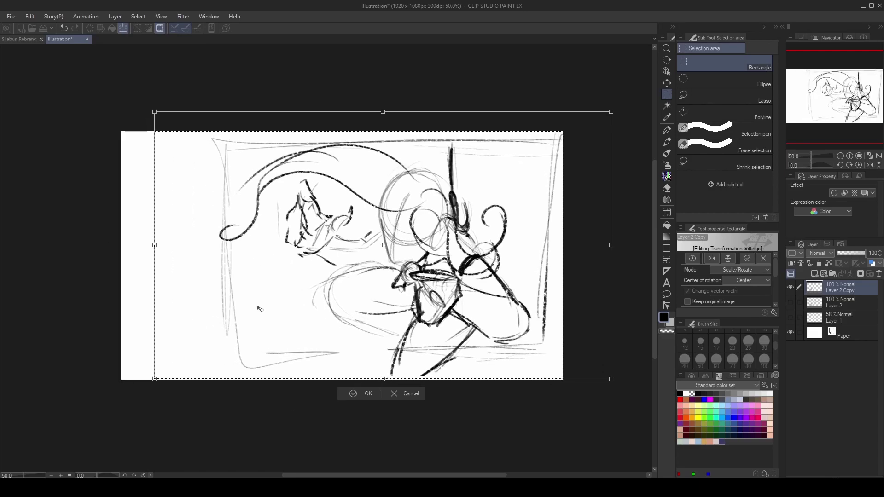
key("Return")
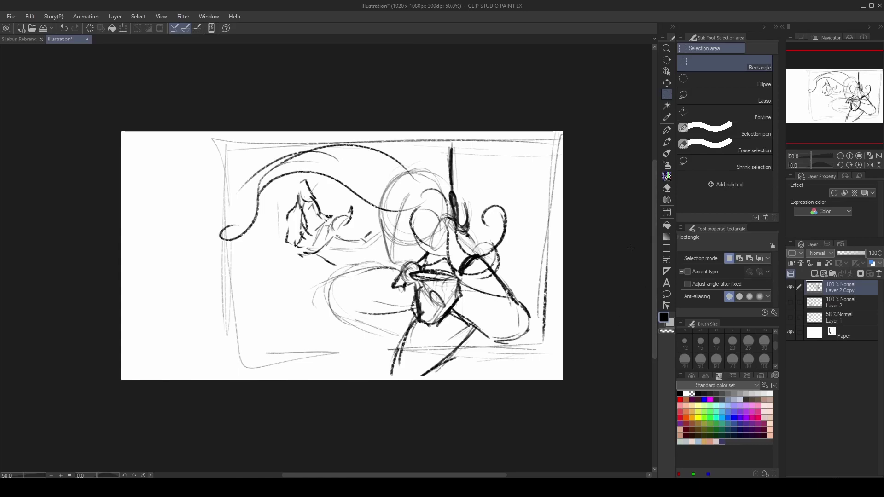
Fade Layer 2 Copy to 26% opacity and add a new layer above it.
left_click_drag(852, 255, 844, 258)
key("p")
key("ctrl+shift+n")
Place the Kayn 3D drawing figure over the faded sketch and pose it leaning forward with both arms bent.
left_click_drag(722, 239, 416, 140)
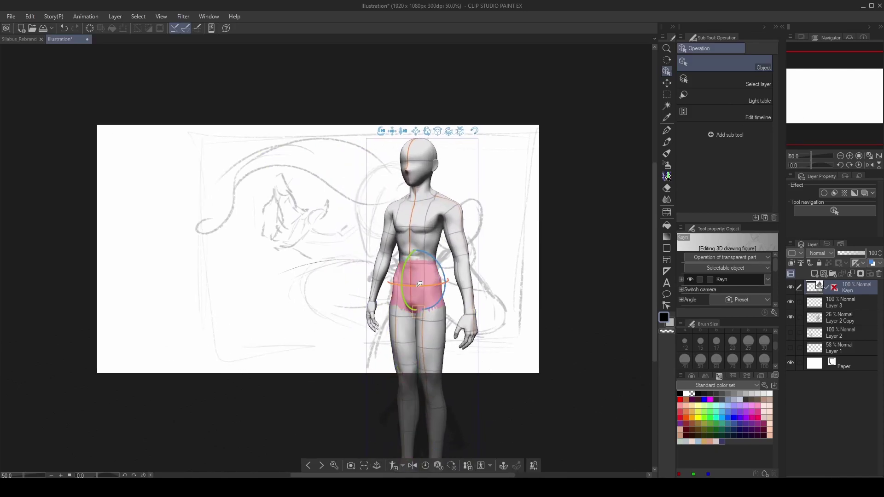
left_click(416, 262)
left_click_drag(416, 261, 417, 286)
mouse_move(405, 161)
left_mouse_down()
mouse_move(508, 188)
mouse_move(407, 175)
left_mouse_up()
left_click_drag(520, 299, 470, 317)
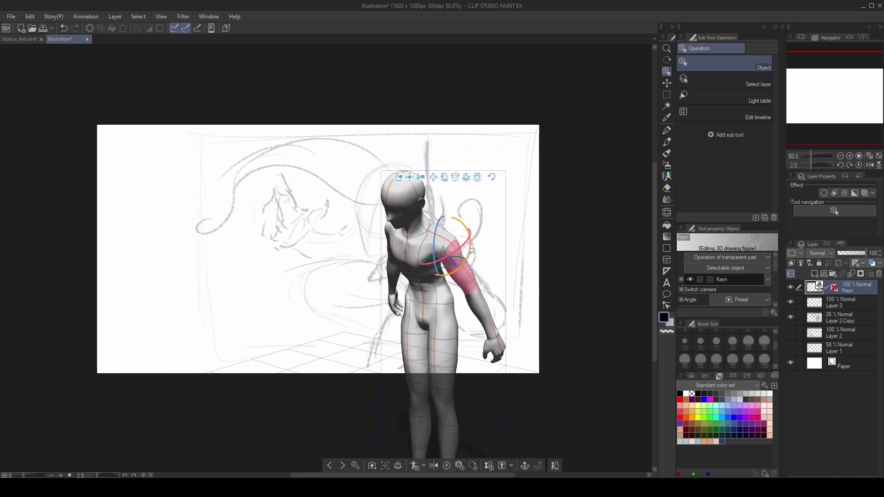
left_click_drag(394, 286, 349, 322)
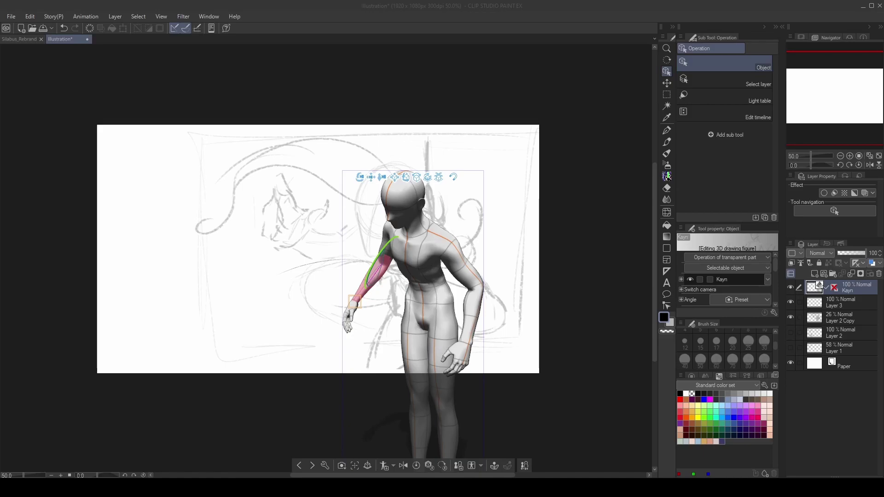
Pose the 3D figure's legs in a crouch, with one knee folded up high and the other thigh brought forward.
left_click(417, 359)
left_click_drag(419, 401, 364, 325)
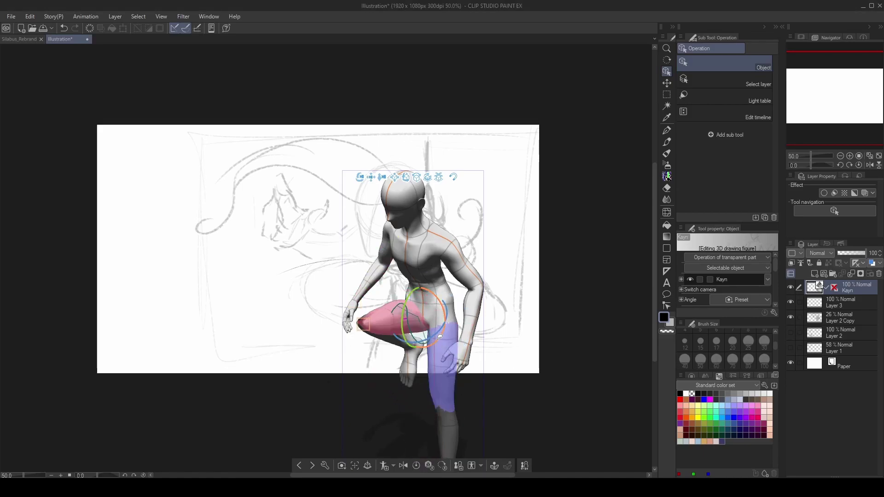
left_click_drag(437, 322, 445, 305)
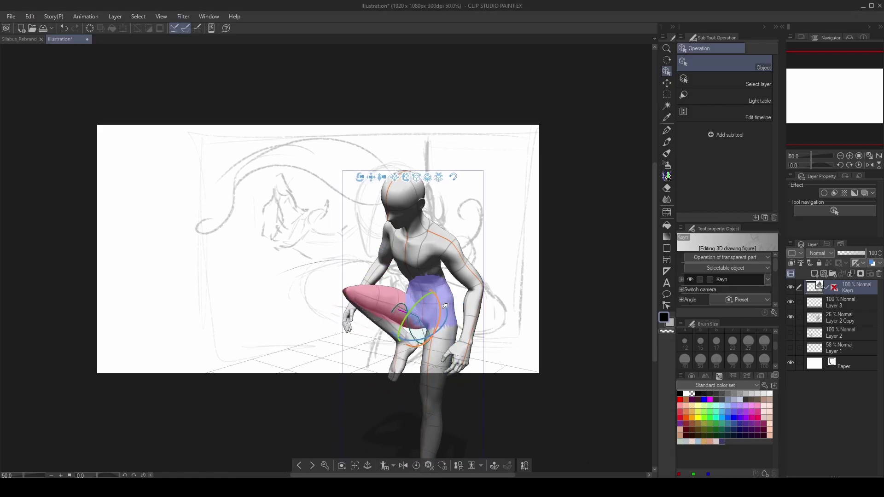
left_click(375, 322)
left_click(386, 356)
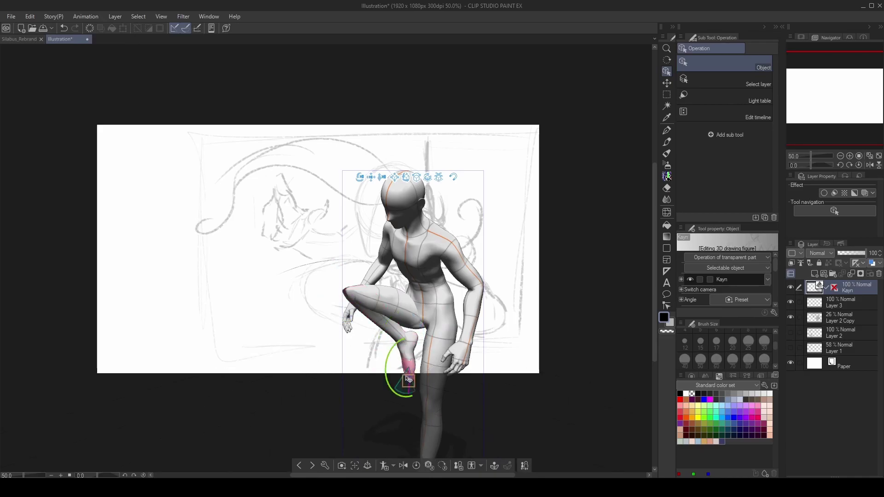
left_click(428, 350)
mouse_move(428, 350)
left_mouse_down()
mouse_move(417, 340)
mouse_move(427, 333)
left_mouse_up()
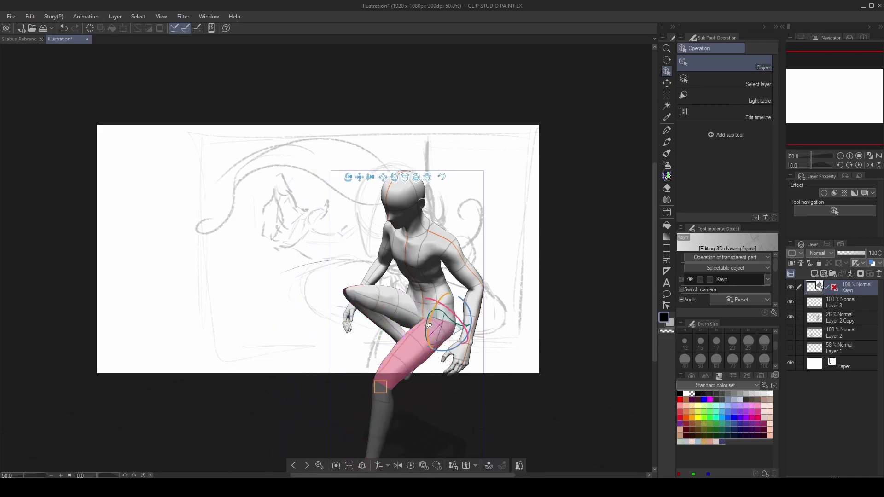
Shift the 3D figure to the left of the sketch, raising one forearm outward and bringing the other hand before the chest.
left_click(405, 244)
left_click_drag(405, 244, 414, 251)
left_click_drag(360, 192, 181, 194)
left_click_drag(270, 295, 231, 238)
left_click(255, 213)
left_click_drag(221, 255, 163, 225)
left_click_drag(284, 243, 281, 277)
left_click(273, 288)
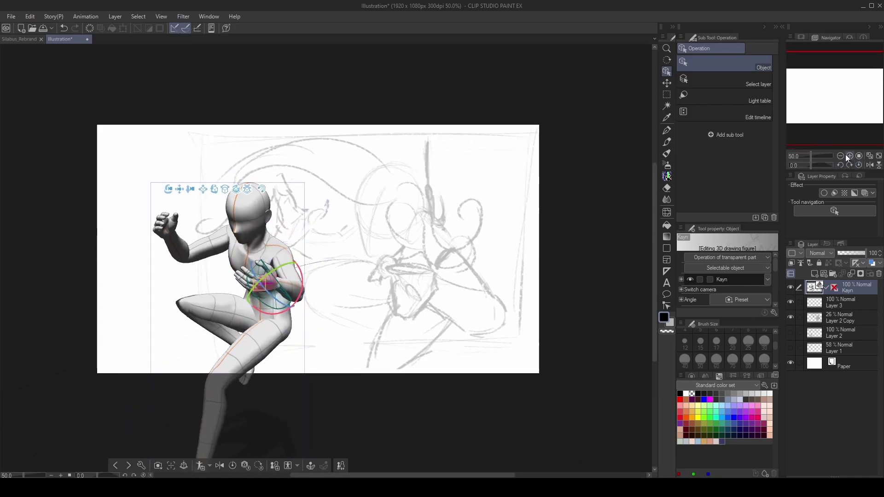
Bend the near arm and its fingers in toward the 3D figure's chest.
left_click(847, 156)
left_click_drag(109, 164, 168, 138)
left_click_drag(340, 261, 302, 252)
left_click(299, 204)
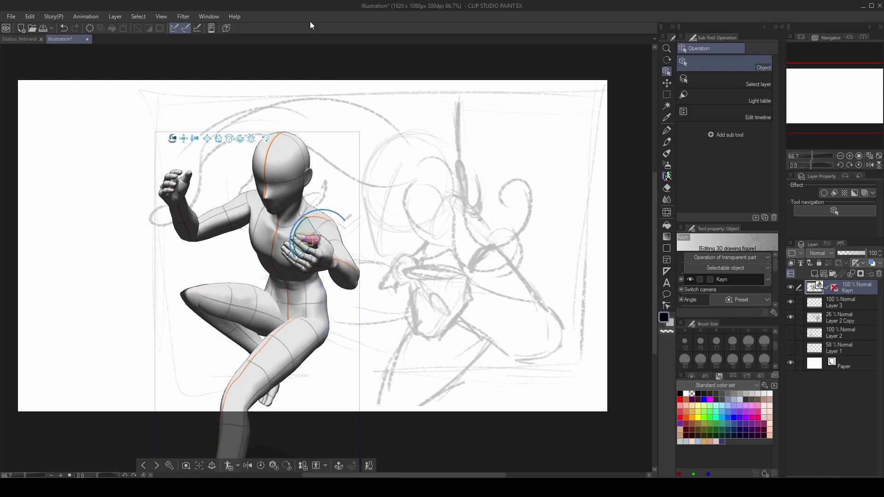
left_click_drag(342, 275, 265, 261)
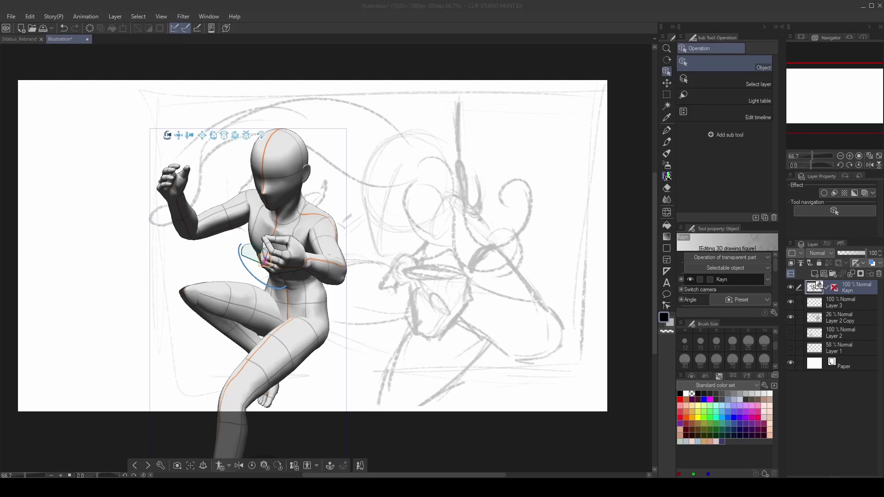
Turn the hand in front of the chest so its fingers point upward and adjust the individual fingers.
left_click_drag(267, 259, 331, 253)
left_click(275, 263)
left_click(329, 281)
left_click(303, 265)
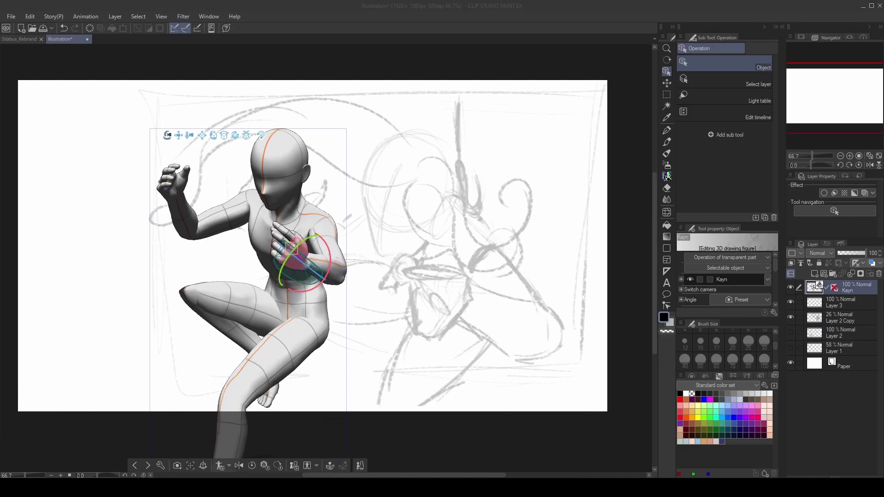
left_click(93, 69)
left_click(298, 271)
left_click_drag(298, 271, 266, 248)
left_click(265, 248)
Move the 3D figure right so that it sits over the sketched character, slightly adjusting its viewing angle.
left_click(325, 267)
left_click_drag(325, 266, 405, 187)
left_click(305, 220)
left_click(337, 337)
left_click(391, 276)
left_click_drag(391, 277, 318, 182)
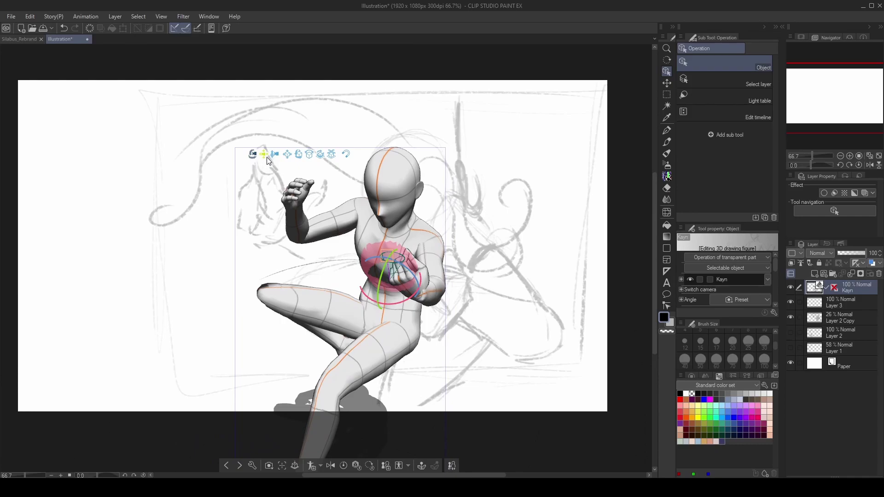
left_click_drag(267, 157, 313, 168)
left_click_drag(431, 265, 406, 240)
Adjust the 3D figure's raised forearm and tilt its hand outward at the wrist.
left_click(333, 230)
left_click_drag(352, 226, 370, 212)
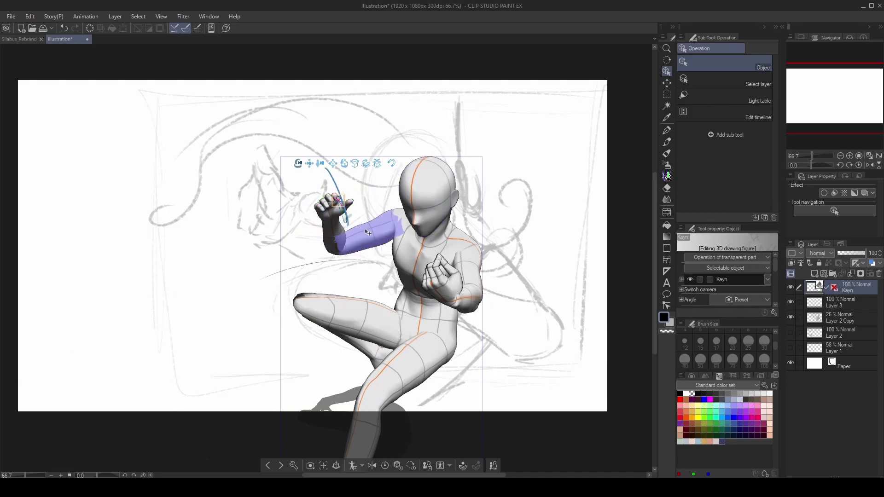
left_click(337, 203)
left_click_drag(336, 196, 332, 189)
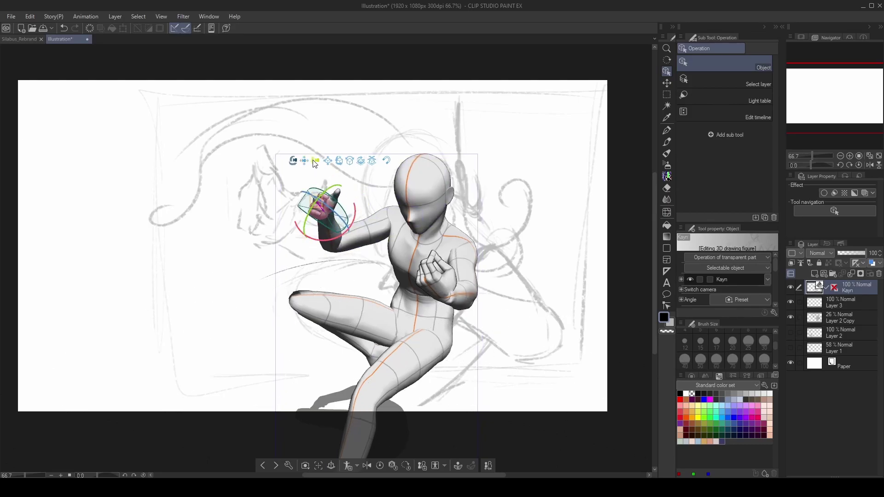
Enlarge the 3D figure on the canvas and bend the fingers of its raised hand into a claw-like gesture.
scroll(331, 188, "up", 3)
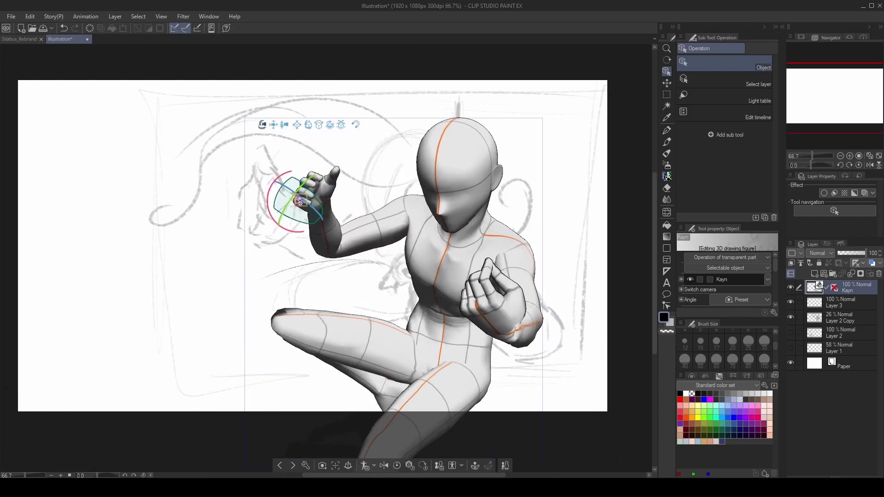
left_click_drag(296, 219, 318, 174)
left_click(318, 201)
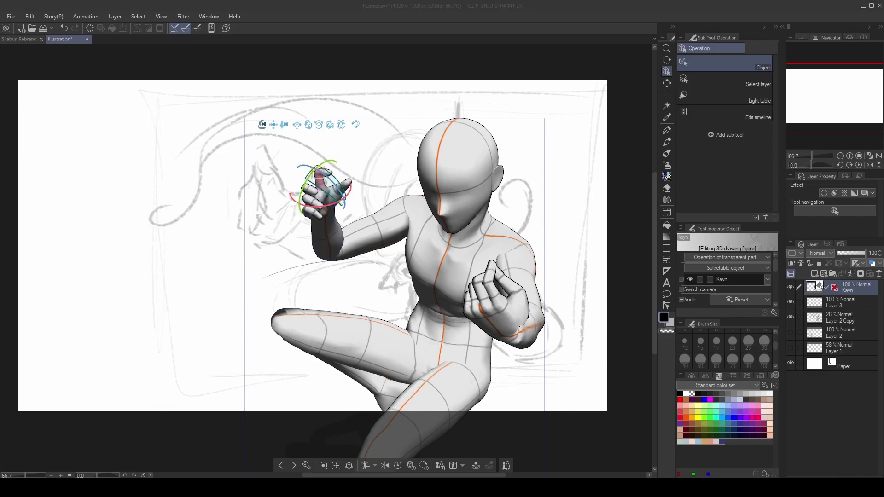
left_click_drag(318, 174, 305, 208)
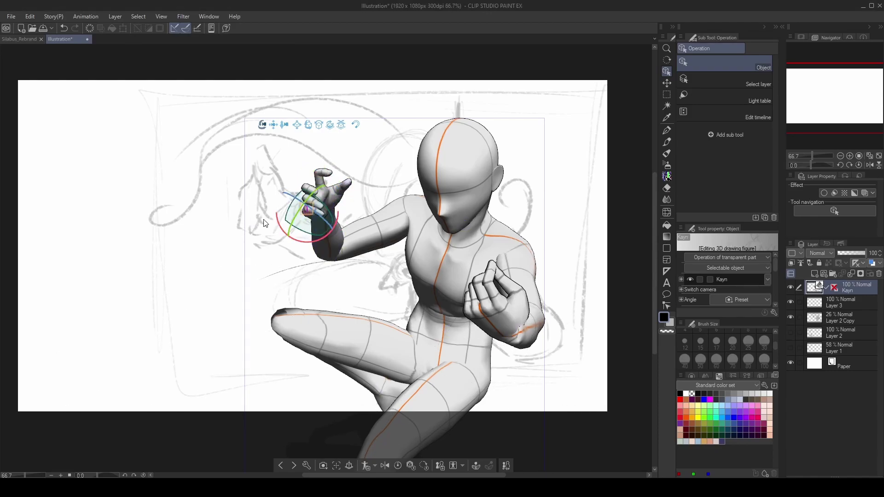
View the 3D figure from slightly higher, then turn the raised hand downward and spread its fingers and thumb.
left_click_drag(267, 123, 233, 131)
left_click(386, 188)
left_click_drag(295, 193, 343, 251)
left_click(347, 240)
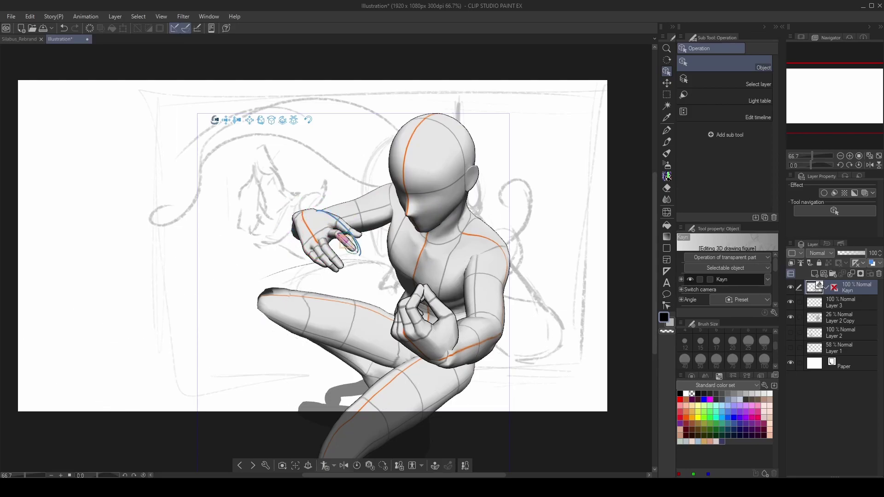
left_click_drag(323, 257, 313, 237)
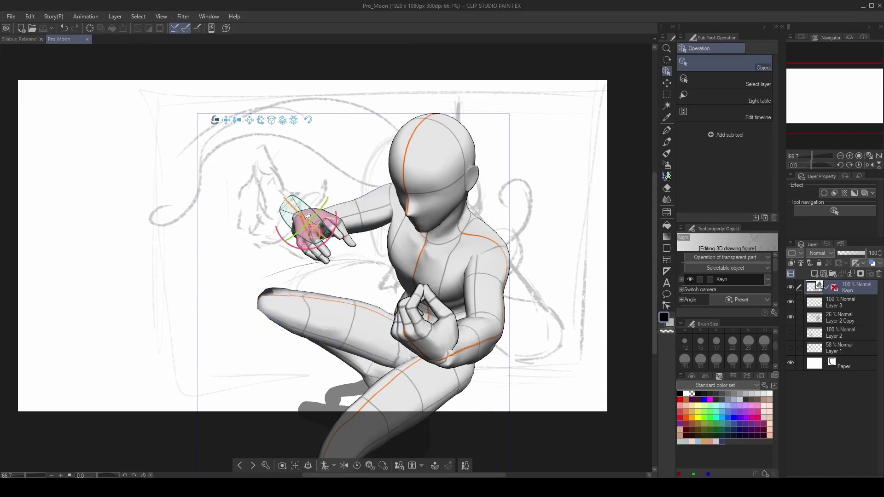
left_click_drag(308, 217, 319, 234)
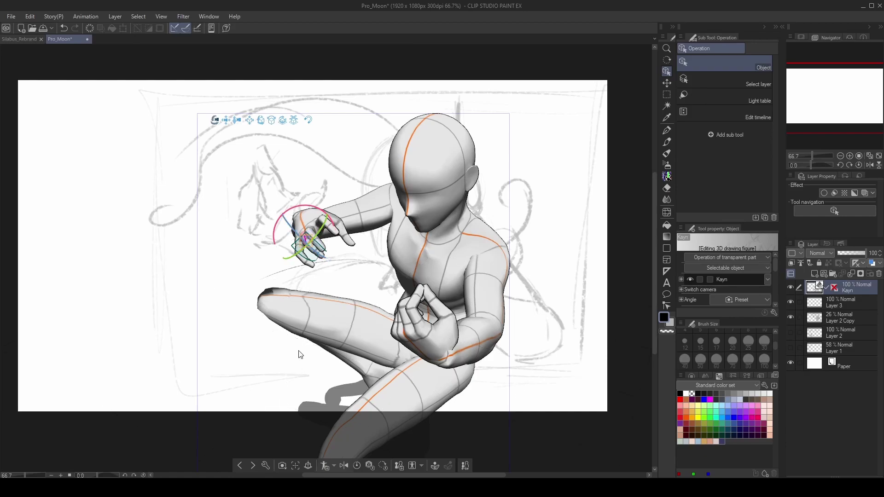
left_click_drag(318, 249, 323, 249)
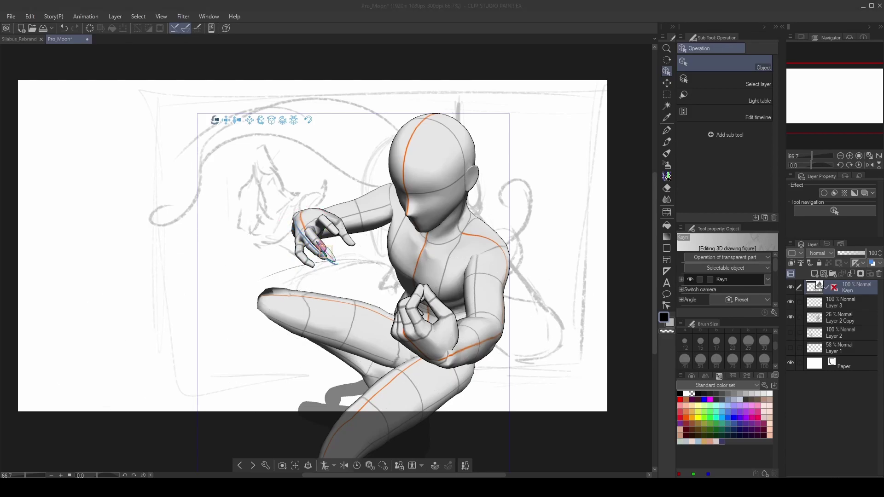
Stretch the far arm toward the sketched hand, lift the near arm higher, and bring the camera slightly closer.
left_click_drag(324, 251, 389, 197)
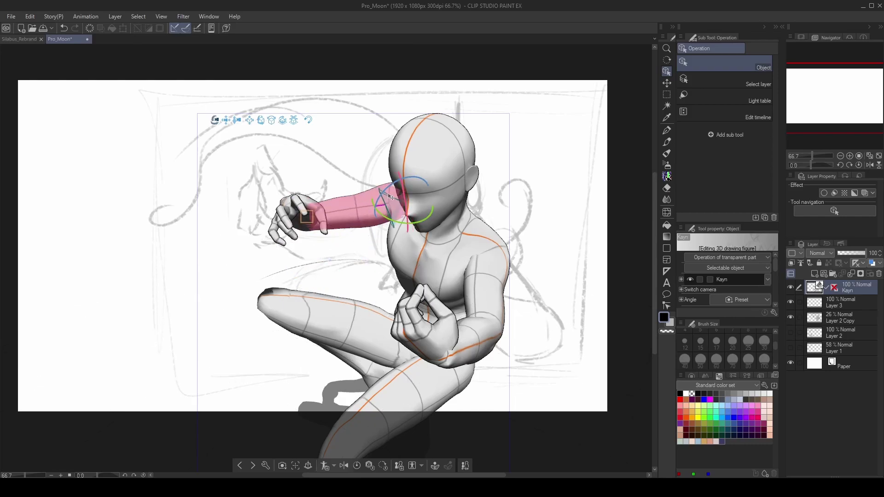
left_click_drag(301, 215, 287, 187)
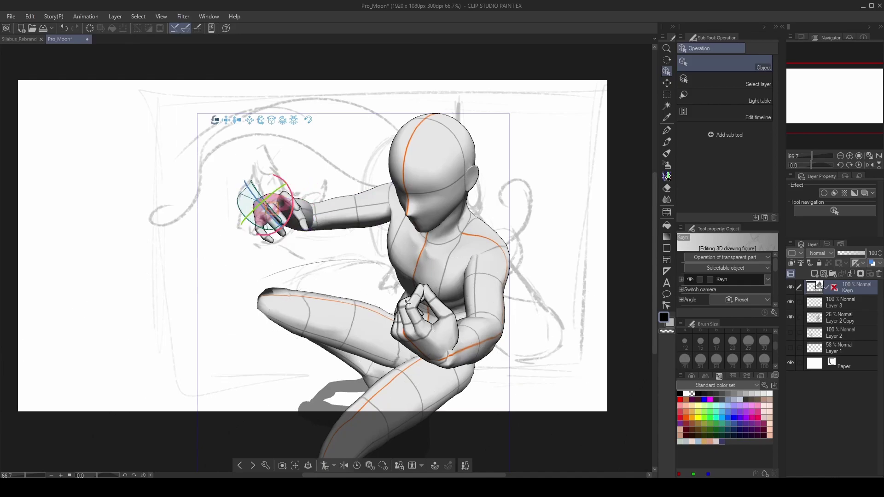
left_click_drag(484, 322, 465, 321)
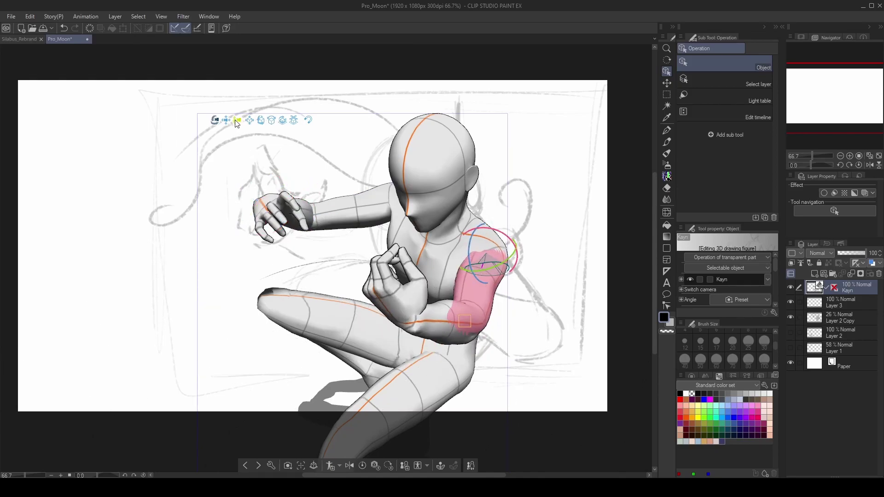
mouse_move(209, 107)
left_mouse_down()
mouse_move(193, 102)
mouse_move(212, 110)
left_mouse_up()
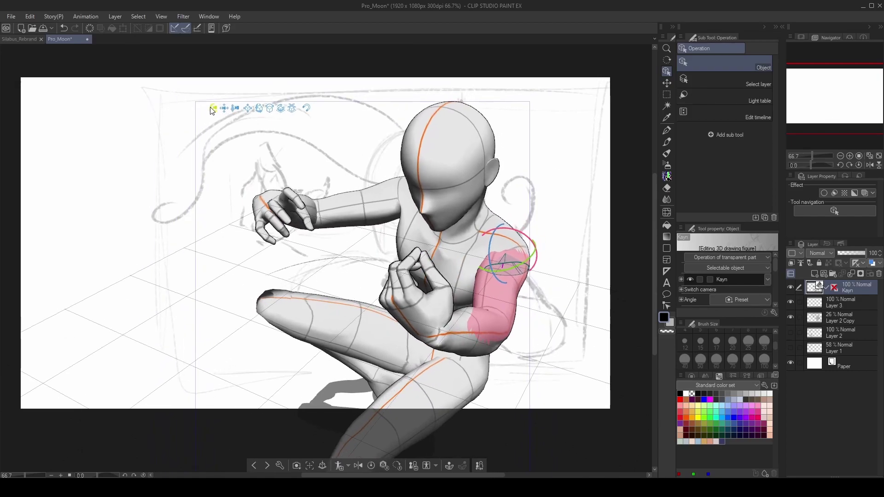
Open a gap between the thumb and fingers of the near hand in front of the chest.
left_click_drag(419, 317, 435, 243)
left_click(404, 278)
left_click_drag(383, 277, 382, 264)
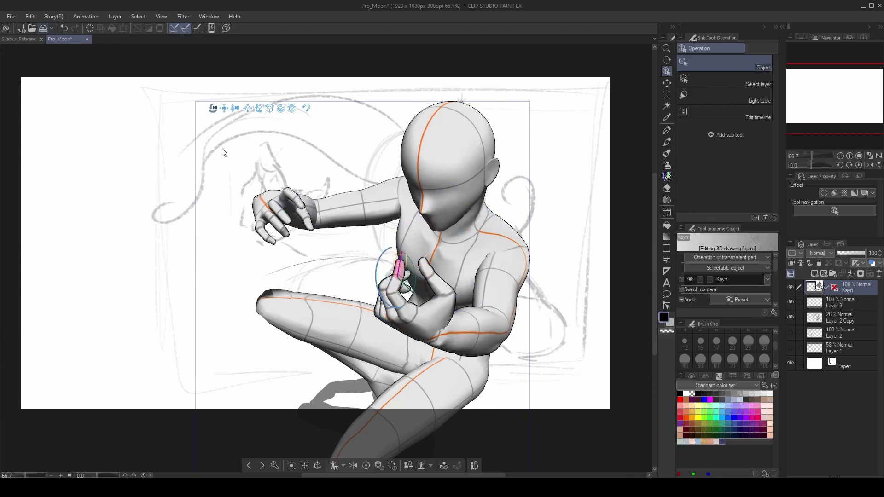
Hide the rough sketch layer, fade the Kayn figure to 39% opacity, and add a new drawing layer above it.
left_click(791, 317)
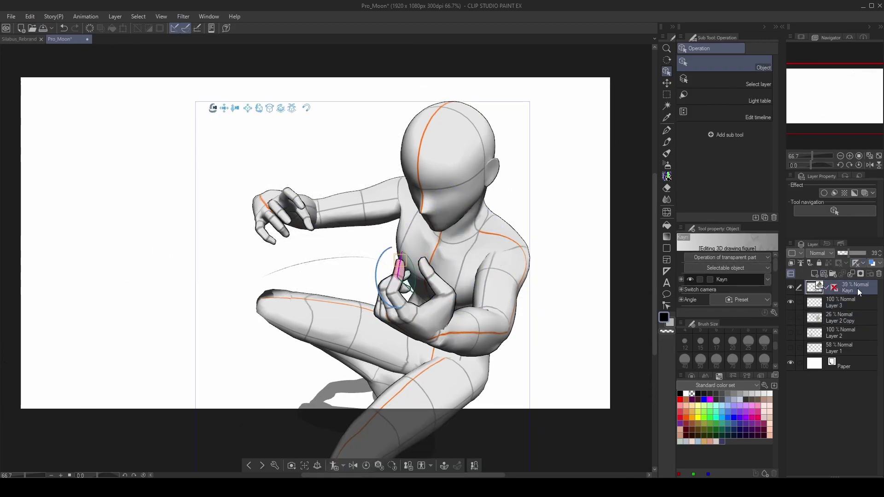
key("ctrl+shift+n")
key("p")
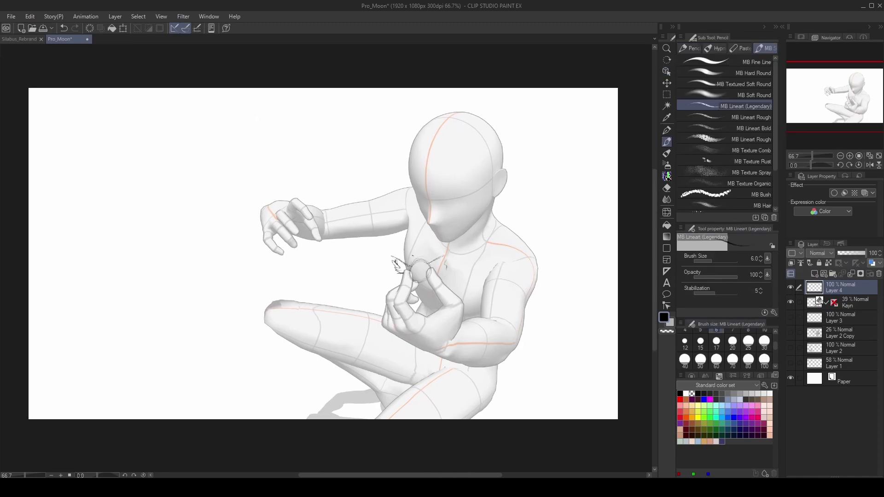
Sketch the near hand holding a round object, the bands around its wrist, and the near arm's contour up to the shoulder.
left_click_drag(414, 276, 395, 280)
left_click_drag(445, 308, 436, 342)
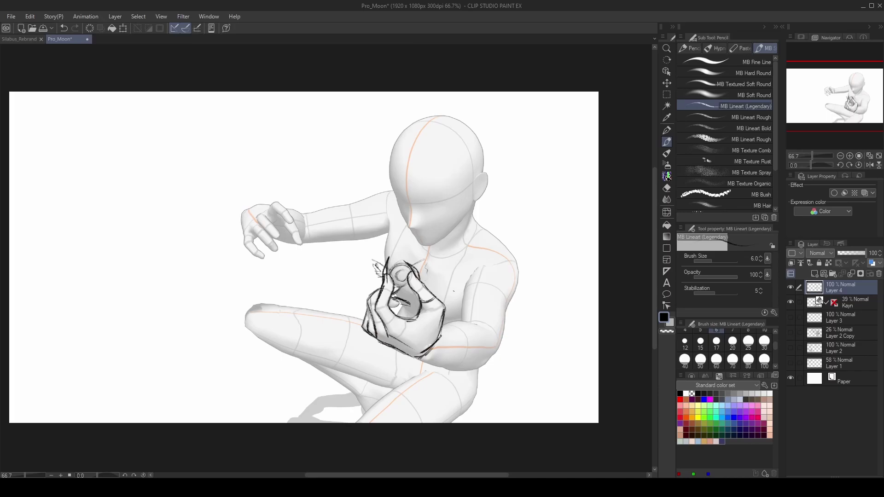
left_click_drag(443, 290, 490, 316)
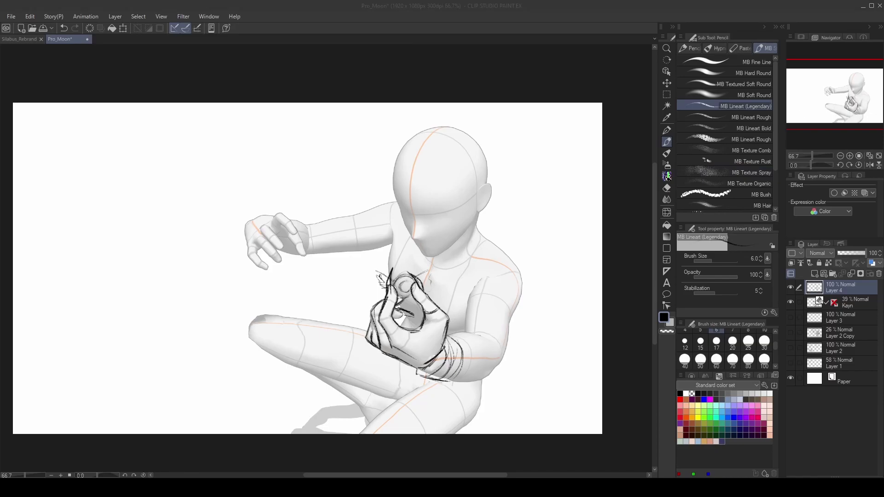
left_click_drag(450, 336, 472, 331)
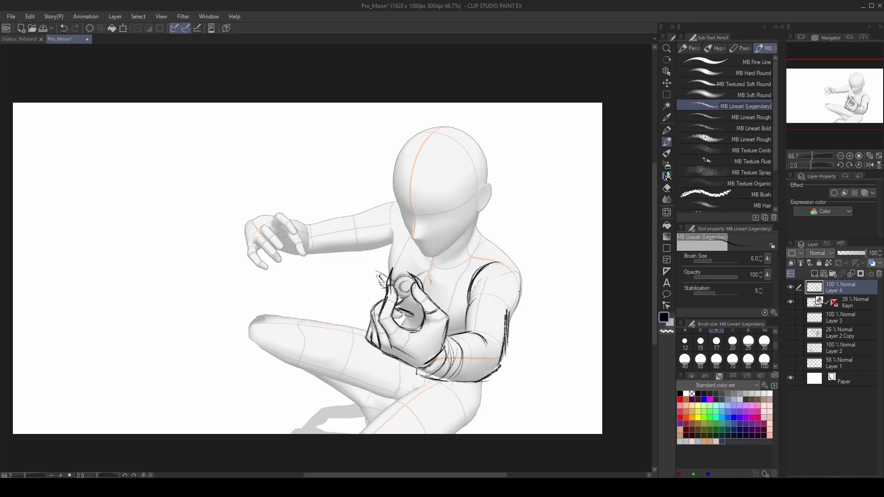
left_click_drag(486, 288, 504, 306)
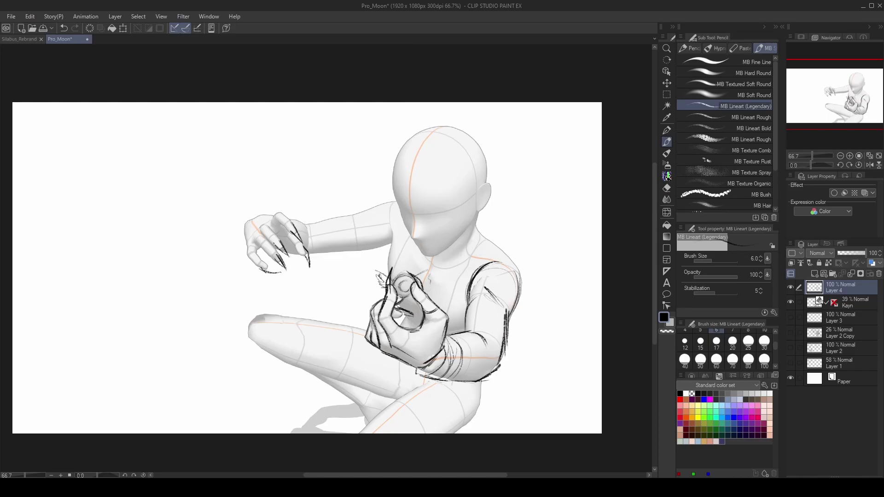
Sketch the raised knee with a draped shape below it, the thigh and lower leg contours, and the rounded foot.
left_click_drag(511, 375, 520, 370)
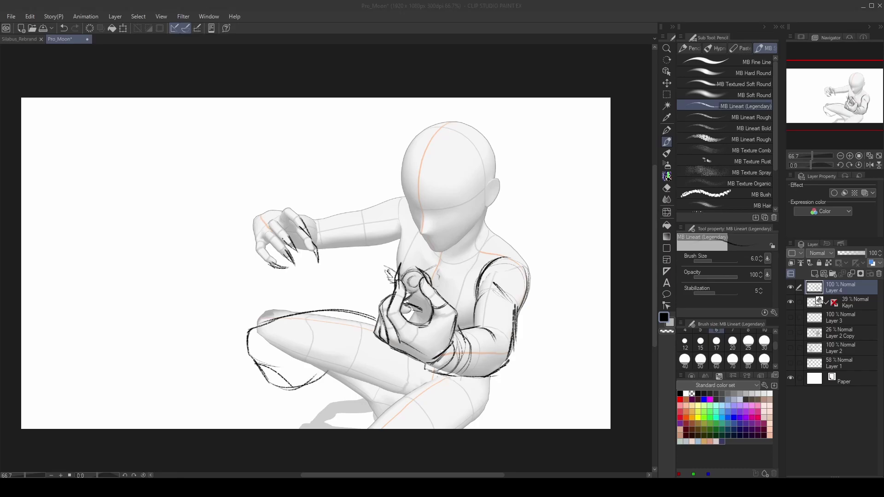
key("e")
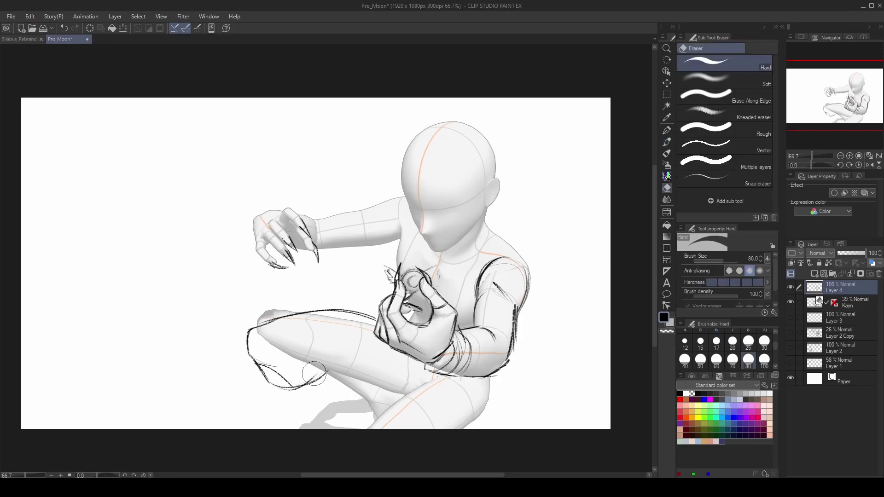
key("p")
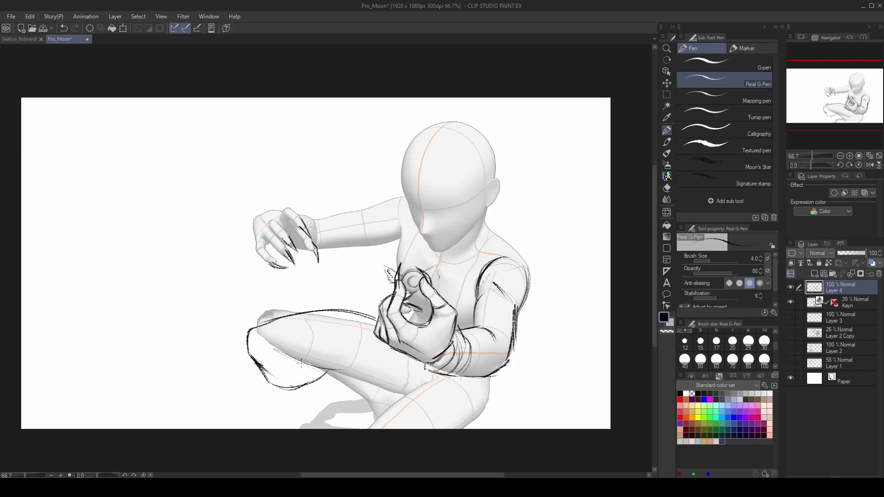
left_click_drag(324, 367, 434, 377)
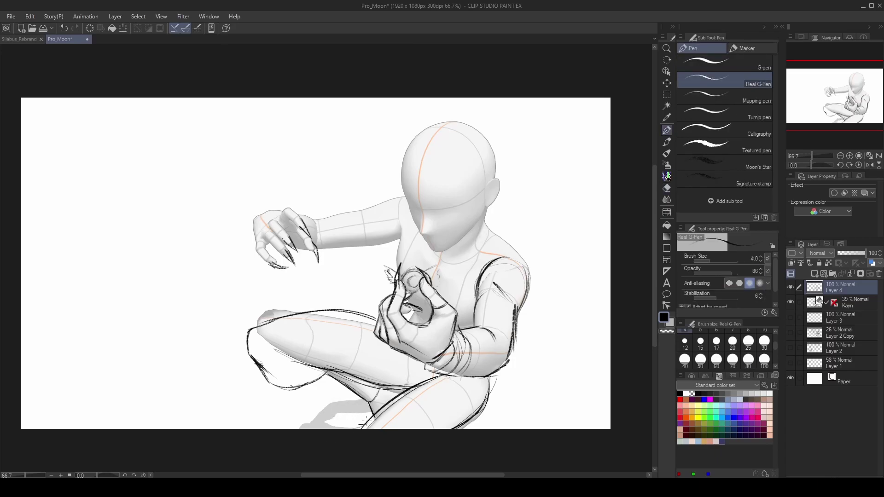
mouse_move(326, 394)
left_mouse_down()
mouse_move(319, 426)
mouse_move(349, 407)
left_mouse_up()
left_click_drag(499, 355, 506, 368)
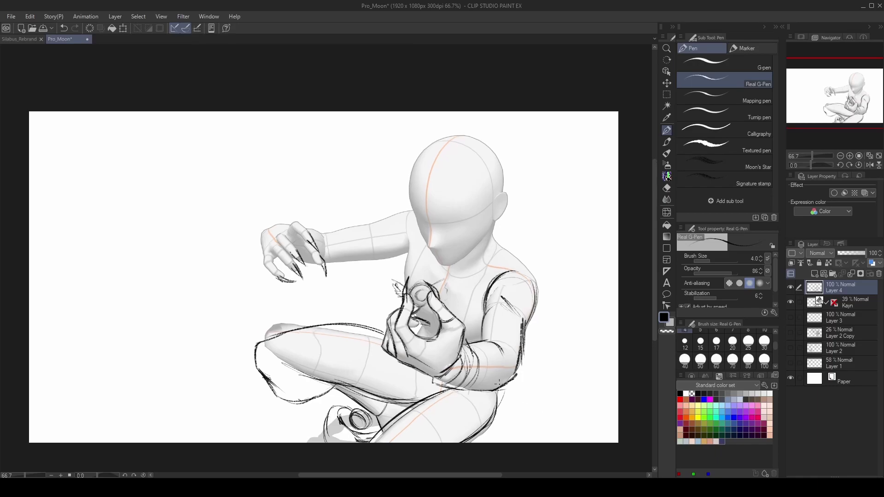
Sketch the face over the figure's head, with a narrowed near eye, angled brow, nose profile and smirking mouth.
left_click_drag(450, 223, 446, 238)
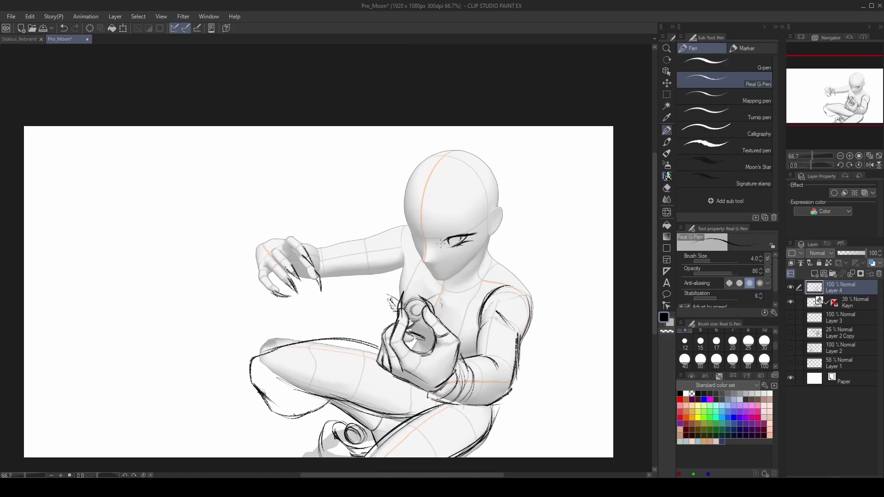
left_click_drag(438, 240, 474, 225)
left_click_drag(433, 236, 441, 243)
left_click_drag(416, 227, 424, 262)
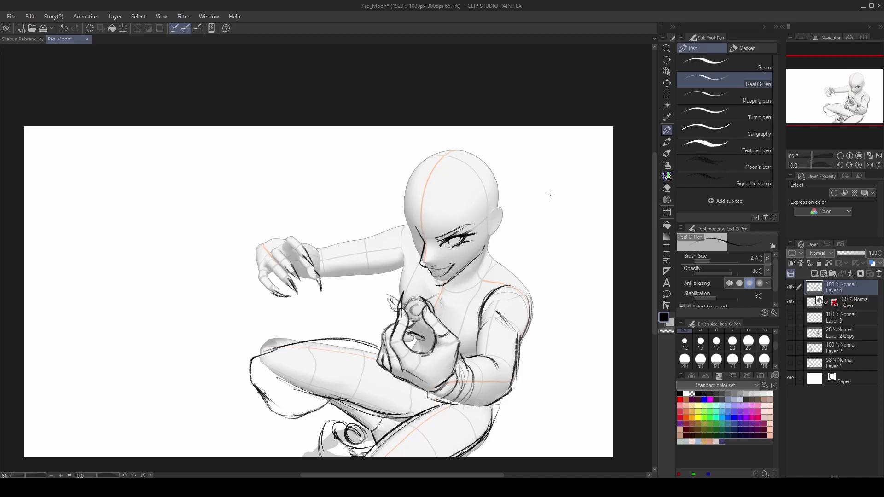
Adjust the selected facial features with a transform, check the face in a mirrored view, and refine the far eye and fanged mouth.
key("m")
left_click_drag(439, 204, 435, 213)
key("ctrl+t")
left_click(444, 269)
key("h")
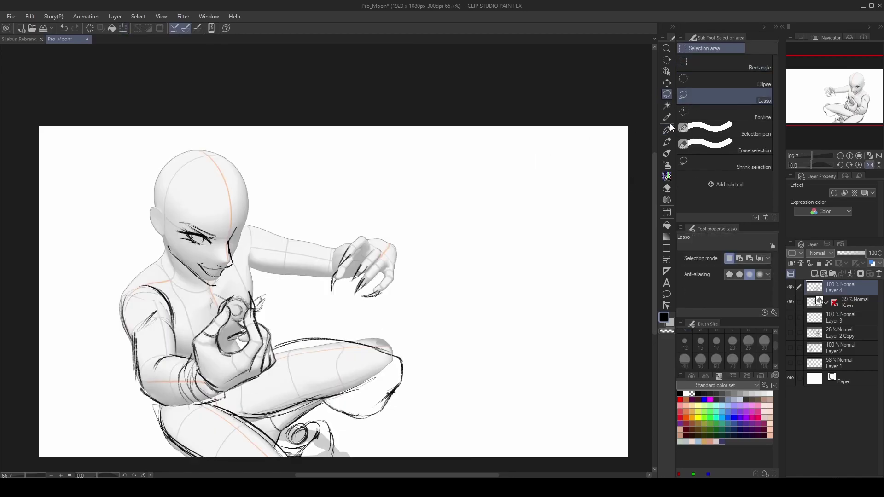
key("p")
key("h")
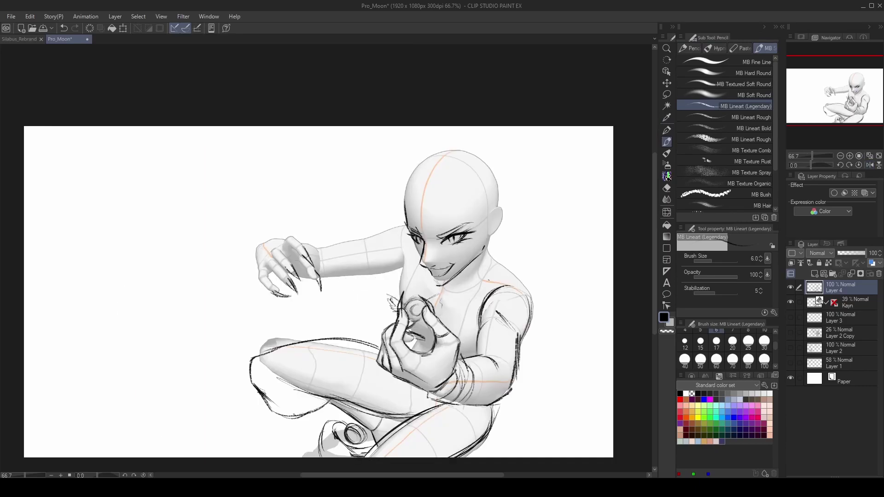
left_click_drag(490, 274, 470, 272)
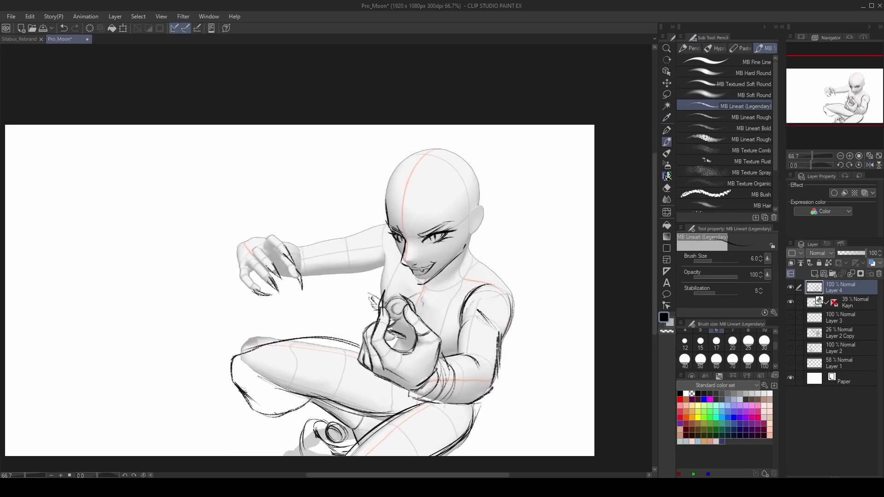
left_click_drag(322, 277, 343, 263)
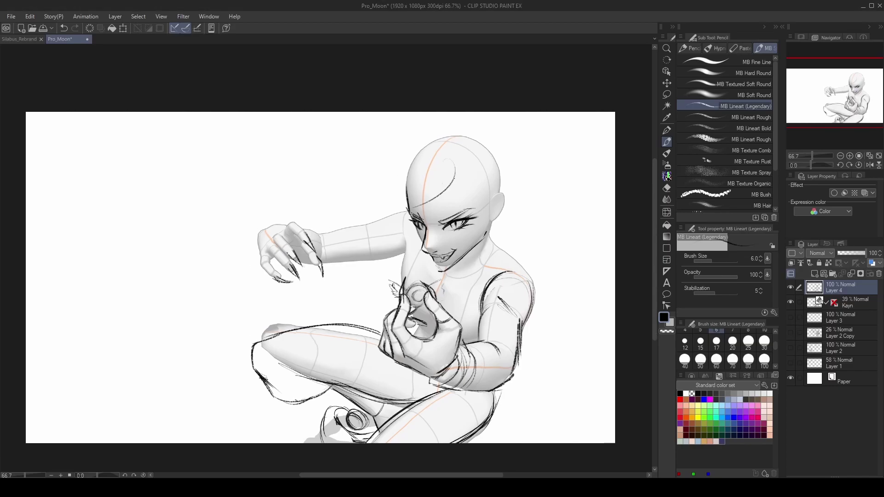
Sketch the forehead hairline and long hair strands sweeping outward from both sides of the head.
left_click_drag(451, 187, 329, 301)
left_click_drag(376, 193, 327, 282)
left_click_drag(456, 163, 239, 203)
left_click_drag(381, 158, 250, 194)
left_click_drag(375, 162, 323, 239)
left_click_drag(347, 181, 323, 249)
mouse_move(478, 175)
left_mouse_down()
mouse_move(571, 253)
mouse_move(601, 225)
left_mouse_up()
left_click_drag(474, 142, 595, 183)
Sketch the torso's side line, the neck with its high collar, and the near shoulder contour.
mouse_move(524, 236)
left_mouse_down()
mouse_move(486, 267)
mouse_move(524, 292)
left_mouse_up()
left_click_drag(407, 216, 400, 286)
left_click_drag(465, 266, 460, 319)
key("ctrl+z")
left_click_drag(488, 266, 446, 283)
left_click_drag(489, 248, 466, 280)
left_click_drag(453, 239, 487, 274)
left_click_drag(455, 282, 449, 307)
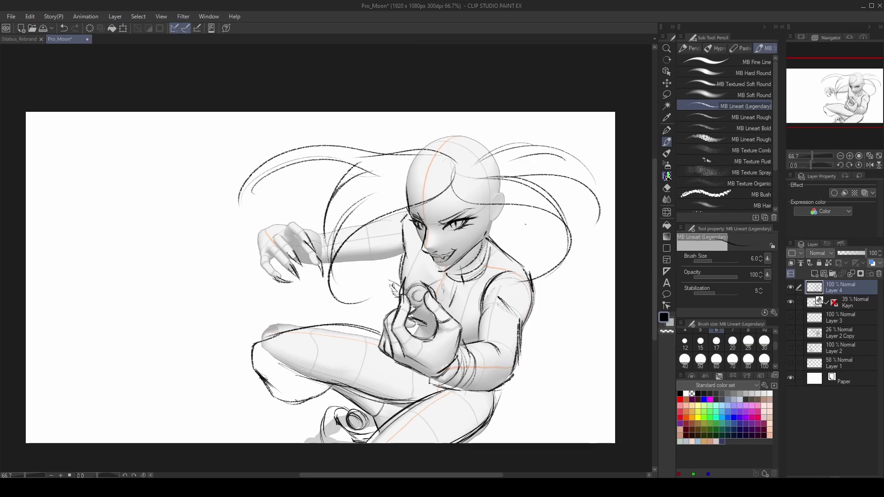
Sketch the dark vertical shaft behind the neck and above the head, and the raised hair contour at the crown.
left_click_drag(498, 216, 498, 241)
left_click_drag(504, 226, 498, 256)
left_click_drag(495, 207, 502, 247)
left_click_drag(503, 112, 505, 145)
left_click_drag(430, 138, 499, 124)
Sketch a long curling strand above the far hand that sweeps around into a circular swirl.
key("e")
key("p")
mouse_move(242, 203)
left_mouse_down()
mouse_move(389, 138)
mouse_move(260, 182)
left_mouse_up()
left_click_drag(285, 142, 232, 214)
mouse_move(318, 138)
left_mouse_down()
mouse_move(281, 152)
mouse_move(318, 161)
left_mouse_up()
left_click_drag(277, 213, 243, 224)
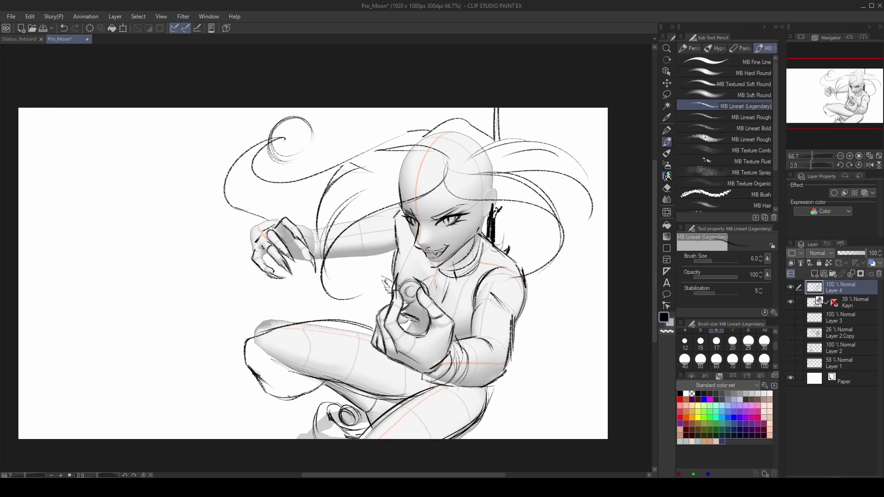
Define the clawed far hand's outline and sketch the upper and lower contours of the outstretched far arm.
left_click_drag(261, 249, 252, 221)
scroll(309, 260, "up", 1)
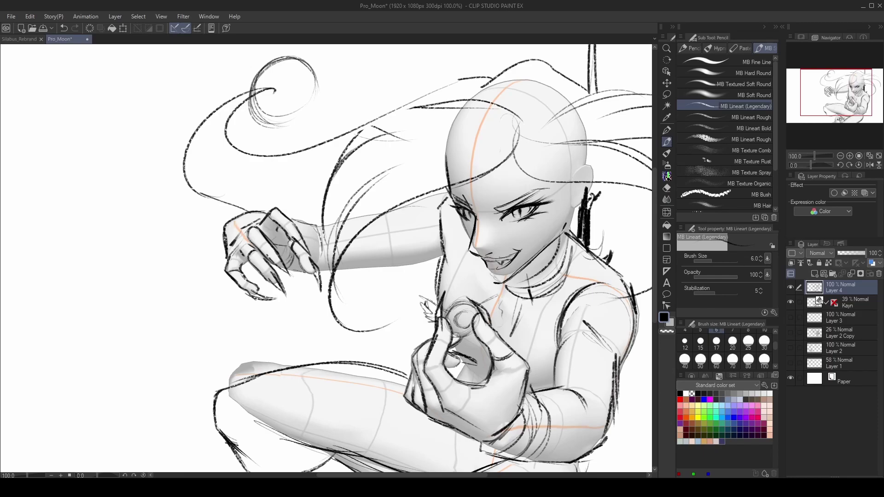
left_click_drag(375, 228, 422, 197)
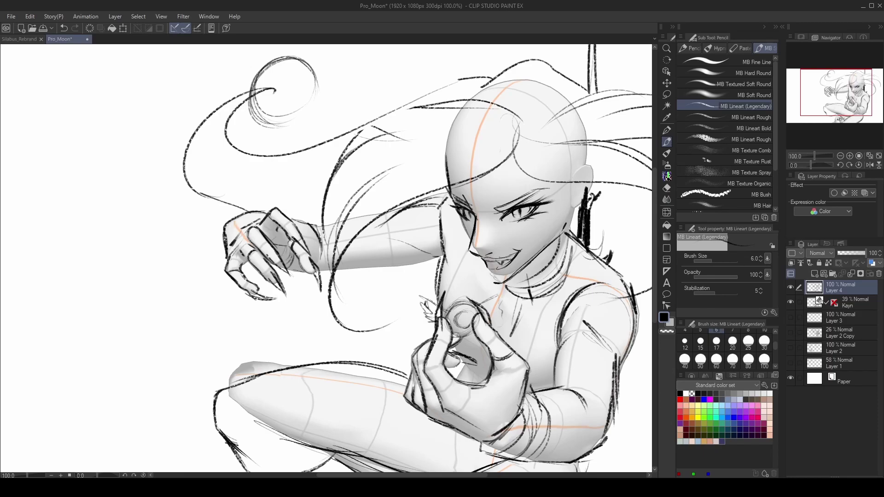
left_click_drag(435, 258, 342, 267)
scroll(342, 267, "down", 1)
left_click_drag(497, 304, 545, 321)
Clean up the near thigh's lines and redraw its upper edge and outer contour with bold strokes.
key("p")
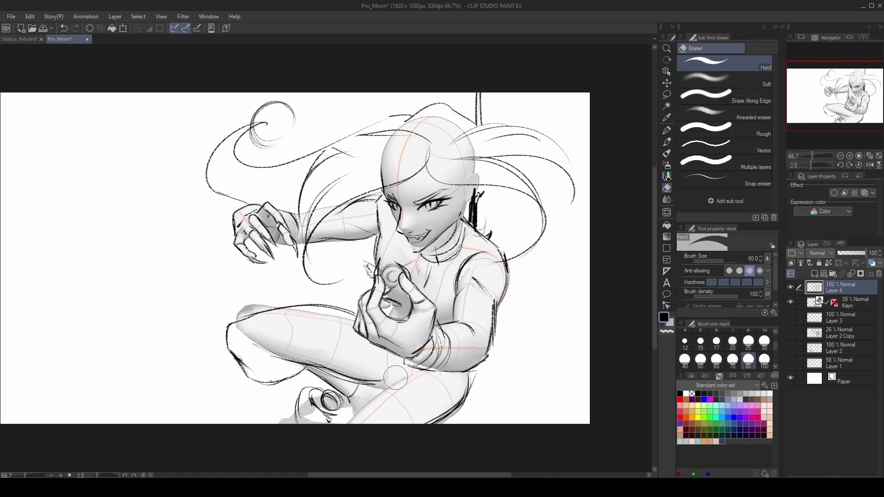
mouse_move(416, 369)
left_mouse_down()
mouse_move(322, 423)
mouse_move(331, 423)
left_mouse_up()
key("e")
key("p")
left_click_drag(409, 370, 321, 424)
left_click_drag(467, 382, 417, 424)
key("e")
key("p")
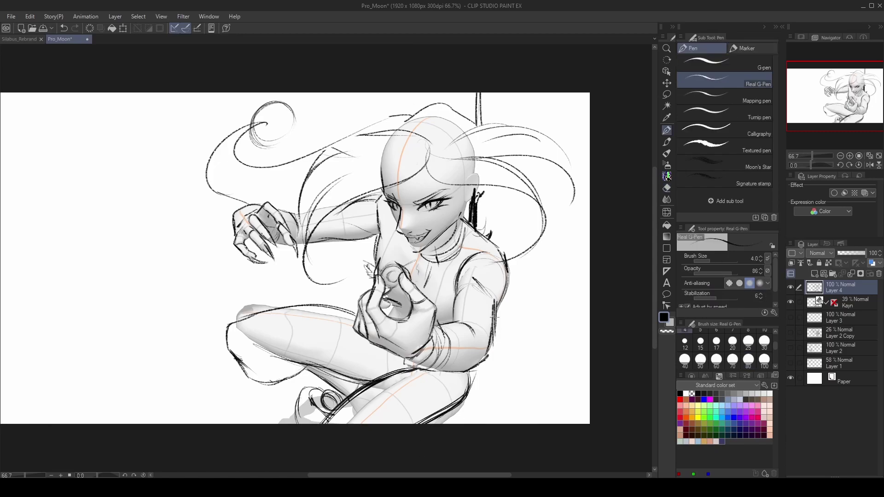
Sketch the garment details around the neckline and near shoulder, and the trim at the top of the far arm.
left_click_drag(456, 264, 433, 295)
left_click_drag(543, 230, 463, 275)
left_click_drag(539, 226, 455, 246)
left_click_drag(468, 256, 456, 273)
mouse_move(406, 203)
left_mouse_down()
mouse_move(362, 244)
mouse_move(359, 212)
left_mouse_up()
left_click_drag(403, 230, 373, 242)
Sketch sleeve creases at the near elbow and loose flowing lines behind it and between the torso and raised knee.
left_click_drag(479, 323, 461, 290)
left_click_drag(470, 347, 431, 390)
left_click_drag(477, 304, 502, 350)
left_click_drag(342, 246, 305, 269)
left_click_drag(363, 268, 297, 318)
key("ctrl+minus")
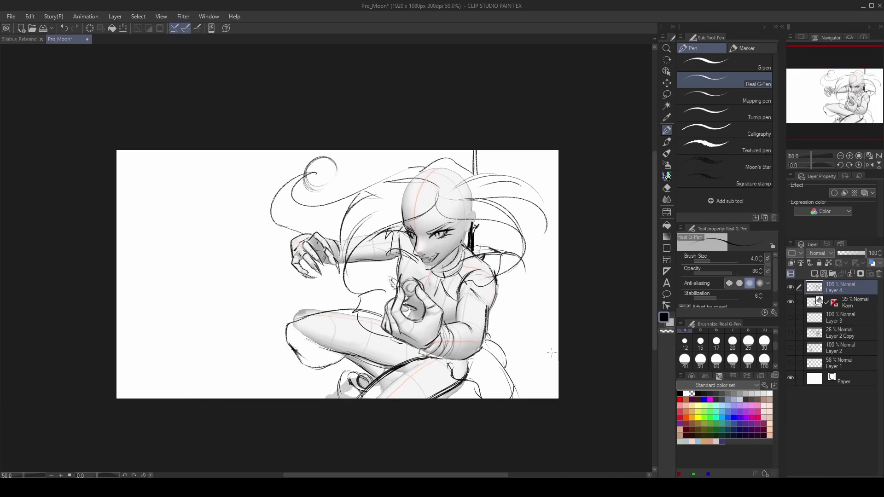
Sketch long flowing strands hanging from below the far hand past the raised knee, undoing the stray strokes.
left_click_drag(297, 271, 244, 336)
mouse_move(295, 276)
left_mouse_down()
mouse_move(260, 368)
mouse_move(249, 331)
mouse_move(198, 356)
mouse_move(278, 378)
left_mouse_up()
key("ctrl+z")
key("ctrl+z")
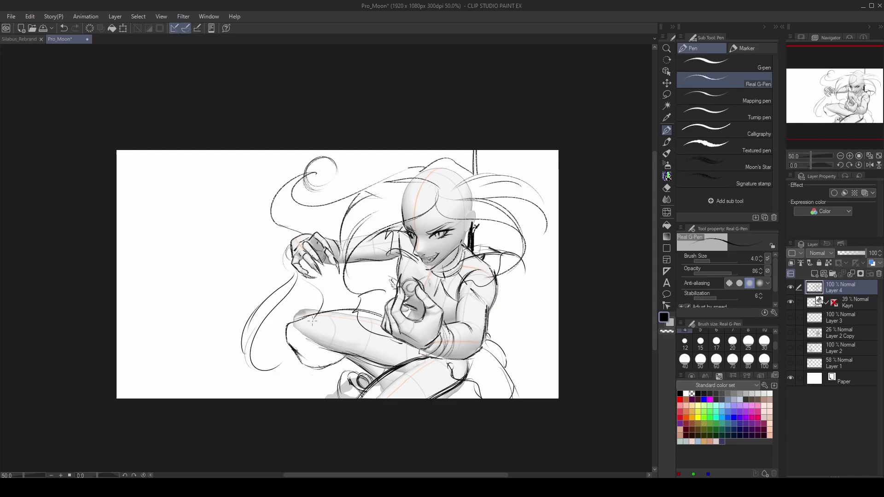
left_click_drag(442, 343, 559, 310)
left_click_drag(498, 312, 559, 273)
left_click_drag(449, 340, 538, 277)
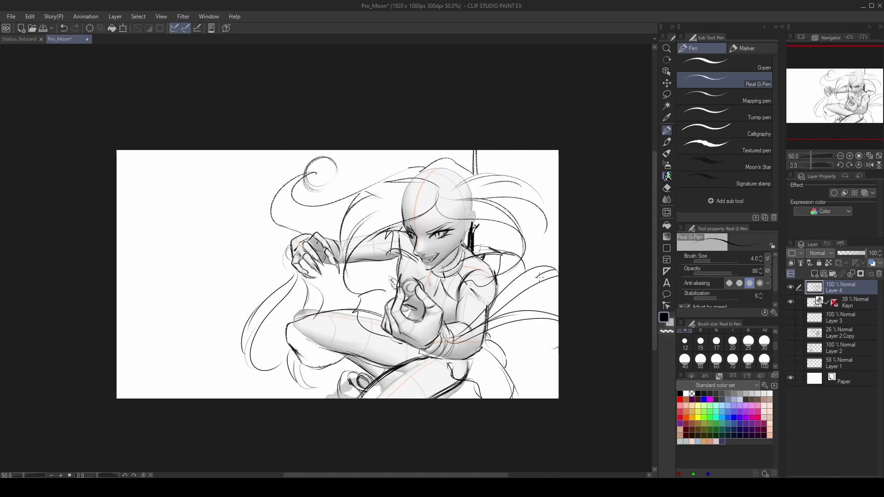
key("ctrl+z")
key("ctrl+z")
left_click_drag(449, 350, 557, 325)
left_click_drag(486, 323, 553, 304)
key("ctrl+z")
key("ctrl+z")
Sketch curved, trailing locks sweeping outward behind the near elbow and hip.
left_click_drag(506, 364, 449, 397)
left_click_drag(460, 355, 530, 323)
left_click_drag(445, 367, 509, 337)
left_click_drag(481, 350, 525, 331)
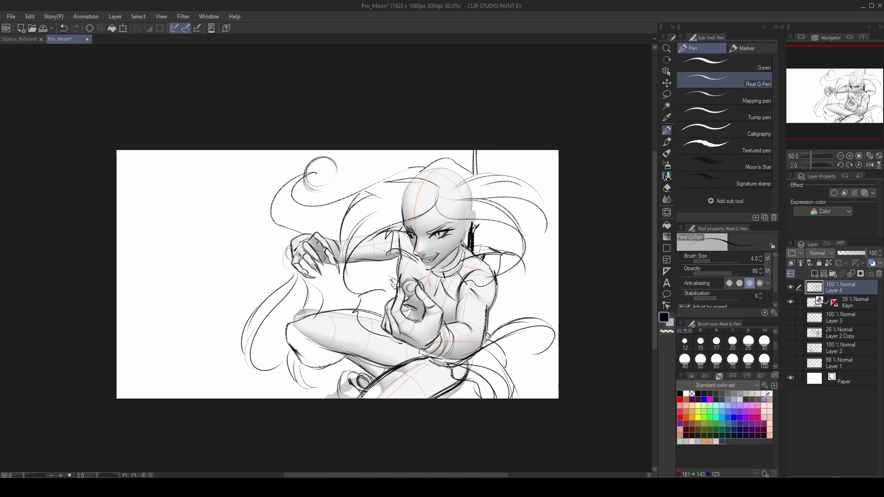
Fade the Kayn figure to 23% opacity and touch up the face on Layer 4.
scroll(452, 224, "up", 1)
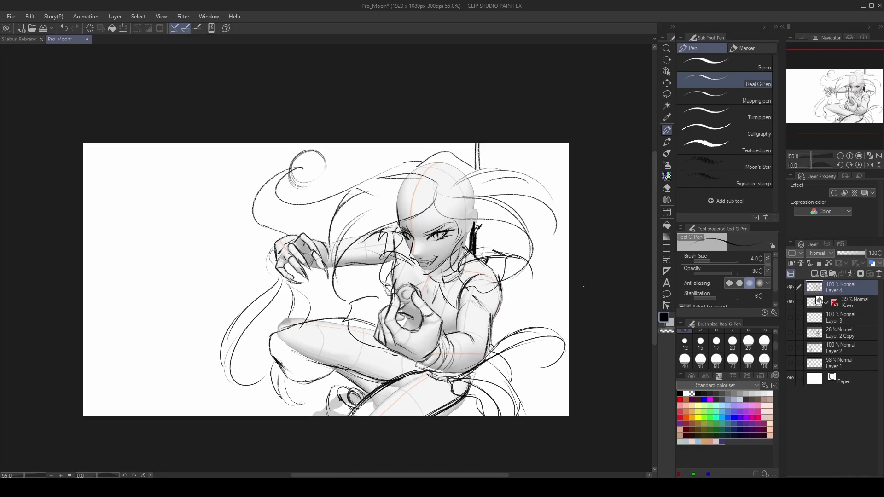
left_click(850, 303)
left_click_drag(852, 253, 843, 253)
left_click(847, 287)
scroll(456, 141, "up", 4)
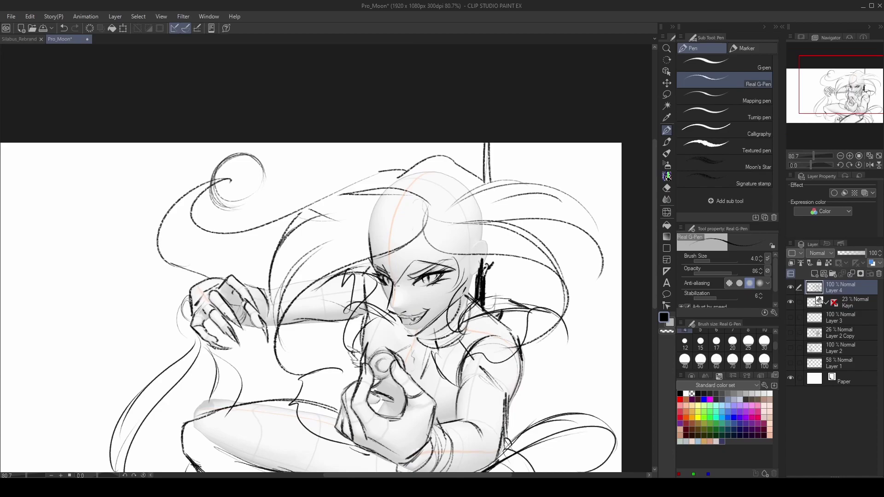
left_click_drag(437, 309, 445, 291)
scroll(439, 269, "up", 1)
scroll(416, 204, "down", 3)
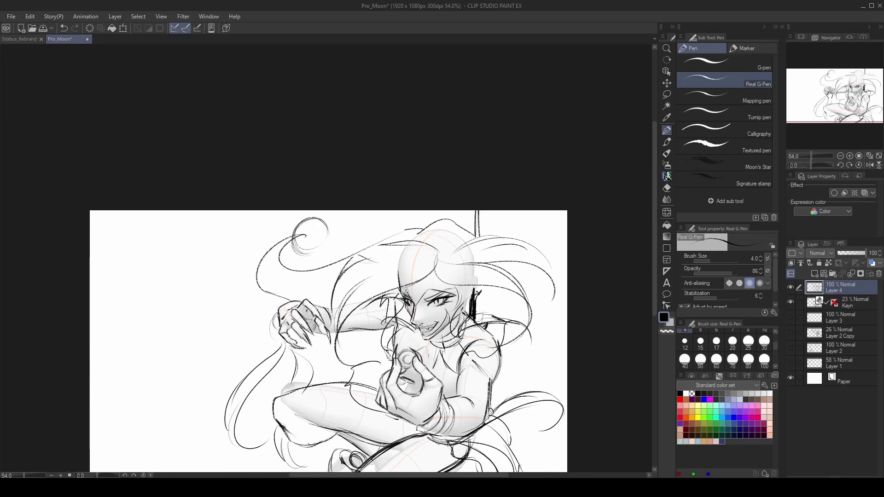
left_click(798, 303)
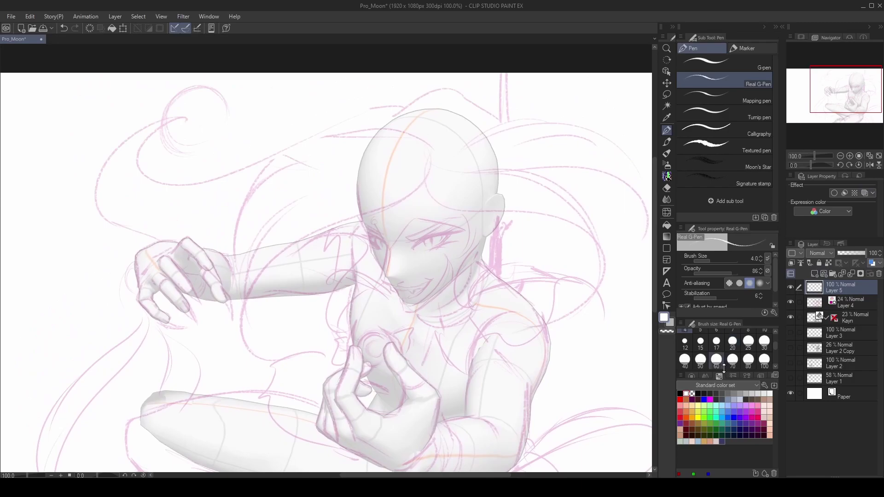
Set the Real G-Pen to black at size 5 and ink the near hand's index finger outline on Layer 5.
left_click(700, 331)
left_click(680, 394)
scroll(380, 463, "up", 3)
mouse_move(329, 227)
left_mouse_down()
mouse_move(301, 332)
mouse_move(348, 280)
mouse_move(337, 318)
left_mouse_up()
key("ctrl+z")
key("ctrl+z")
mouse_move(353, 272)
left_mouse_down()
mouse_move(336, 319)
mouse_move(364, 420)
left_mouse_up()
left_click_drag(337, 317, 355, 343)
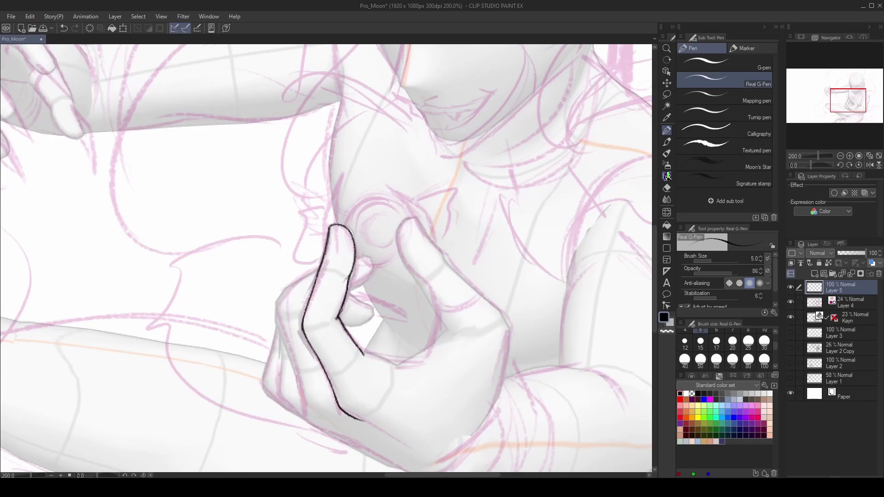
Ink the near hand's inner palm curve, the thumb, and the outer edge down to the wrist.
mouse_move(328, 260)
left_mouse_down()
mouse_move(347, 277)
mouse_move(344, 245)
left_mouse_up()
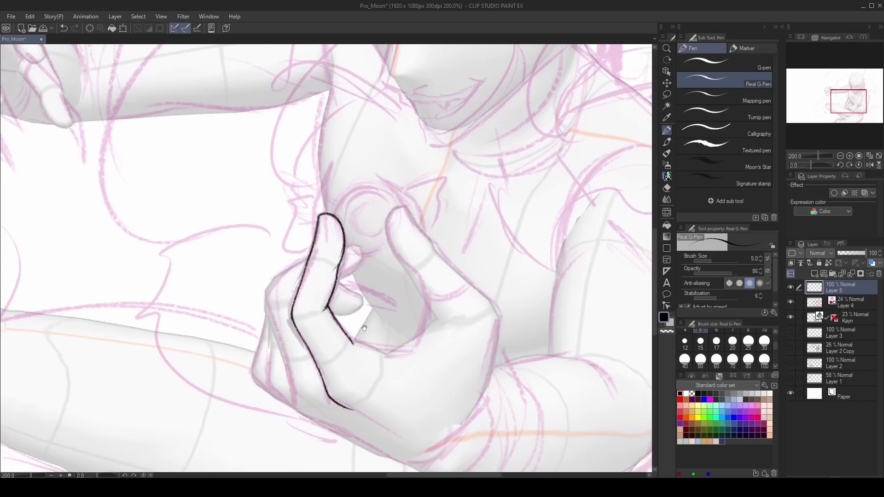
mouse_move(352, 342)
left_mouse_down()
mouse_move(378, 351)
mouse_move(436, 336)
mouse_move(435, 309)
left_mouse_up()
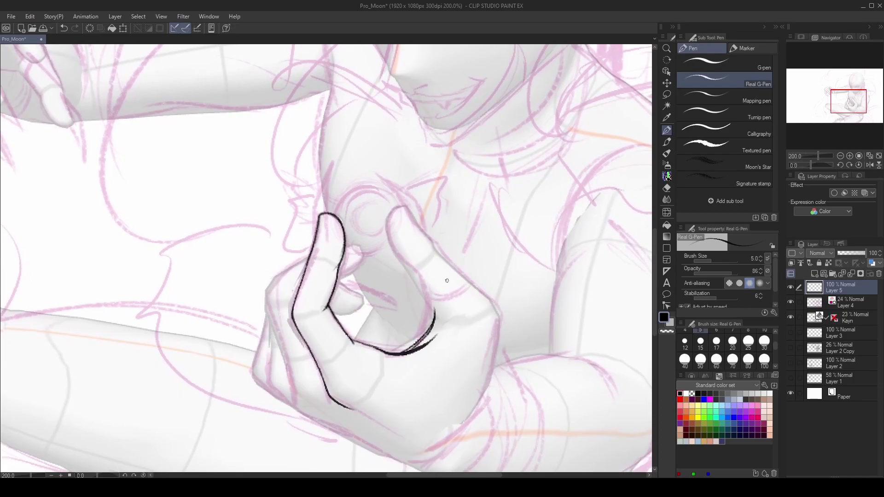
mouse_move(407, 206)
left_mouse_down()
mouse_move(483, 295)
mouse_move(493, 352)
mouse_move(463, 426)
mouse_move(401, 255)
left_mouse_up()
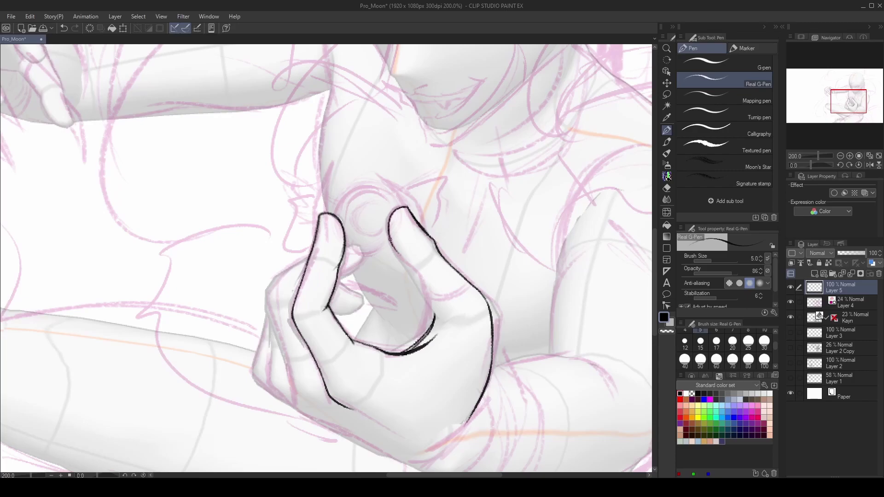
left_click_drag(448, 277, 466, 297)
key("ctrl+z")
mouse_move(398, 210)
left_mouse_down()
mouse_move(409, 271)
mouse_move(429, 307)
left_mouse_up()
left_click_drag(482, 283, 539, 304)
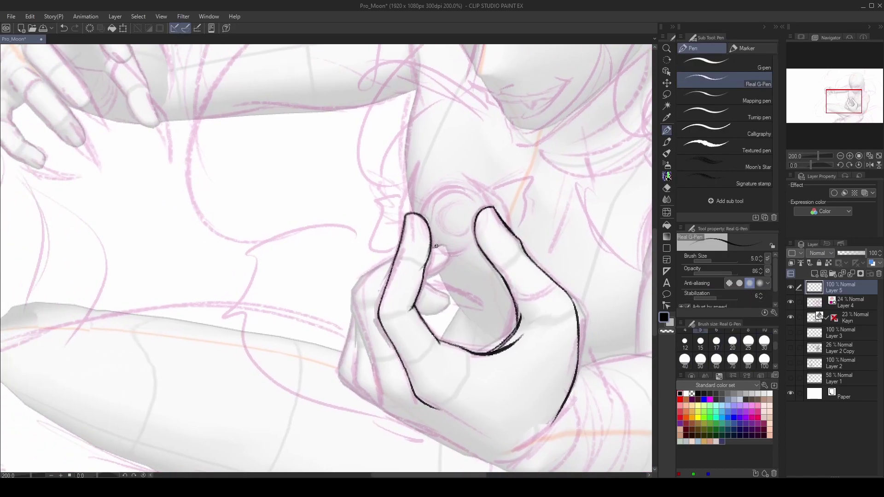
Ink the middle finger behind the index finger, including its tip and its outer contour down to the knuckle.
mouse_move(450, 251)
left_mouse_down()
mouse_move(426, 280)
mouse_move(367, 273)
mouse_move(379, 397)
left_mouse_up()
key("e")
key("p")
left_click_drag(395, 257, 355, 283)
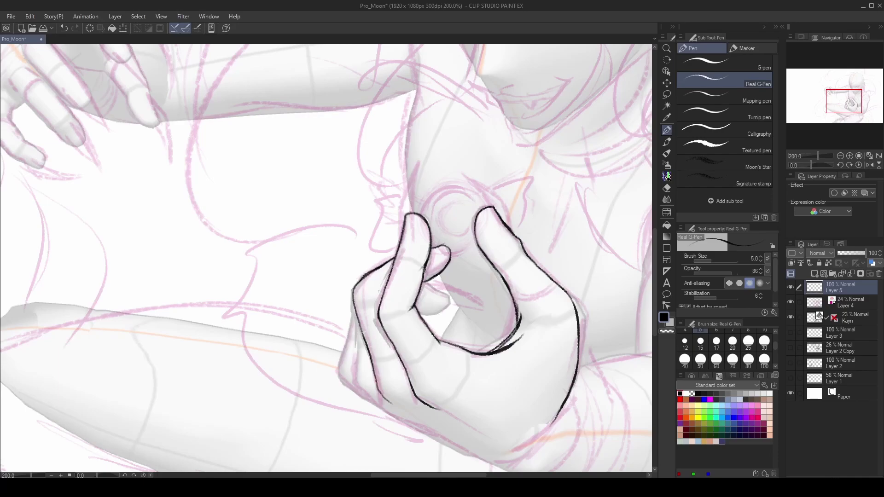
Ink the joint creases on the near hand's fingers and thumb, plus the outer contours of its curled outer fingers.
left_click_drag(405, 214, 382, 293)
left_click_drag(378, 316, 417, 304)
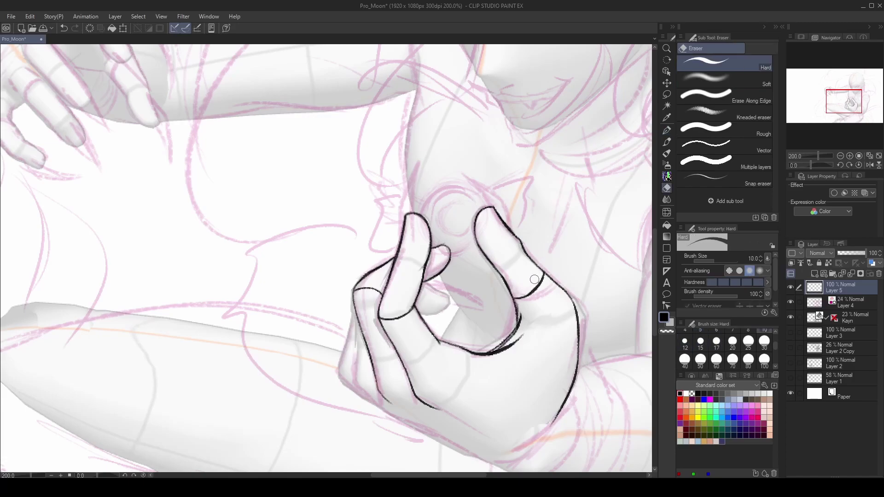
mouse_move(354, 311)
left_mouse_down()
mouse_move(357, 382)
mouse_move(343, 358)
mouse_move(340, 388)
left_mouse_up()
mouse_move(341, 388)
left_mouse_down()
mouse_move(334, 318)
mouse_move(316, 325)
mouse_move(328, 366)
mouse_move(346, 385)
mouse_move(350, 343)
left_mouse_up()
key("ctrl+z")
mouse_move(317, 285)
left_mouse_down()
mouse_move(358, 389)
mouse_move(378, 399)
left_mouse_up()
mouse_move(506, 398)
left_mouse_down()
mouse_move(510, 374)
mouse_move(486, 295)
mouse_move(408, 330)
mouse_move(496, 281)
left_mouse_up()
left_click_drag(289, 234, 323, 324)
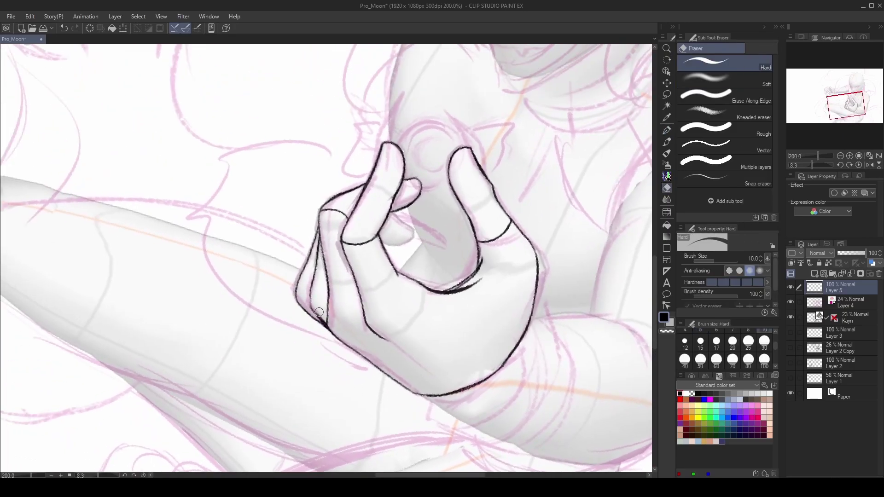
Ink the fingertip peeking out beneath the near hand's middle finger.
left_click_drag(518, 330, 499, 391)
mouse_move(372, 273)
left_mouse_down()
mouse_move(395, 289)
mouse_move(363, 302)
left_mouse_up()
left_click_drag(443, 315, 372, 358)
Create a new layer and ink long, pointed claws on the near hand's index finger and thumb.
key("ctrl+shift+n")
left_click_drag(293, 309, 383, 322)
mouse_move(380, 291)
left_mouse_down()
mouse_move(416, 231)
mouse_move(396, 326)
left_mouse_up()
key("ctrl+z")
mouse_move(490, 369)
left_mouse_down()
mouse_move(441, 329)
mouse_move(411, 251)
mouse_move(417, 299)
left_mouse_up()
key("ctrl+z")
left_click_drag(411, 251, 421, 323)
left_click_drag(418, 307, 424, 332)
mouse_move(416, 275)
left_mouse_down()
mouse_move(422, 308)
mouse_move(453, 299)
left_mouse_up()
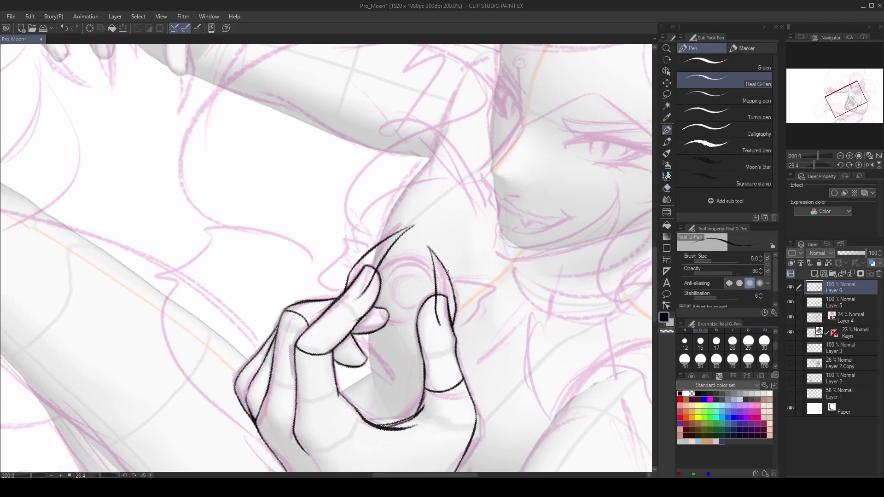
left_click_drag(474, 339, 640, 421)
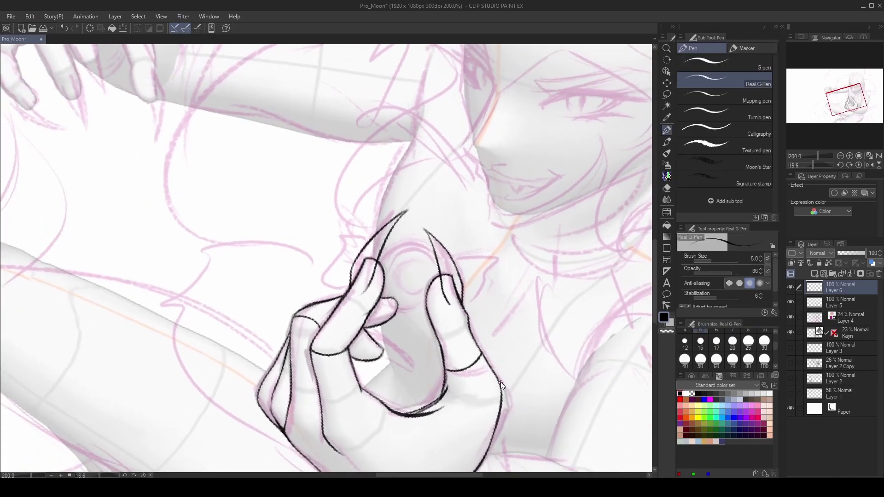
Save the file and ink a curved claw on the near hand's lower fingertip on Layer 6.
key("ctrl+s")
key("h")
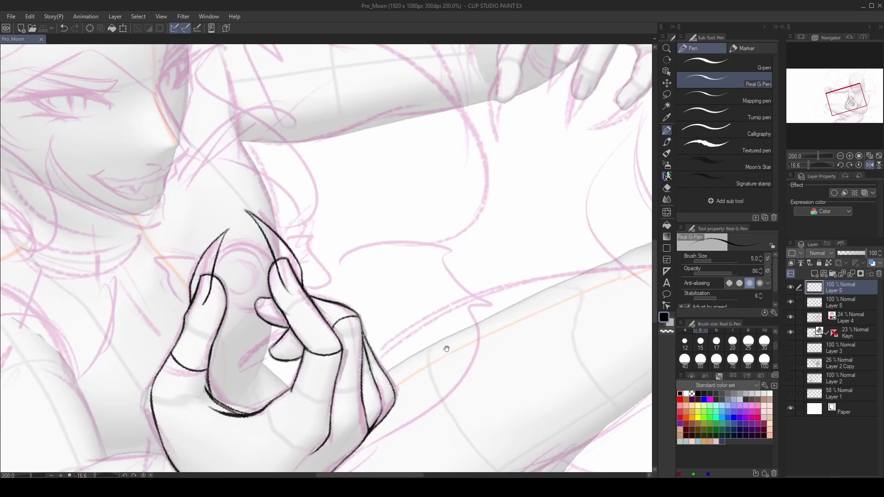
mouse_move(396, 299)
left_mouse_down()
mouse_move(373, 307)
mouse_move(342, 357)
left_mouse_up()
left_click_drag(381, 327, 339, 363)
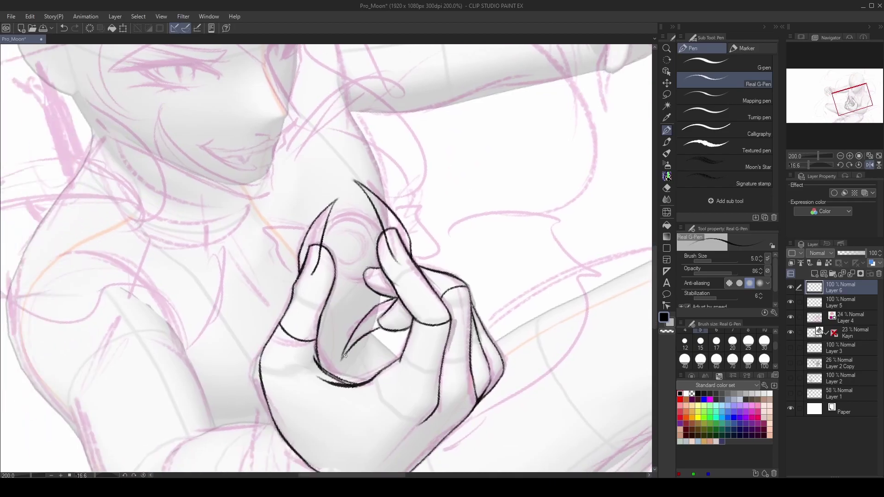
key("ctrl+z")
left_click_drag(387, 311, 369, 325)
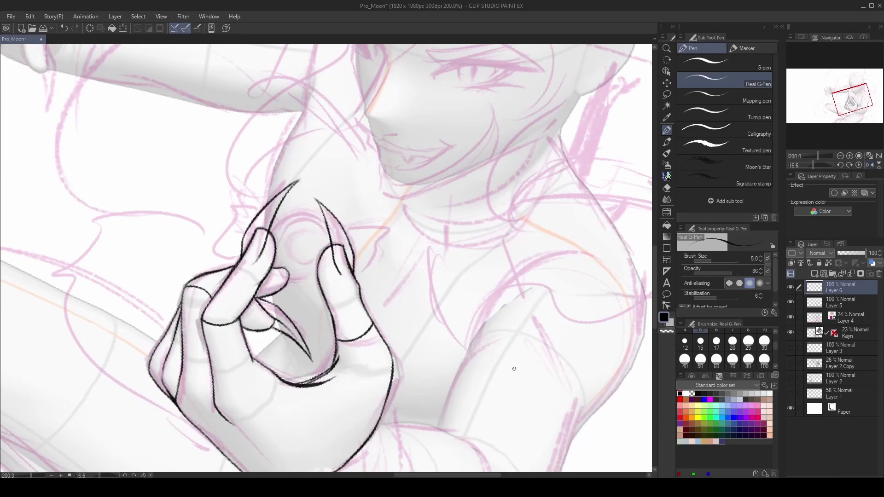
Erase the index fingertip line where the claw overlaps it on Layer 5.
key("h")
left_click(828, 303)
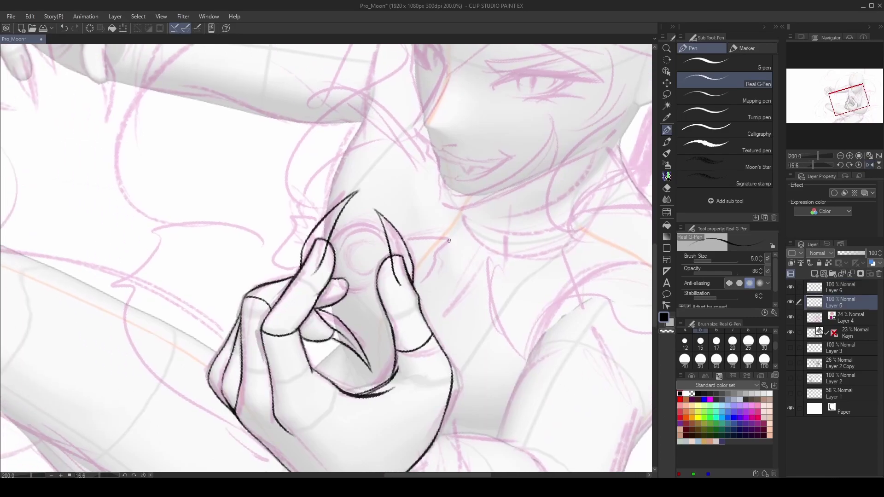
key("e")
left_click_drag(321, 233, 303, 275)
key("p")
left_click(850, 166)
scroll(527, 384, "down", 3)
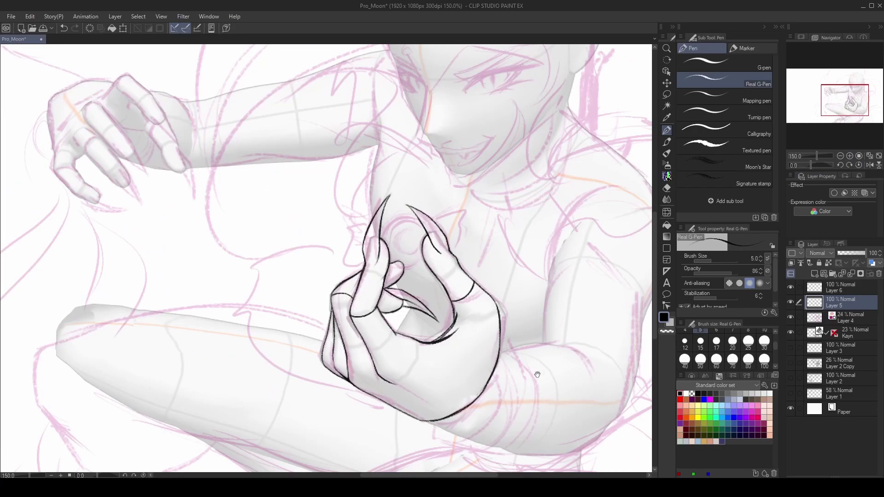
Ink the outer segment of the far hand's index finger on Layer 5 as a closed, rounded outline.
scroll(527, 384, "up", 1)
left_click_drag(634, 270, 422, 330)
scroll(434, 410, "up", 1)
mouse_move(434, 409)
left_mouse_down()
mouse_move(519, 388)
mouse_move(483, 323)
left_mouse_up()
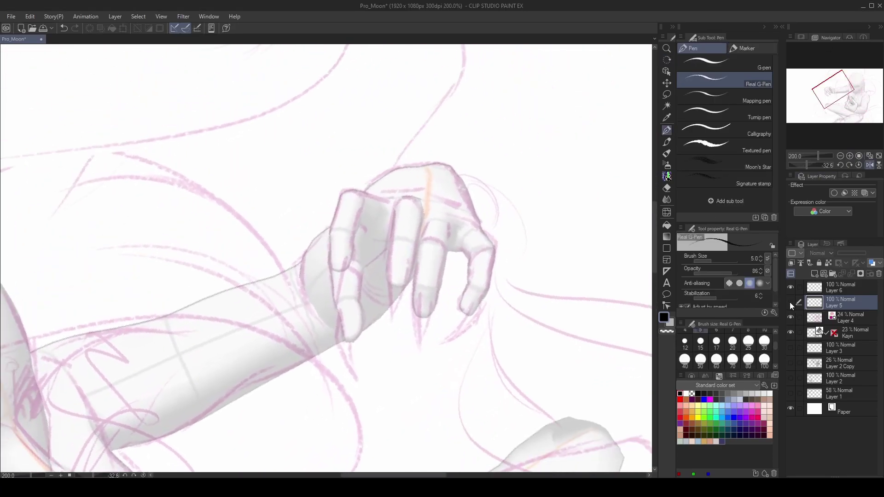
mouse_move(334, 226)
left_mouse_down()
mouse_move(339, 193)
mouse_move(330, 267)
mouse_move(355, 244)
mouse_move(340, 270)
mouse_move(364, 203)
mouse_move(342, 196)
left_mouse_up()
key("ctrl+z")
key("e")
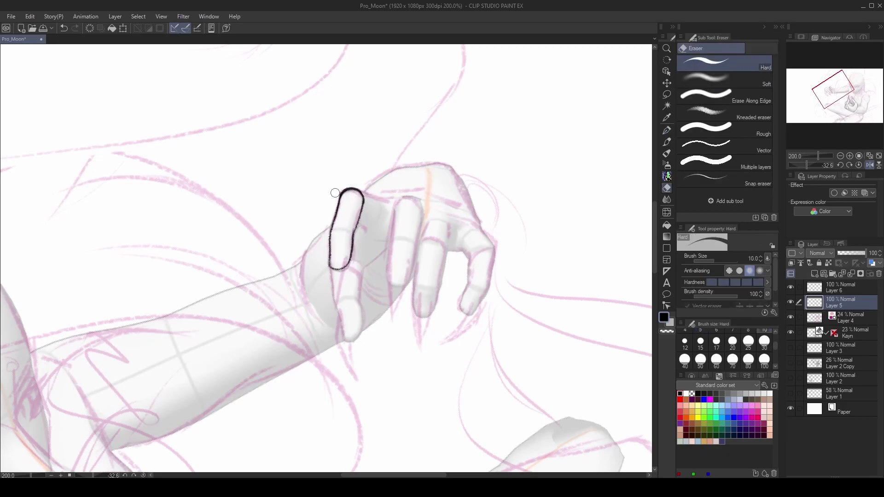
key("p")
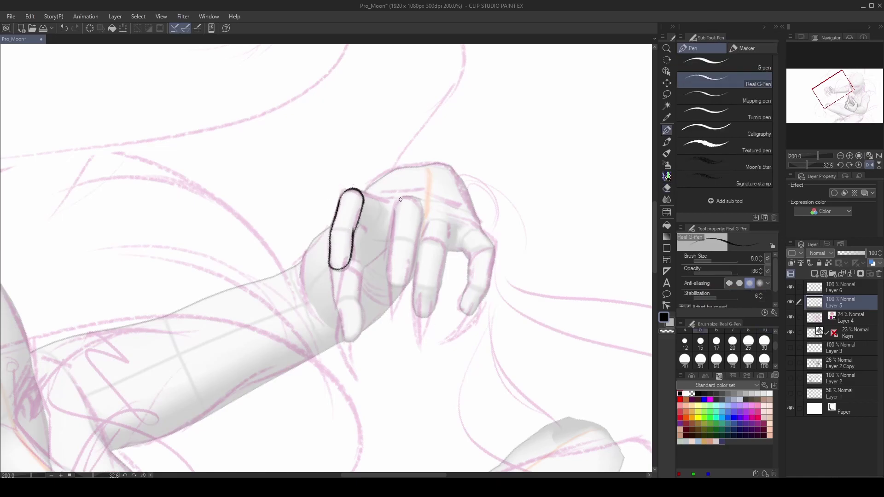
Ink the rounded outlines of the far hand's middle and ring fingers.
mouse_move(396, 205)
left_mouse_down()
mouse_move(389, 280)
mouse_move(405, 284)
left_mouse_up()
mouse_move(415, 251)
left_mouse_down()
mouse_move(420, 199)
mouse_move(398, 203)
mouse_move(414, 252)
left_mouse_up()
left_click_drag(421, 204, 397, 196)
key("e")
key("p")
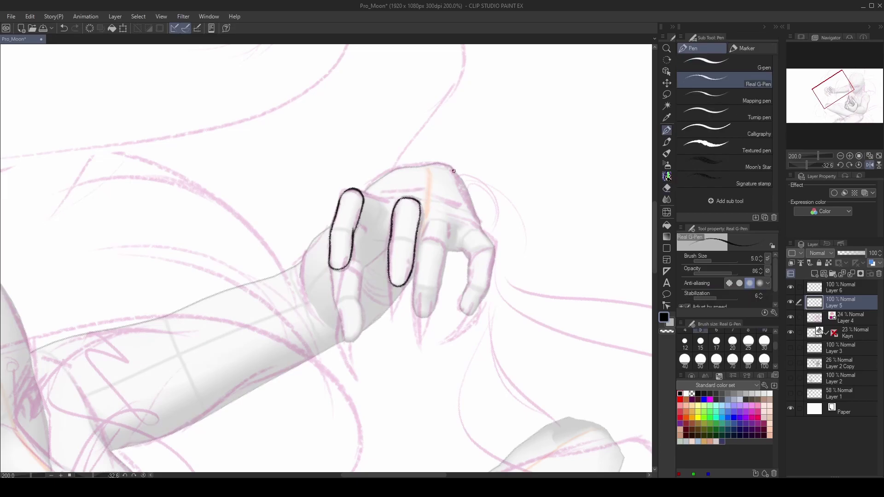
mouse_move(418, 252)
left_mouse_down()
mouse_move(414, 302)
mouse_move(439, 288)
mouse_move(422, 237)
mouse_move(428, 242)
left_mouse_up()
key("e")
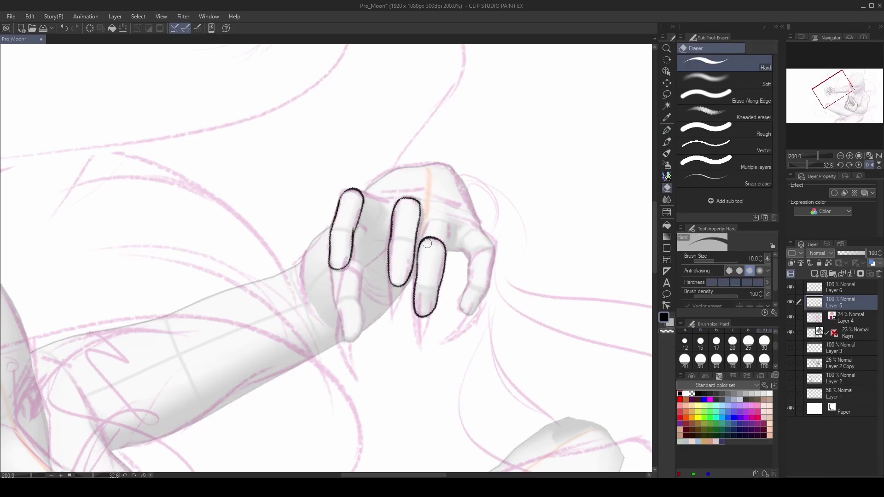
Ink the bent outline of the far hand's little finger and clean up its upper end.
key("p")
mouse_move(484, 246)
left_mouse_down()
mouse_move(462, 313)
mouse_move(454, 281)
mouse_move(482, 248)
left_mouse_up()
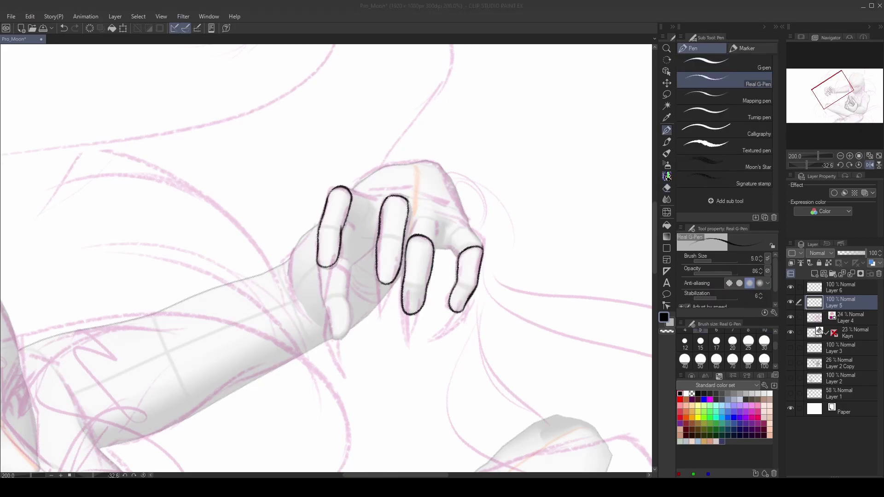
left_click(473, 248)
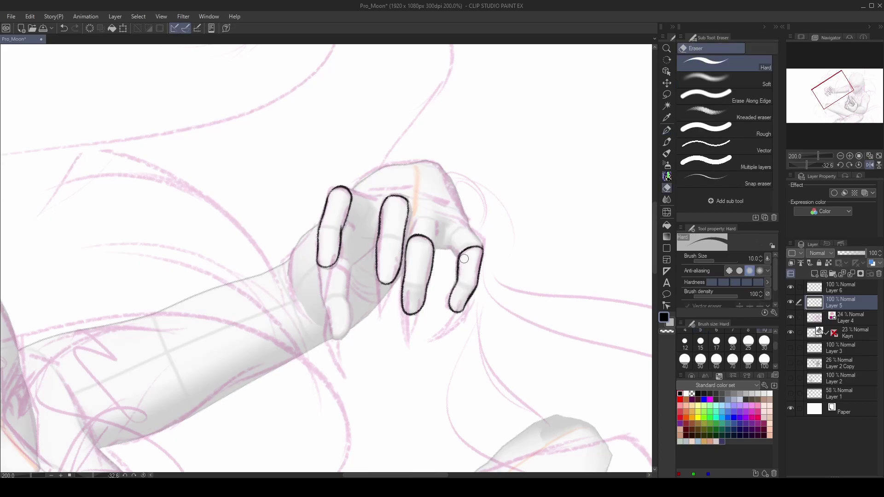
left_click_drag(413, 345, 571, 384)
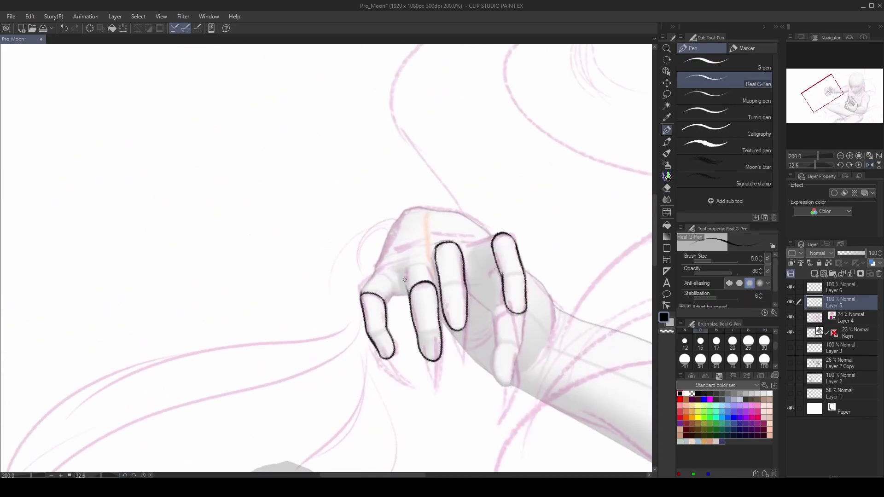
Ink the knuckle segments joining the far hand's little, ring and index fingers to the palm.
key("e")
key("p")
mouse_move(361, 296)
left_mouse_down()
mouse_move(371, 277)
mouse_move(549, 328)
mouse_move(382, 274)
left_mouse_up()
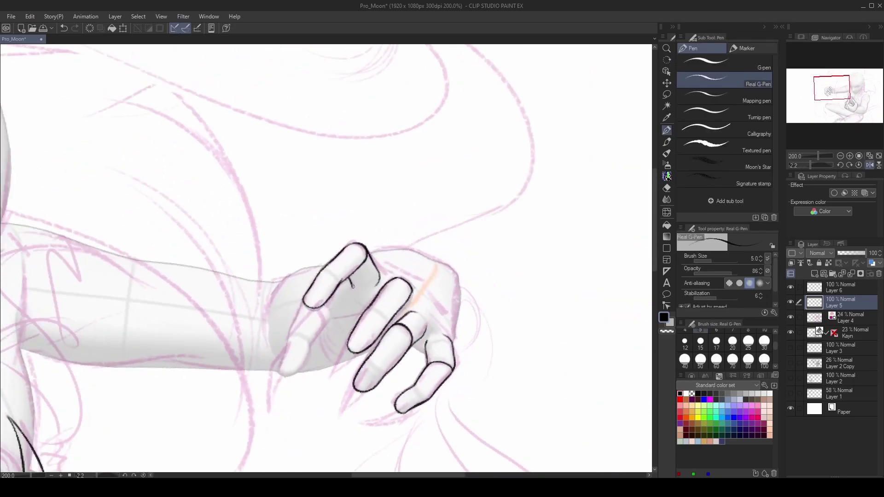
left_click_drag(486, 382, 454, 252)
key("e")
key("p")
Ink the far hand's thumb, including its rounded tip.
left_click_drag(426, 391, 502, 304)
mouse_move(413, 223)
left_mouse_down()
mouse_move(433, 285)
mouse_move(419, 362)
left_mouse_up()
mouse_move(376, 306)
left_mouse_down()
mouse_move(394, 344)
mouse_move(407, 318)
mouse_move(402, 273)
left_mouse_up()
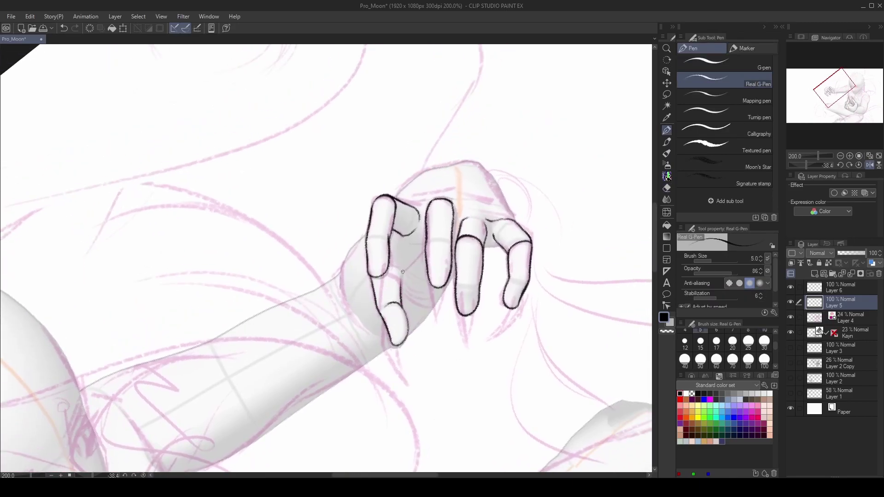
Ink the back of the far hand from the index knuckle around to the little finger.
key("h")
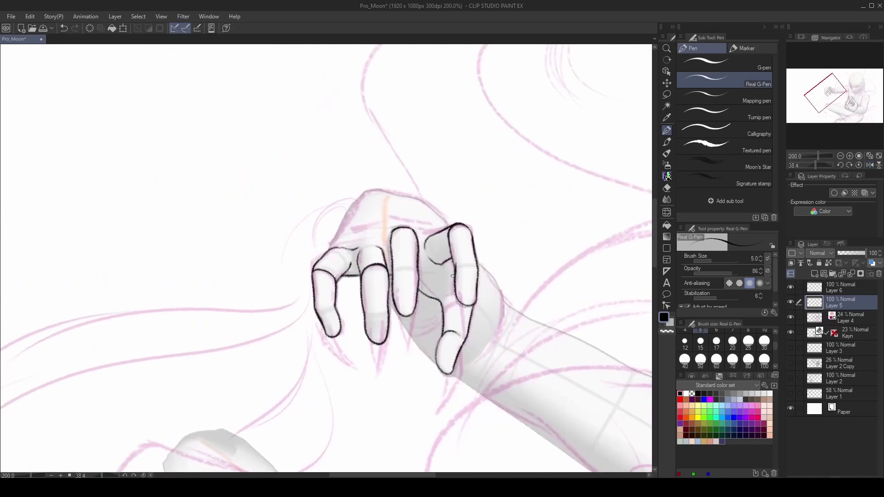
scroll(441, 272, "up", 2)
key("ctrl+z")
scroll(457, 349, "up", 1)
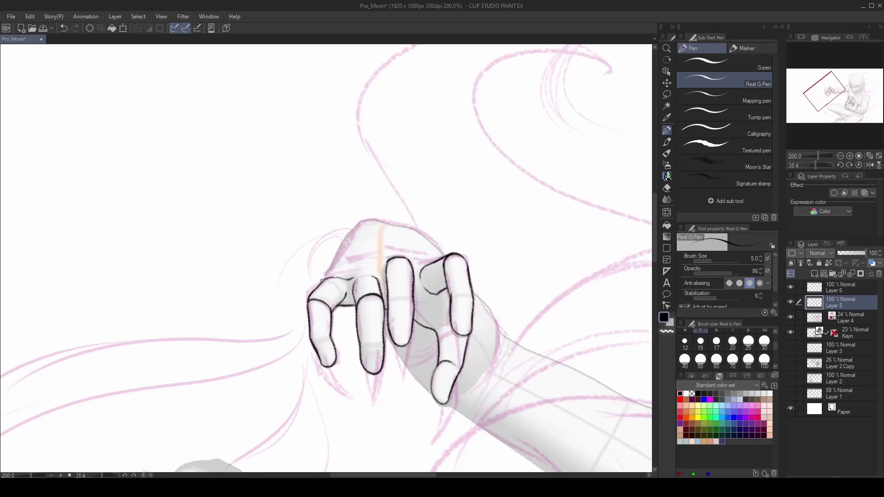
key("h")
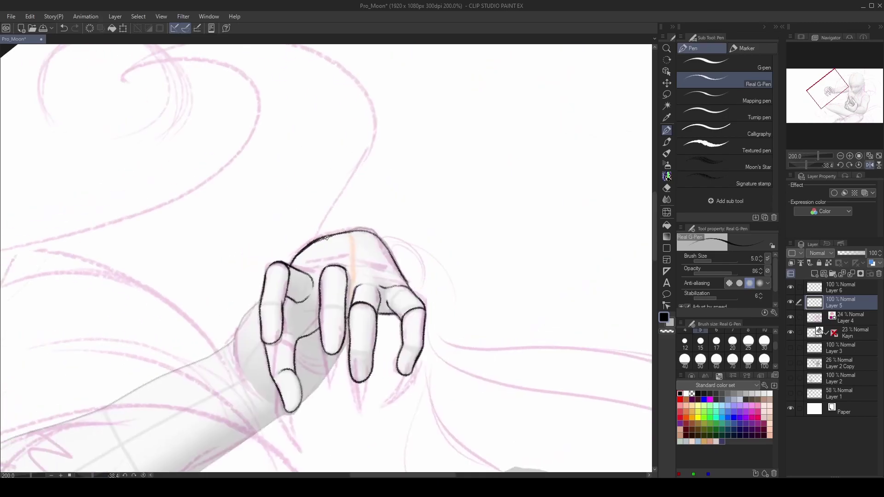
scroll(507, 372, "down", 5)
Try to ink pointed claws on the far hand's thumb and index finger.
key("ctrl+shift+r")
left_click_drag(435, 336, 629, 233)
mouse_move(340, 274)
left_mouse_down()
mouse_move(339, 295)
mouse_move(367, 343)
left_mouse_up()
key("ctrl+z")
mouse_move(339, 297)
left_mouse_down()
mouse_move(376, 350)
mouse_move(364, 335)
mouse_move(365, 351)
left_mouse_up()
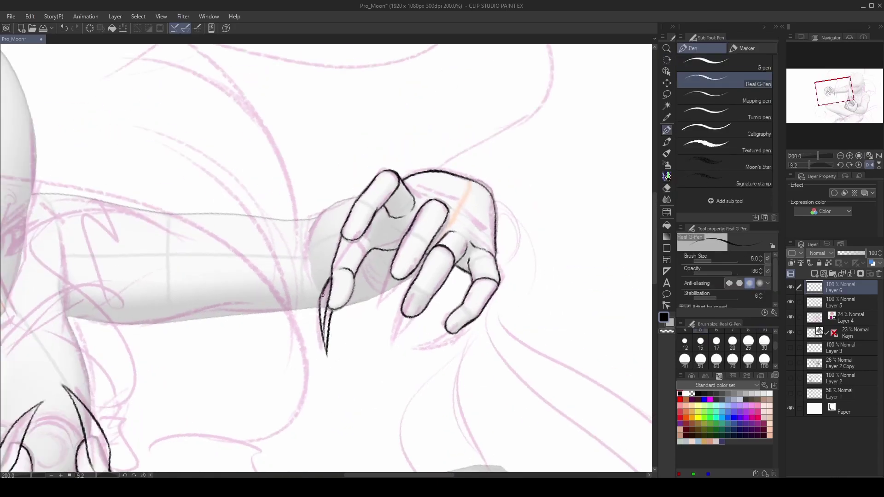
left_click_drag(411, 118, 482, 156)
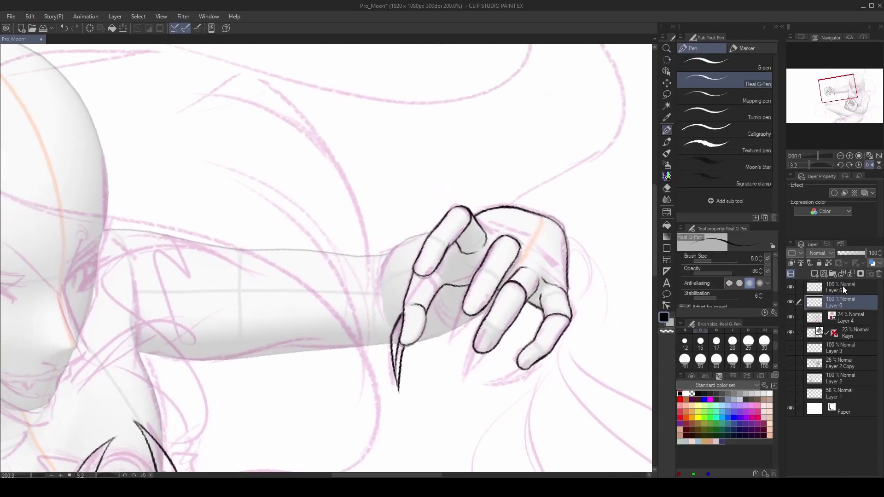
left_click_drag(415, 255, 405, 305)
left_click_drag(420, 277, 404, 313)
key("ctrl+z")
key("ctrl+z")
key("ctrl+z")
Fade Layer 5 to 71% opacity and ink the far hand's index claw on Layer 6.
mouse_move(420, 248)
left_mouse_down()
mouse_move(402, 304)
mouse_move(418, 259)
mouse_move(432, 252)
mouse_move(423, 267)
mouse_move(514, 339)
mouse_move(432, 255)
mouse_move(403, 290)
left_mouse_up()
key("e")
mouse_move(399, 317)
left_mouse_down()
mouse_move(395, 392)
mouse_move(400, 313)
left_mouse_up()
key("p")
mouse_move(408, 268)
left_mouse_down()
mouse_move(398, 315)
mouse_move(405, 298)
left_mouse_up()
key("ctrl+z")
mouse_move(432, 256)
left_mouse_down()
mouse_move(404, 301)
mouse_move(411, 292)
left_mouse_up()
key("ctrl+z")
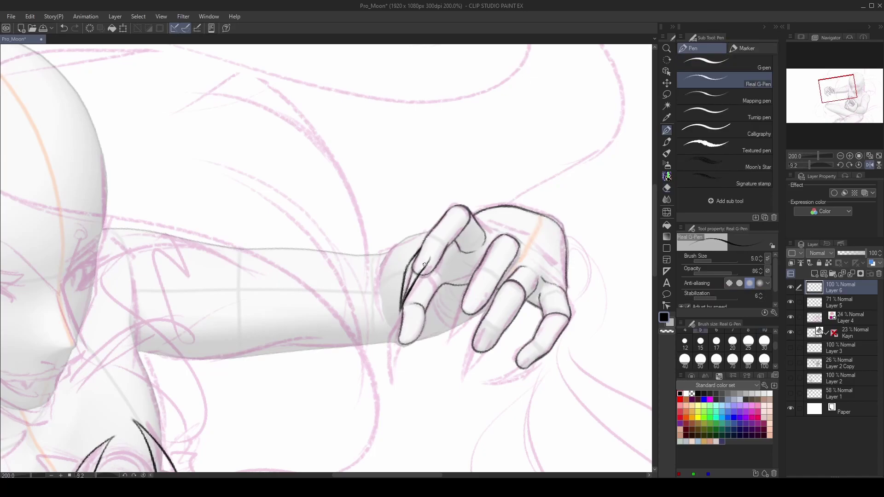
Ink a long claw on the far hand's thumb and save the file.
mouse_move(393, 336)
left_mouse_down()
mouse_move(406, 403)
mouse_move(401, 368)
mouse_move(399, 392)
left_mouse_up()
left_click_drag(401, 355, 399, 404)
left_click_drag(400, 327, 398, 351)
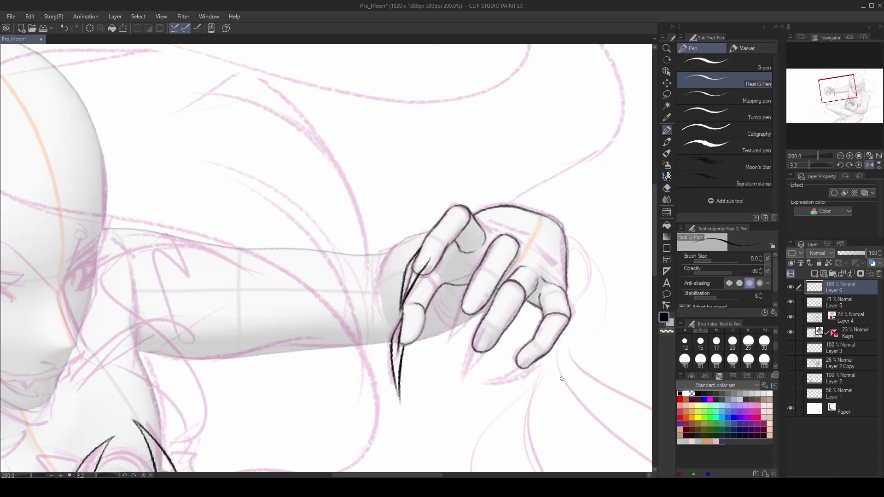
left_click_drag(558, 382, 604, 335)
key("ctrl+s")
Ink pointed claws on the far hand's middle and ring fingers.
left_click_drag(466, 246, 473, 308)
left_click_drag(462, 268, 472, 304)
left_click_drag(489, 237, 477, 298)
mouse_move(485, 253)
left_mouse_down()
mouse_move(475, 315)
mouse_move(466, 286)
mouse_move(492, 288)
mouse_move(497, 341)
left_mouse_up()
mouse_move(514, 269)
left_mouse_down()
mouse_move(497, 344)
mouse_move(503, 295)
mouse_move(498, 323)
left_mouse_up()
key("e")
mouse_move(513, 288)
left_mouse_down()
mouse_move(514, 260)
mouse_move(508, 288)
left_mouse_up()
key("p")
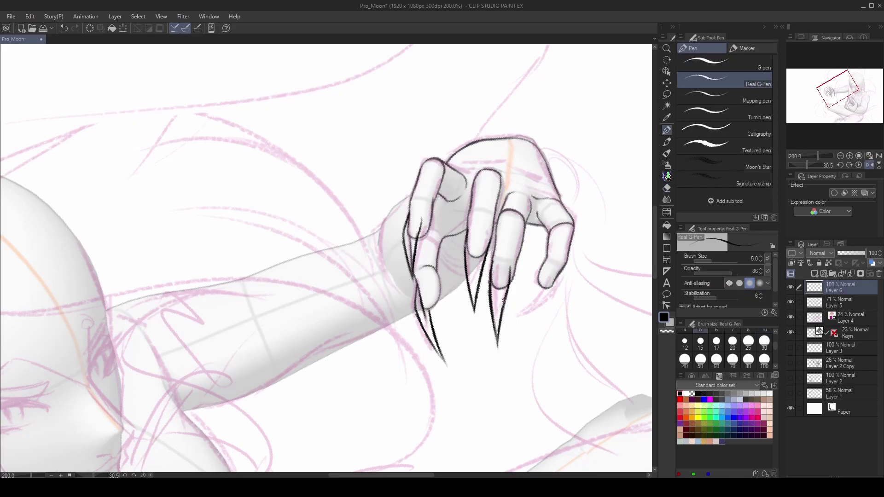
Ink a curved, pointed claw on the far hand's little finger.
left_click_drag(559, 274, 519, 336)
key("ctrl+z")
key("h")
left_click_drag(104, 279, 131, 329)
key("ctrl+z")
left_click_drag(113, 297, 137, 338)
left_click_drag(106, 281, 133, 336)
key("e")
key("p")
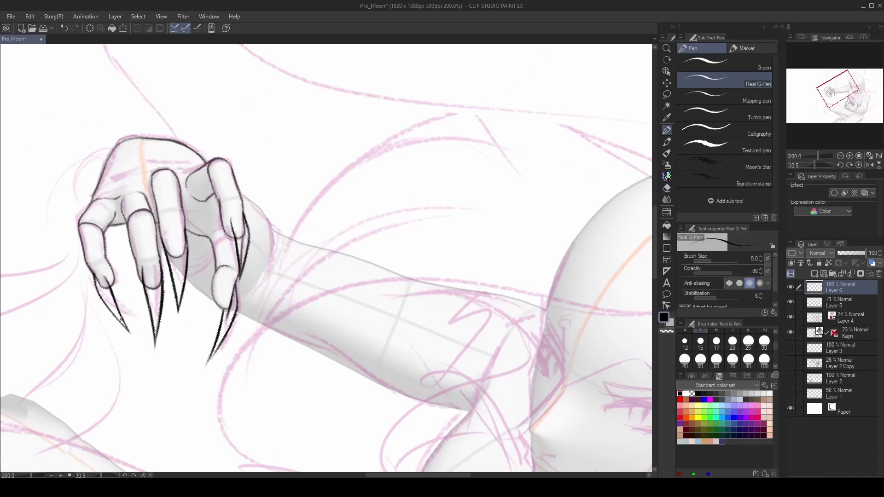
Erase the index claw lines on Layer 6 where they cross the far hand's thumb.
key("h")
key("e")
key("p")
key("e")
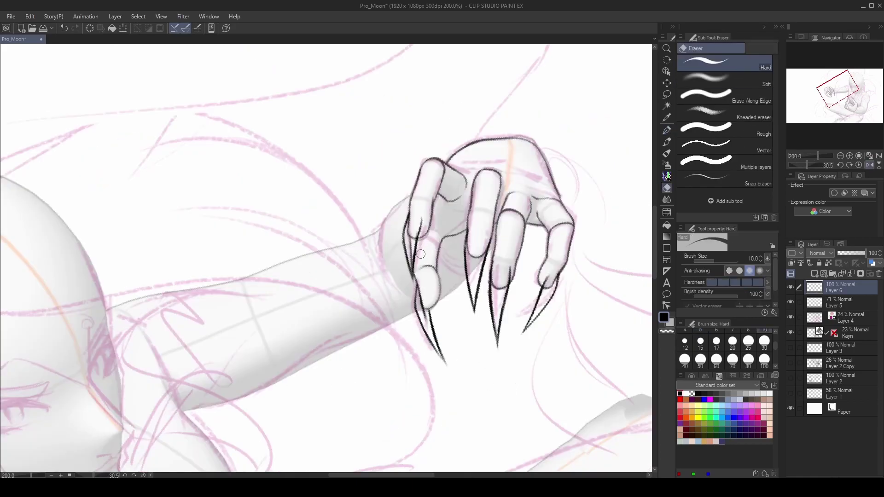
mouse_move(421, 243)
left_mouse_down()
mouse_move(412, 220)
mouse_move(407, 301)
mouse_move(405, 244)
mouse_move(411, 276)
left_mouse_up()
key("p")
mouse_move(419, 229)
left_mouse_down()
mouse_move(410, 268)
mouse_move(416, 221)
mouse_move(415, 261)
mouse_move(406, 260)
mouse_move(411, 277)
mouse_move(422, 215)
mouse_move(416, 295)
left_mouse_up()
key("ctrl+z")
key("e")
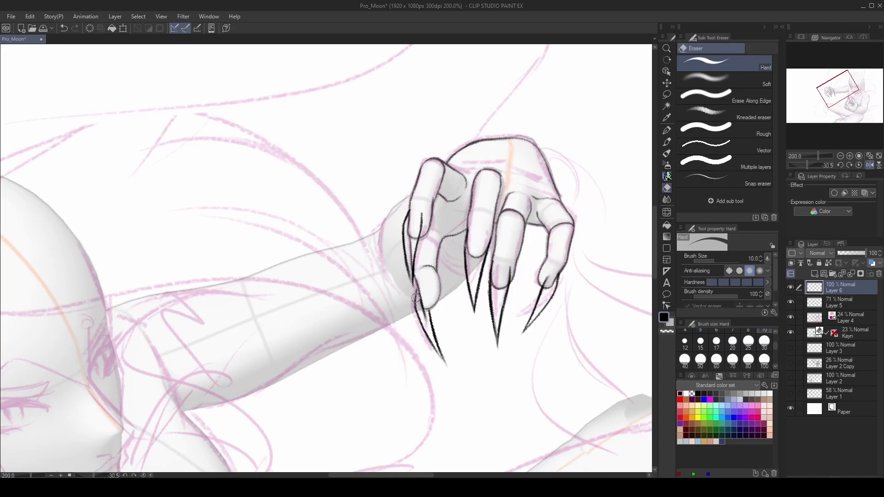
Erase the finger lines overlapping the far hand's claws on Layer 5, and restore that layer's opacity to 100%.
left_click(509, 367, "ctrl+shift")
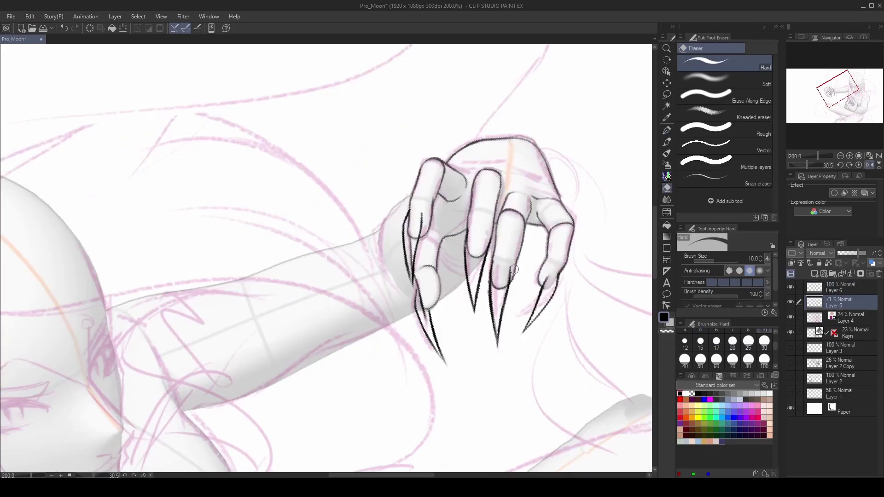
mouse_move(412, 237)
left_mouse_down()
mouse_move(413, 215)
mouse_move(408, 271)
left_mouse_up()
key("h")
key("h")
key("p")
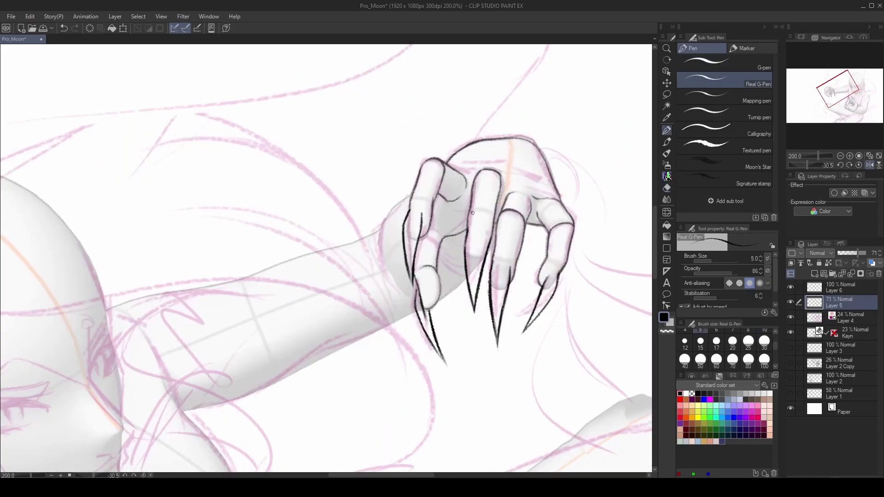
left_click(866, 253)
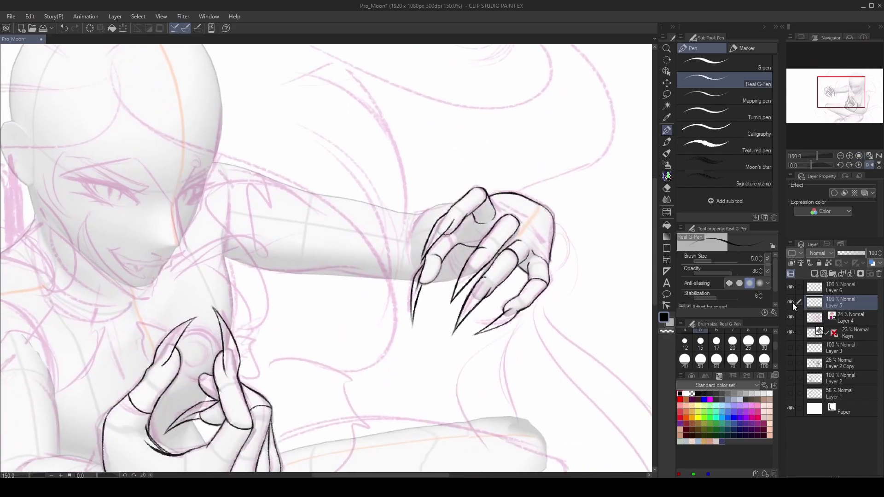
Add a new layer above Layer 6 for inking the face.
left_click_drag(503, 363, 560, 370)
scroll(538, 410, "down", 3)
scroll(489, 366, "up", 5)
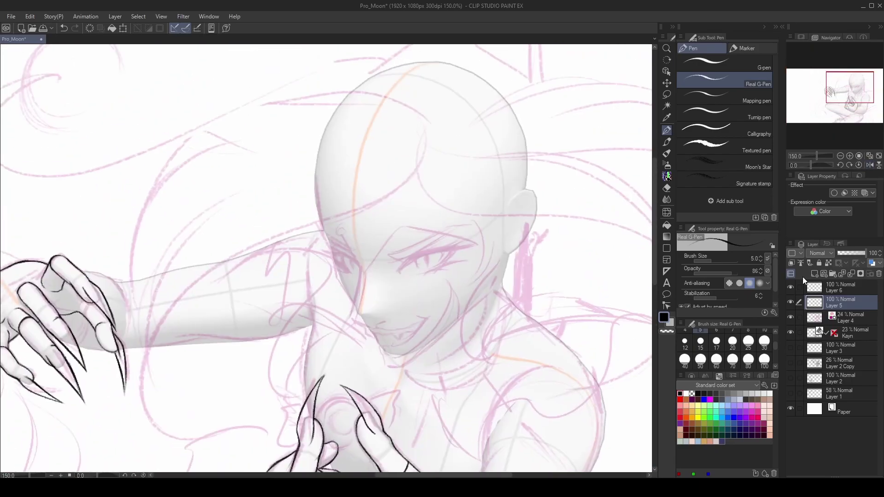
left_click(814, 274)
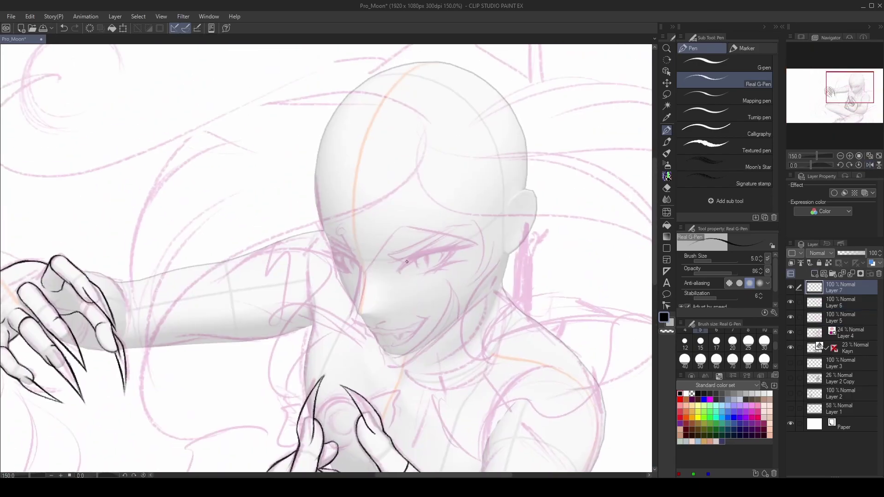
Ink the near eye's thick upper lash line on Layer 7, flaring it into a forked wing at the outer corner.
mouse_move(402, 268)
left_mouse_down()
mouse_move(420, 254)
mouse_move(463, 246)
left_mouse_up()
key("ctrl+z")
mouse_move(396, 267)
left_mouse_down()
mouse_move(449, 247)
mouse_move(460, 223)
mouse_move(448, 244)
mouse_move(432, 245)
mouse_move(469, 220)
left_mouse_up()
key("b")
key("e")
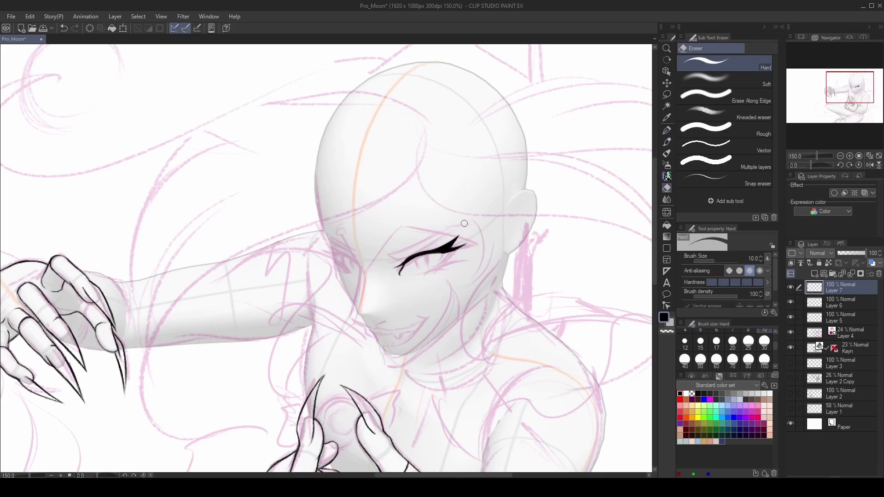
Ink the near eye's lower lid line and the curved outline of its iris.
key("p")
scroll(426, 252, "up", 1)
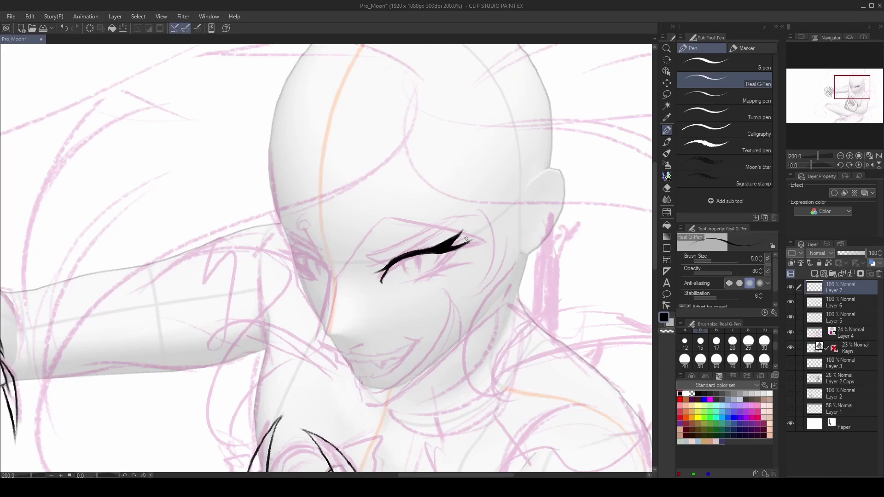
mouse_move(445, 252)
left_mouse_down()
mouse_move(430, 274)
mouse_move(389, 282)
left_mouse_up()
key("ctrl+z")
left_click_drag(444, 253, 389, 283)
key("ctrl+z")
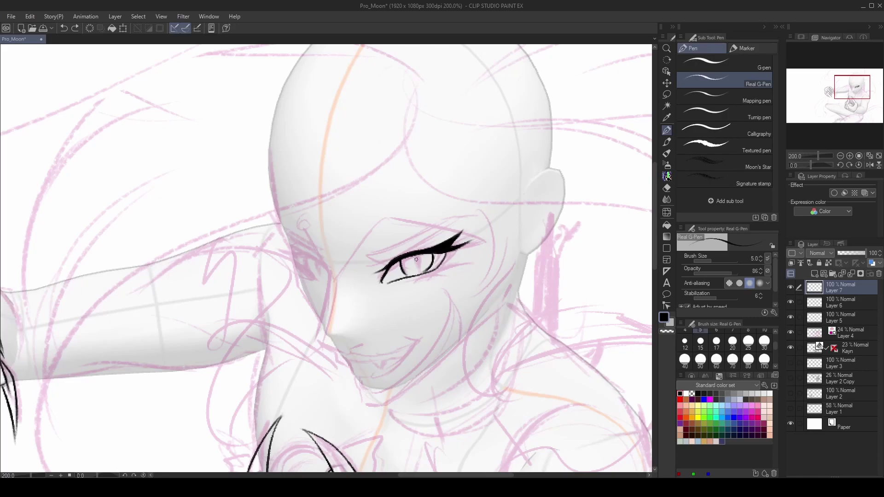
Ink a narrow slit pupil in the near eye's iris and clean up its edges.
key("ctrl+0")
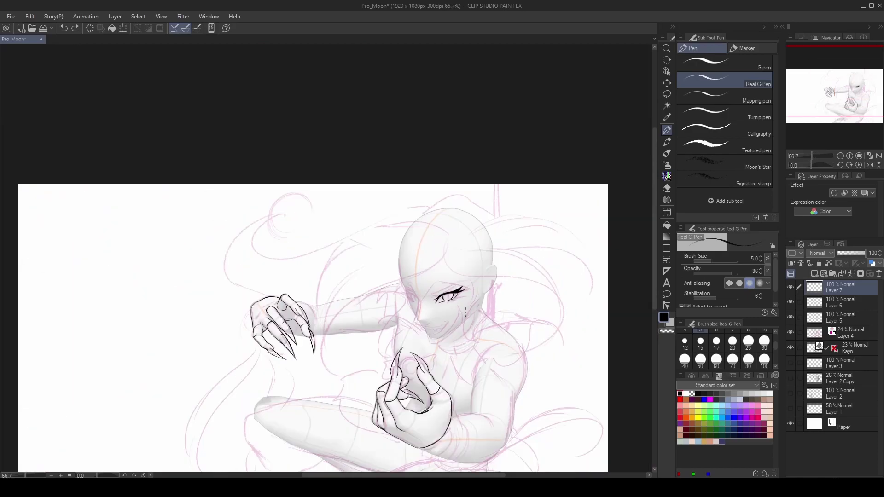
key("ctrl+alt+0")
scroll(445, 286, "up", 3)
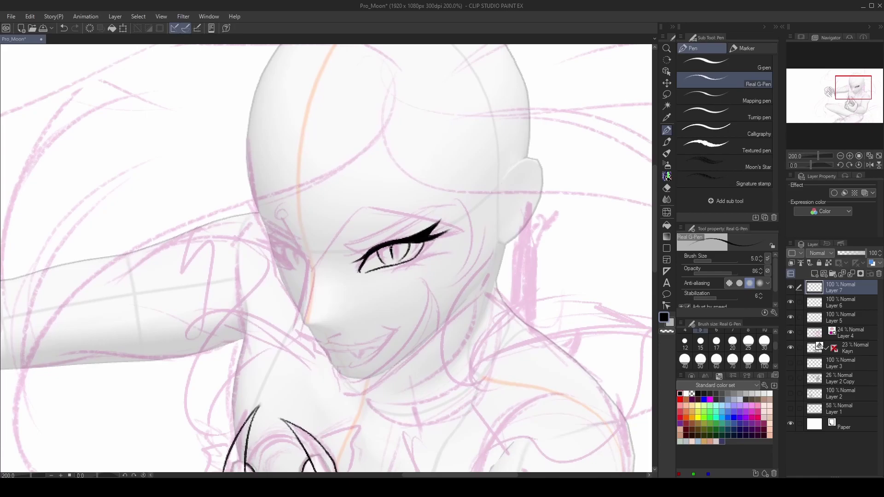
mouse_move(392, 254)
left_mouse_down()
mouse_move(459, 262)
mouse_move(388, 244)
left_mouse_up()
key("e")
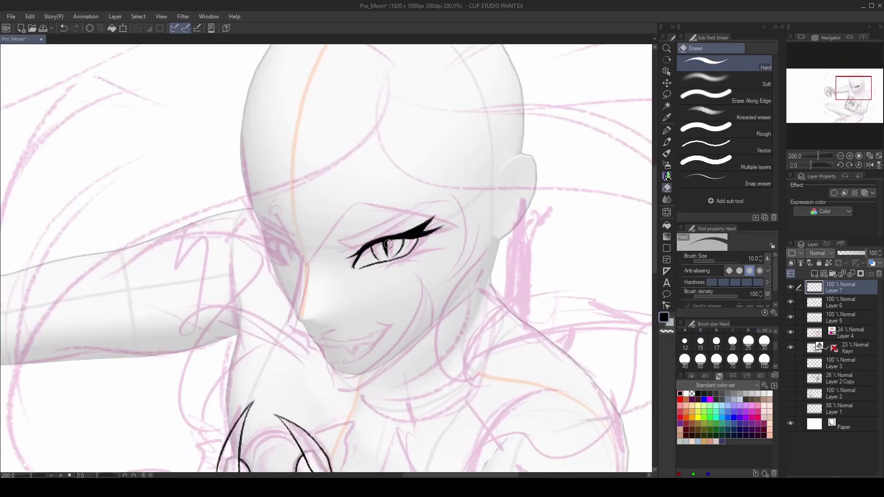
key("p")
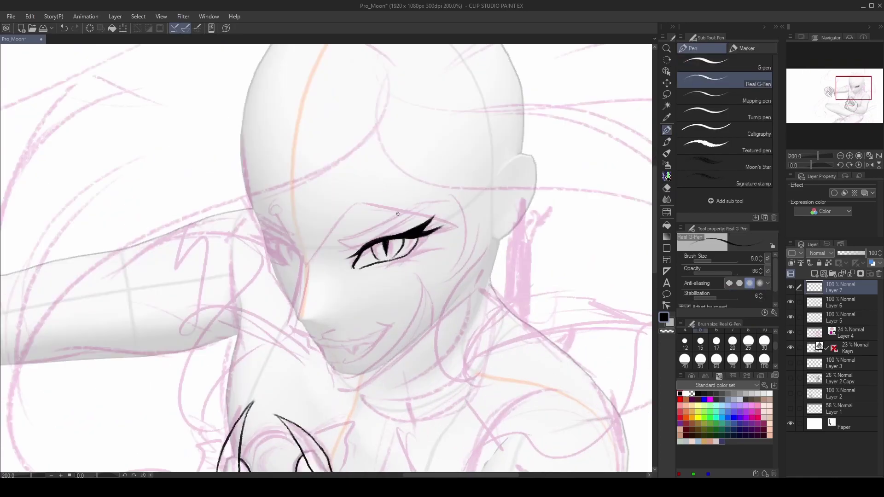
Raise the pen's brush size to 7 and ink pointed lashes along the near eye's lower lid.
key("h")
key("h")
key("bracketright")
mouse_move(410, 256)
left_mouse_down()
mouse_move(454, 239)
mouse_move(425, 257)
mouse_move(449, 249)
mouse_move(434, 239)
left_mouse_up()
key("ctrl+z")
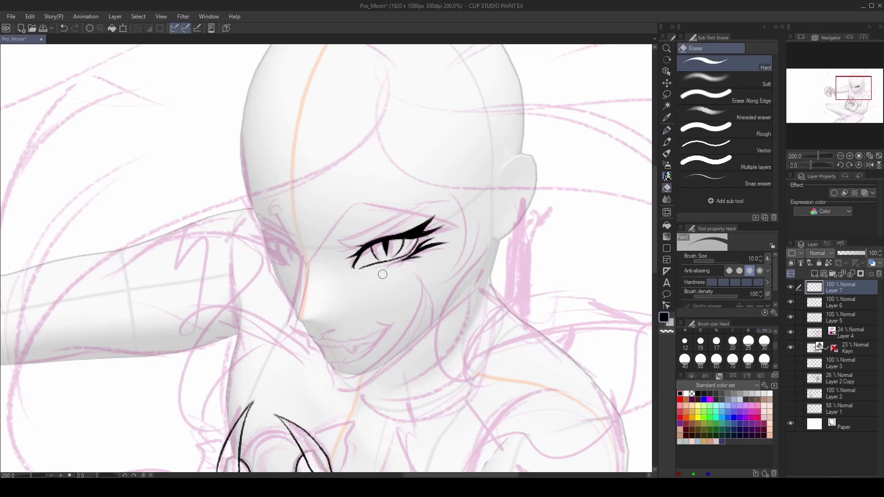
key("h")
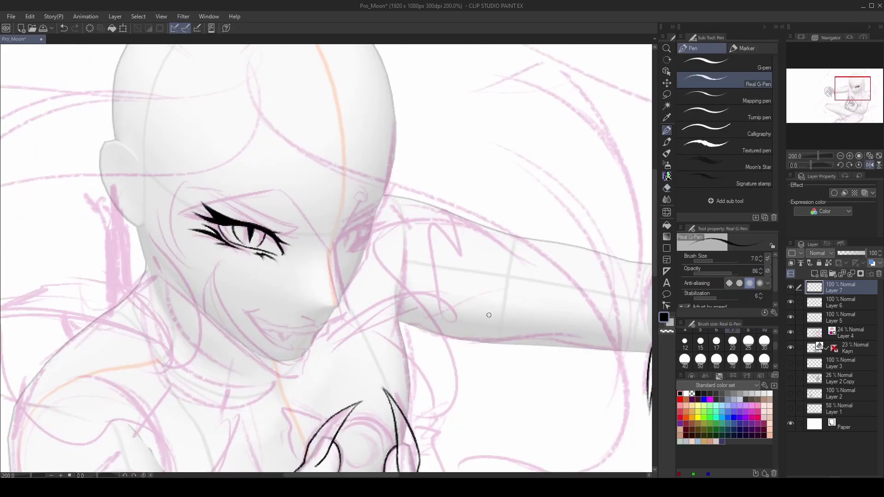
key("h")
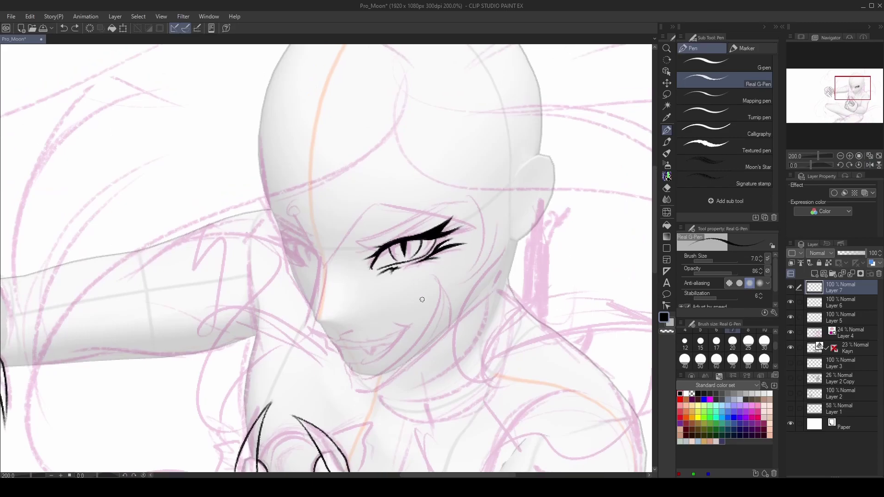
Add a new layer above Layer 7 and ink a sharply slanted eyebrow over the near eye.
key("ctrl+shift+n")
left_click_drag(356, 254, 466, 201)
key("ctrl+z")
key("e")
key("p")
key("h")
key("h")
key("ctrl+z")
key("ctrl+y")
key("ctrl+z")
key("ctrl+y")
key("ctrl+z")
key("ctrl+y")
key("ctrl+z")
key("ctrl+y")
left_click_drag(361, 242, 480, 205)
Clean up the near eyebrow's edges and reinforce its tapered outline.
key("r")
mouse_move(509, 355)
left_mouse_down()
mouse_move(435, 242)
mouse_move(434, 279)
left_mouse_up()
key("e")
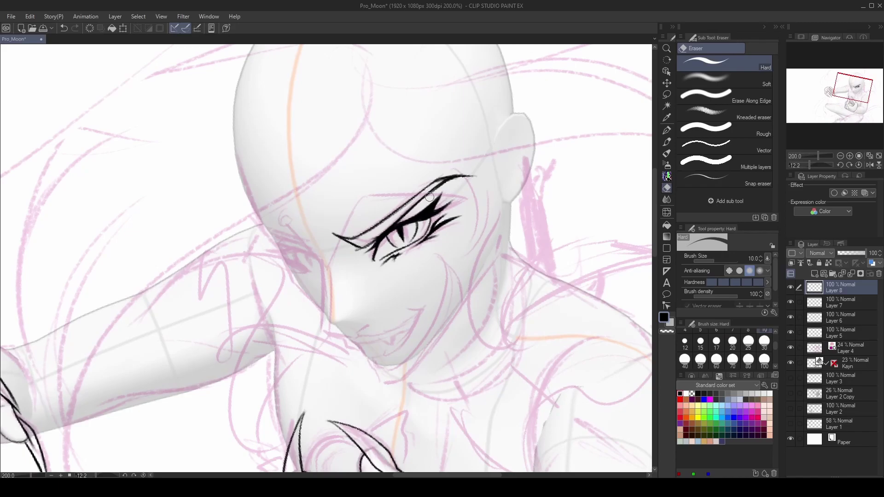
key("p")
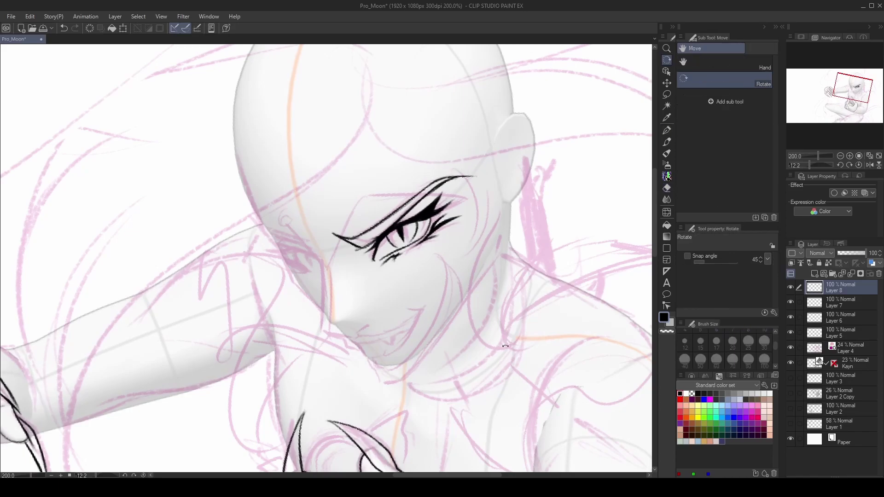
left_click_drag(450, 178, 394, 255)
Ink the nose on Layer 7 as one profile line from the far brow down the bridge and under the tip.
key("r")
mouse_move(348, 221)
left_mouse_down()
mouse_move(310, 252)
mouse_move(317, 263)
mouse_move(298, 346)
left_mouse_up()
key("alt+bracketleft")
key("p")
mouse_move(317, 260)
left_mouse_down()
mouse_move(308, 316)
mouse_move(336, 338)
mouse_move(322, 345)
mouse_move(304, 332)
mouse_move(345, 340)
left_mouse_up()
key("ctrl+z")
key("h")
key("h")
key("e")
key("p")
key("ctrl+z")
key("h")
key("h")
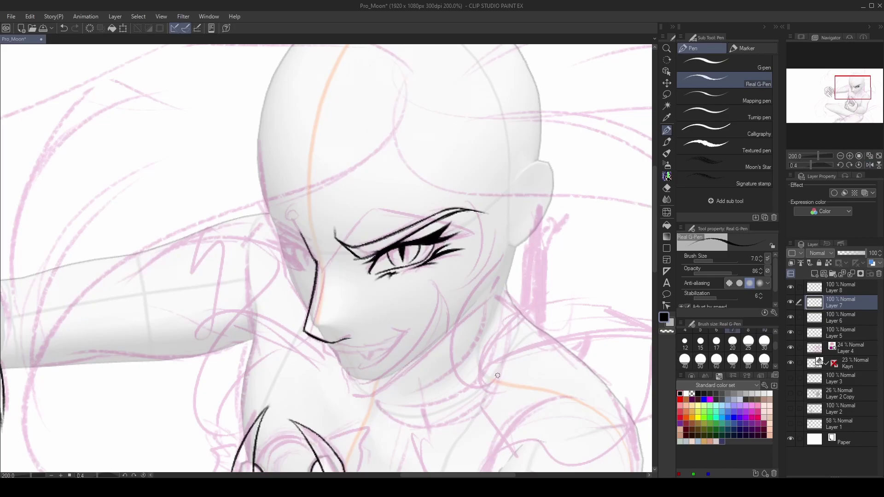
Add a new layer above Layer 7 and ink the far eye's winged upper lid, lower lid and iris outline.
key("h")
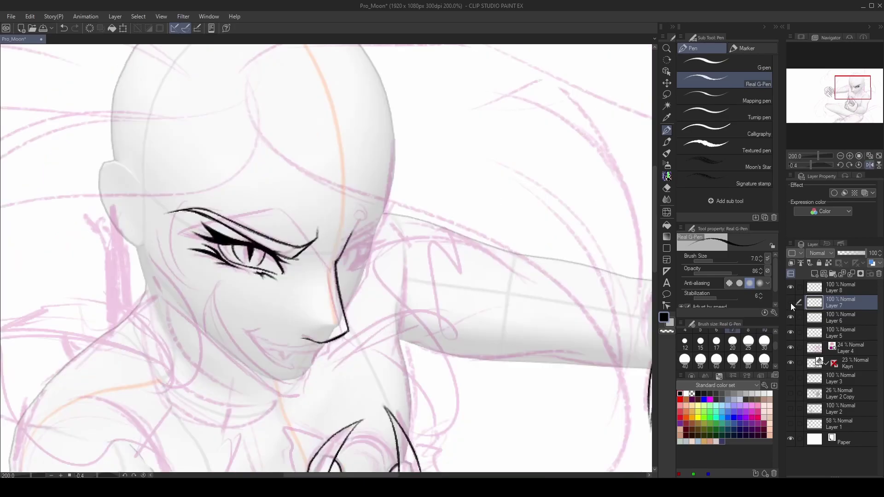
left_click(813, 273)
mouse_move(341, 253)
left_mouse_down()
mouse_move(393, 244)
mouse_move(364, 246)
mouse_move(372, 235)
mouse_move(377, 249)
mouse_move(366, 259)
left_mouse_up()
key("ctrl+z")
key("e")
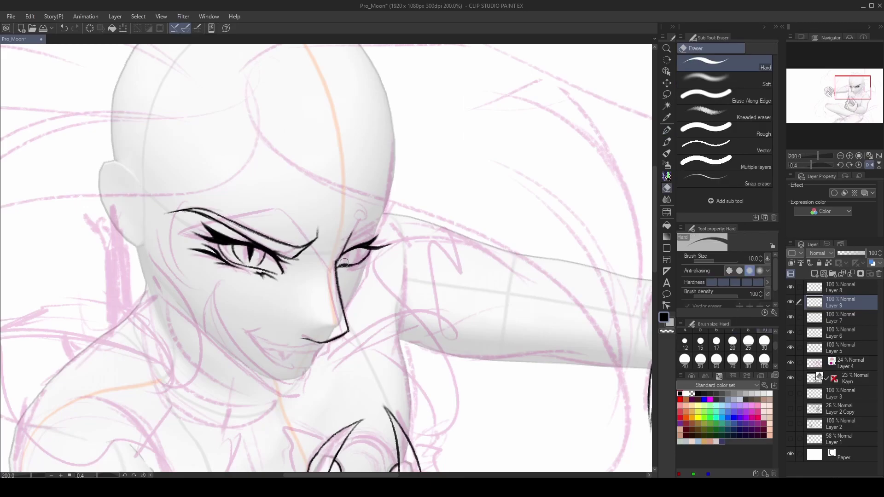
key("p")
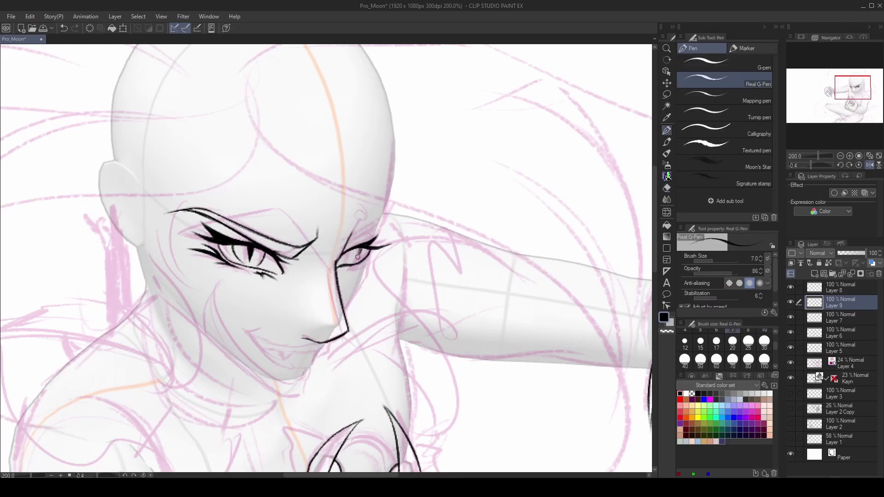
Ink the far eye's slit pupil and tidy the lines around its iris.
key("h")
key("h")
key("e")
key("p")
key("h")
key("h")
Lasso the far eye on Layer 9 and rotate it slightly to match the face's tilt.
scroll(410, 428, "down", 1)
left_click_drag(424, 393, 520, 364)
scroll(430, 246, "up", 1)
key("m")
left_click_drag(426, 259, 405, 277)
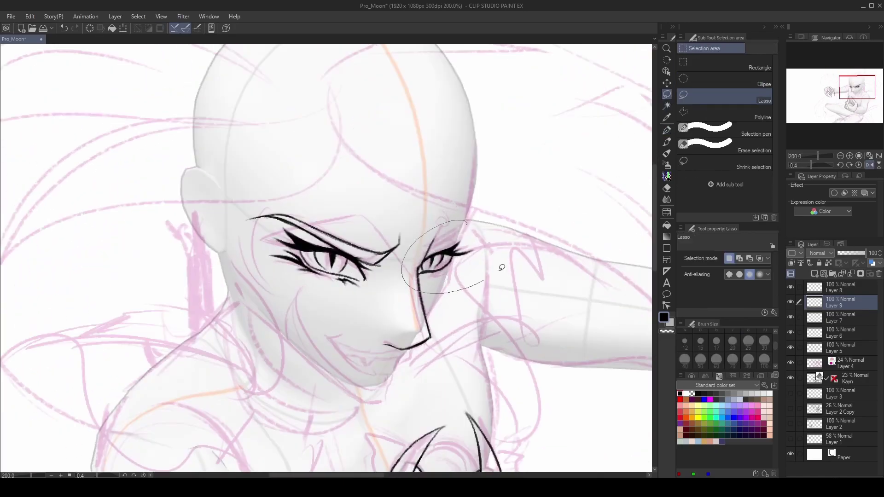
key("ctrl+t")
left_click_drag(465, 306, 479, 300)
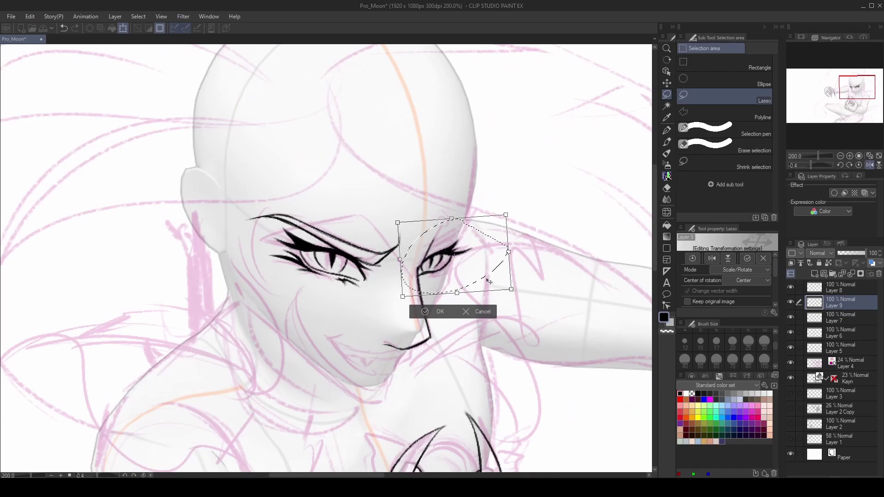
left_click(426, 314)
Ink pointed upper and lower lashes at the far eye's outer corner and trim them with the eraser.
key("e")
key("p")
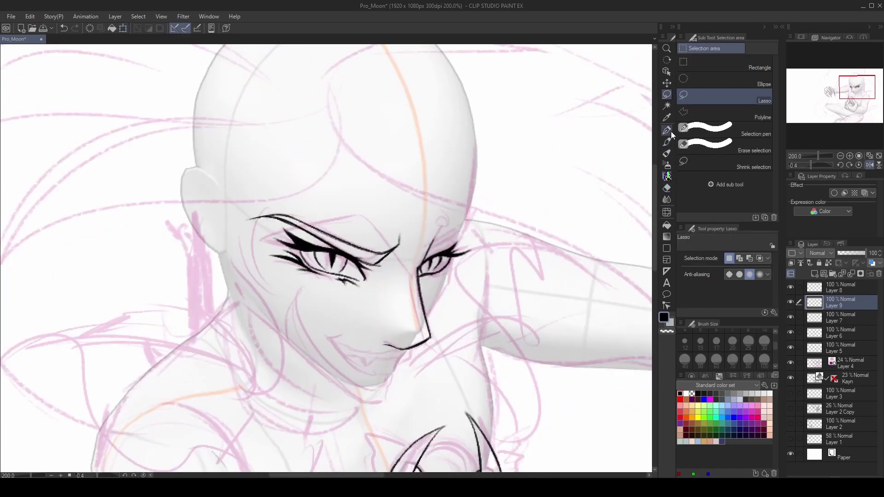
key("ctrl+z")
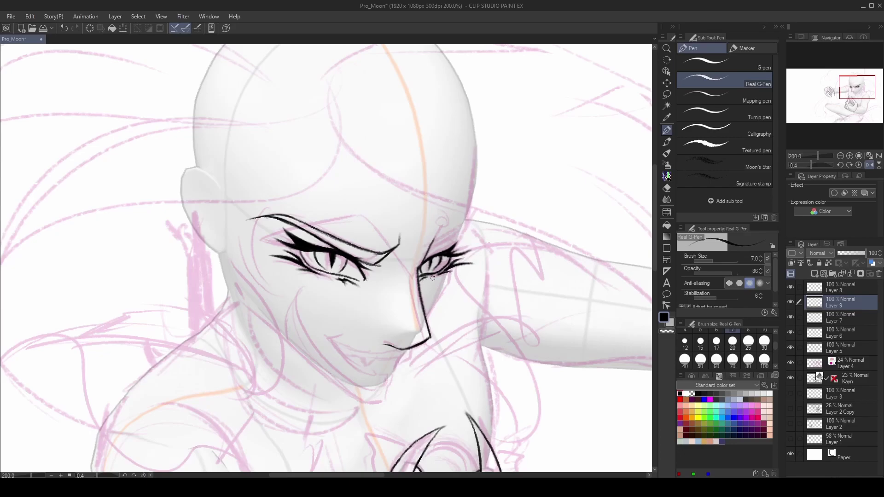
key("e")
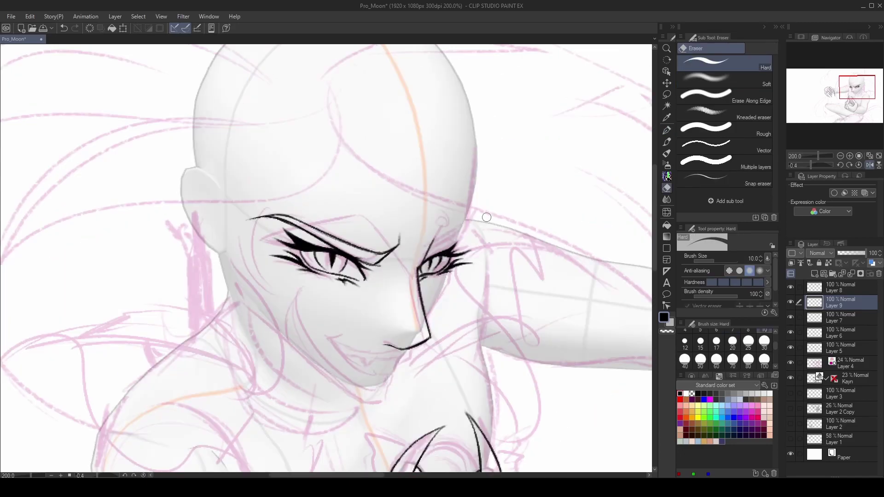
key("p")
Lasso the far eye on Layer 9 again and scale it up slightly.
key("h")
key("ctrl+alt+0")
left_click_drag(571, 392, 400, 253)
left_click_drag(498, 360, 576, 388)
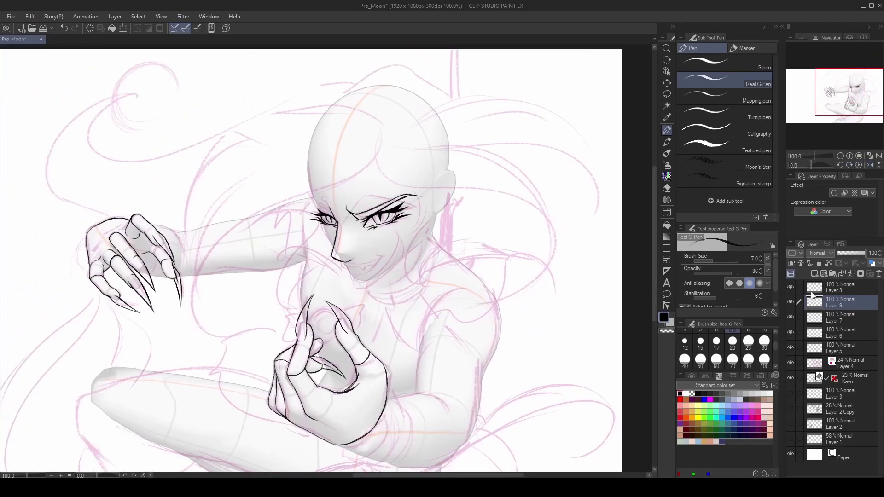
key("m")
left_click_drag(296, 197, 286, 202)
key("ctrl+t")
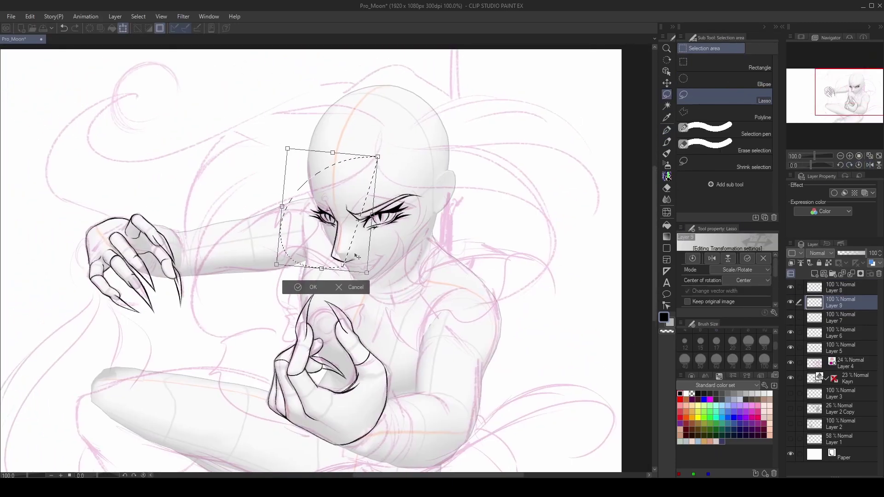
left_click_drag(367, 274, 371, 272)
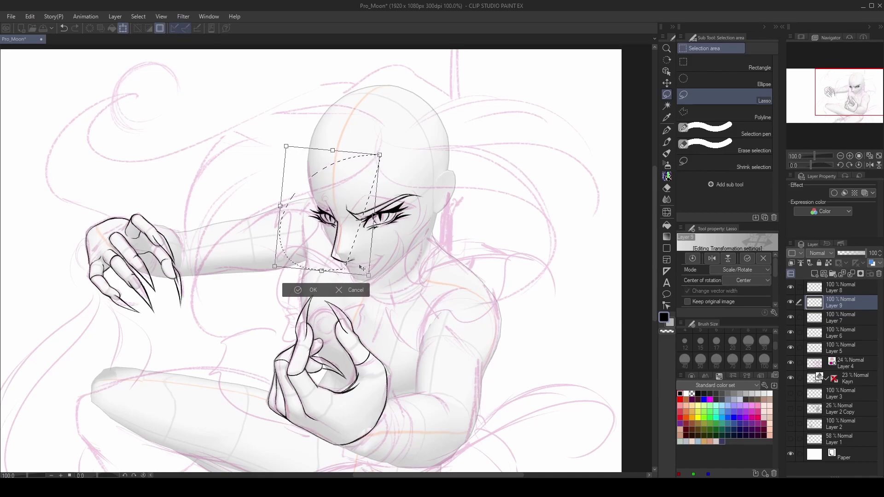
key("Return")
key("h")
left_click_drag(350, 328, 367, 341)
key("ctrl+plus")
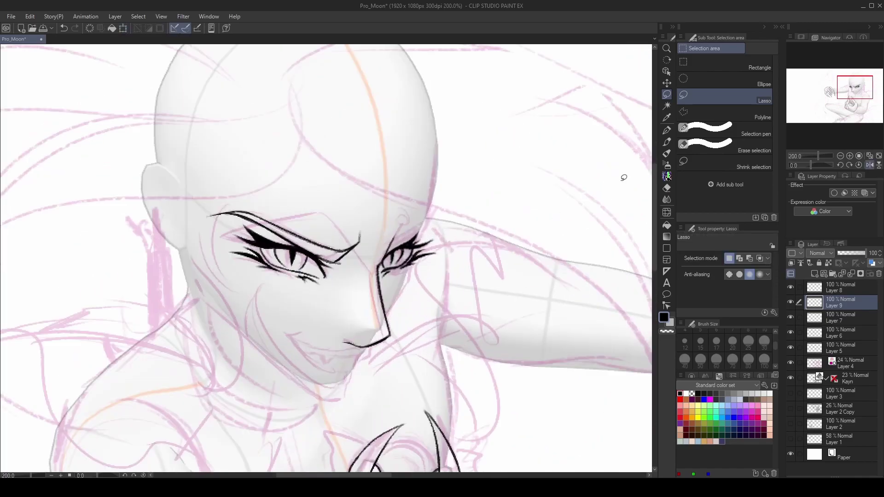
Ink the far eyebrow on Layer 8 as a short arched stroke above the far eye.
key("p")
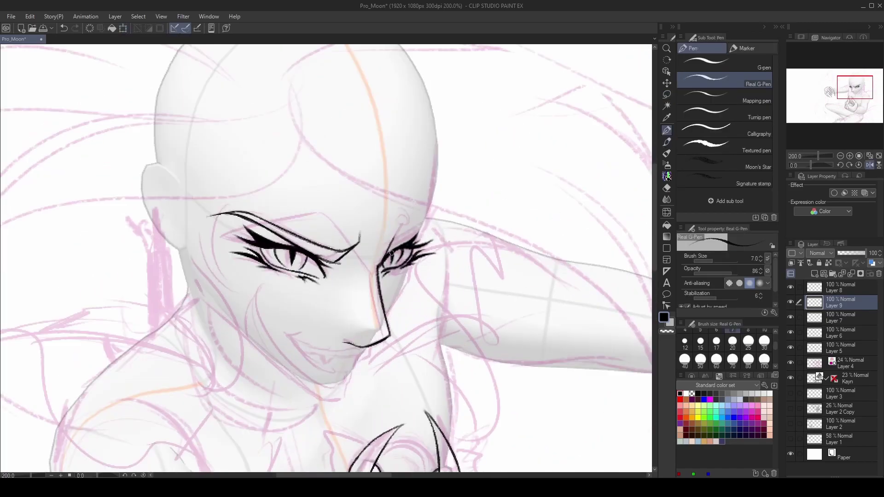
left_click_drag(396, 284, 422, 309)
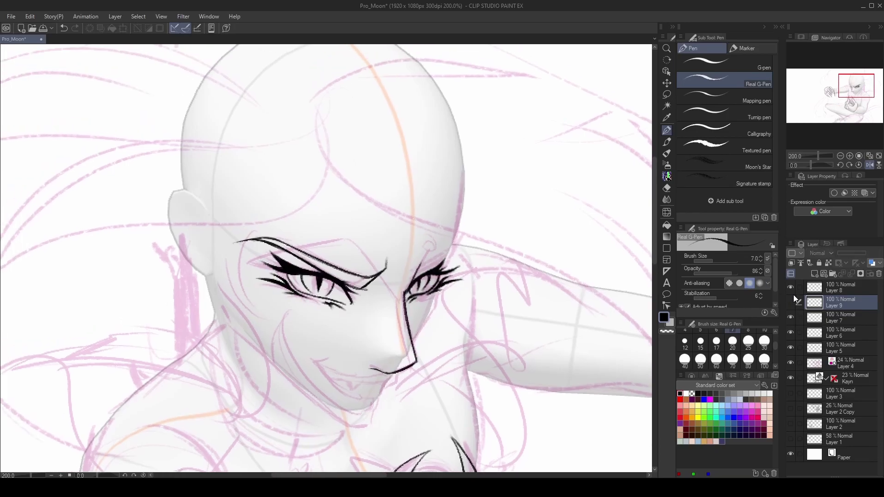
left_click(813, 289)
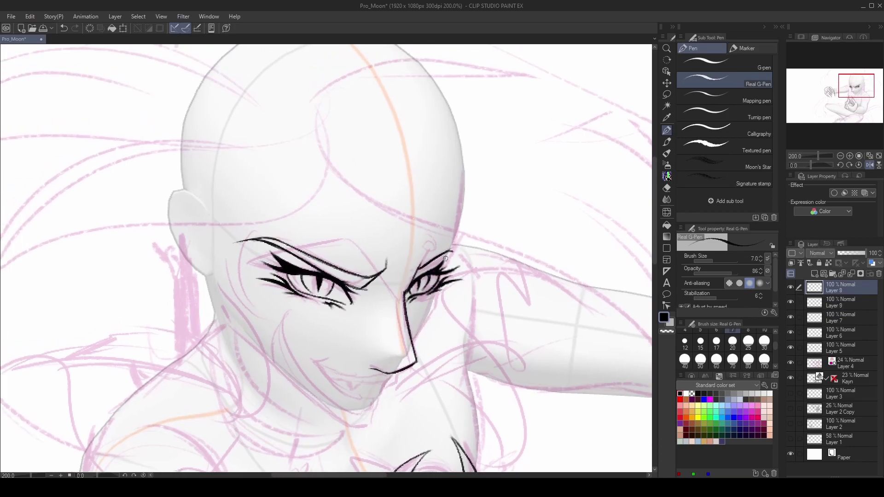
key("h")
key("h")
left_click_drag(417, 275, 446, 249)
key("h")
Add a new layer above Layer 8 and ink the outline of a wide, open grinning mouth.
key("ctrl+shift+n")
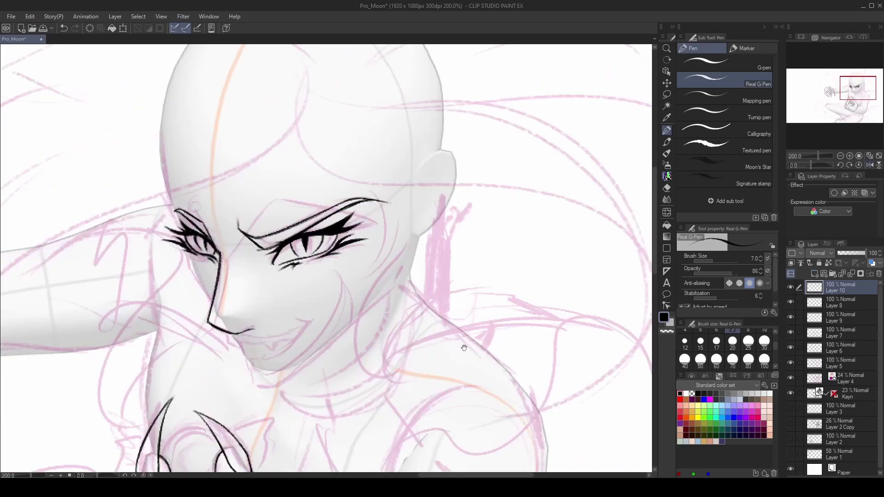
left_click_drag(440, 340, 428, 337)
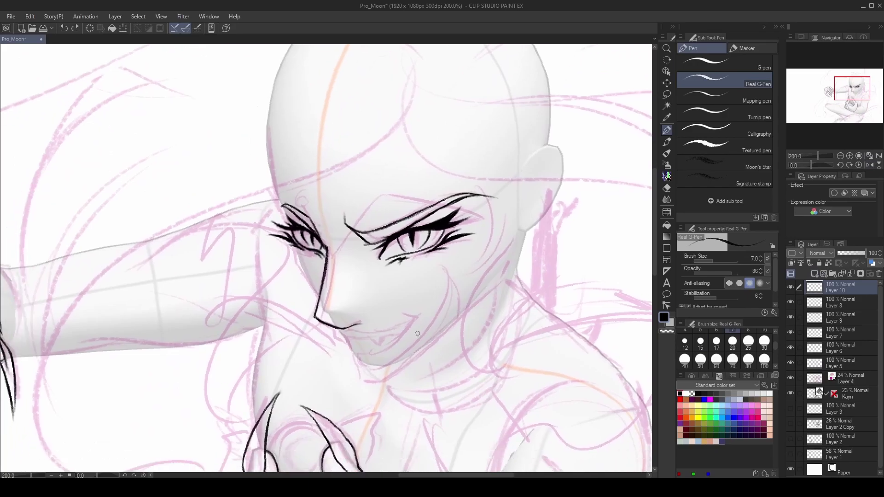
mouse_move(363, 330)
left_mouse_down()
mouse_move(409, 321)
mouse_move(440, 269)
mouse_move(401, 332)
mouse_move(353, 350)
mouse_move(338, 331)
mouse_move(384, 338)
mouse_move(366, 352)
mouse_move(374, 350)
mouse_move(361, 347)
mouse_move(399, 337)
left_mouse_up()
key("ctrl+z")
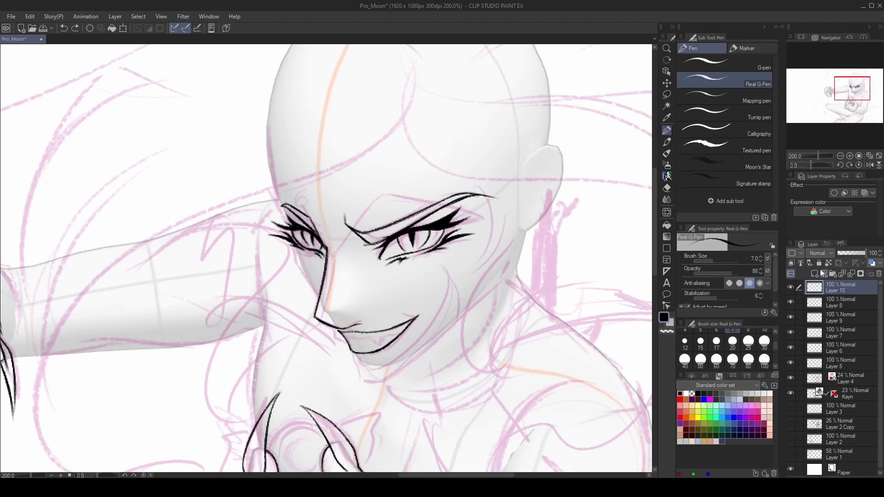
Add a new layer above Layer 10 and ink the upper tooth line with pointed fangs inside the mouth.
key("ctrl+shift+n")
left_click_drag(345, 331, 394, 334)
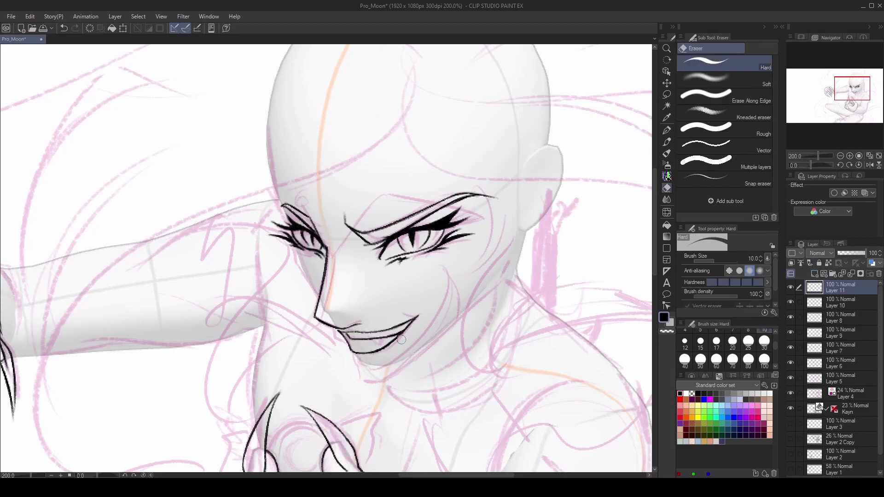
key("e")
left_click_drag(382, 338, 388, 338)
key("p")
key("ctrl+z")
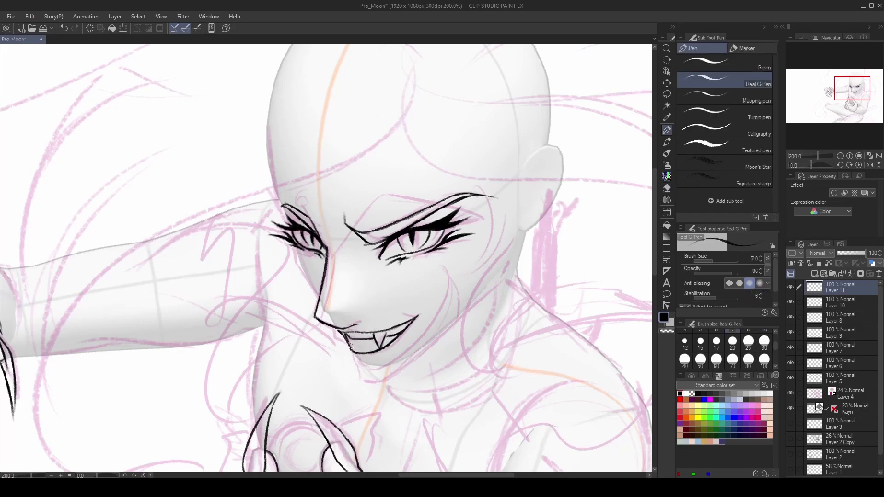
Ink the lower teeth and fangs inside the mouth and erase the overlapping lines.
key("e")
key("p")
key("e")
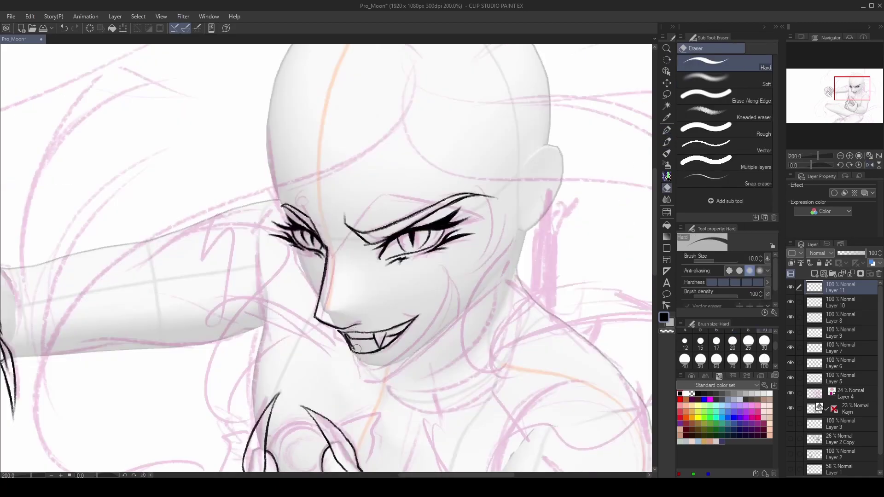
key("p")
key("e")
key("p")
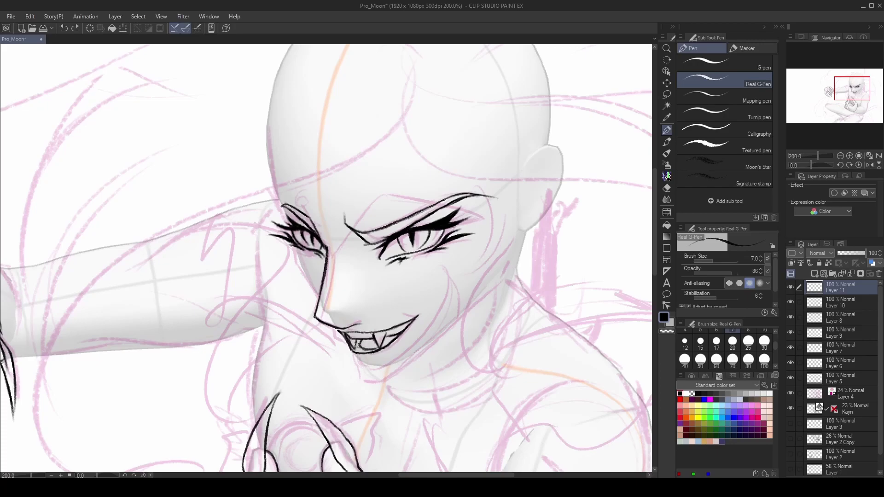
Clean up the teeth on Layer 11 and touch up the mouth outline and its corner on Layer 10 with pen and eraser.
key("e")
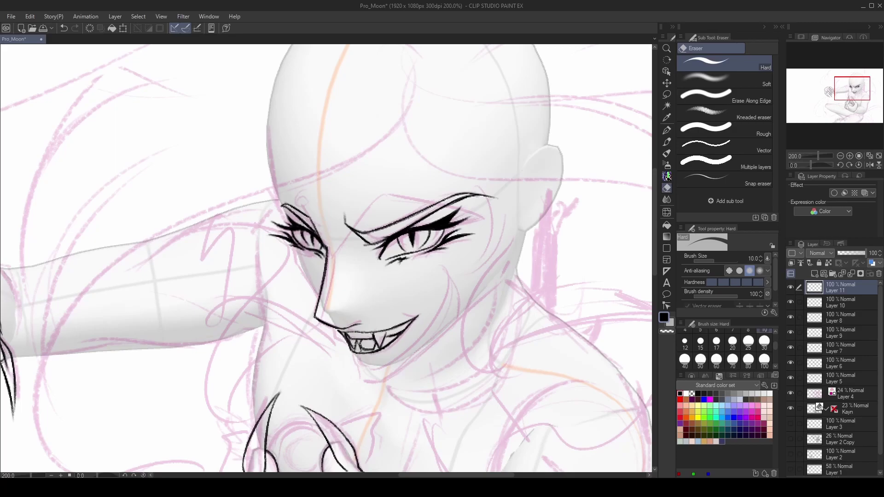
key("p")
key("e")
key("p")
left_click_drag(403, 371, 412, 373)
key("alt+bracketleft")
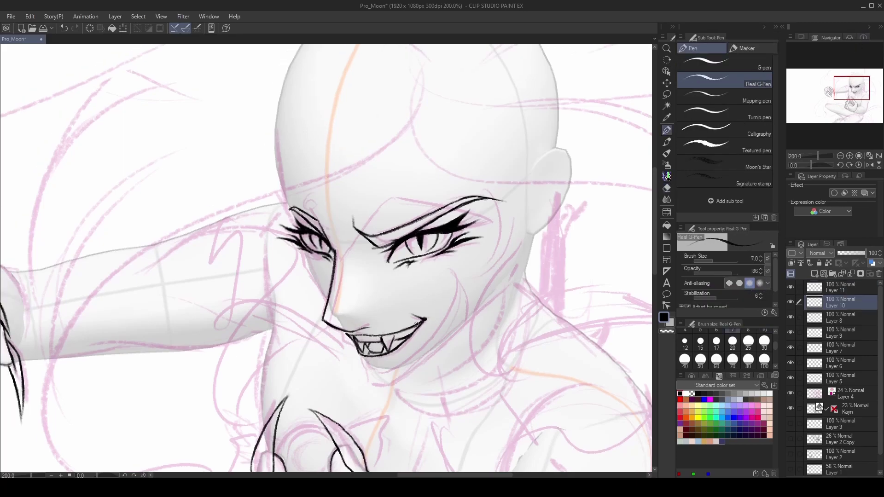
key("e")
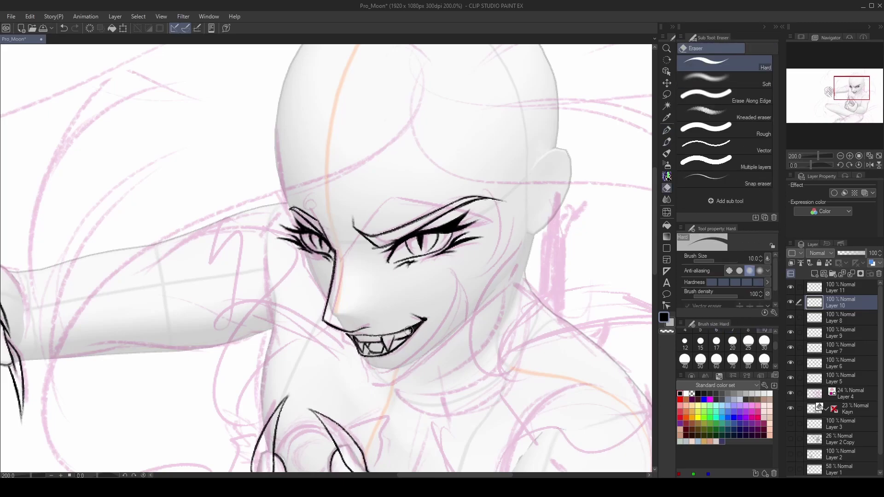
key("p")
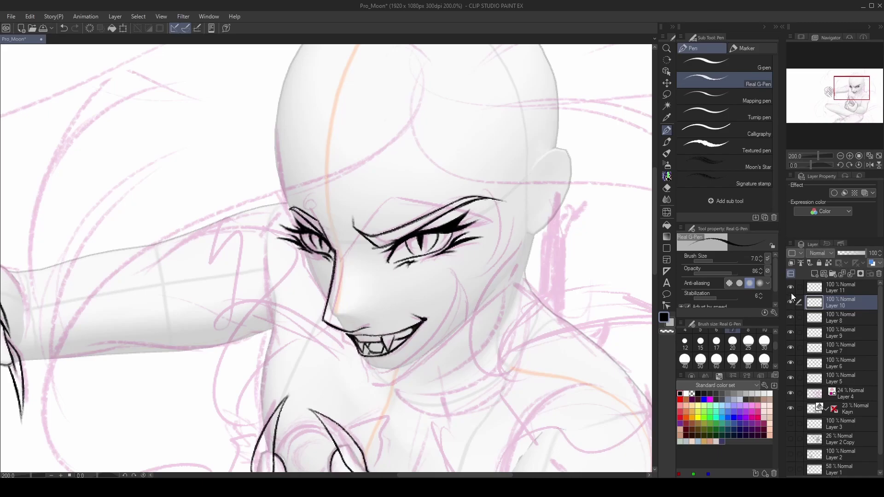
Lower Layer 11's opacity to 31% and add a new layer above it.
left_click(838, 288)
left_click(845, 252)
key("ctrl+shift+n")
Re-ink the upper tooth line and pointed fangs on Layer 12 over the faded teeth sketch.
scroll(516, 347, "up", 2)
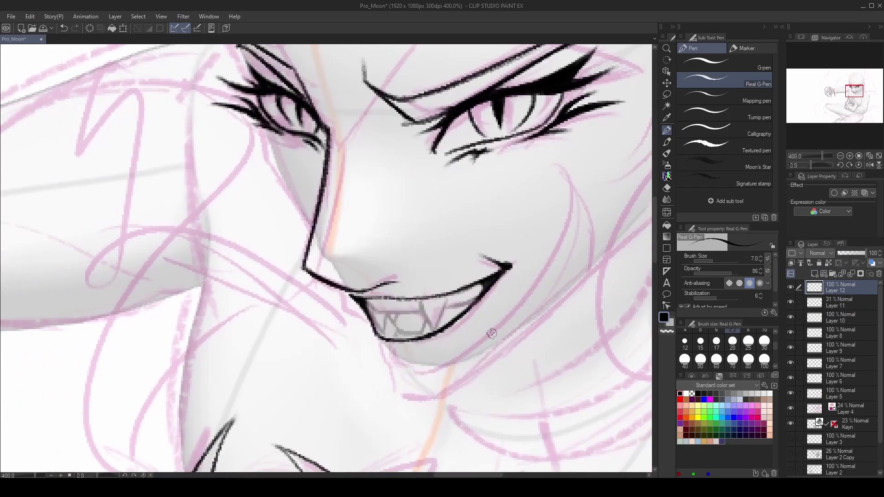
mouse_move(361, 299)
left_mouse_down()
mouse_move(452, 293)
mouse_move(446, 304)
mouse_move(476, 286)
mouse_move(384, 313)
mouse_move(423, 308)
mouse_move(418, 316)
mouse_move(423, 301)
mouse_move(430, 323)
mouse_move(448, 300)
mouse_move(443, 305)
mouse_move(474, 297)
mouse_move(458, 301)
left_mouse_up()
mouse_move(377, 303)
left_mouse_down()
mouse_move(383, 337)
mouse_move(389, 317)
left_mouse_up()
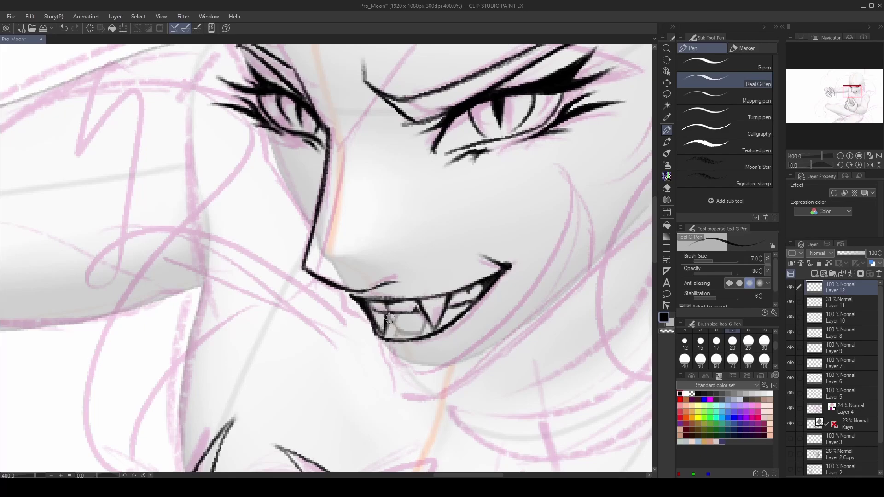
key("e")
key("h")
key("h")
key("p")
Reduce the Real G-Pen size to 4 and ink the lower teeth inside the mouth.
key("bracketleft")
key("bracketleft")
key("bracketleft")
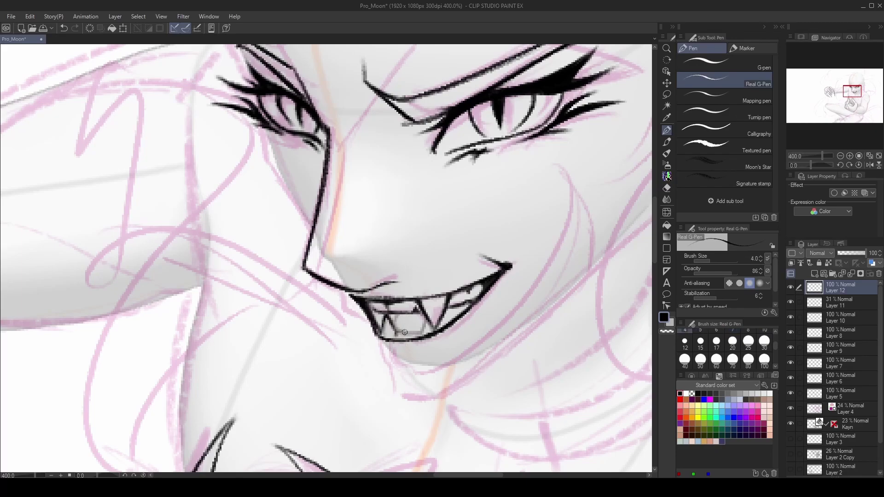
mouse_move(405, 337)
left_mouse_down()
mouse_move(394, 313)
mouse_move(420, 319)
mouse_move(417, 333)
mouse_move(426, 320)
mouse_move(409, 340)
mouse_move(392, 324)
mouse_move(413, 335)
mouse_move(470, 303)
mouse_move(443, 319)
mouse_move(461, 309)
mouse_move(418, 318)
left_mouse_up()
scroll(418, 317, "down", 2)
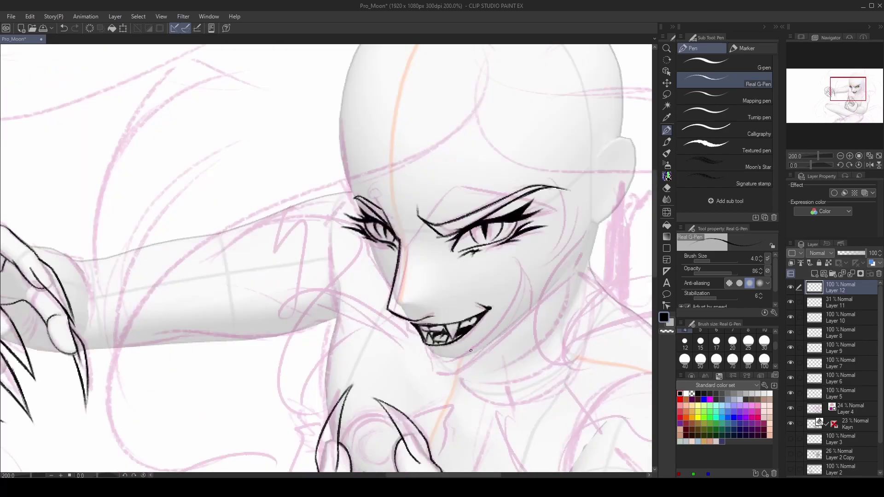
Touch up the teeth and the dark gaps between them on Layer 12, and hide the faded Layer 11.
key("e")
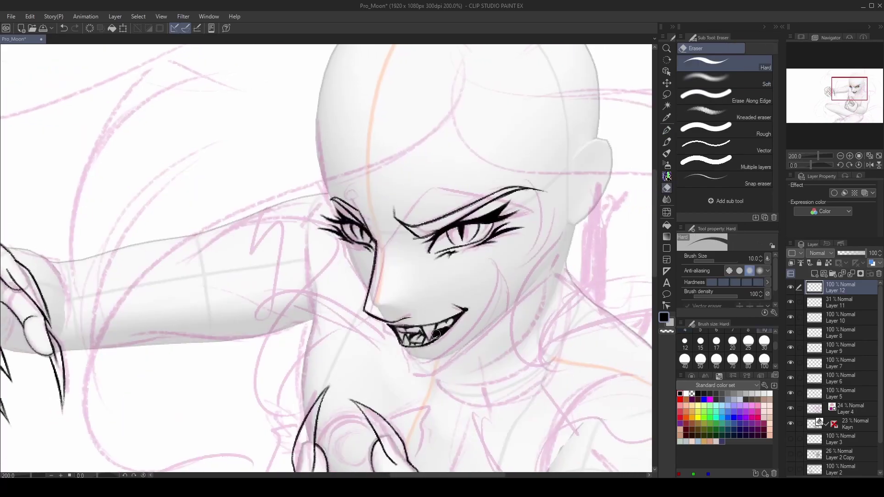
key("p")
scroll(474, 331, "down", 1)
key("h")
key("h")
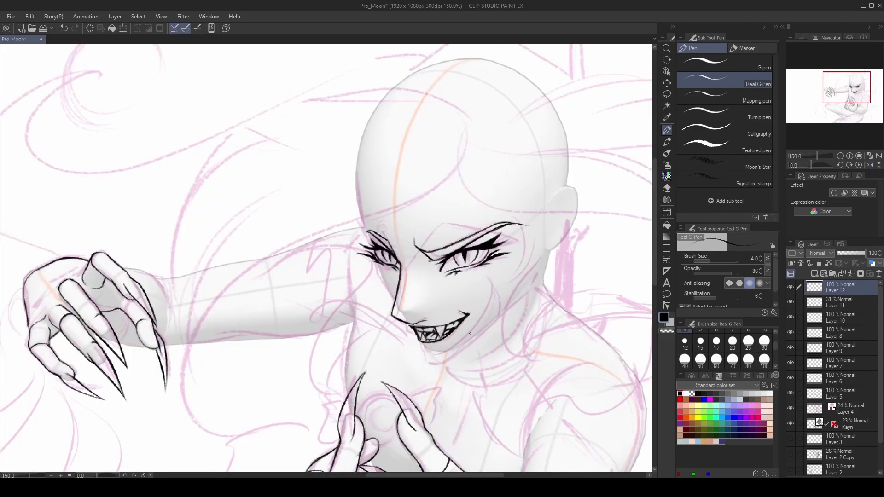
scroll(474, 331, "up", 1)
left_click(791, 301)
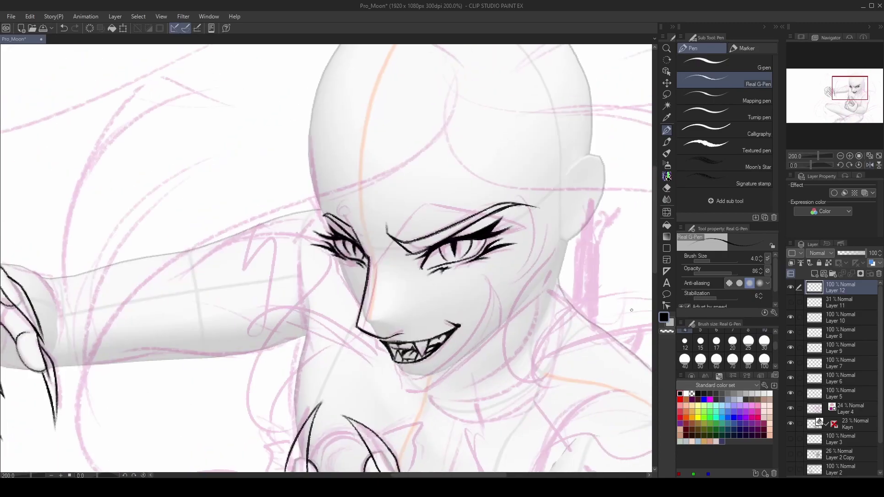
scroll(417, 345, "up", 2)
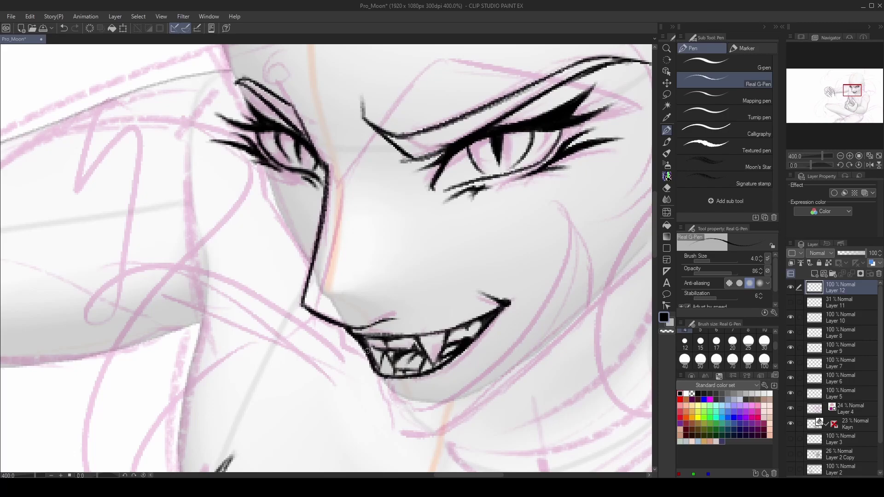
scroll(495, 348, "down", 2)
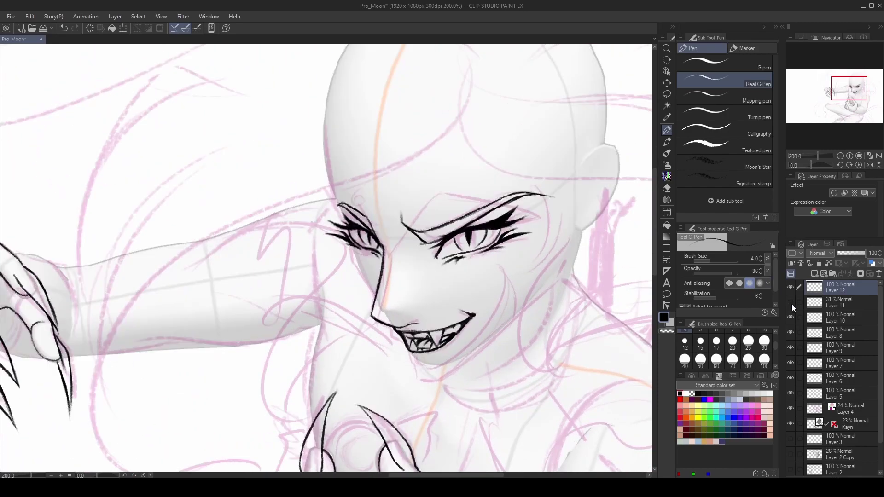
Find the nose line art on Layer 7 and erase the underside of the nose.
left_click(793, 318)
left_click(791, 363)
left_click(791, 362)
left_click(843, 364)
left_click(666, 141)
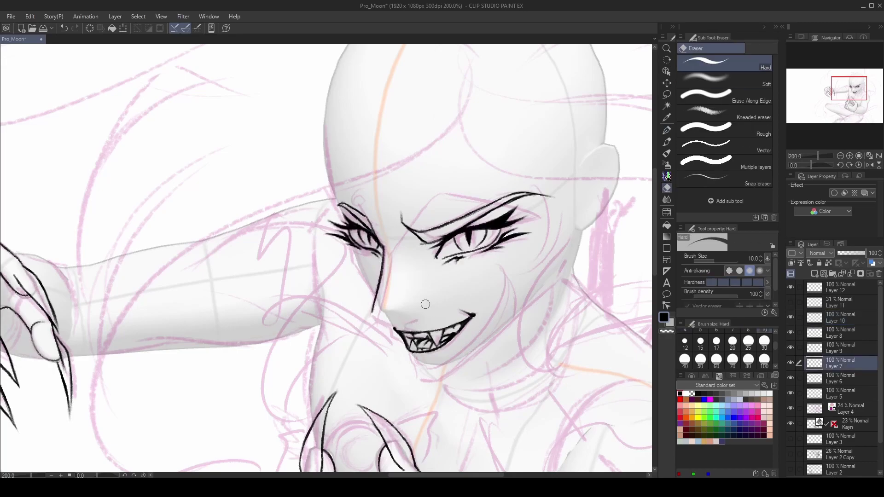
key("h")
Re-ink the nose tip and nostril on Layer 7 and add a short lower-lip line under the mouth.
key("p")
key("h")
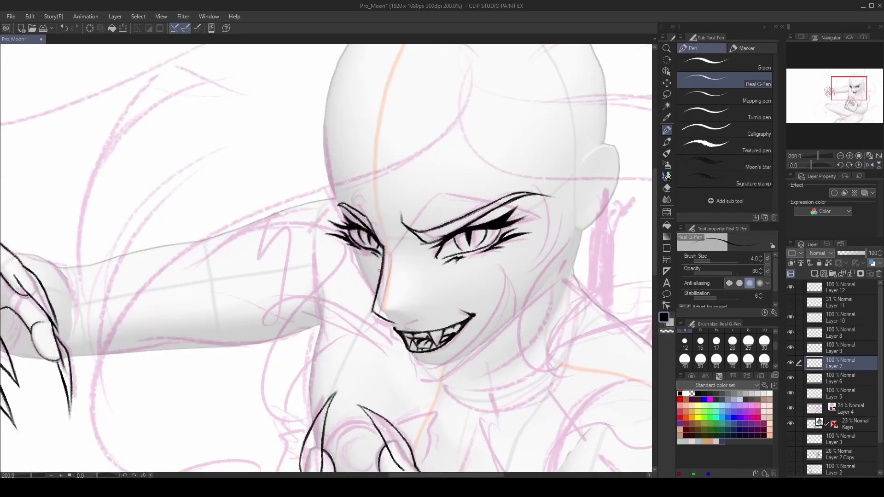
key("ctrl+z")
left_click_drag(401, 321, 415, 320)
key("ctrl+z")
key("h")
key("h")
mouse_move(480, 381)
left_mouse_down()
mouse_move(455, 378)
mouse_move(459, 392)
left_mouse_up()
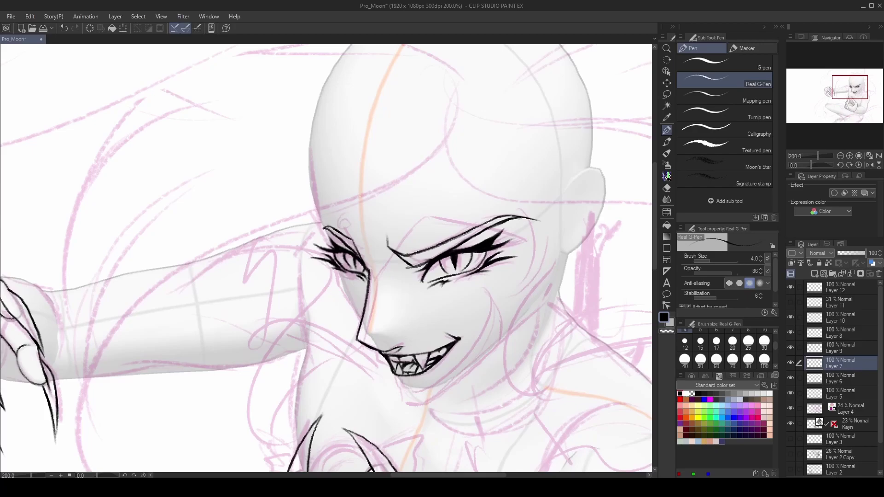
left_click_drag(385, 268, 355, 276)
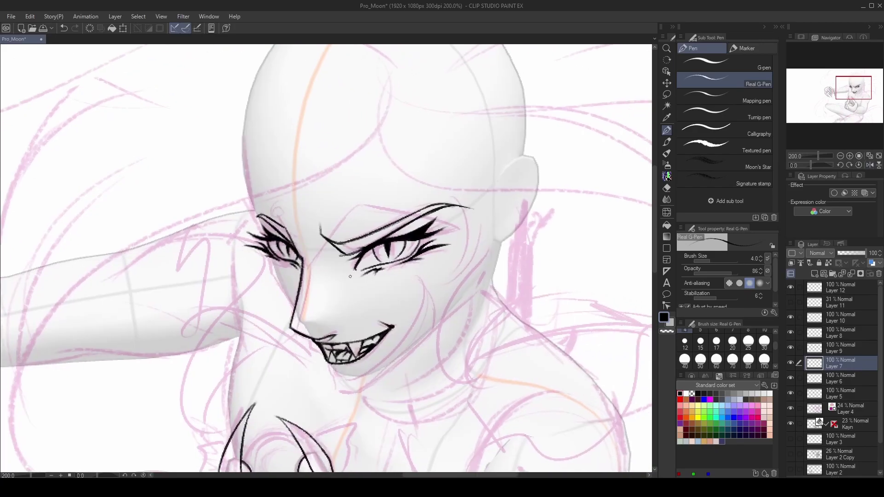
mouse_move(364, 369)
left_mouse_down()
mouse_move(328, 371)
mouse_move(365, 366)
left_mouse_up()
Add a new layer above Layer 12 and ink the forehead contour down to the far eye.
left_click(825, 287)
left_click(814, 274)
left_click_drag(245, 156, 252, 212)
left_click_drag(249, 181, 266, 238)
key("ctrl+z")
left_click_drag(249, 202, 265, 236)
Ink the far cheek contour from the eye toward the nose and the line from the mouth down to the chin.
key("h")
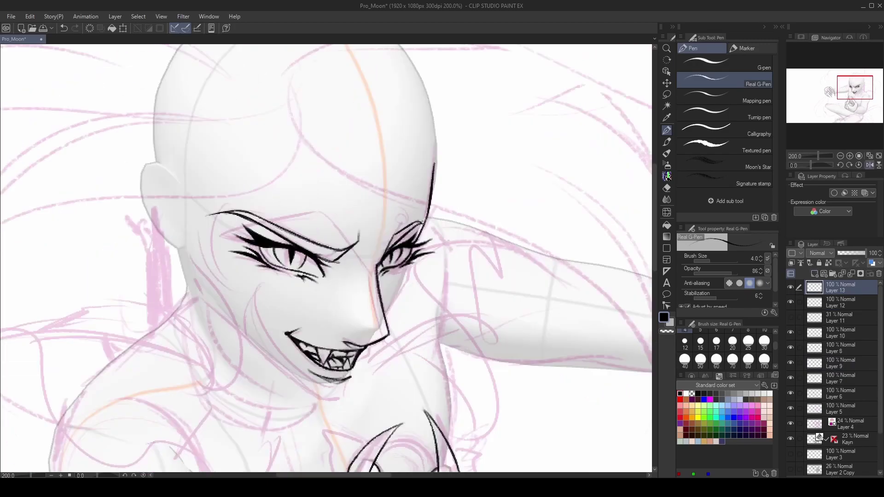
mouse_move(411, 261)
left_mouse_down()
mouse_move(372, 351)
mouse_move(355, 360)
left_mouse_up()
key("ctrl+z")
key("ctrl+z")
key("ctrl+z")
key("ctrl+z")
key("ctrl+z")
key("h")
left_click_drag(279, 346, 307, 394)
left_click_drag(428, 364, 449, 349)
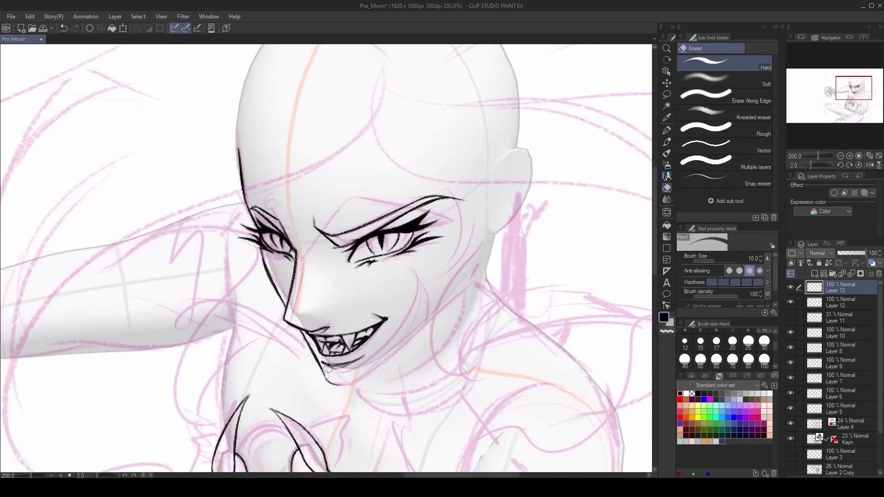
Ink the chin and the near jawline, sweeping from below the mouth up toward the ear.
key("ctrl+z")
key("ctrl+z")
mouse_move(325, 375)
left_mouse_down()
mouse_move(318, 364)
mouse_move(362, 382)
mouse_move(293, 388)
mouse_move(303, 389)
left_mouse_up()
key("ctrl+z")
key("h")
key("h")
left_click_drag(388, 357, 321, 368)
mouse_move(281, 402)
left_mouse_down()
mouse_move(414, 288)
mouse_move(418, 253)
left_mouse_up()
key("ctrl+z")
key("ctrl+z")
left_click_drag(408, 306, 419, 247)
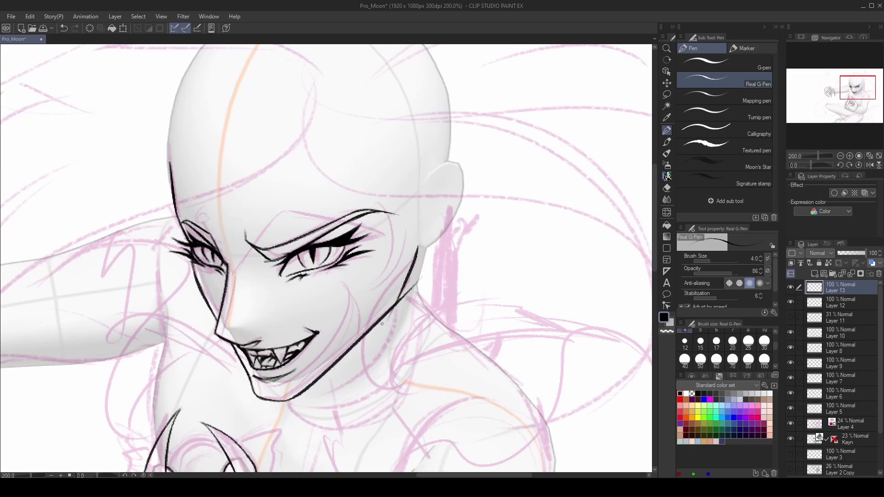
left_click_drag(486, 388, 499, 382)
scroll(499, 383, "down", 2)
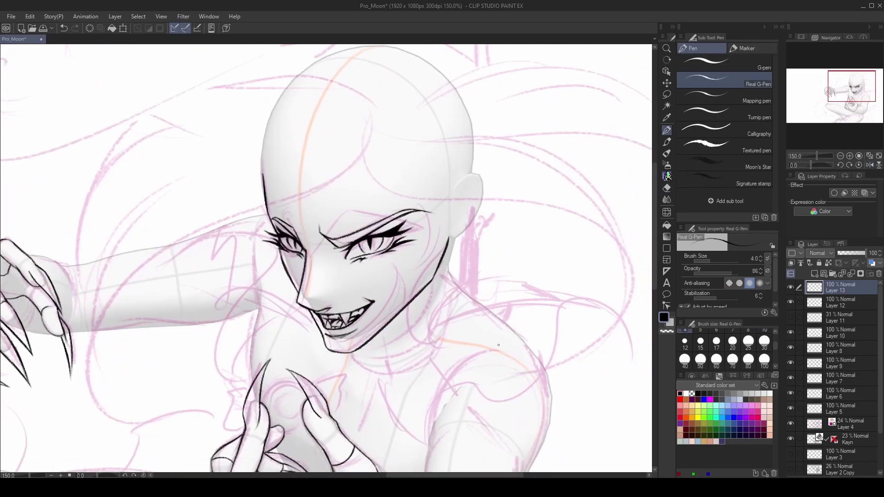
left_click(792, 303)
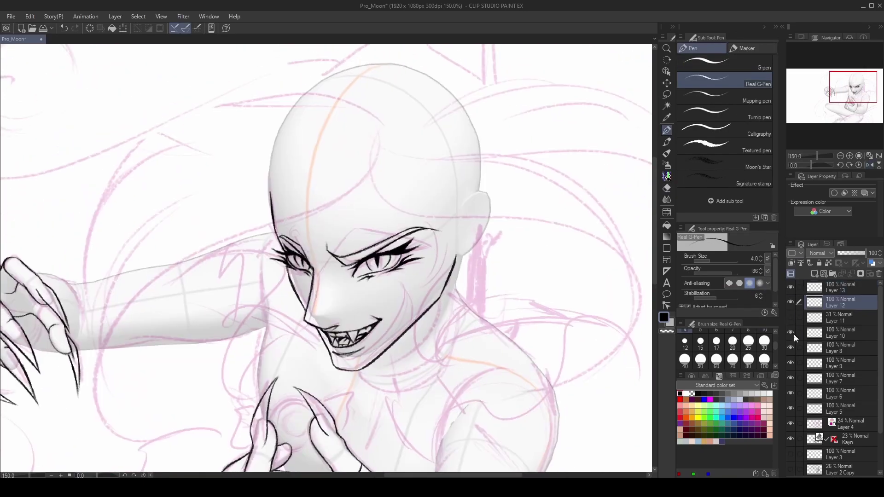
left_click(791, 377)
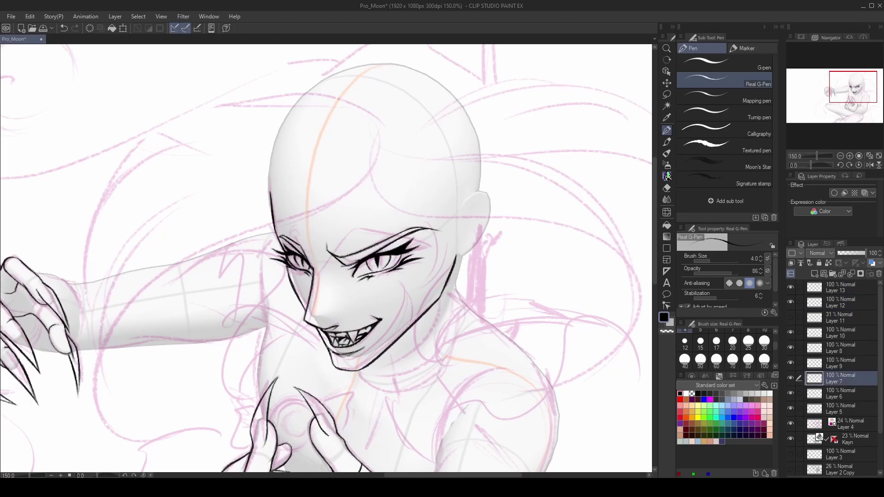
key("ctrl+z")
key("ctrl+z")
key("ctrl+z")
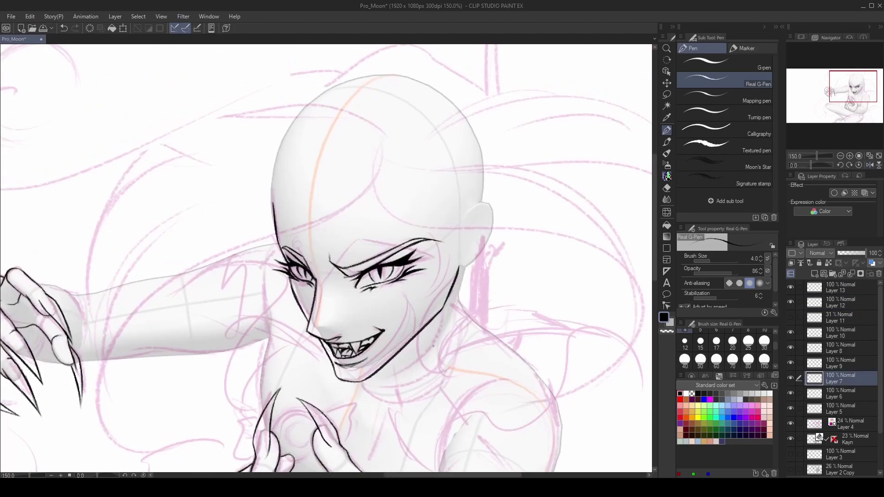
Ink the face-marking outline on Layer 13, arching over the near brow to the jaw edge and running down beside the nose.
left_click(788, 290)
key("ctrl+z")
mouse_move(426, 252)
left_mouse_down()
mouse_move(339, 236)
mouse_move(449, 269)
left_mouse_up()
left_click_drag(335, 235, 310, 269)
key("ctrl+z")
scroll(327, 273, "up", 1)
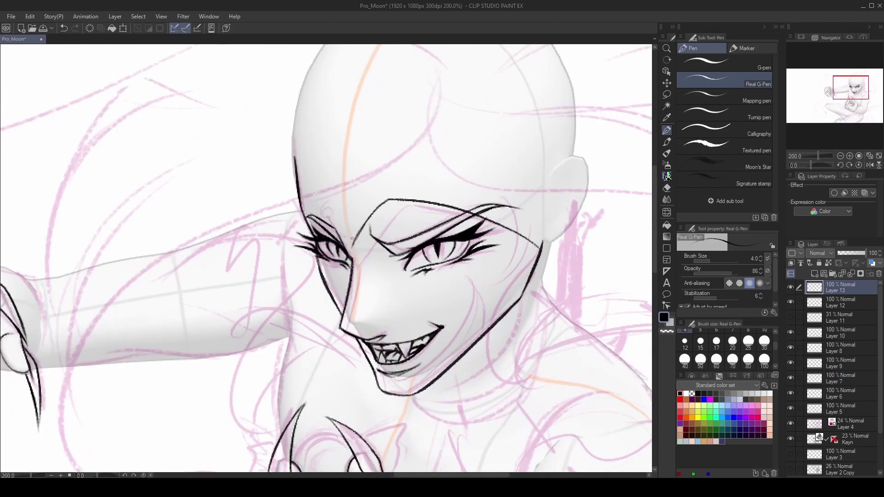
mouse_move(359, 248)
left_mouse_down()
mouse_move(344, 328)
mouse_move(356, 307)
left_mouse_up()
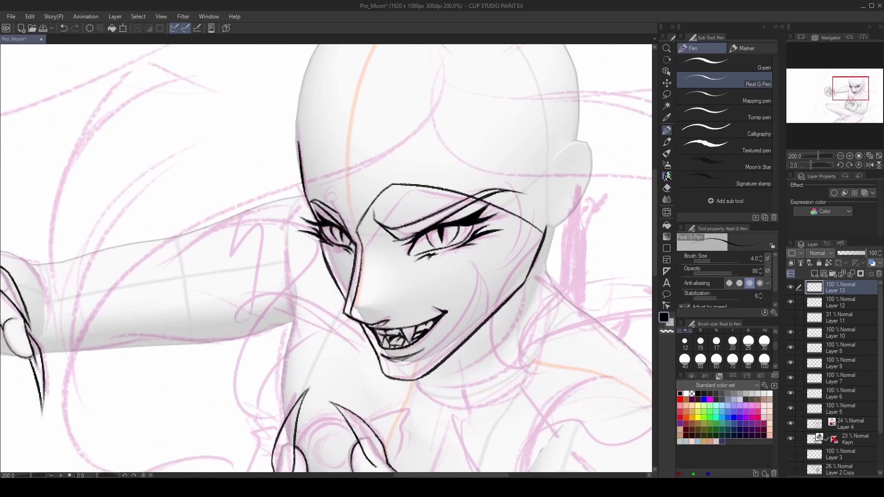
left_click_drag(479, 367, 439, 406)
Ink a pointed, curved marking on the near cheek, sweeping down beside the mouth.
left_click_drag(438, 296, 455, 350)
key("ctrl+z")
mouse_move(436, 295)
left_mouse_down()
mouse_move(440, 317)
mouse_move(450, 315)
left_mouse_up()
key("ctrl+z")
left_click_drag(345, 316, 367, 339)
Ink a small circular emblem with an inner crescent curl on the forehead above the far brow.
mouse_move(308, 280)
left_mouse_down()
mouse_move(157, 289)
mouse_move(308, 290)
mouse_move(328, 249)
mouse_move(301, 260)
mouse_move(323, 264)
mouse_move(304, 259)
left_mouse_up()
key("ctrl+z")
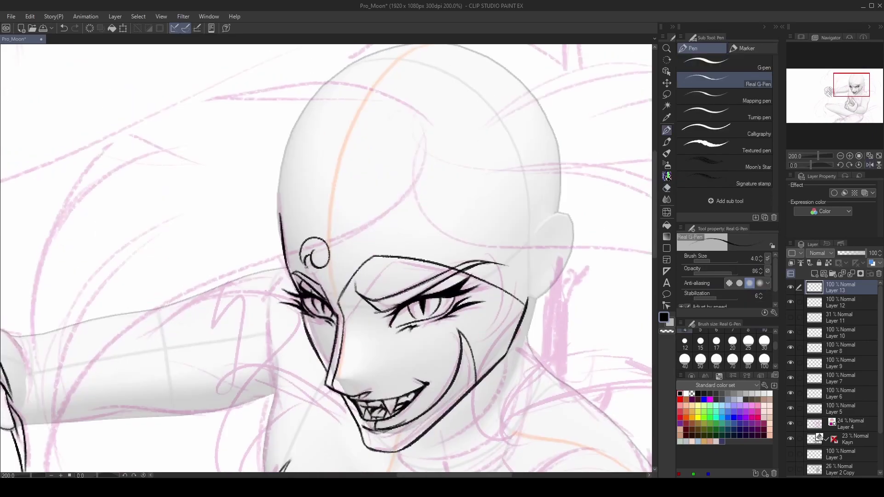
key("ctrl+z")
key("ctrl+y")
scroll(443, 209, "down", 3)
scroll(449, 257, "up", 3)
scroll(385, 284, "down", 4)
scroll(369, 249, "up", 4)
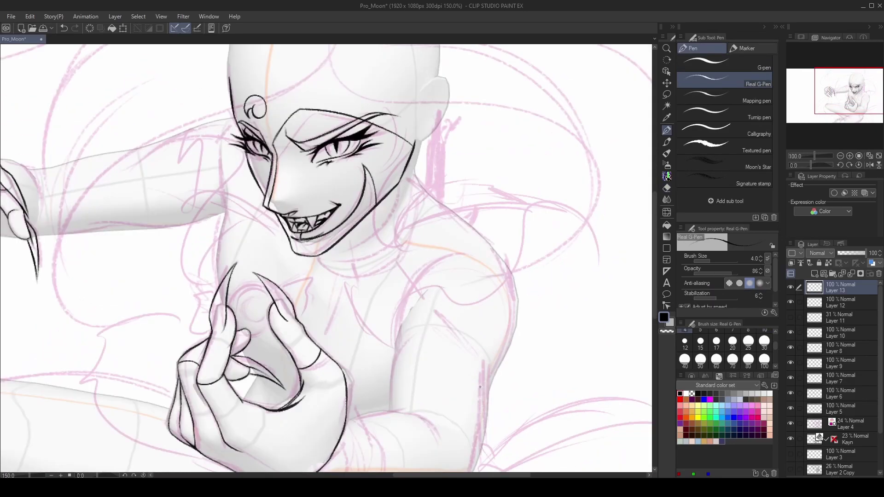
Refine the upper and lower fangs on Layer 12, alternating pen strokes and erasing to sharpen the tooth shapes.
left_click(816, 308)
key("e")
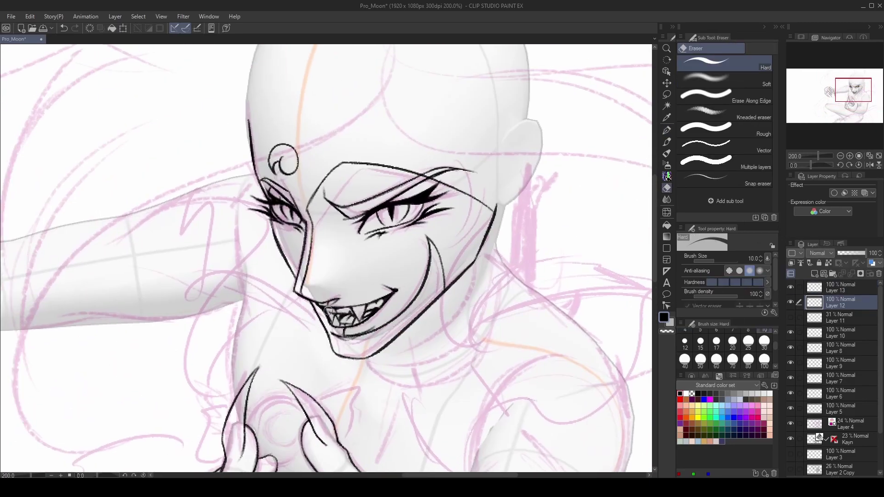
key("p")
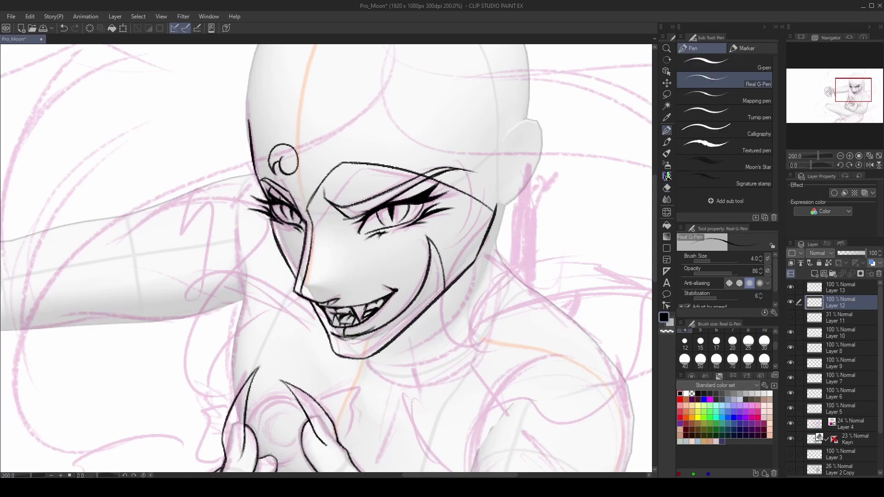
key("e")
key("p")
key("e")
key("p")
key("e")
left_click_drag(367, 302, 375, 316)
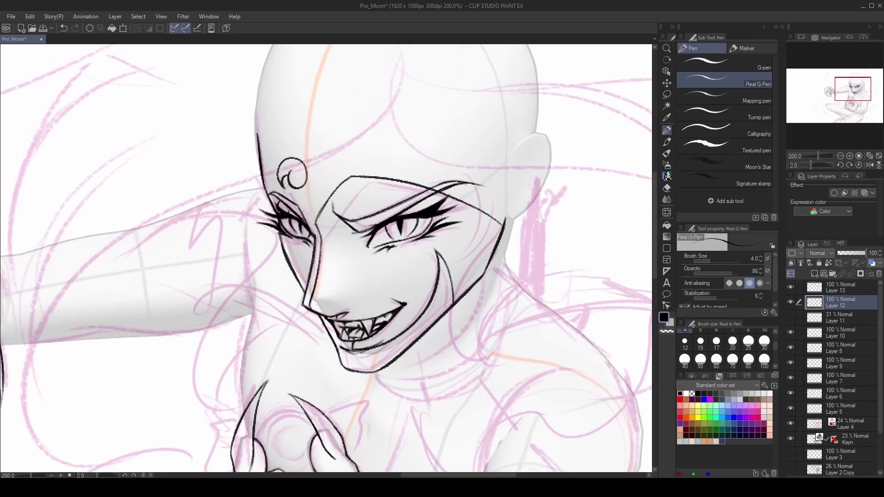
key("p")
key("e")
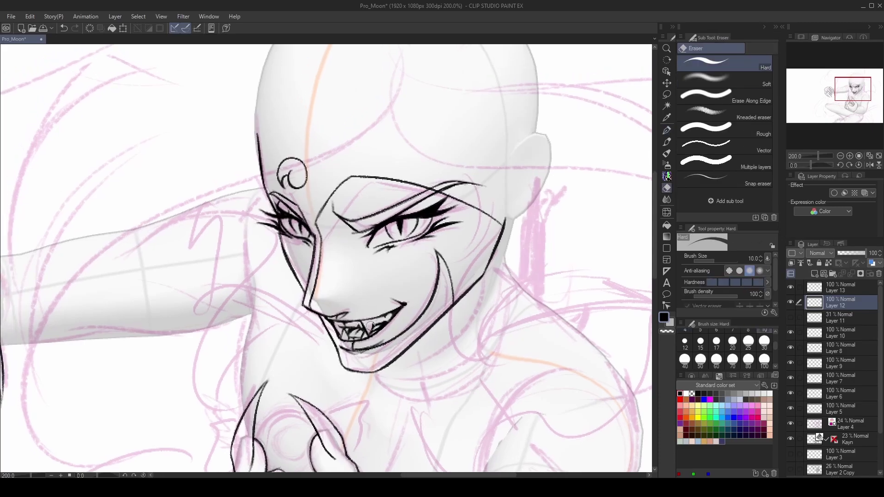
key("p")
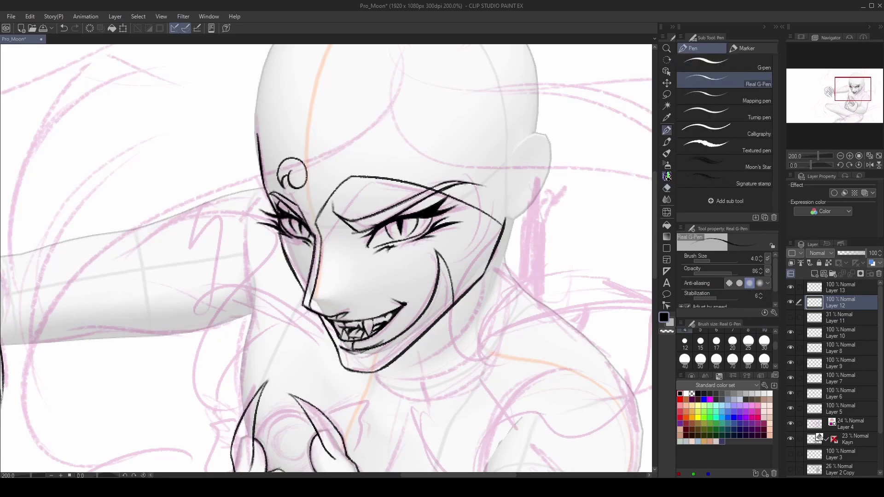
scroll(443, 332, "down", 4)
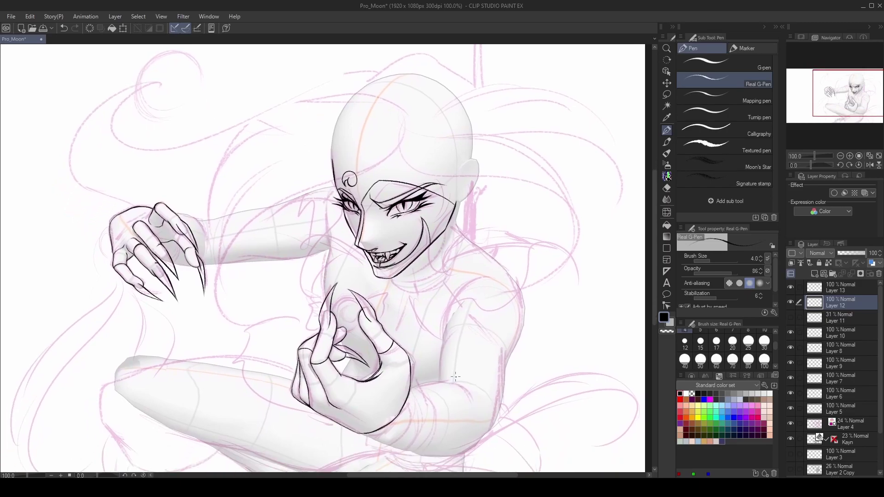
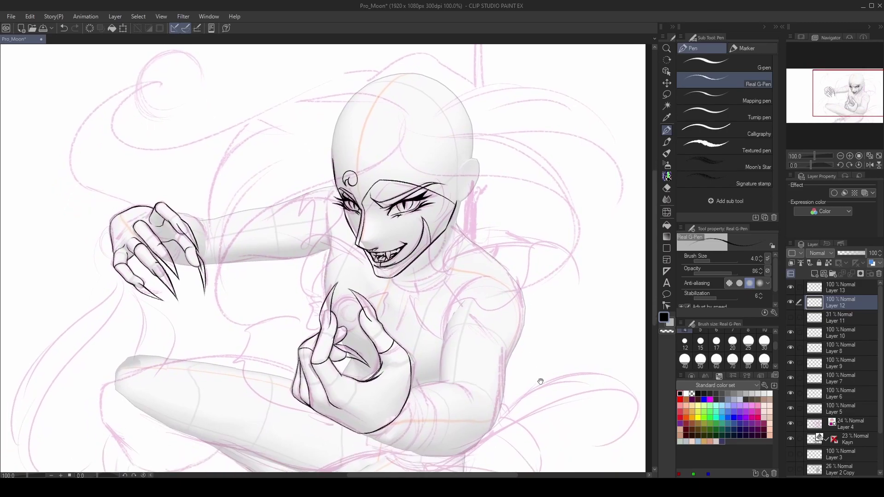
Add a new layer directly above Layer 13 and save the illustration.
left_click_drag(540, 381, 538, 330)
left_click(846, 287)
key("ctrl+shift+n")
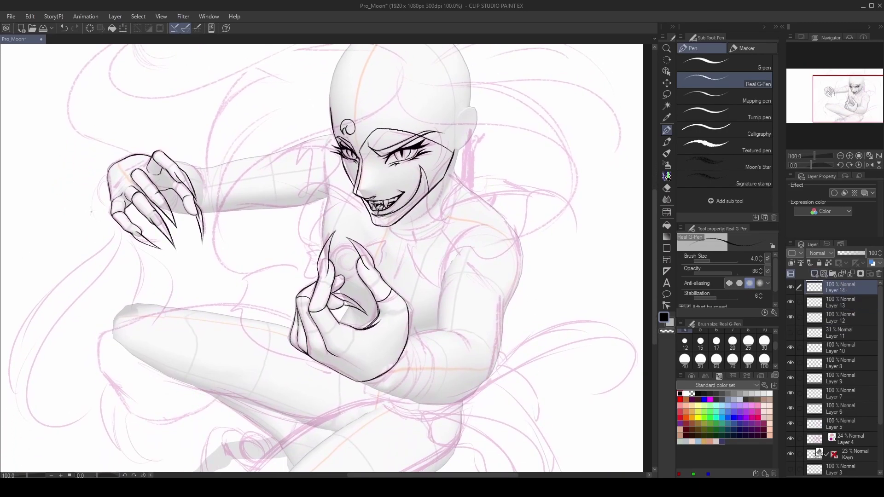
left_click(43, 28)
Ink the outer contour of a cloth wrap around the near wrist, just below the palm.
left_click_drag(491, 419, 476, 349)
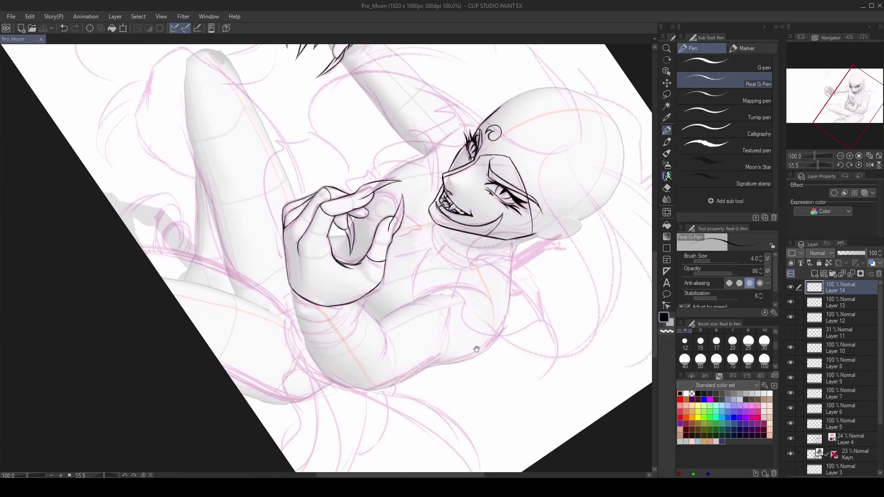
left_click_drag(283, 280, 377, 330)
mouse_move(451, 392)
left_mouse_down()
mouse_move(464, 412)
mouse_move(353, 316)
left_mouse_up()
key("e")
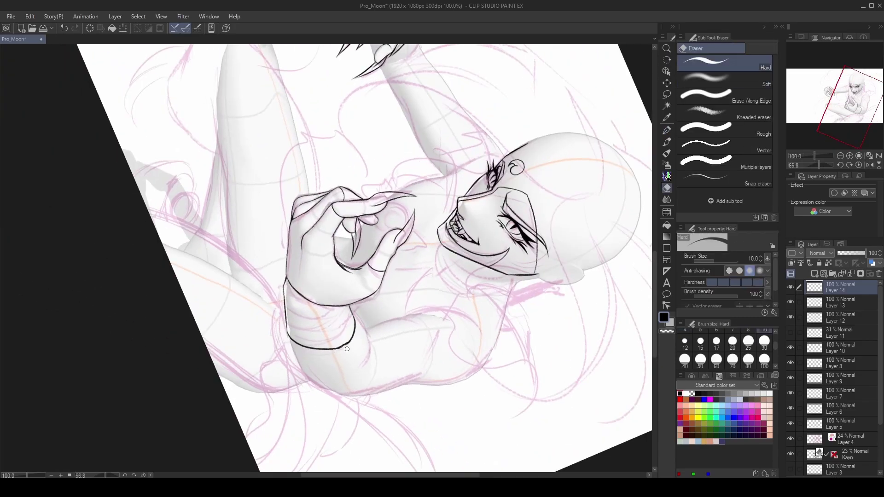
key("h")
scroll(337, 346, "up", 1)
Redraw the forearm-side edge of the near wrist wrap and erase the surplus curve.
mouse_move(414, 425)
left_mouse_down()
mouse_move(436, 414)
mouse_move(485, 192)
left_mouse_up()
key("r")
key("p")
mouse_move(359, 219)
left_mouse_down()
mouse_move(388, 253)
mouse_move(381, 314)
left_mouse_up()
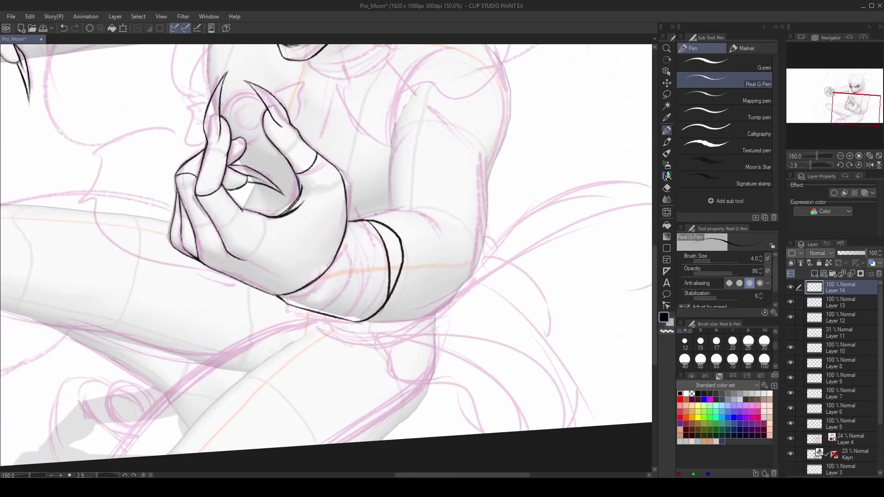
key("e")
left_click_drag(392, 227, 391, 299)
key("p")
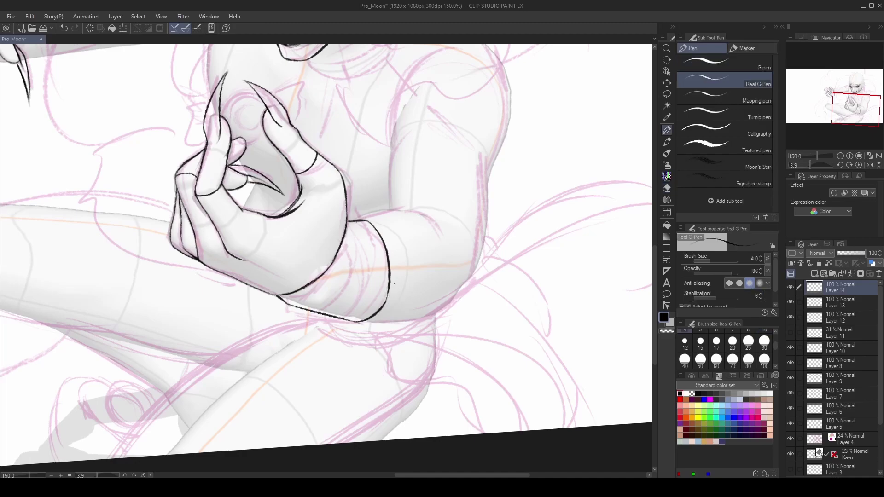
Ink overlapping curved bands and fold lines across the near wrist wrap.
mouse_move(350, 221)
left_mouse_down()
mouse_move(345, 306)
mouse_move(369, 299)
left_mouse_up()
mouse_move(357, 262)
left_mouse_down()
mouse_move(359, 300)
mouse_move(352, 320)
mouse_move(381, 249)
left_mouse_up()
left_click_drag(366, 223, 381, 271)
left_click_drag(348, 235, 304, 300)
Clean up both side edges of the near wrist wrap, alternating erasing and pen strokes to shape the band ends.
key("e")
mouse_move(334, 251)
left_mouse_down()
mouse_move(282, 300)
mouse_move(397, 331)
mouse_move(365, 227)
left_mouse_up()
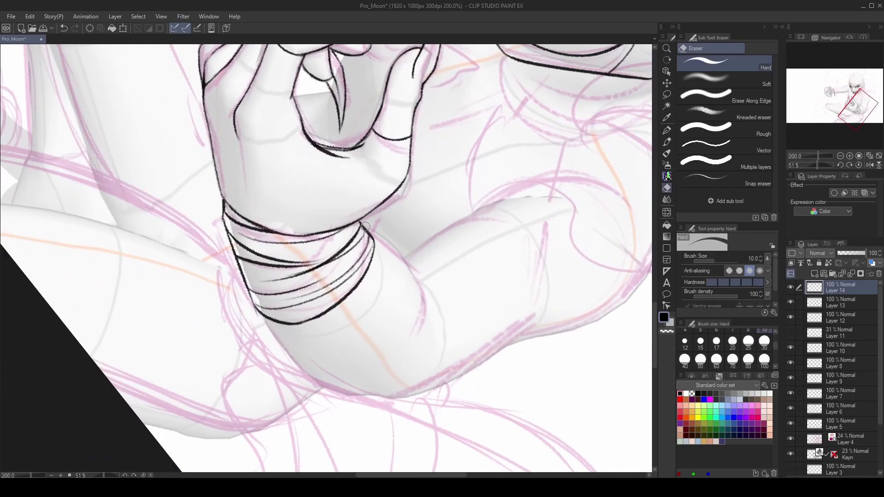
left_click_drag(225, 229, 218, 224)
key("p")
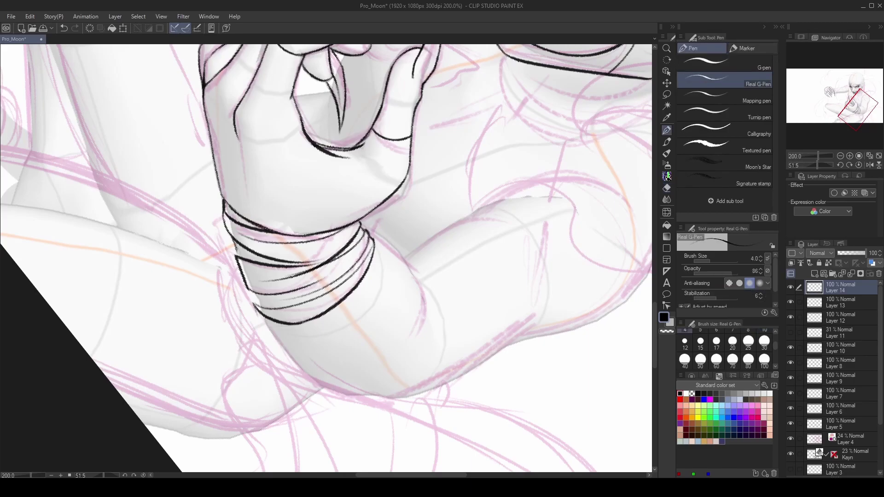
key("e")
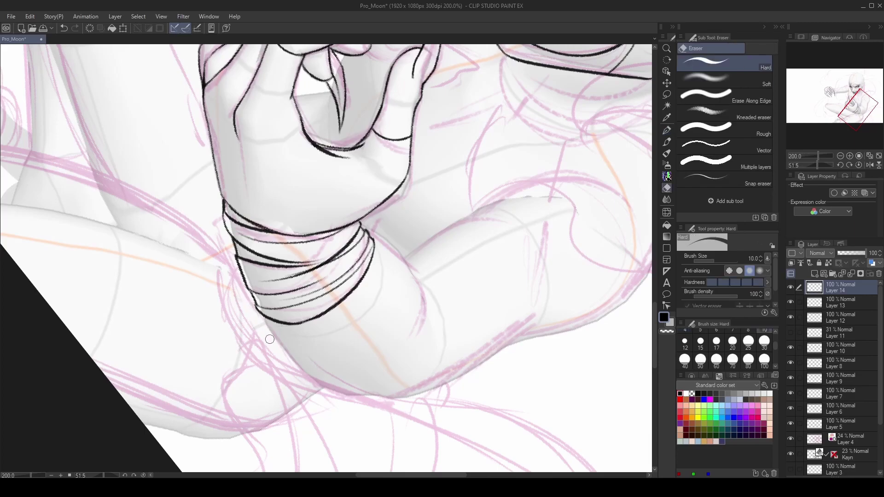
key("p")
key("ctrl+at")
scroll(486, 286, "down", 2)
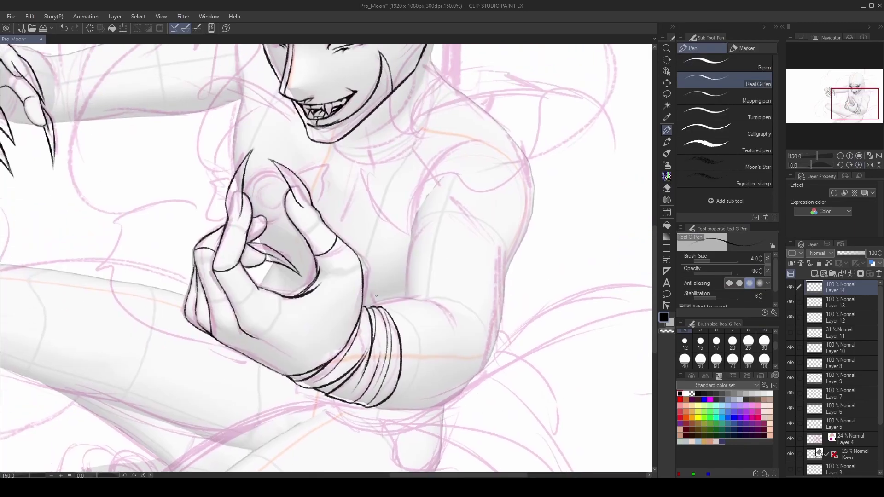
On a new layer above Layer 14, ink the near forearm from the wrist wrap around the elbow, cleaning up the elbow corner.
key("ctrl+shift+n")
left_click_drag(381, 299, 442, 304)
mouse_move(374, 406)
left_mouse_down()
mouse_move(470, 392)
mouse_move(512, 342)
left_mouse_up()
key("e")
key("p")
scroll(507, 345, "up", 1)
left_click_drag(486, 389, 501, 276)
key("e")
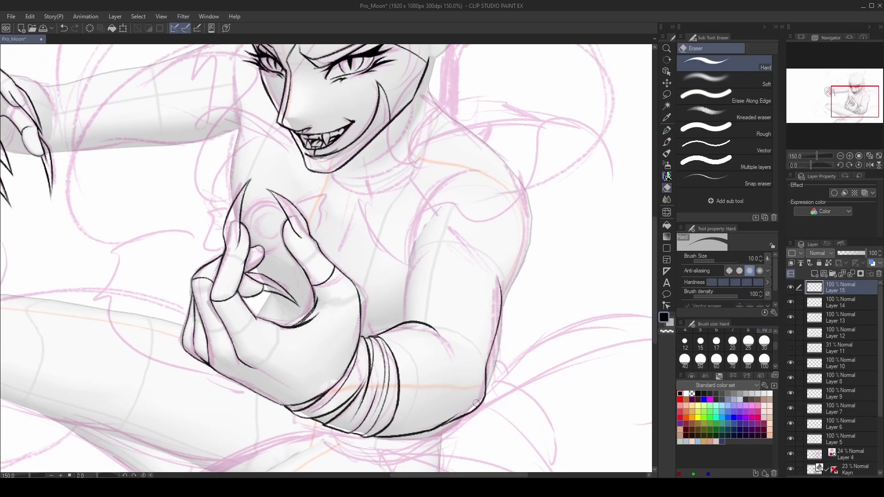
left_click_drag(478, 395, 482, 407)
key("p")
Ink the inner contour of the near upper arm, curving from the elbow crease up to the shoulder.
scroll(479, 401, "up", 1)
key("ctrl+z")
mouse_move(407, 348)
left_mouse_down()
mouse_move(443, 260)
mouse_move(404, 355)
left_mouse_up()
scroll(441, 358, "up", 2)
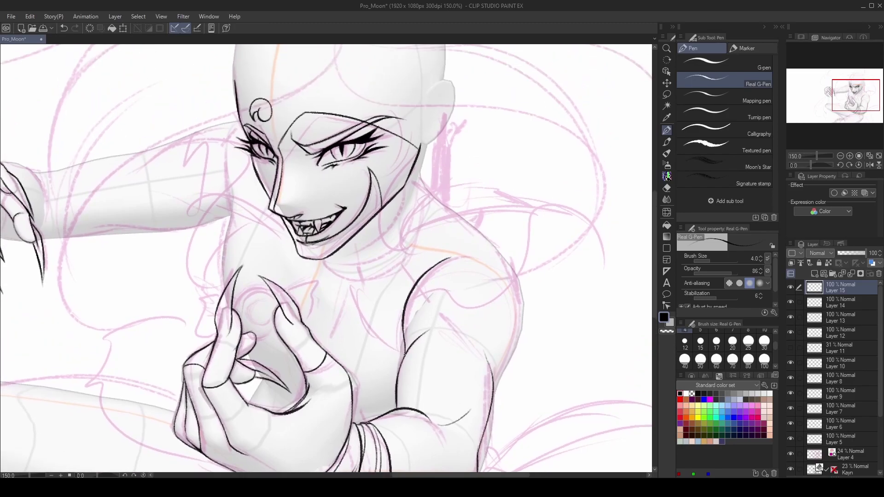
scroll(450, 257, "down", 2)
scroll(437, 240, "right", 3)
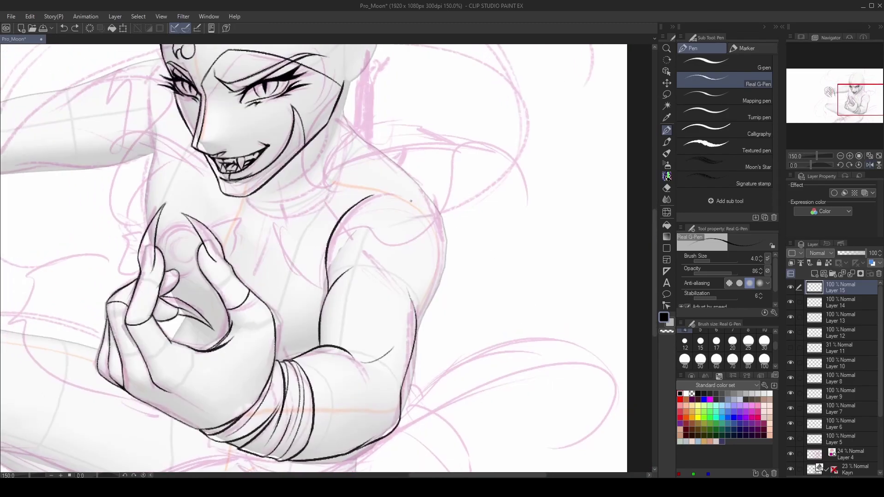
Ink the rounded outer shoulder line down to the near upper arm, erasing rough overlaps and checking it in mirrored view.
mouse_move(422, 216)
left_mouse_down()
mouse_move(424, 288)
mouse_move(432, 276)
mouse_move(416, 313)
left_mouse_up()
key("e")
left_click_drag(428, 276, 424, 313)
key("p")
key("h")
mouse_move(322, 226)
left_mouse_down()
mouse_move(269, 247)
mouse_move(315, 225)
mouse_move(279, 241)
mouse_move(265, 264)
left_mouse_up()
key("ctrl+z")
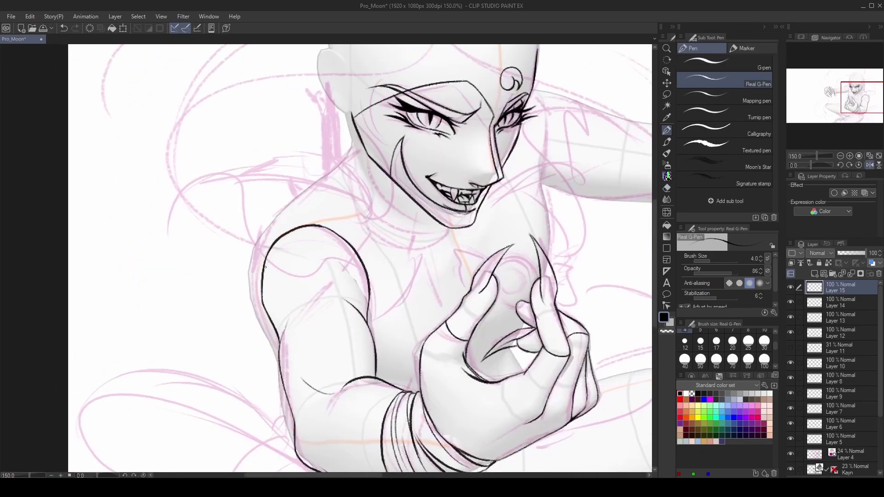
key("e")
key("h")
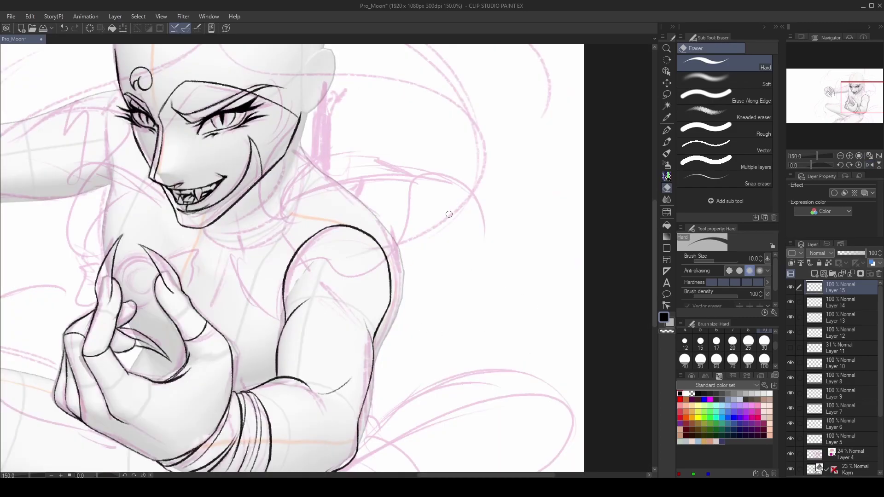
Ink a short pointed muscle crease inside the near shoulder.
key("p")
left_click_drag(421, 367, 489, 321)
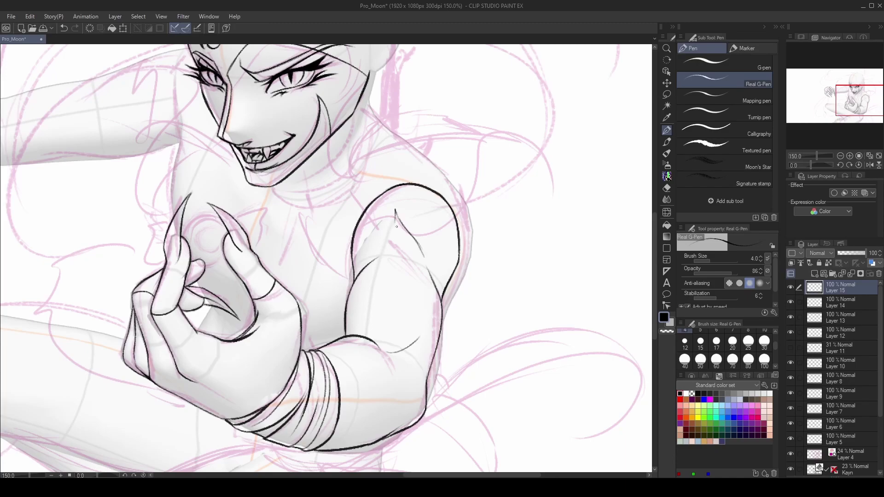
scroll(394, 227, "down", 2)
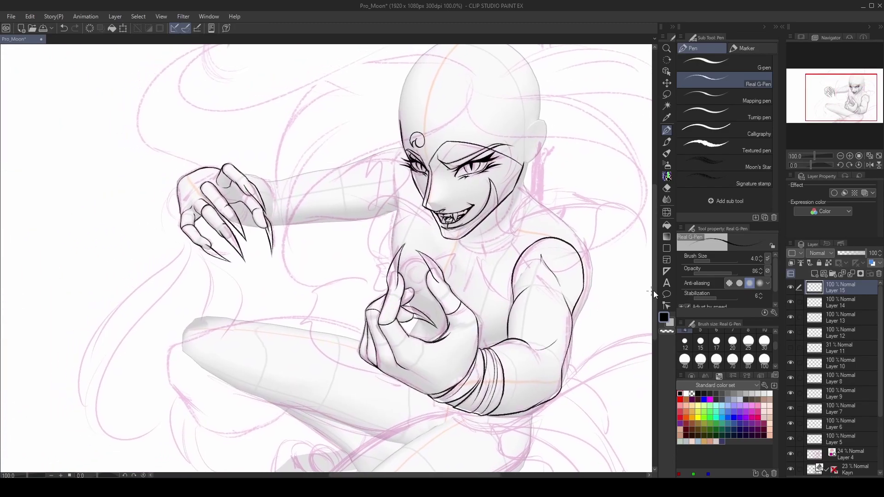
On Layer 14, ink curved wrap bands around the far wrist behind the clawed fingers.
left_click(835, 303)
scroll(395, 345, "up", 2)
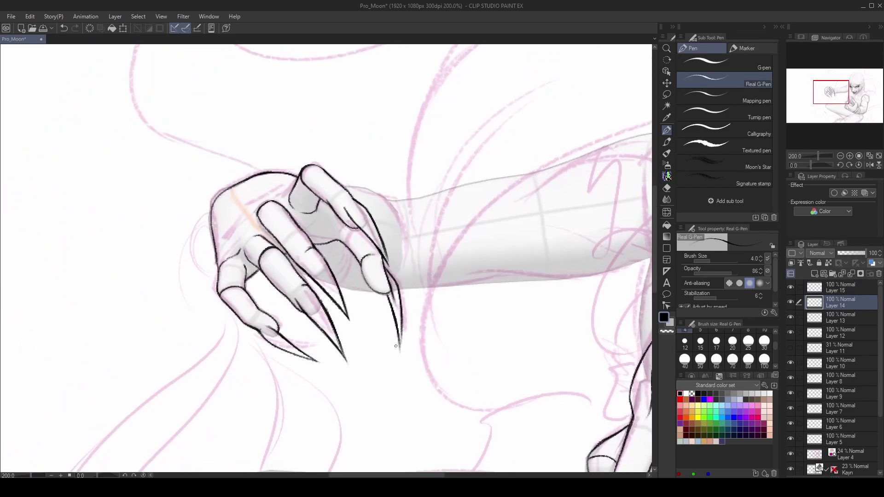
left_click_drag(395, 344, 293, 323)
mouse_move(297, 256)
left_mouse_down()
mouse_move(336, 288)
mouse_move(369, 252)
left_mouse_up()
mouse_move(314, 274)
left_mouse_down()
mouse_move(352, 259)
mouse_move(297, 253)
mouse_move(315, 265)
left_mouse_up()
mouse_move(360, 263)
left_mouse_down()
mouse_move(306, 281)
mouse_move(368, 274)
left_mouse_up()
Erase the wrist wrap lines that overlap the far hand's fingers.
key("e")
left_click_drag(356, 244, 367, 274)
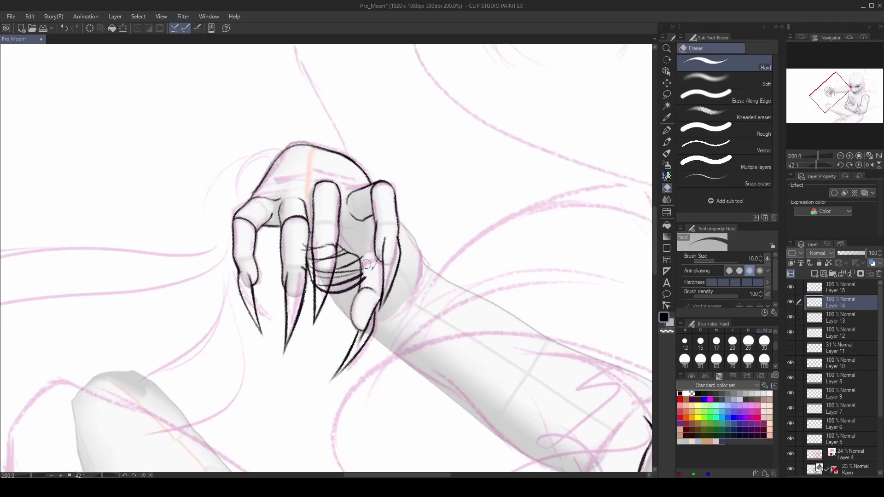
left_click_drag(317, 240, 327, 271)
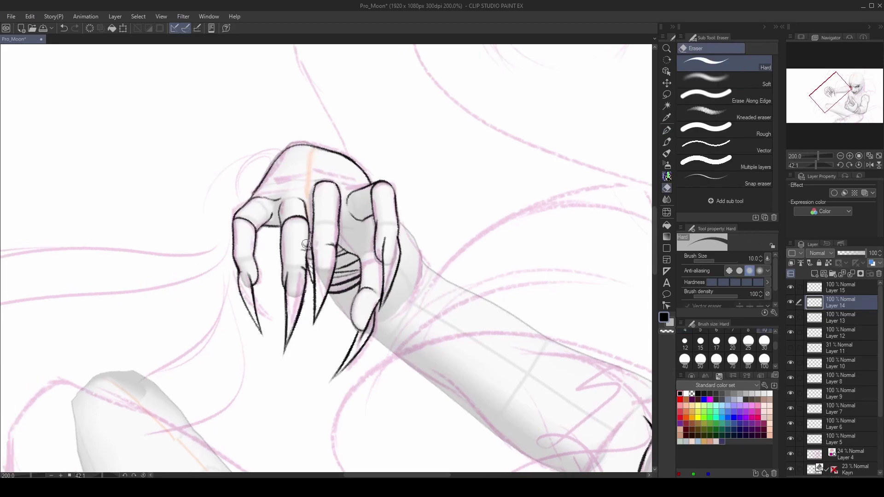
On Layer 15, ink the outstretched far arm's shoulder line, underside contour and inner muscle crease, undoing unsatisfactory strokes.
key("p")
mouse_move(597, 373)
left_mouse_down()
mouse_move(542, 345)
mouse_move(509, 206)
mouse_move(416, 233)
left_mouse_up()
key("ctrl+minus")
key("ctrl+z")
left_click_drag(511, 206, 394, 235)
mouse_move(414, 241)
left_mouse_down()
mouse_move(523, 278)
mouse_move(419, 240)
left_mouse_up()
key("ctrl+z")
left_click_drag(490, 274, 467, 281)
key("shift+space")
mouse_move(525, 346)
left_mouse_down()
mouse_move(519, 357)
mouse_move(532, 193)
left_mouse_up()
left_click_drag(414, 214, 356, 291)
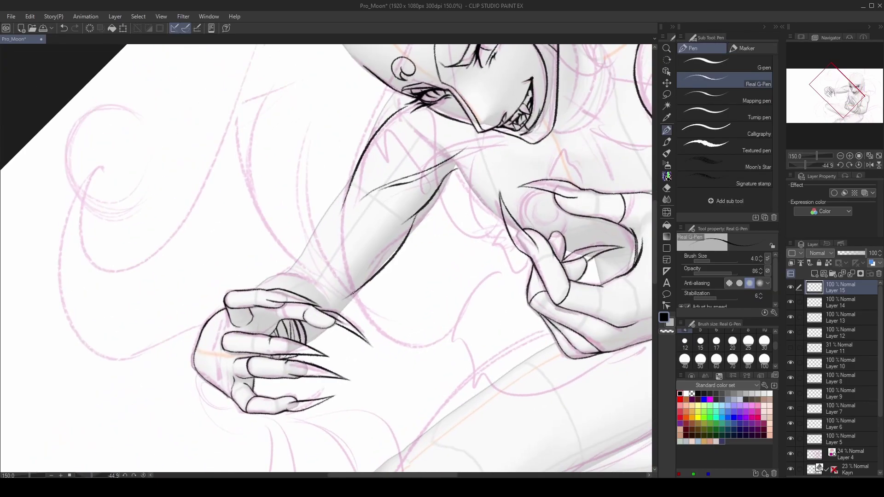
Ink the remaining far forearm contours to where they meet the wrist, touching up the line ends.
key("shift+space")
left_click_drag(525, 184, 281, 235)
key("shift+space")
left_click_drag(355, 213, 359, 249)
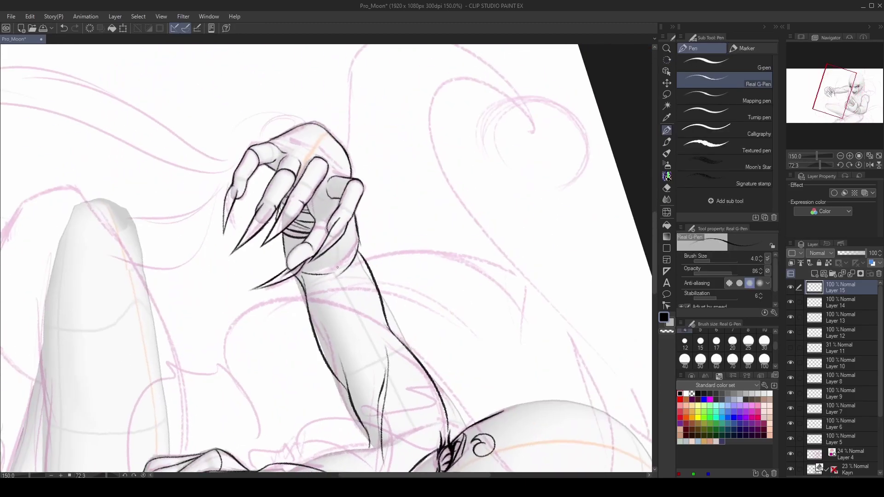
key("e")
key("p")
key("ctrl+alt+0")
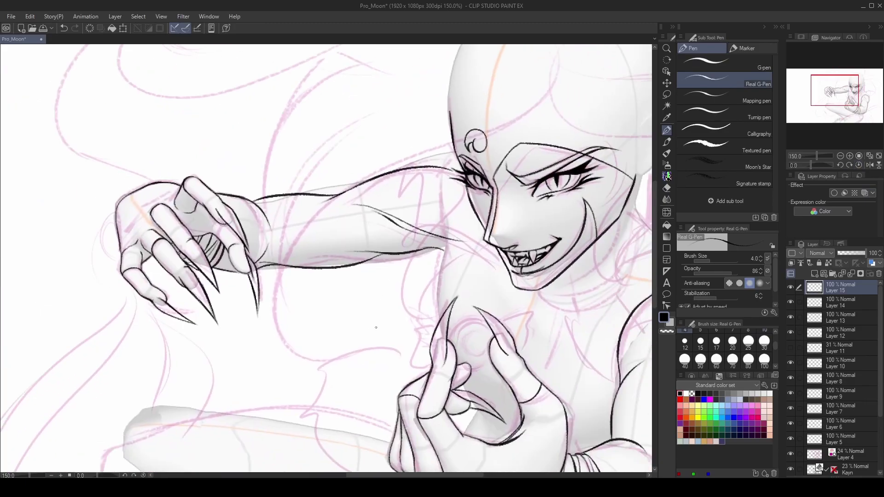
Tidy the underside line of the far forearm beside the wrist and claws.
scroll(441, 345, "up", 3)
scroll(455, 340, "down", 3)
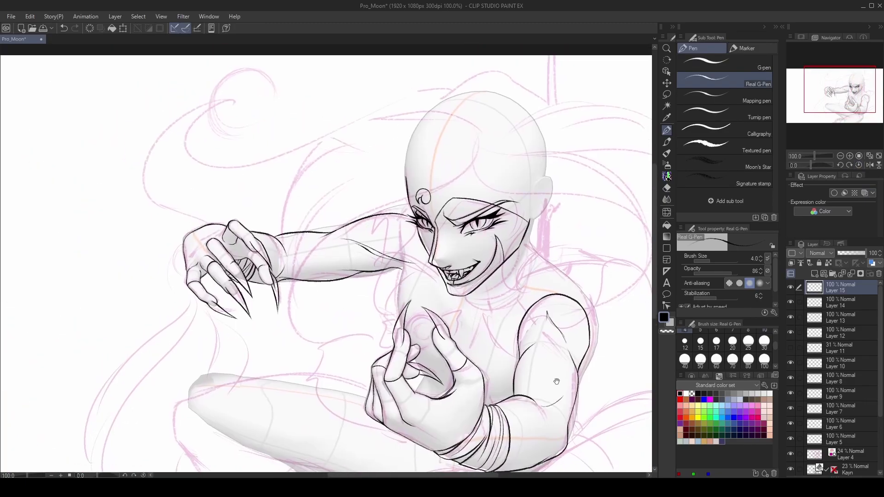
scroll(360, 321, "up", 3)
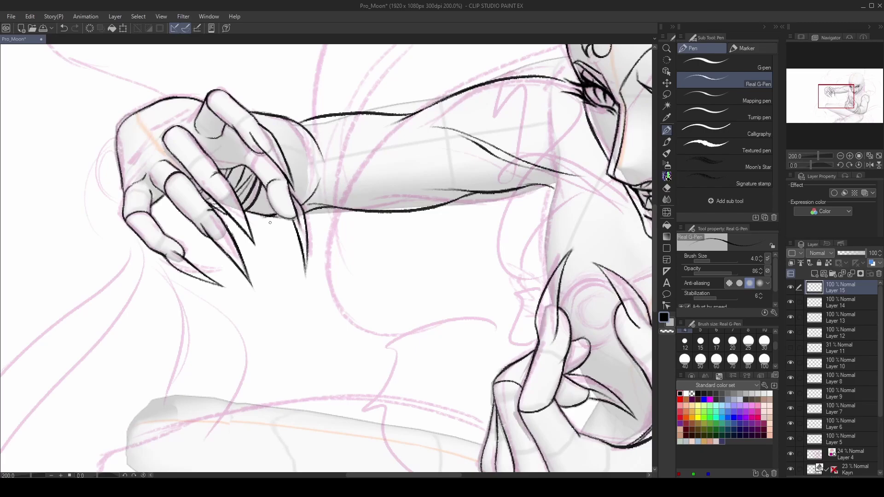
key("e")
key("p")
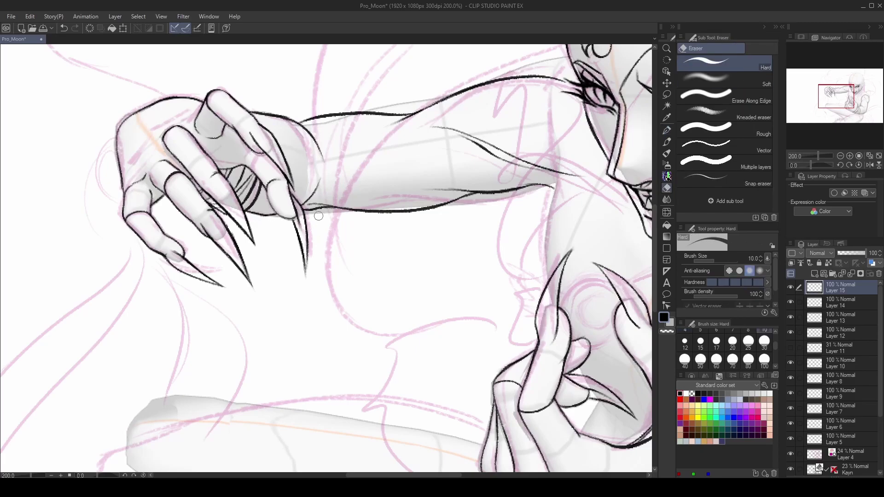
scroll(372, 377, "down", 3)
left_click_drag(371, 376, 379, 355)
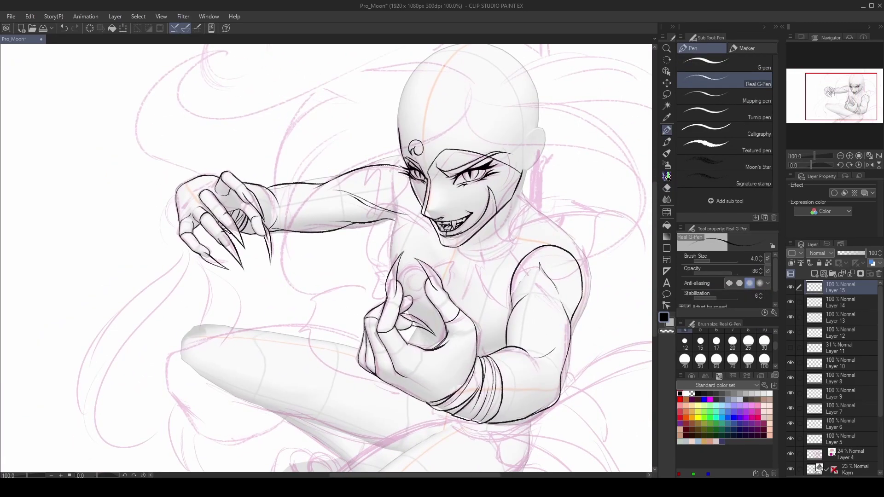
Select Layer 5, inspect the far hand's line art up close, and save the illustration.
left_click_drag(456, 252, 413, 227)
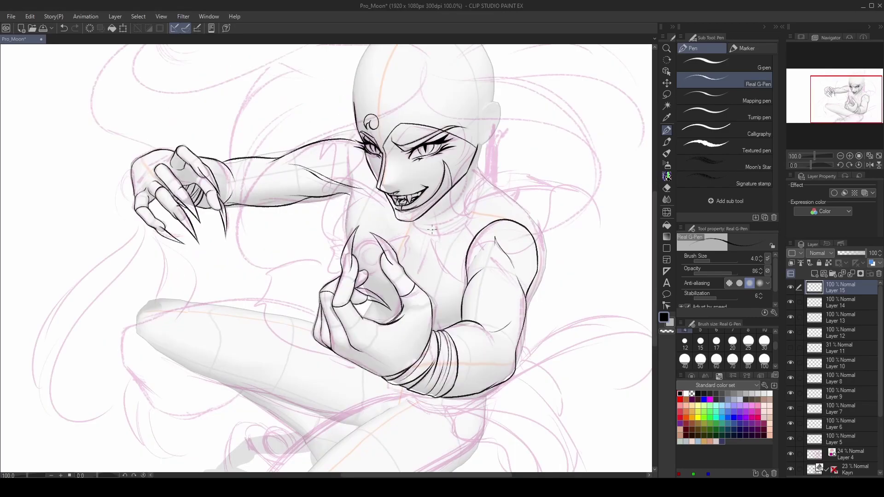
scroll(816, 350, "down", 2)
left_click(845, 382)
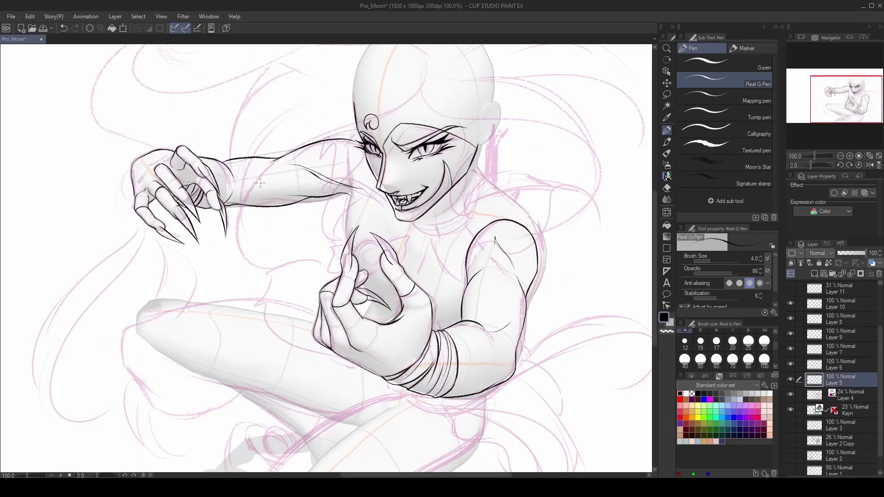
scroll(221, 194, "up", 4)
scroll(221, 193, "down", 4)
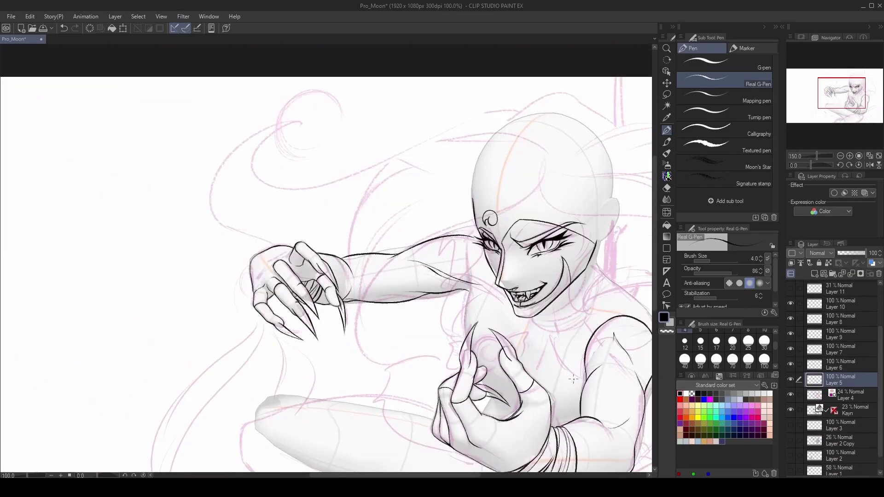
key("ctrl+s")
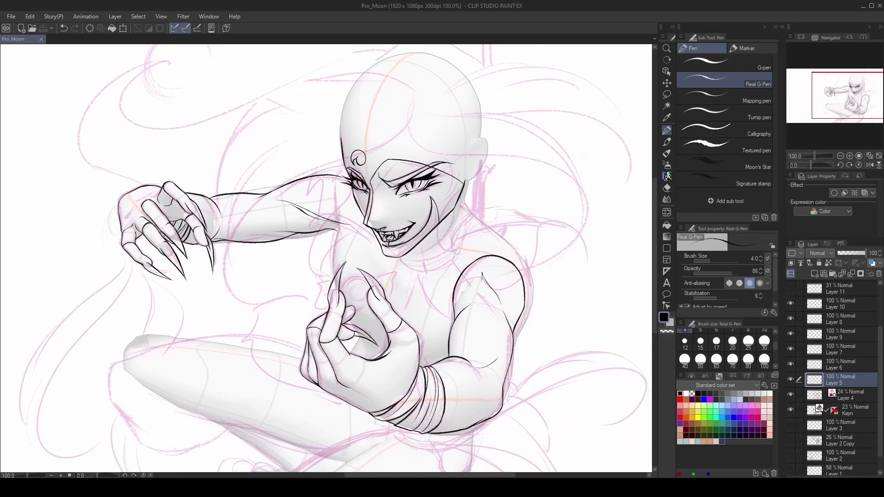
Add a new layer at the top of the stack, above Layer 15.
scroll(558, 361, "up", 2)
key("ctrl+shift+n")
key("ctrl+shift+n")
key("ctrl+shift+n")
key("ctrl+shift+n")
key("ctrl+shift+n")
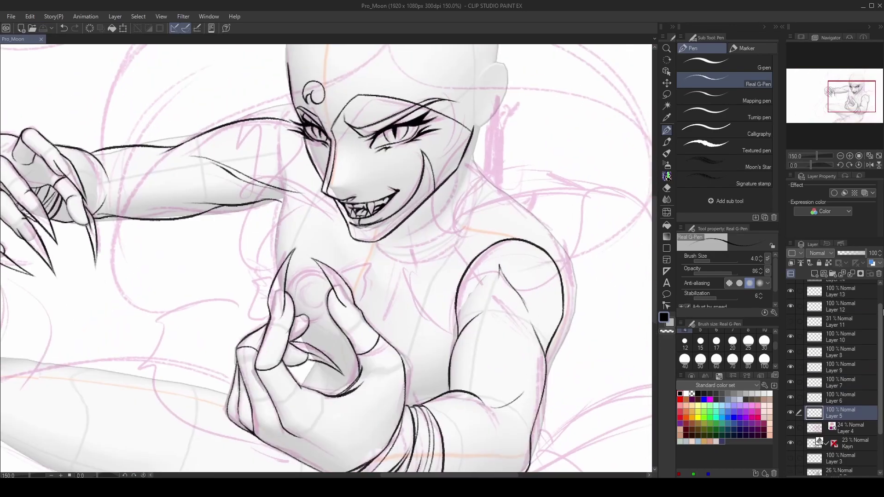
Ink overlapping cloth bands wrapping around the neck beneath the chin and jaw.
left_click_drag(379, 243, 474, 210)
left_click_drag(472, 142, 452, 292)
left_click_drag(457, 209, 365, 287)
left_click_drag(451, 257, 367, 298)
scroll(414, 276, "up", 1)
mouse_move(442, 279)
left_mouse_down()
mouse_move(346, 299)
mouse_move(432, 286)
left_mouse_up()
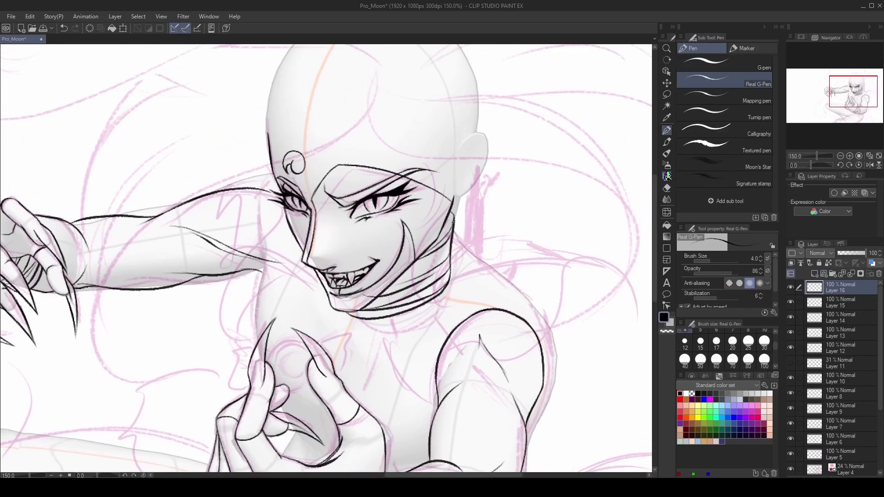
Refine the neck wrap's edges and folds, alternating erasing and pen strokes along the jaw side.
key("e")
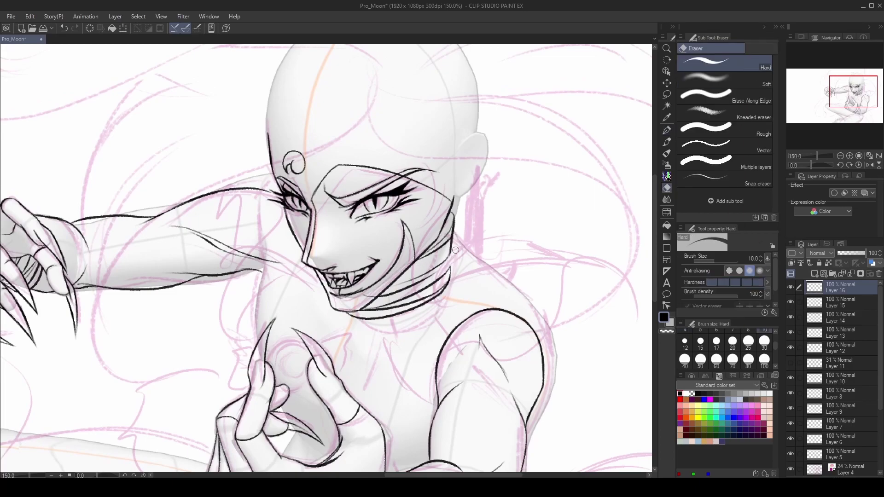
key("p")
scroll(449, 258, "up", 1)
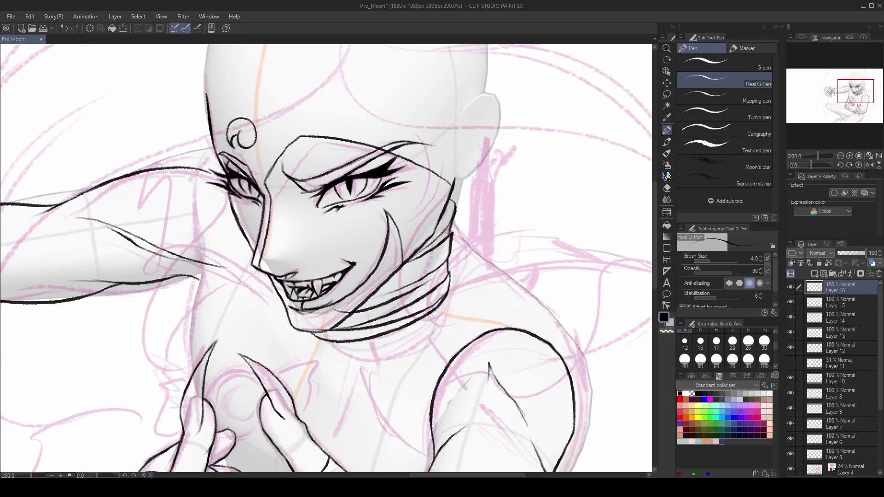
key("e")
key("p")
key("e")
key("p")
key("e")
key("p")
scroll(469, 308, "down", 3)
scroll(520, 289, "up", 1)
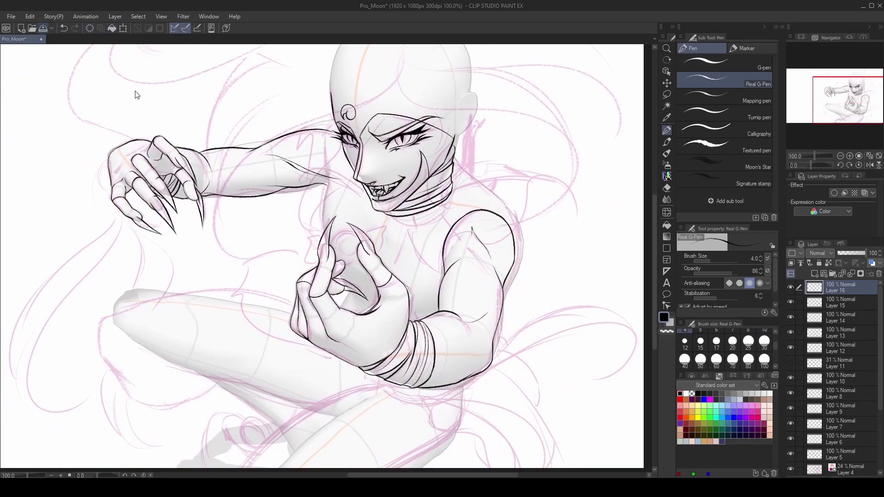
Add a new layer above Layer 16 and ink a slanted upright oval on the chest beside the raised hand.
left_click(790, 288)
left_click(791, 287)
key("ctrl+shift+n")
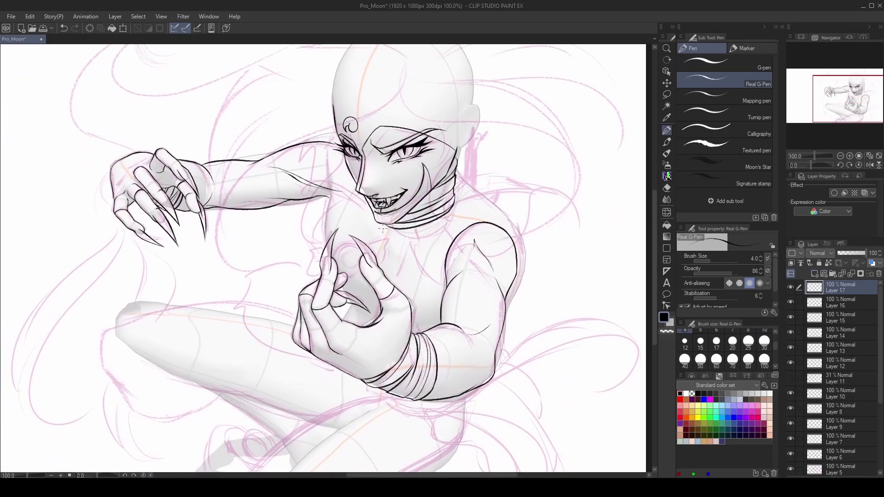
scroll(381, 230, "up", 1)
left_click_drag(368, 240, 383, 293)
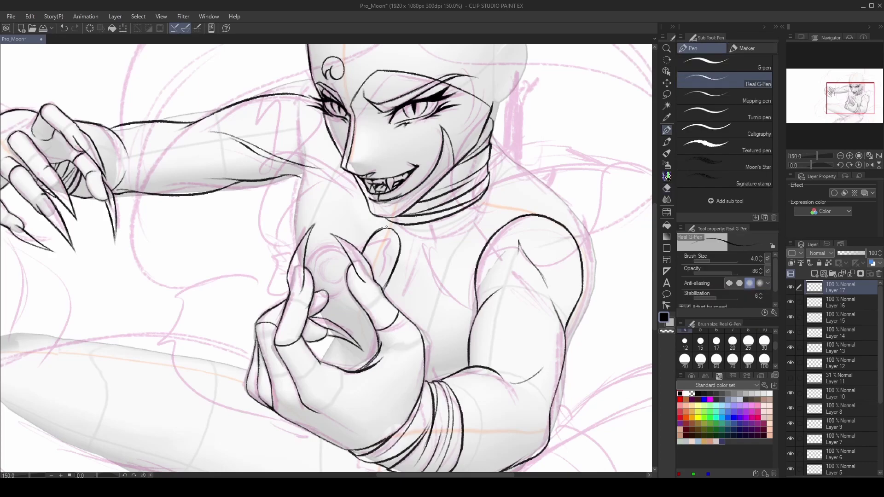
left_click_drag(358, 278, 388, 282)
left_click_drag(362, 253, 357, 269)
Clean up the chest oval's line and add short dash marks just inside its edge.
key("e")
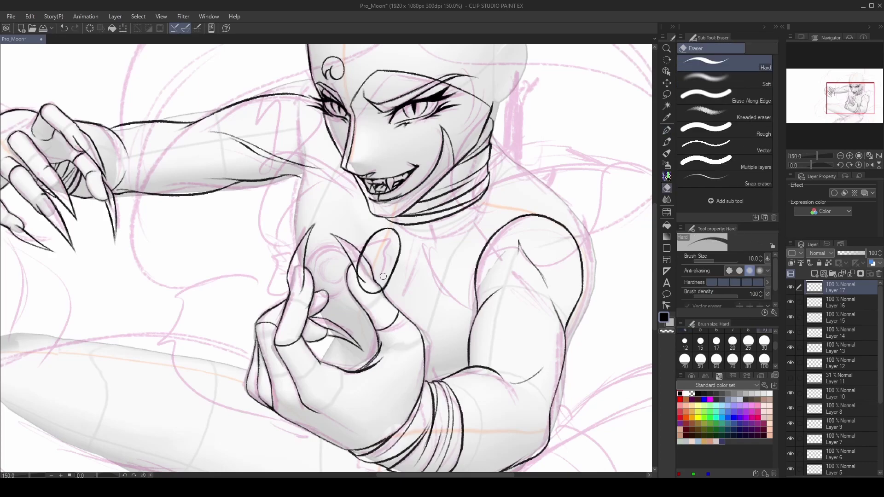
key("p")
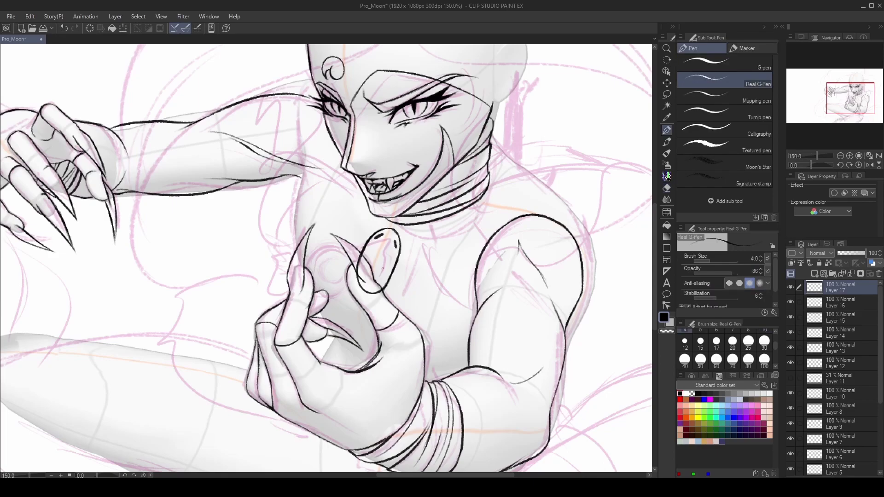
key("e")
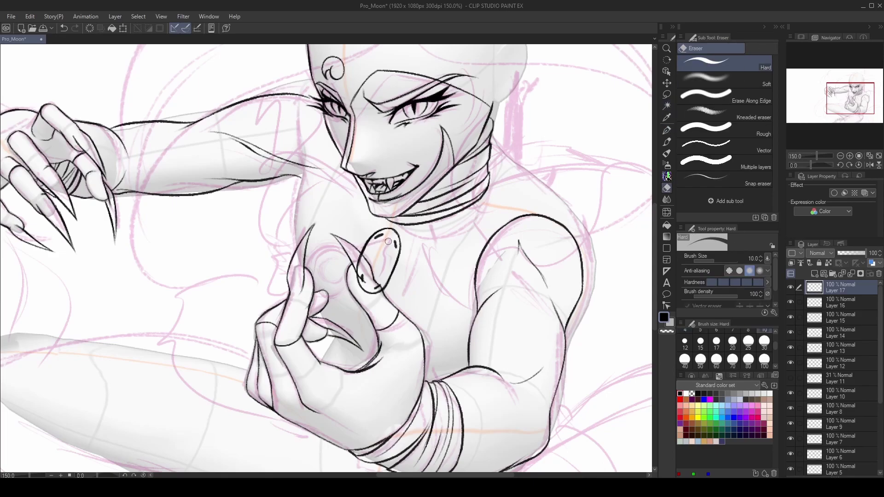
Duplicate the chest oval, place the rotated copy below it over the hand, and merge it into Layer 17.
key("m")
left_click_drag(389, 223, 386, 226)
key("ctrl+c")
key("ctrl+v")
key("ctrl+t")
left_click_drag(380, 262, 363, 342)
left_click_drag(439, 352, 439, 317)
key("Return")
key("ctrl+e")
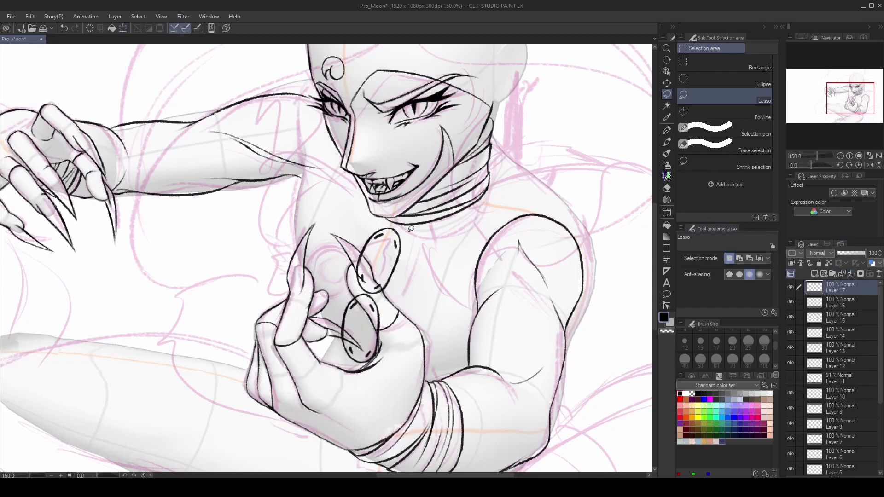
Select both ovals with the Lasso, transform them to a narrower, slightly rotated fit on the chest, and deselect.
left_click_drag(411, 229, 401, 226)
key("ctrl+c")
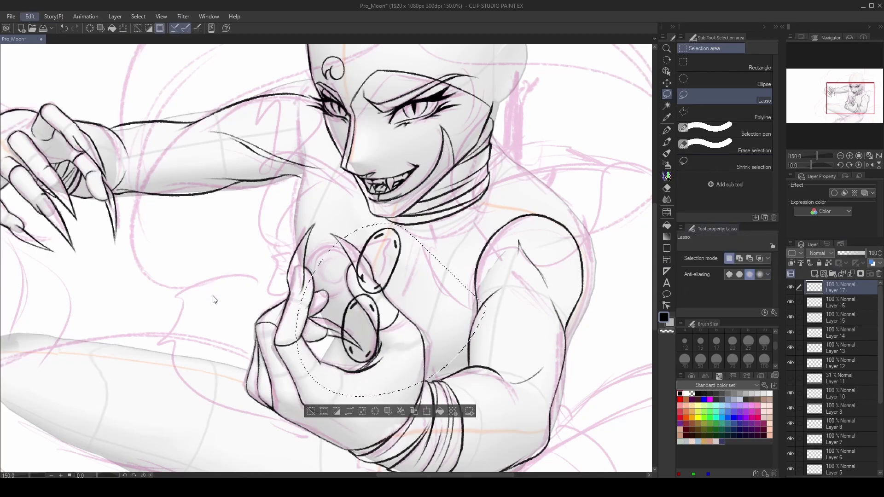
key("ctrl+t")
left_click_drag(487, 397, 460, 392)
key("Return")
left_click(425, 409)
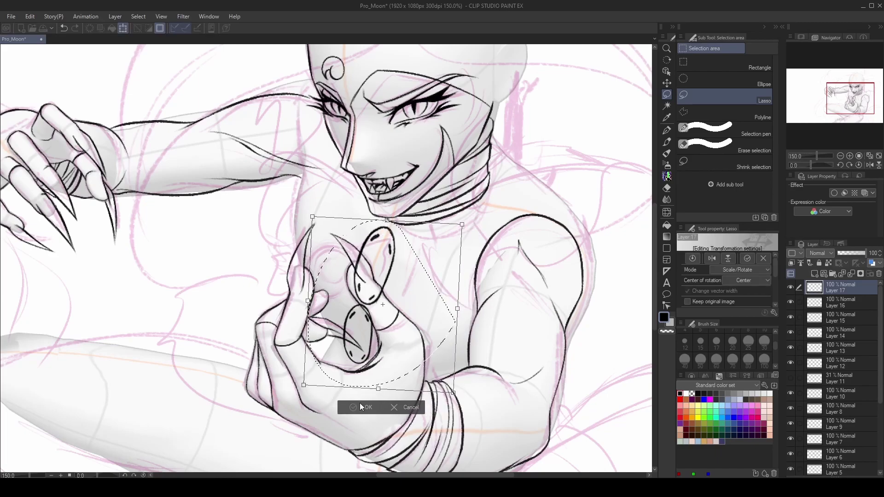
left_click(361, 407)
key("ctrl+d")
Erase the parts of both ovals that overlap the fingers, claws and palm.
key("e")
mouse_move(360, 259)
left_mouse_down()
mouse_move(357, 276)
mouse_move(381, 312)
left_mouse_up()
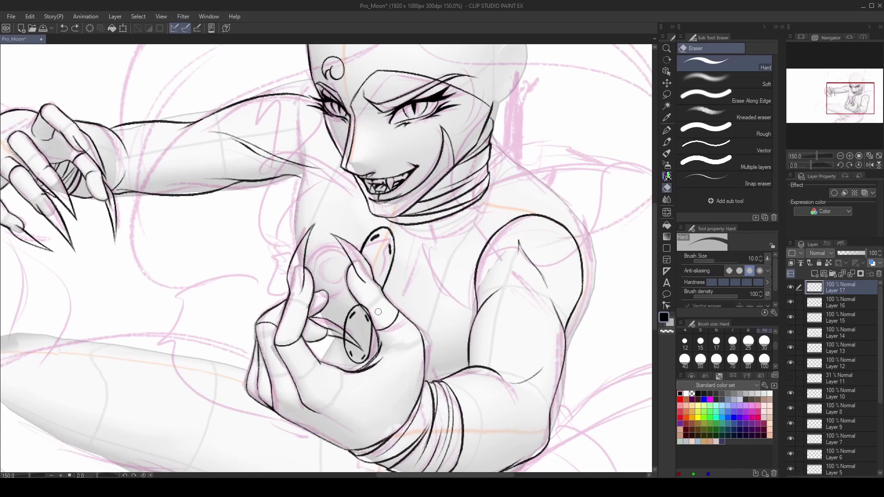
key("p")
Add a new layer above Layer 17 and ink the torso's outer edge from the far shoulder down to the raised claw.
key("ctrl+shift+n")
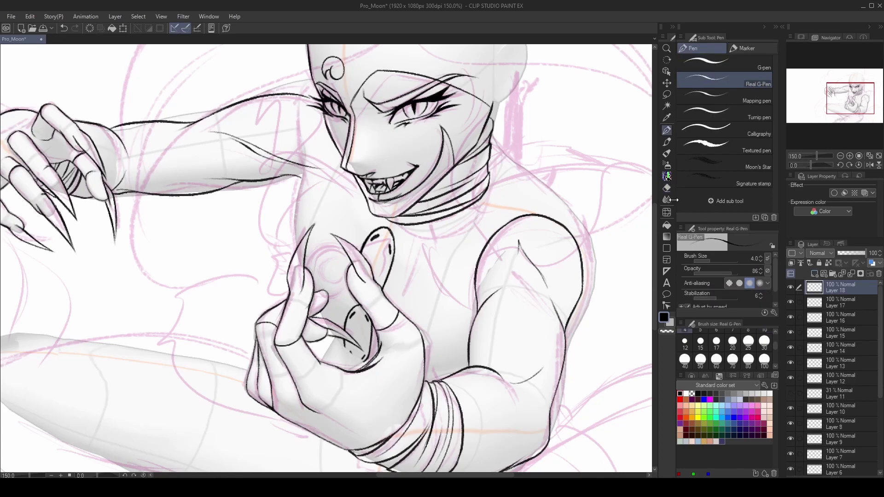
left_click_drag(511, 196, 525, 217)
mouse_move(324, 116)
left_mouse_down()
mouse_move(306, 286)
mouse_move(309, 196)
left_mouse_up()
key("e")
key("p")
left_click_drag(307, 278, 311, 204)
key("e")
key("p")
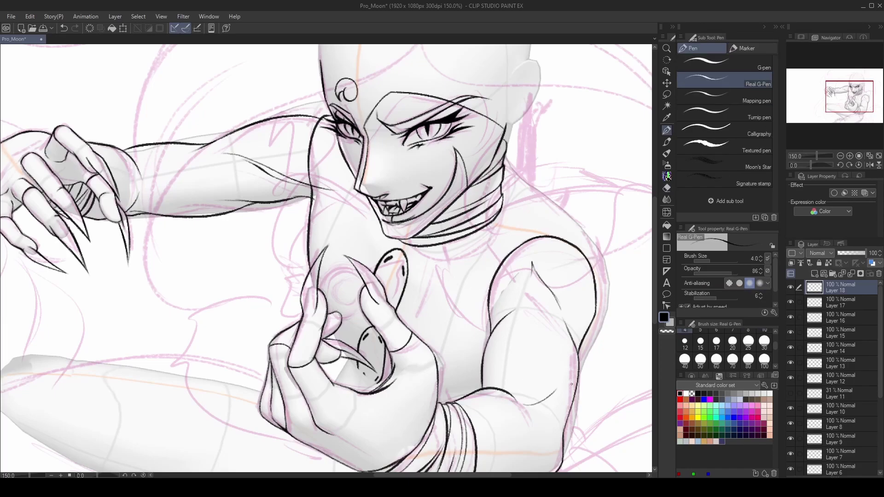
Ink a curved contour alongside the chest ovals down to the raised hand, cleaning up its line with the eraser.
mouse_move(321, 296)
left_mouse_down()
mouse_move(329, 261)
mouse_move(350, 321)
left_mouse_up()
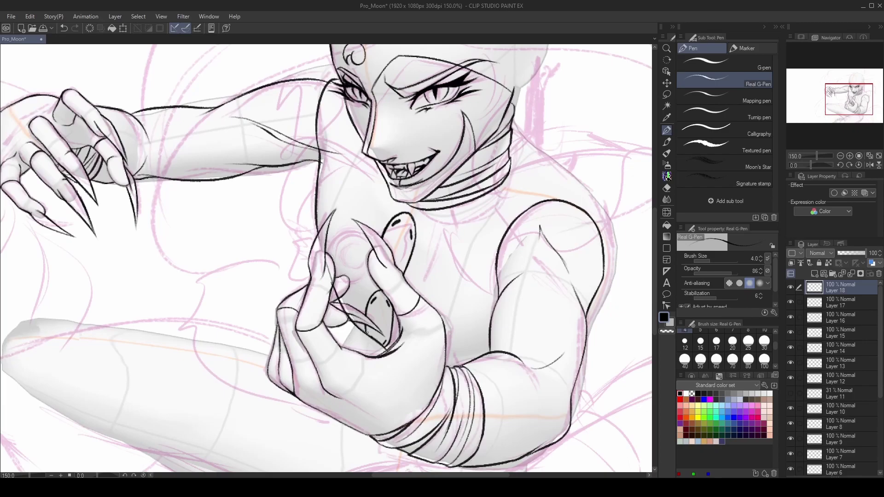
left_click_drag(425, 371, 390, 411)
key("e")
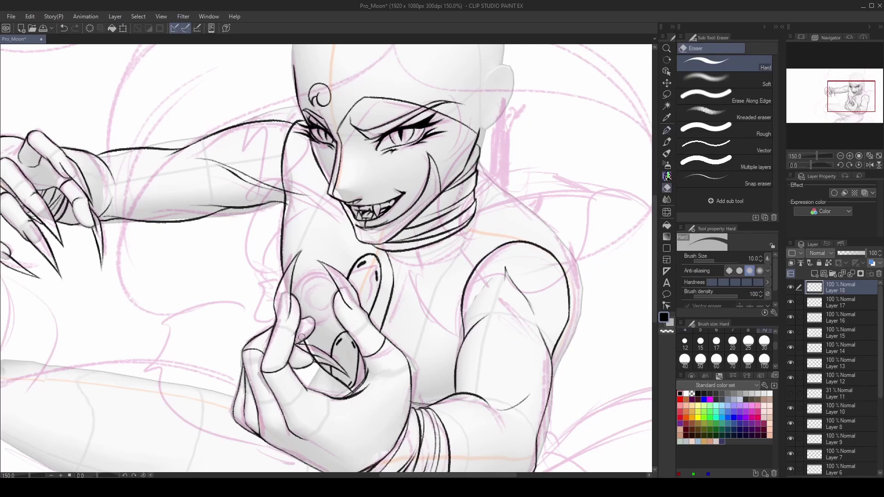
key("p")
left_click_drag(307, 351, 317, 383)
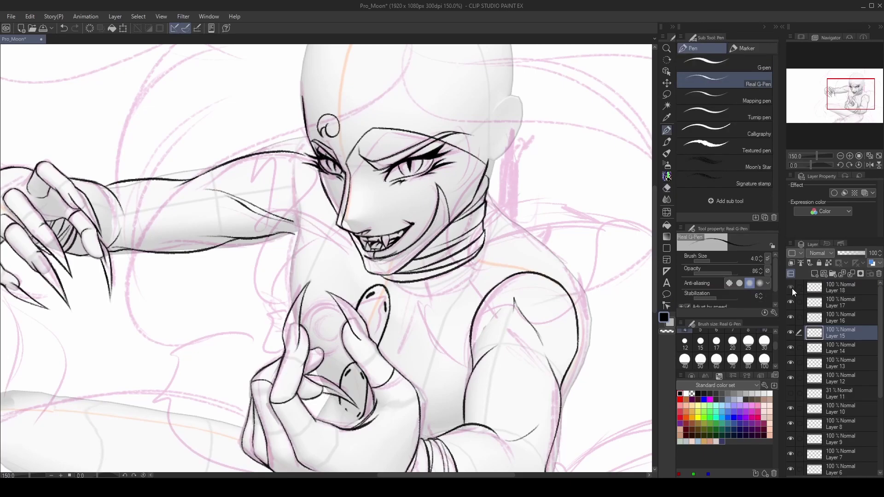
Ink the near shoulder's contour from the neck wrap down behind the upper arm, undoing and redrawing strokes until it fits.
key("h")
mouse_move(327, 192)
left_mouse_down()
mouse_move(244, 261)
mouse_move(230, 308)
left_mouse_up()
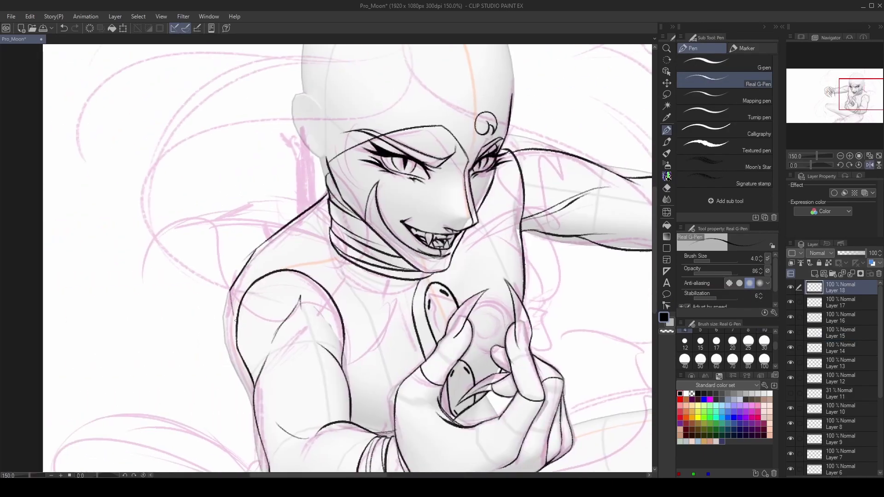
key("h")
key("h")
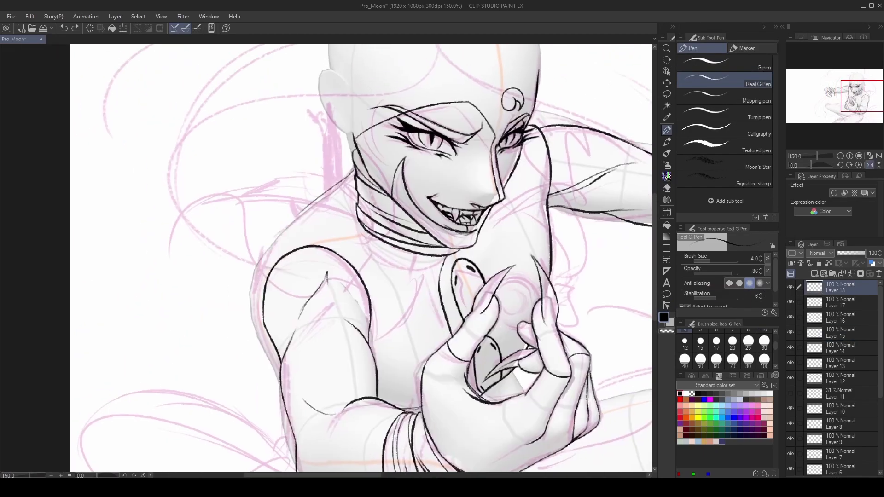
mouse_move(353, 170)
left_mouse_down()
mouse_move(246, 281)
mouse_move(257, 342)
left_mouse_up()
key("h")
key("h")
key("ctrl+z")
left_click_drag(276, 247, 261, 284)
key("ctrl+z")
key("ctrl+z")
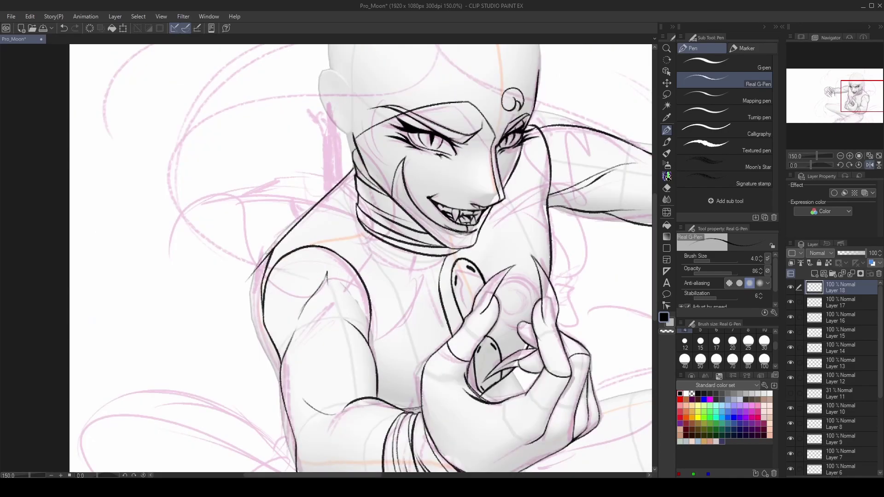
key("h")
scroll(480, 395, "down", 3)
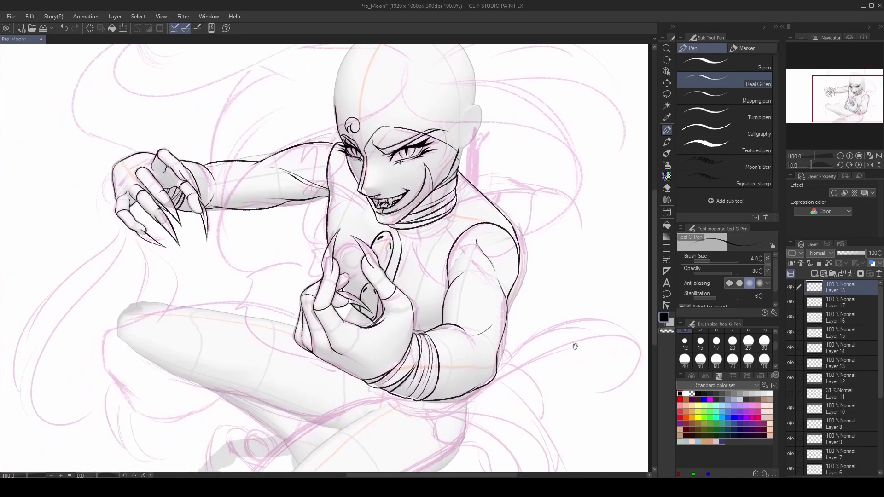
scroll(352, 221, "up", 5)
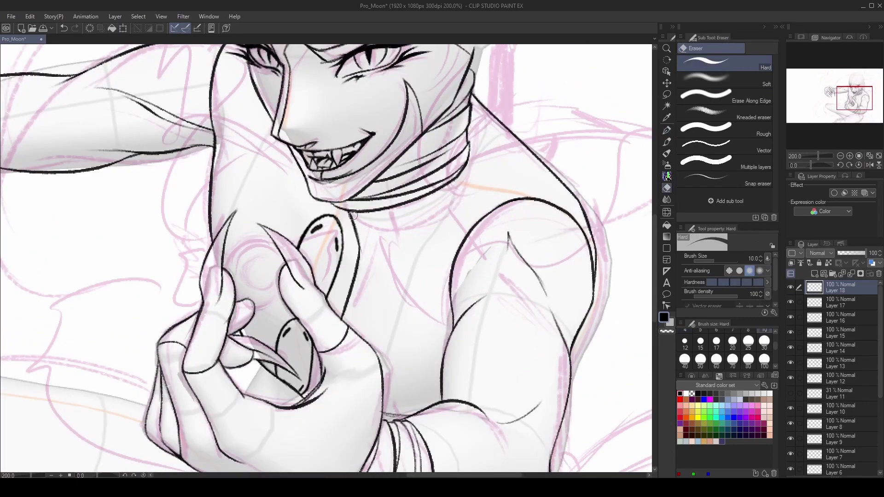
scroll(442, 304, "down", 2)
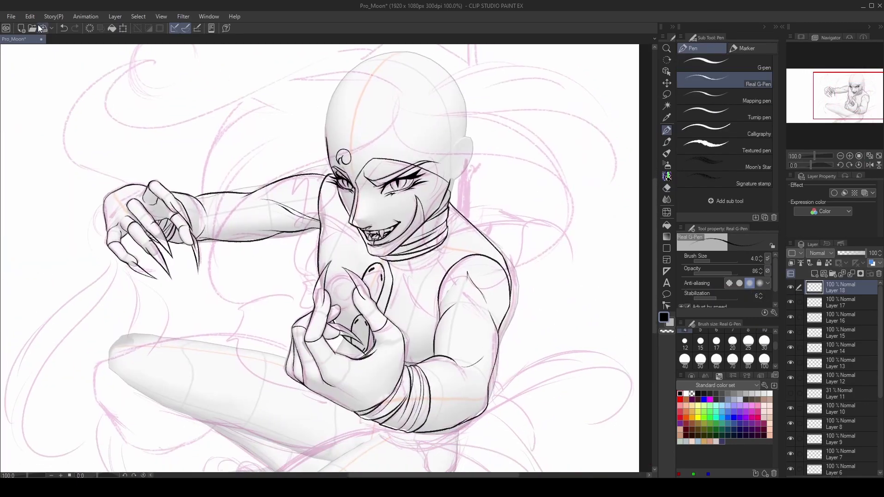
Add a new layer above Layer 18 and ink the near thigh's upper edge with the Real G-Pen at size 6.
left_click_drag(554, 327, 566, 285)
left_click(814, 274)
left_click_drag(518, 376, 572, 334)
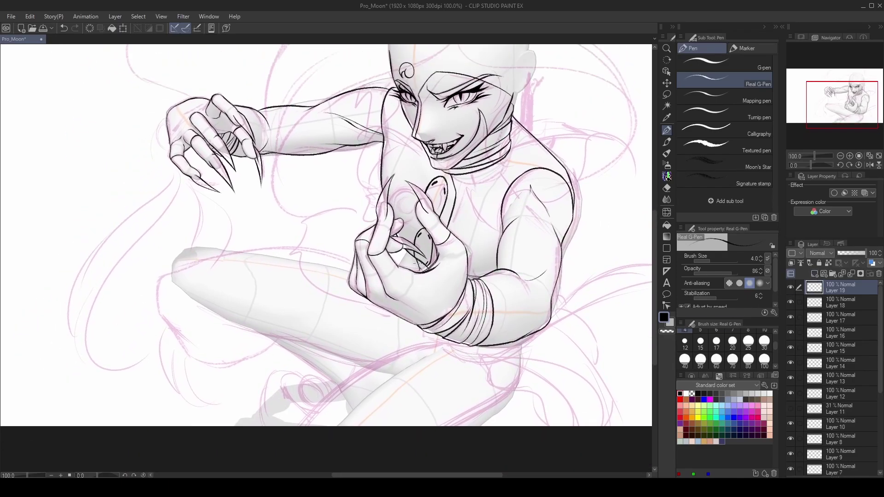
left_click_drag(472, 309, 461, 281)
key("bracketright")
key("bracketright")
left_click_drag(508, 316, 500, 348)
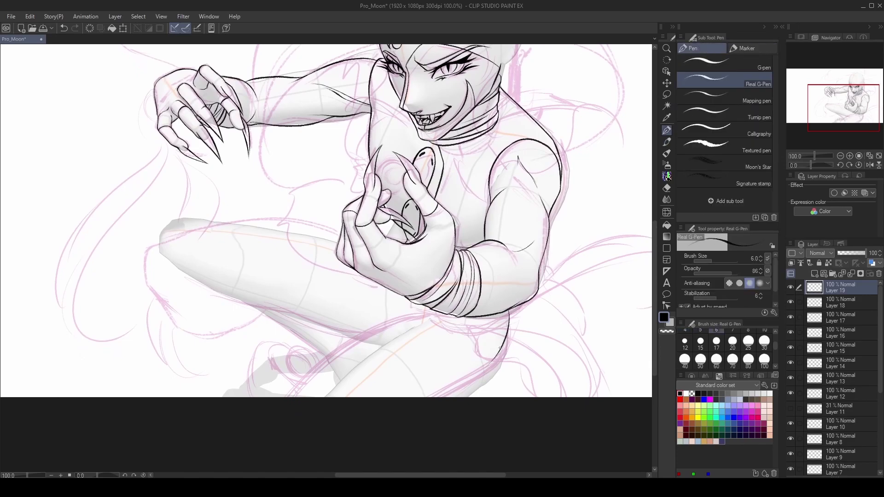
left_click_drag(419, 317, 341, 367)
left_click_drag(433, 319, 321, 397)
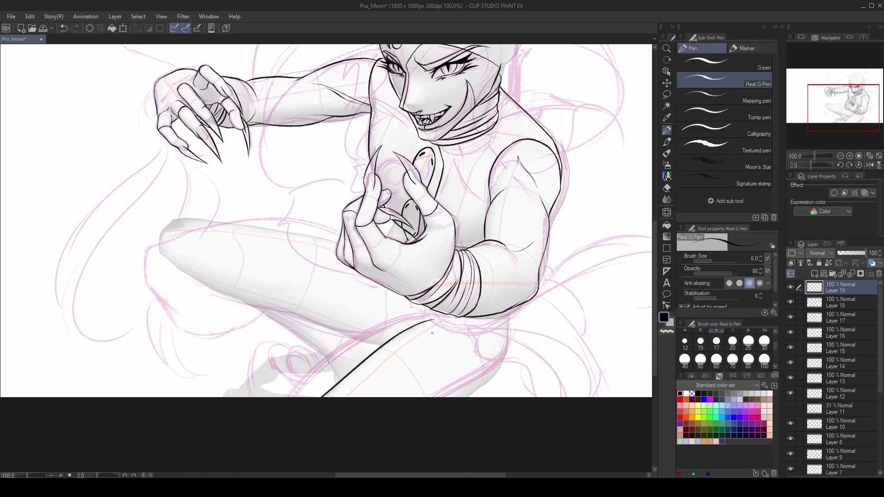
Ink the outer hip curve from below the elbow down to the canvas edge and tidy it with the eraser.
left_click_drag(469, 294, 517, 309)
key("ctrl+z")
left_click_drag(524, 269, 481, 364)
key("e")
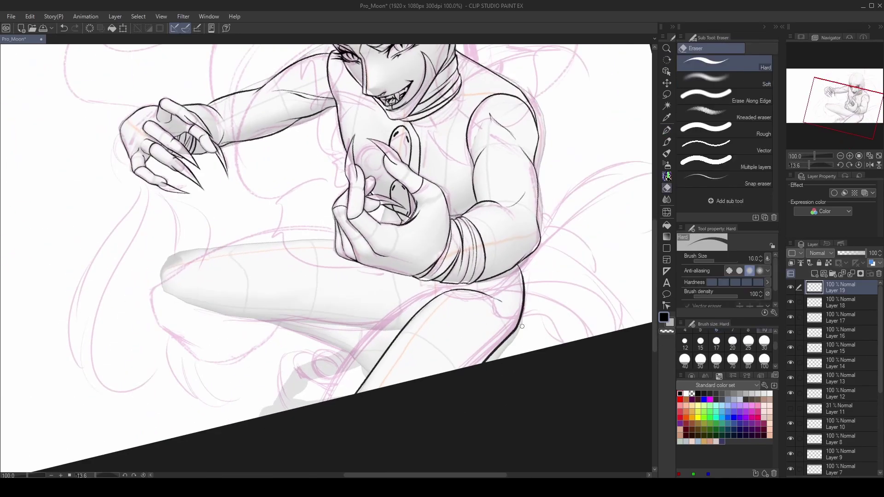
key("p")
Ink the far leg's upper thigh edge, the bent knee, and the rounded curve beneath the knee.
mouse_move(462, 377)
left_mouse_down()
mouse_move(504, 415)
mouse_move(595, 395)
left_mouse_up()
mouse_move(465, 247)
left_mouse_down()
mouse_move(280, 306)
mouse_move(484, 365)
mouse_move(576, 350)
left_mouse_up()
key("ctrl+z")
key("r")
key("p")
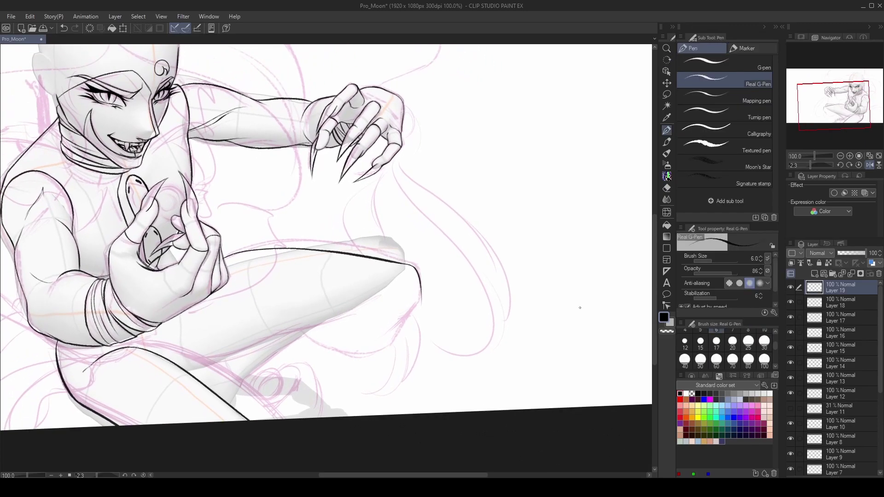
left_click_drag(581, 308, 567, 194)
key("e")
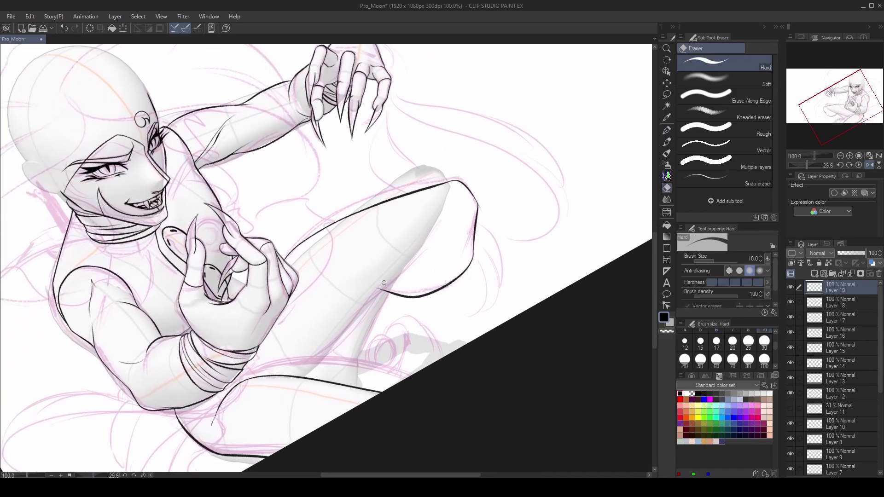
Ink the far thigh's underside from the knee crease to the near thigh, adding fine crease strokes behind the knee.
key("h")
key("r")
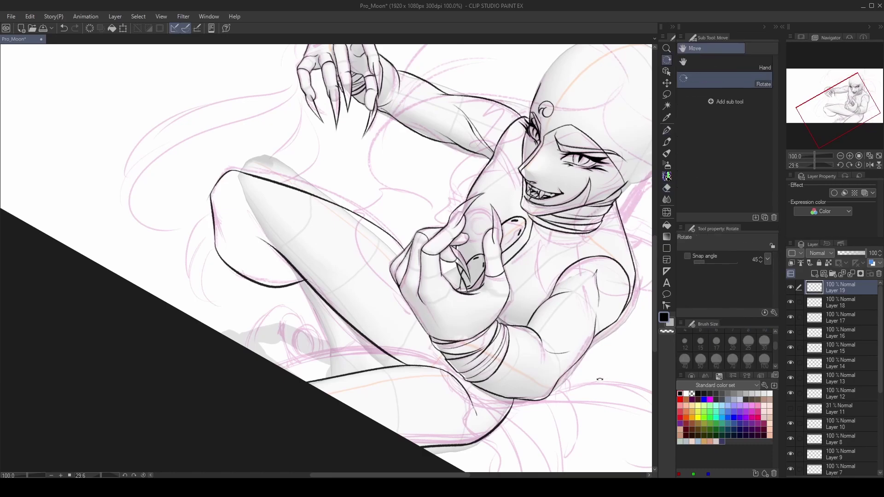
key("h")
key("e")
key("p")
key("r")
left_click_drag(490, 337, 537, 340)
scroll(536, 341, "up", 2)
key("p")
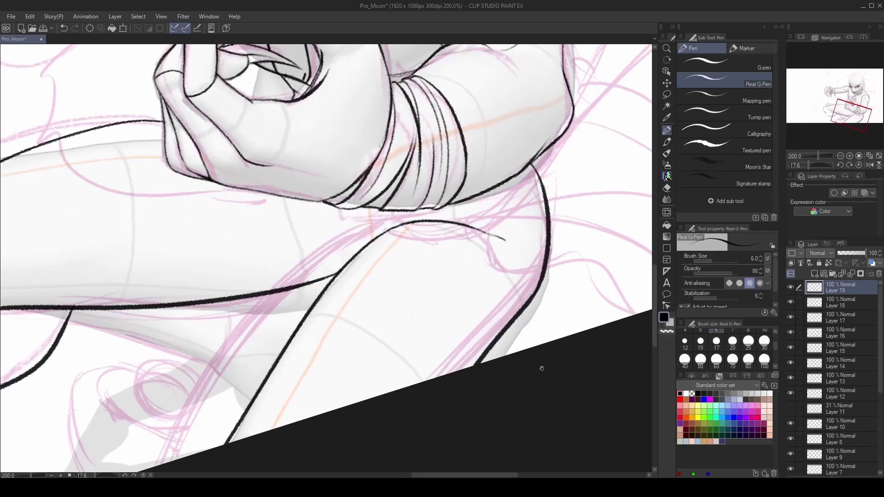
key("p")
scroll(543, 374, "left", 5)
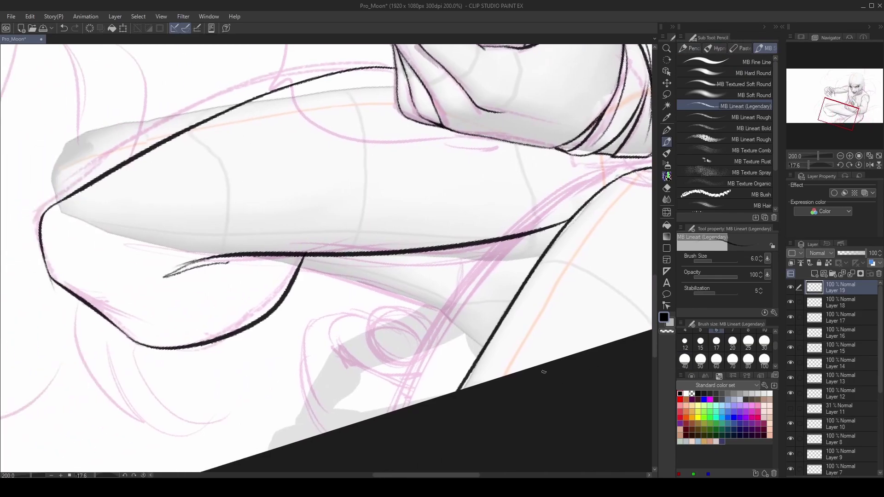
left_click_drag(509, 405, 419, 401)
Add a new layer above Layer 19 and ink the folded lower leg with a double-lined cuff above the ankle.
left_click(814, 275)
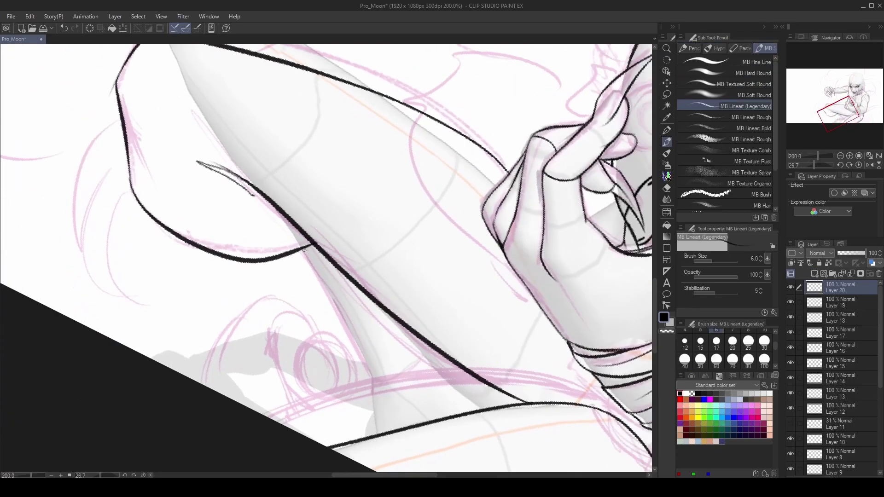
key("p")
mouse_move(307, 256)
left_mouse_down()
mouse_move(380, 384)
mouse_move(435, 355)
left_mouse_up()
mouse_move(377, 386)
left_mouse_down()
mouse_move(435, 364)
mouse_move(426, 383)
mouse_move(374, 392)
mouse_move(375, 437)
left_mouse_up()
left_click(859, 165)
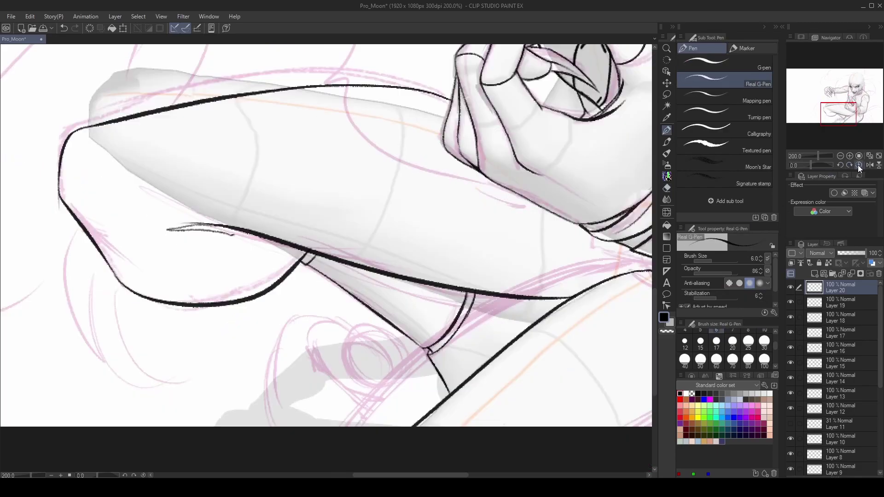
Ink the foot's angular outline below the folded lower leg on a new layer above Layer 20, and reselect Layer 20.
scroll(497, 384, "down", 2)
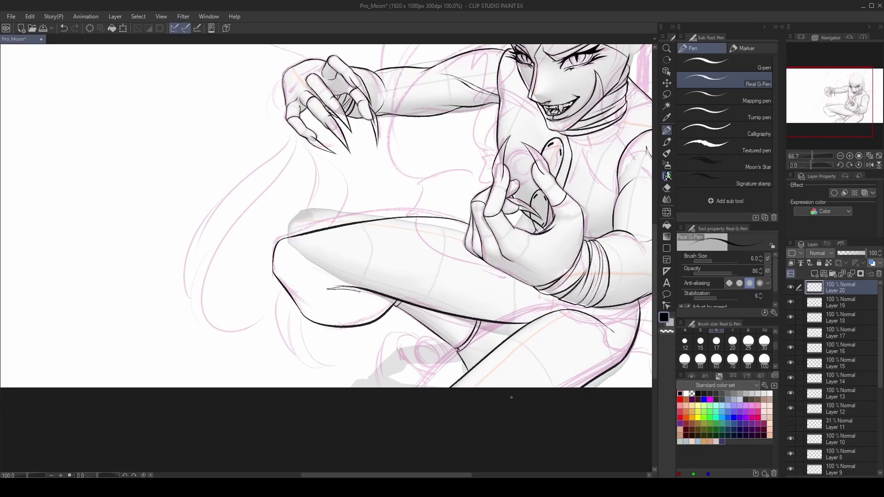
scroll(511, 397, "up", 1)
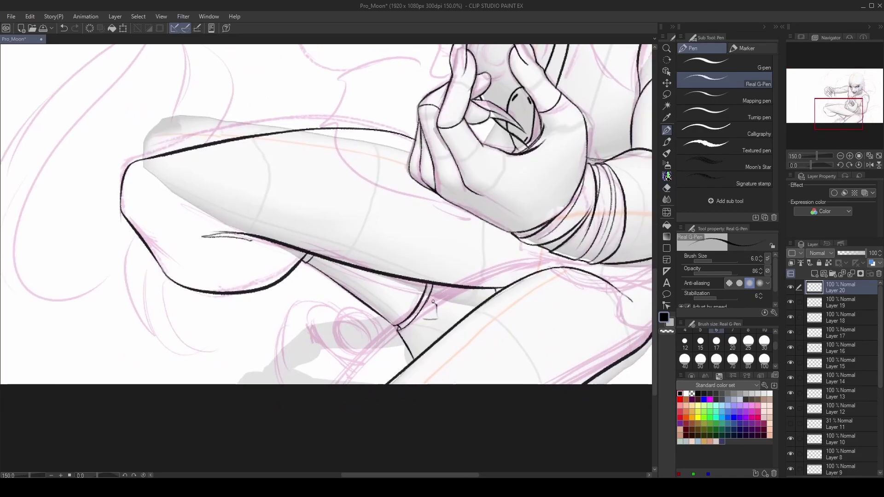
key("ctrl+shift+n")
left_click_drag(432, 302, 409, 342)
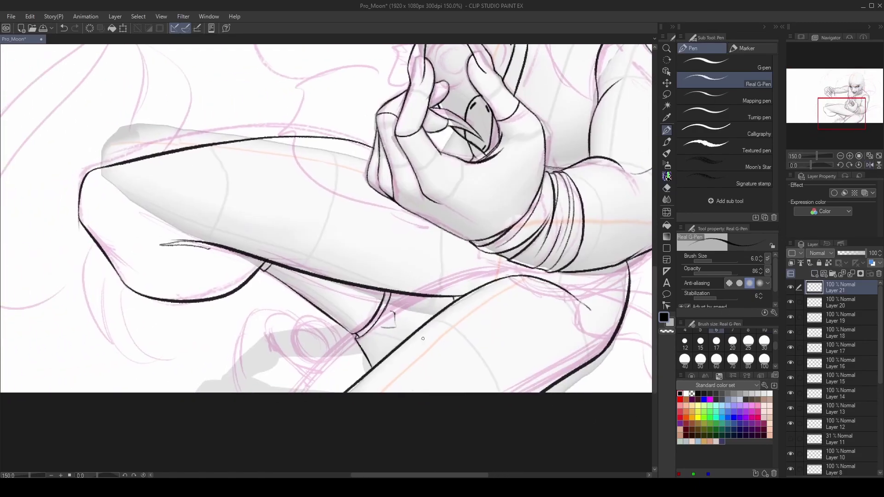
left_click_drag(359, 358, 460, 318)
left_click_drag(345, 364, 343, 389)
left_click_drag(343, 389, 369, 422)
left_click_drag(341, 368, 302, 396)
left_click_drag(313, 354, 343, 369)
left_click_drag(294, 343, 262, 393)
left_click_drag(482, 378, 484, 383)
key("alt+[")
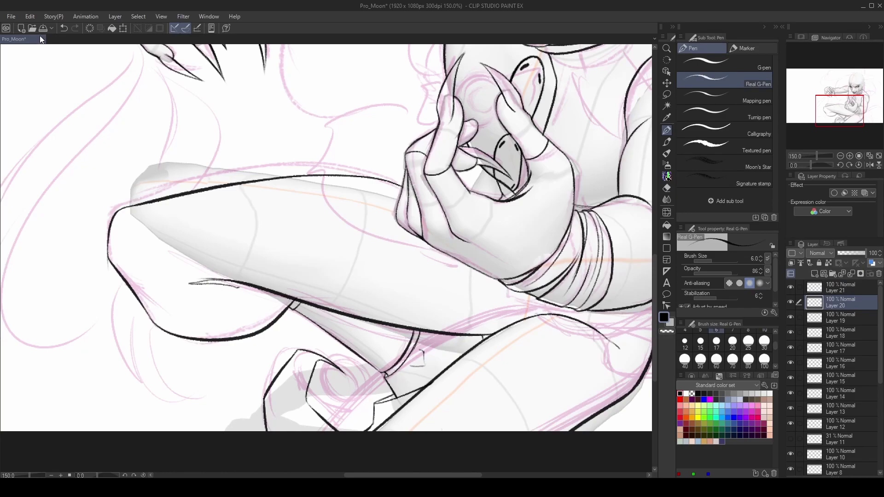
Save the illustration and ink a circle on the folded leg's foot, cleaning its outline with the Hard eraser at size 12.
key("ctrl+s")
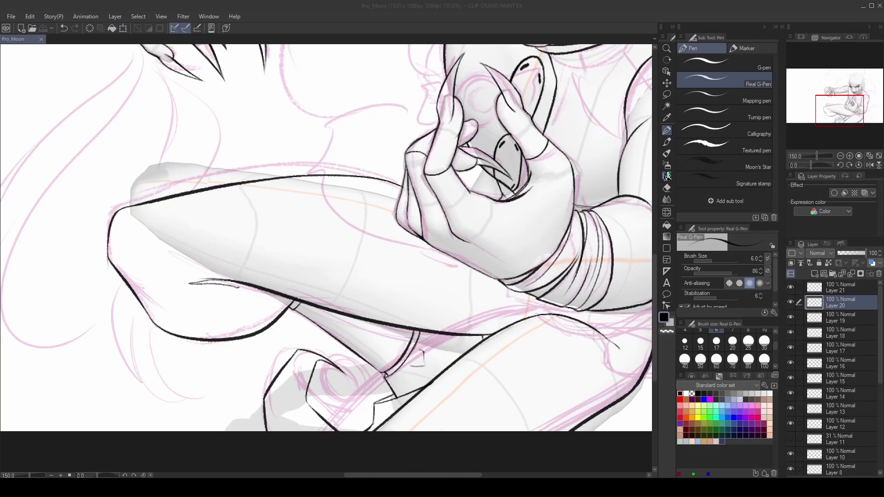
mouse_move(350, 371)
left_mouse_down()
mouse_move(325, 403)
mouse_move(319, 391)
left_mouse_up()
key("e")
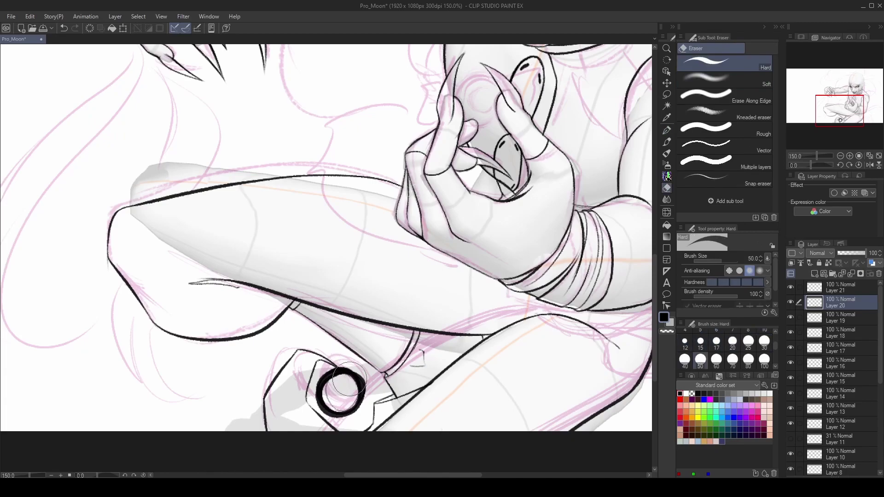
key("bracketright")
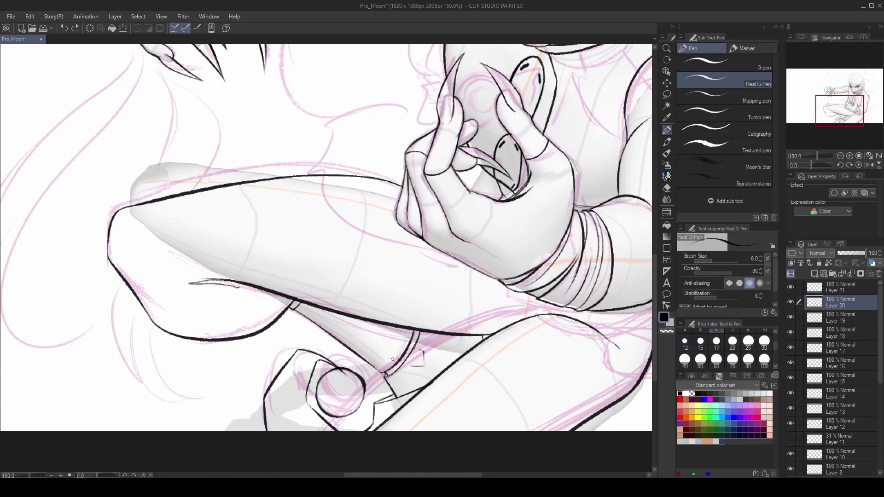
key("bracketleft")
key("bracketleft")
key("bracketleft")
key("bracketleft")
key("bracketleft")
key("bracketleft")
key("bracketleft")
key("bracketleft")
key("bracketleft")
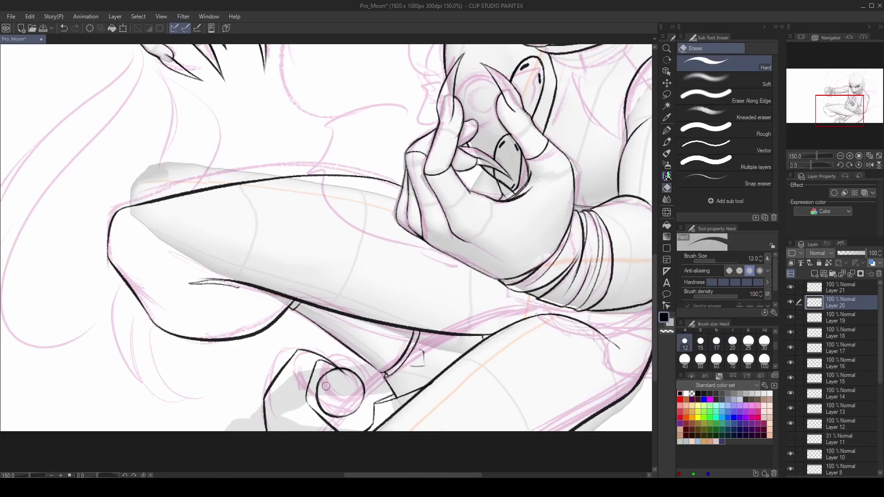
key("p")
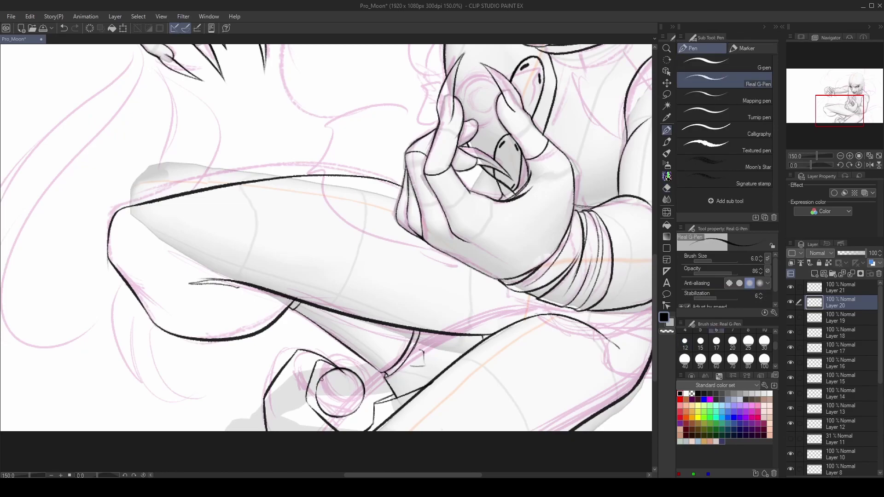
Ink a short curved line inside the circle on the foot, checking the figure in a mirrored view.
key("h")
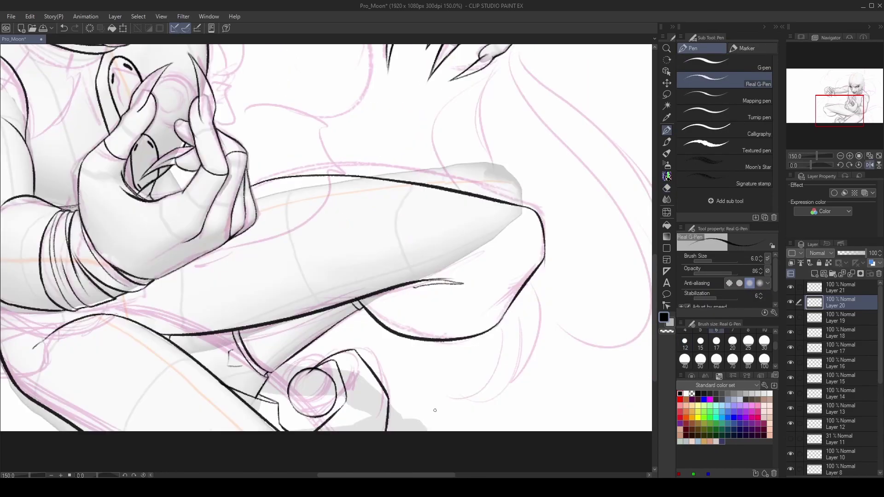
key("h")
left_click_drag(338, 409, 353, 393)
key("ctrl+z")
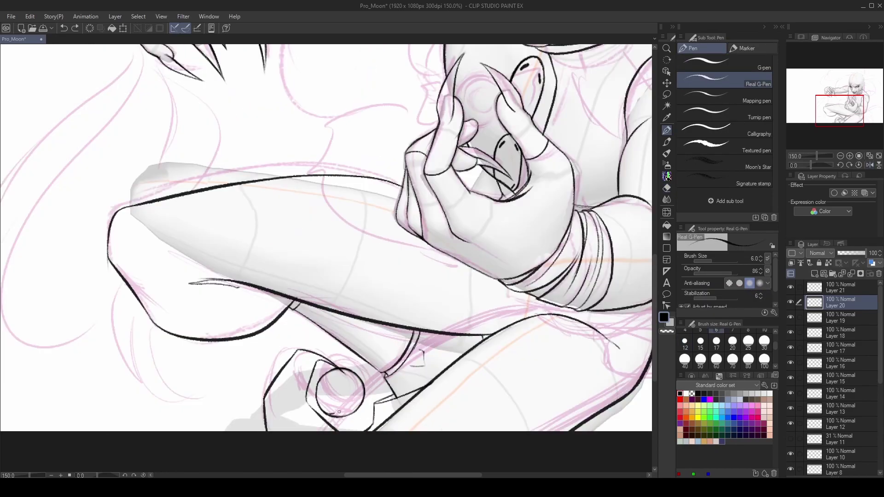
key("ctrl+0")
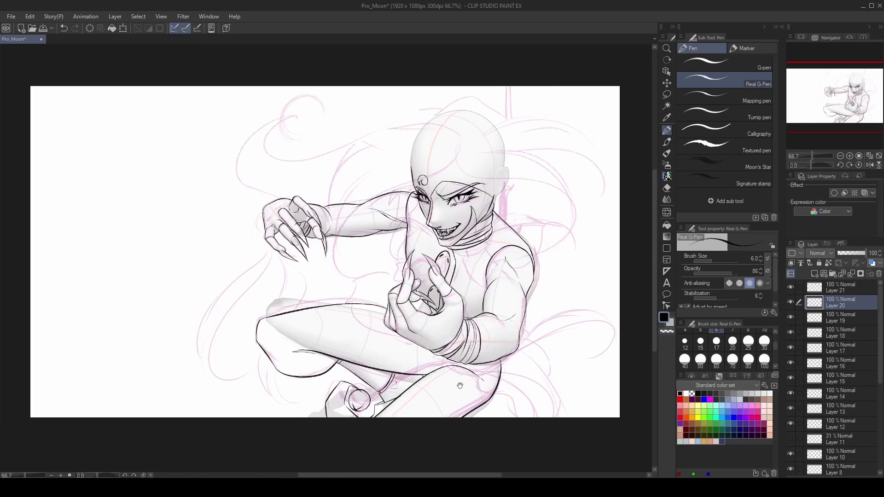
key("ctrl+alt+0")
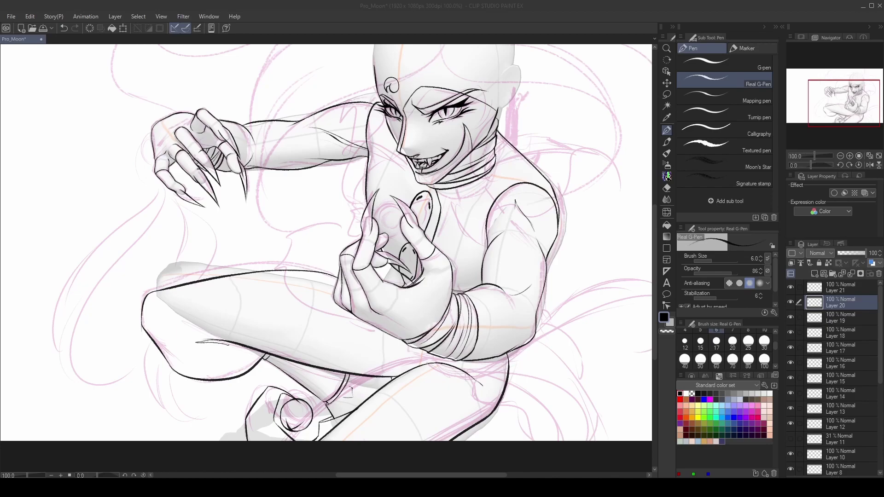
scroll(326, 244, "down", 2)
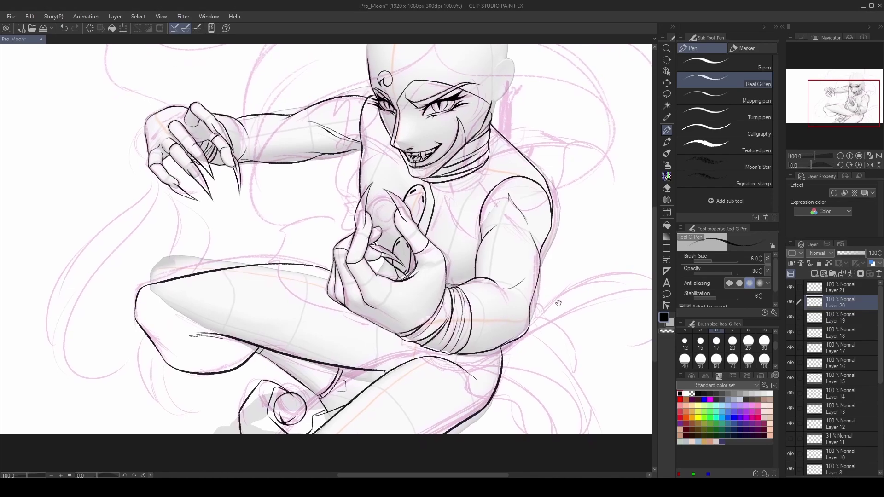
key("e")
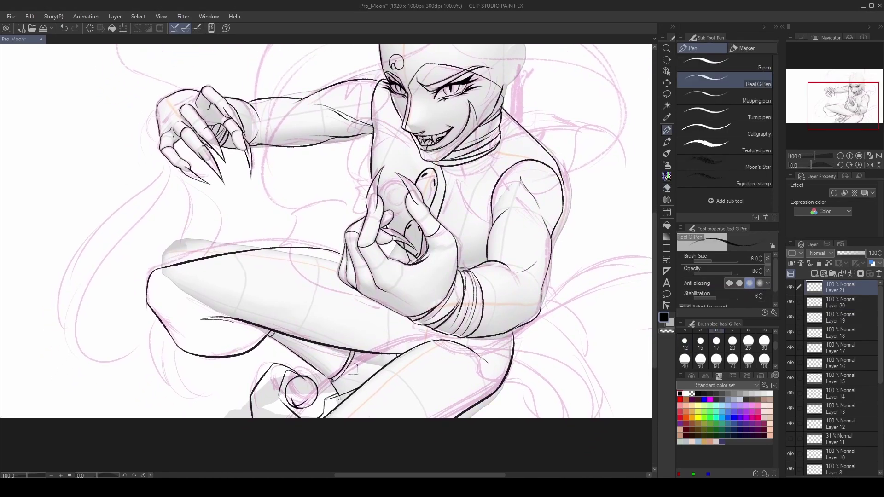
scroll(339, 390, "up", 3)
key("p")
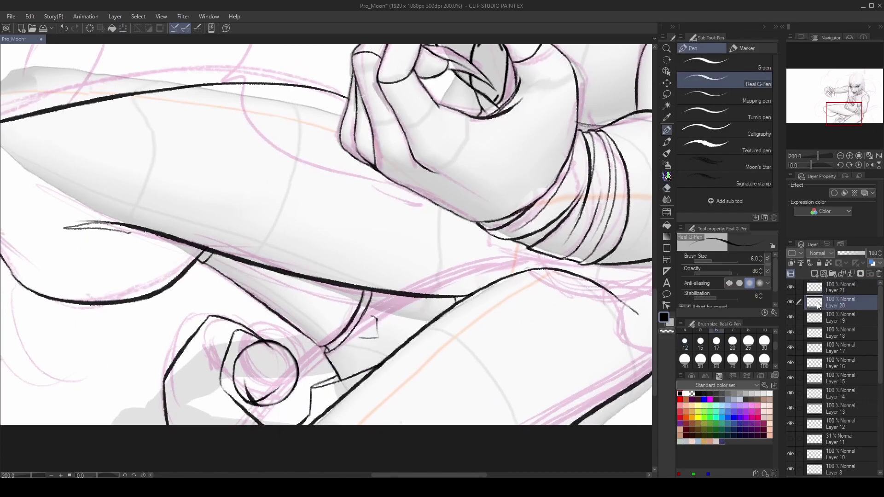
Select Layer 21 and add short detail lines on the foot and near the crossed thighs.
scroll(383, 349, "down", 3)
scroll(383, 349, "up", 2)
key("alt+bracketright")
scroll(383, 349, "up", 1)
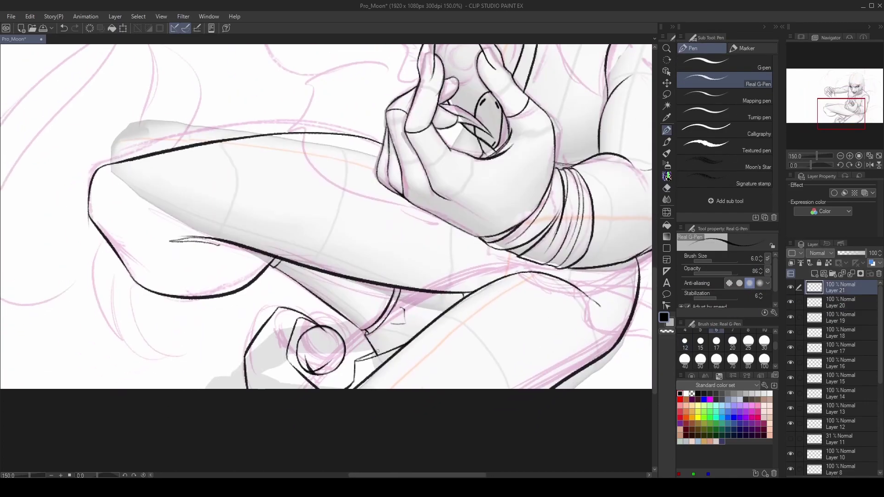
scroll(383, 349, "up", 1)
left_click_drag(362, 362, 399, 353)
mouse_move(207, 335)
left_mouse_down()
mouse_move(262, 322)
mouse_move(281, 385)
mouse_move(271, 349)
left_mouse_up()
key("e")
key("p")
scroll(425, 403, "down", 2)
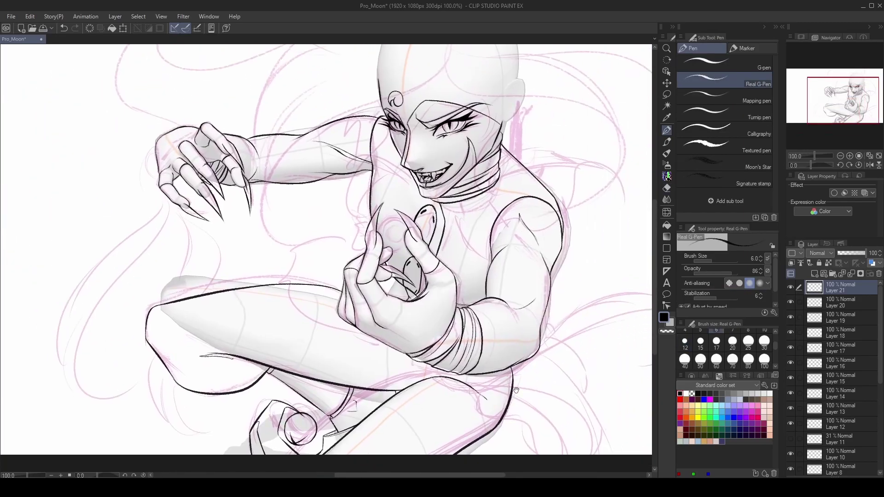
mouse_move(567, 343)
left_mouse_down()
mouse_move(571, 317)
mouse_move(551, 369)
left_mouse_up()
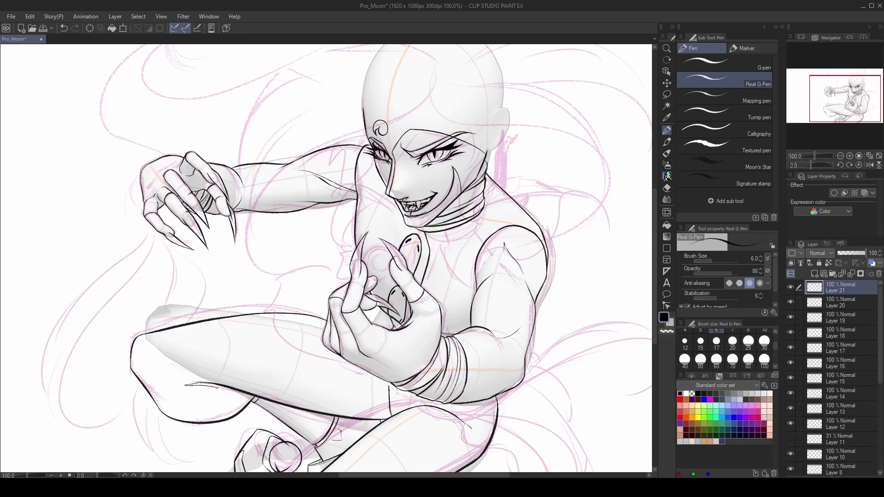
mouse_move(499, 346)
left_mouse_down()
mouse_move(465, 350)
mouse_move(502, 371)
mouse_move(505, 384)
mouse_move(516, 342)
mouse_move(511, 208)
mouse_move(509, 365)
mouse_move(571, 353)
left_mouse_up()
Add a new layer above Layer 21 and ink the long hair strand sweeping from the forehead over the outstretched arm.
key("ctrl+shift+n")
mouse_move(447, 189)
left_mouse_down()
mouse_move(387, 299)
mouse_move(285, 270)
mouse_move(294, 360)
left_mouse_up()
key("ctrl+z")
left_click_drag(283, 236, 256, 329)
left_click_drag(295, 207, 256, 336)
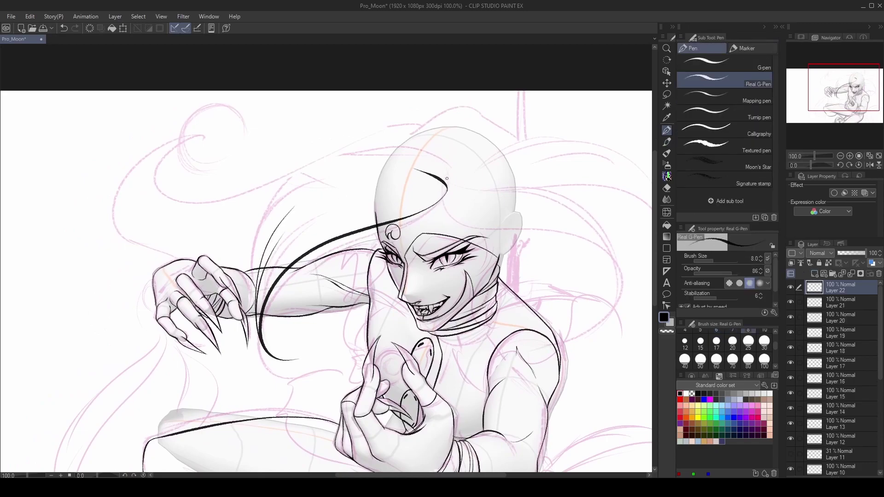
Set the pen size to 6 and ink the upper hair strand sweeping back from the forehead to a curled tip.
key("bracketleft")
key("bracketleft")
key("h")
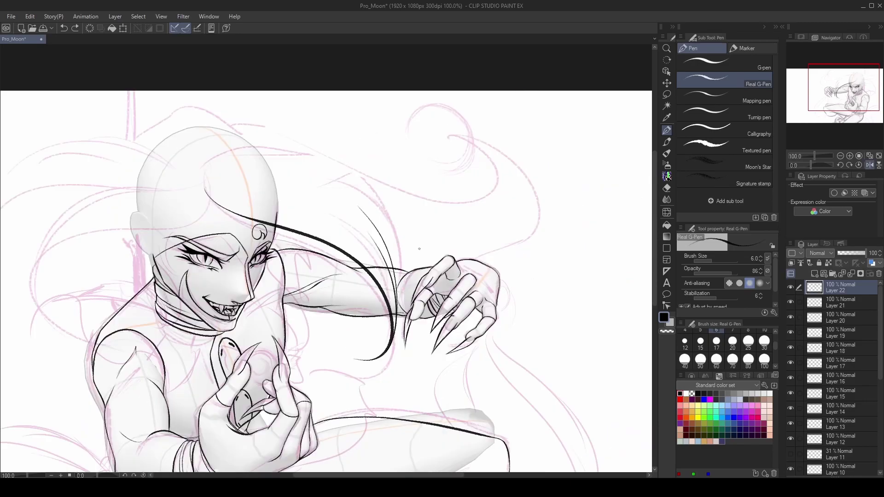
key("h")
mouse_move(431, 152)
left_mouse_down()
mouse_move(240, 191)
mouse_move(281, 207)
left_mouse_up()
key("ctrl+z")
key("ctrl+z")
left_click_drag(237, 185, 287, 207)
left_click_drag(271, 208, 261, 252)
key("ctrl+z")
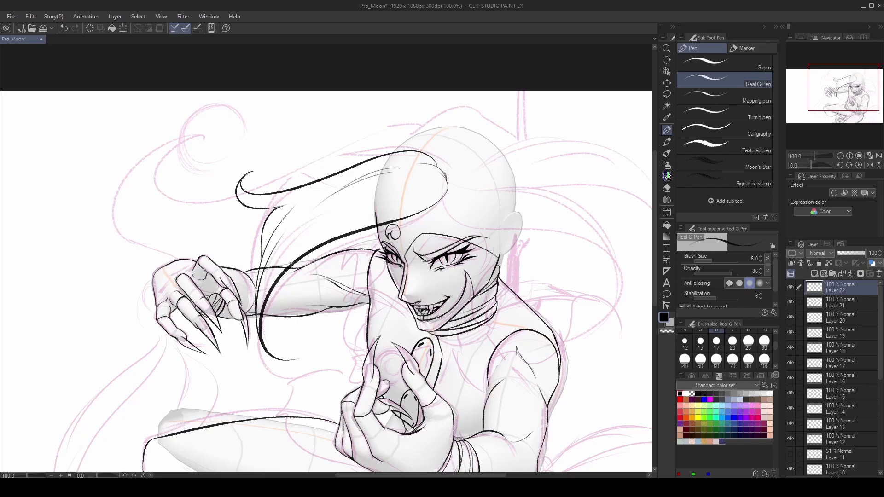
Clean up the hair lines and ink fine strands fanning from the parting over the forehead.
key("e")
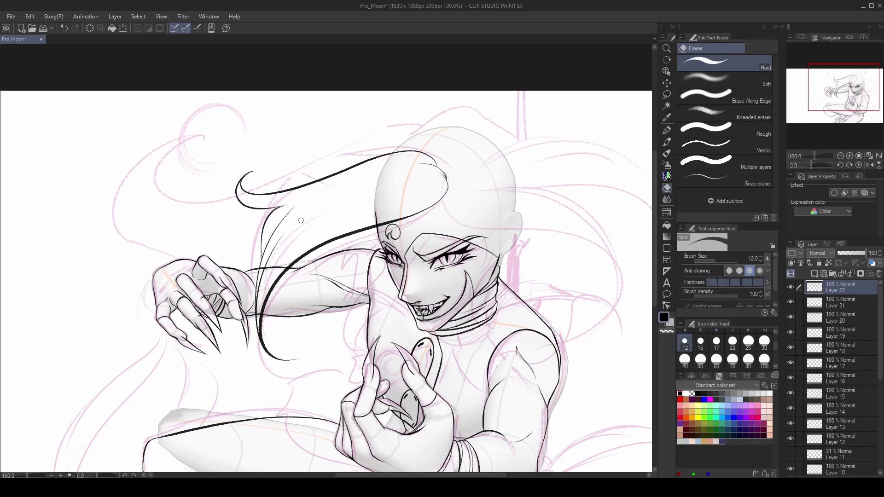
key("p")
mouse_move(441, 182)
left_mouse_down()
mouse_move(421, 142)
mouse_move(432, 171)
mouse_move(359, 182)
left_mouse_up()
key("e")
key("p")
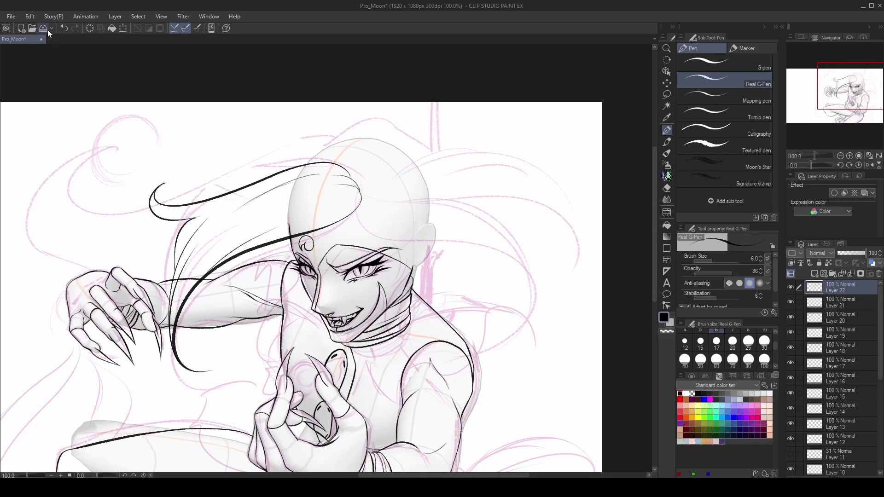
Ink the long hair strands curving from the parting past the ear and down to the near shoulder.
mouse_move(322, 230)
left_mouse_down()
mouse_move(331, 221)
mouse_move(535, 329)
left_mouse_up()
key("ctrl+z")
mouse_move(368, 216)
left_mouse_down()
mouse_move(467, 244)
mouse_move(481, 344)
left_mouse_up()
left_click_drag(472, 229, 499, 333)
key("h")
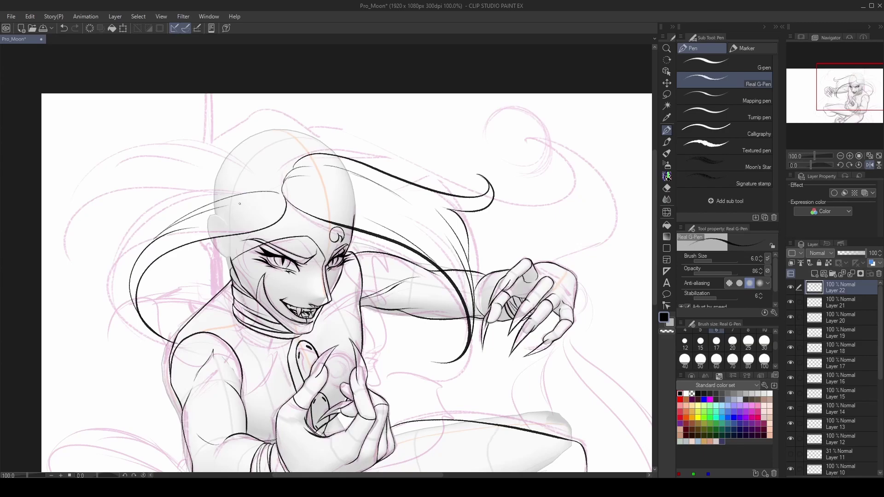
key("h")
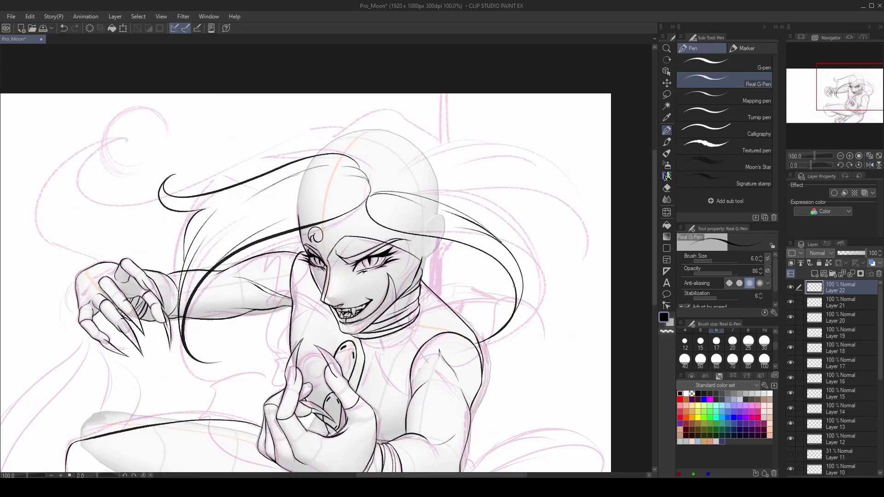
Ink the upper hair section flowing outward from the parting above the ear, ending in a hooked tip.
mouse_move(397, 192)
left_mouse_down()
mouse_move(557, 185)
mouse_move(549, 201)
left_mouse_up()
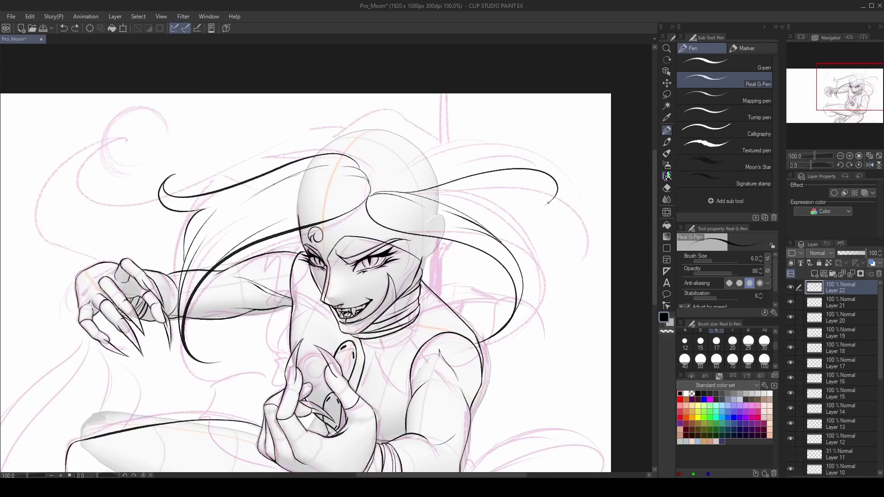
left_click_drag(368, 193, 454, 157)
left_click_drag(426, 167, 502, 155)
key("h")
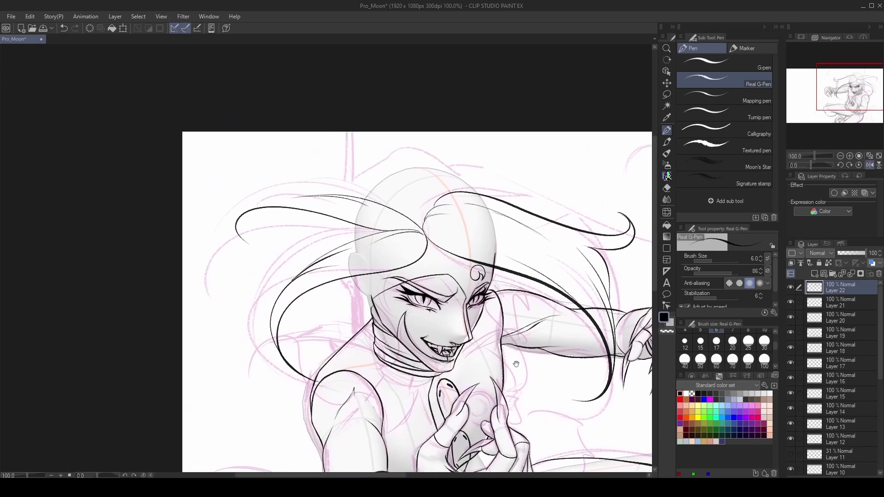
key("h")
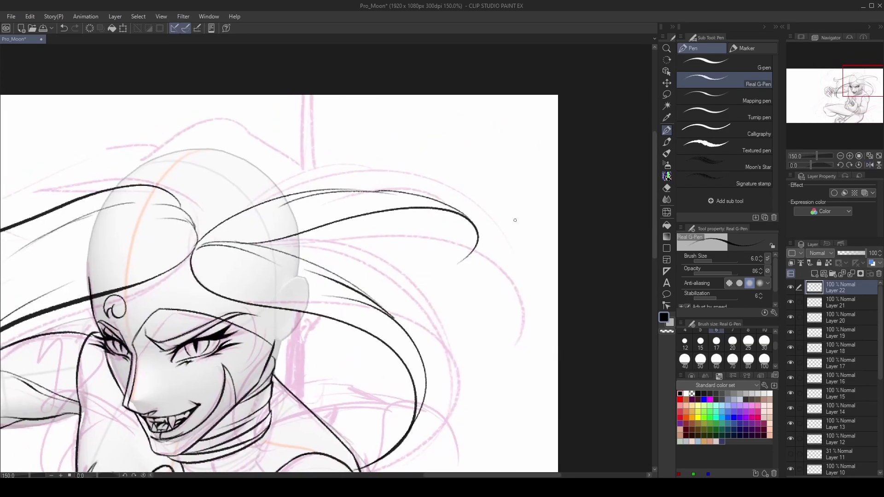
Add fine inner strands to the hair sections fanning from the parting above the ear.
scroll(504, 238, "up", 1)
left_click_drag(411, 237, 480, 235)
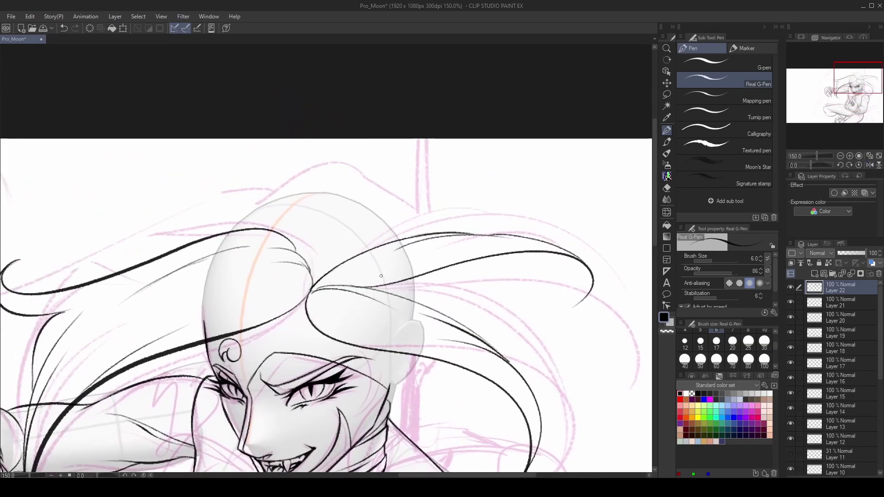
key("h")
key("h")
left_click_drag(479, 280, 541, 207)
scroll(536, 362, "down", 1)
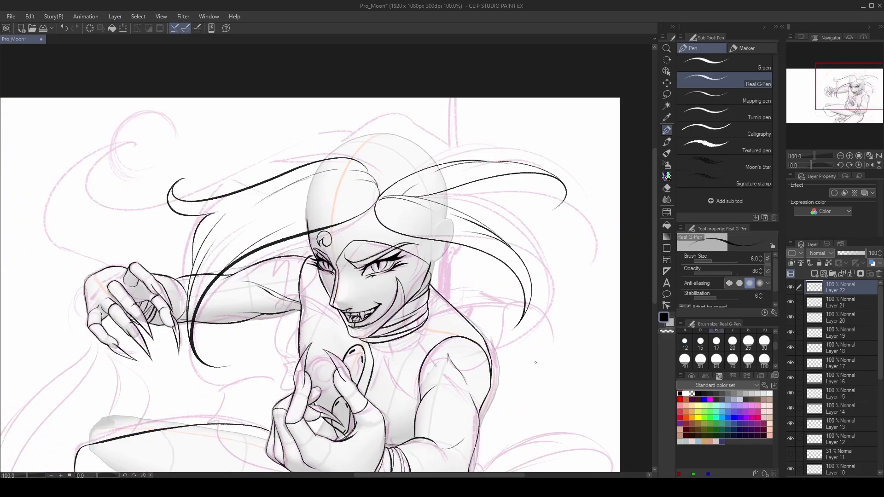
left_click_drag(413, 241, 430, 233)
Add a new layer above Layer 22 and ink the loose locks curling beside the near cheek and behind the ear.
key("ctrl+shift+n")
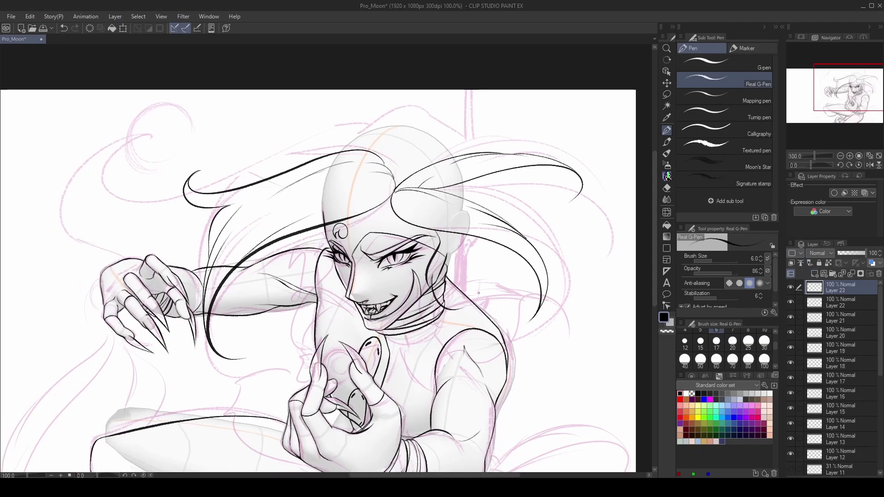
left_click_drag(474, 254, 479, 312)
scroll(479, 302, "up", 3)
key("e")
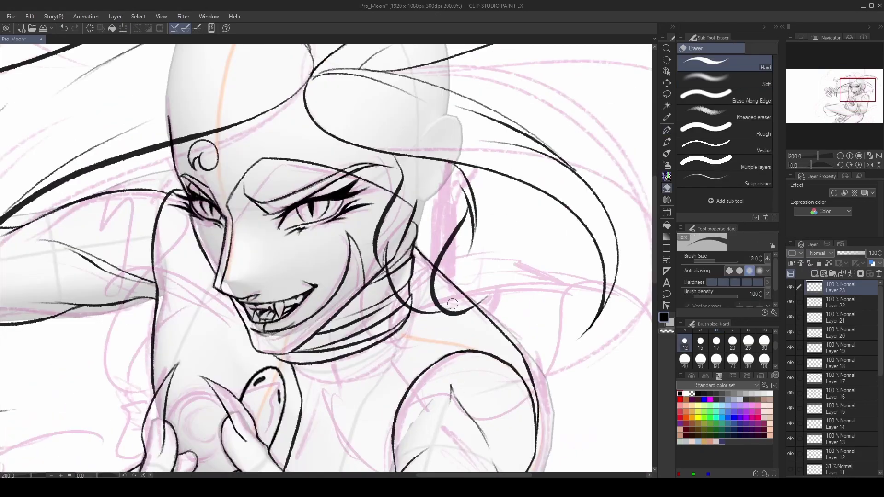
key("p")
key("h")
key("ctrl+z")
left_click_drag(251, 281, 193, 316)
key("h")
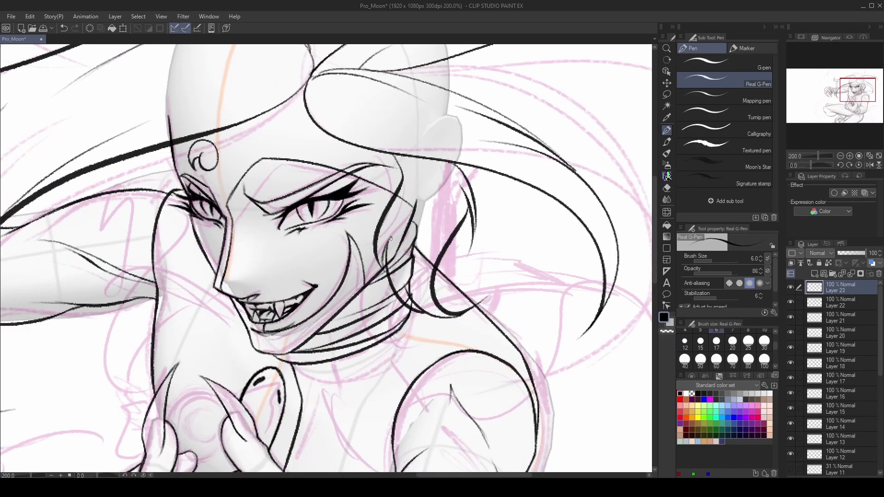
left_click_drag(442, 260, 488, 281)
left_click_drag(479, 182, 476, 246)
left_click_drag(415, 277, 482, 258)
Ink the short outer lock curving down from the front hair strand beside the far eye.
left_click_drag(306, 237, 301, 325)
key("ctrl+z")
left_click_drag(308, 236, 302, 348)
key("ctrl+z")
left_click_drag(281, 149, 230, 228)
key("ctrl+z")
left_click_drag(271, 148, 222, 237)
left_click_drag(261, 174, 223, 249)
Ink the long curling lock hanging beside the far cheek with thin strands along it.
left_click_drag(241, 204, 244, 237)
key("ctrl+z")
left_click_drag(304, 225, 222, 357)
key("ctrl+z")
left_click_drag(297, 186, 220, 357)
left_click_drag(244, 217, 217, 334)
left_click_drag(249, 199, 223, 261)
scroll(333, 238, "down", 3)
key("h")
key("h")
Add a short strand inside the locks beside the far cheek.
scroll(350, 242, "up", 2)
mouse_move(375, 263)
left_mouse_down()
mouse_move(357, 355)
mouse_move(357, 335)
mouse_move(346, 334)
left_mouse_up()
key("ctrl+z")
key("ctrl+z")
left_click_drag(344, 249, 338, 297)
mouse_move(345, 191)
left_mouse_down()
mouse_move(303, 270)
mouse_move(304, 262)
left_mouse_up()
key("ctrl+z")
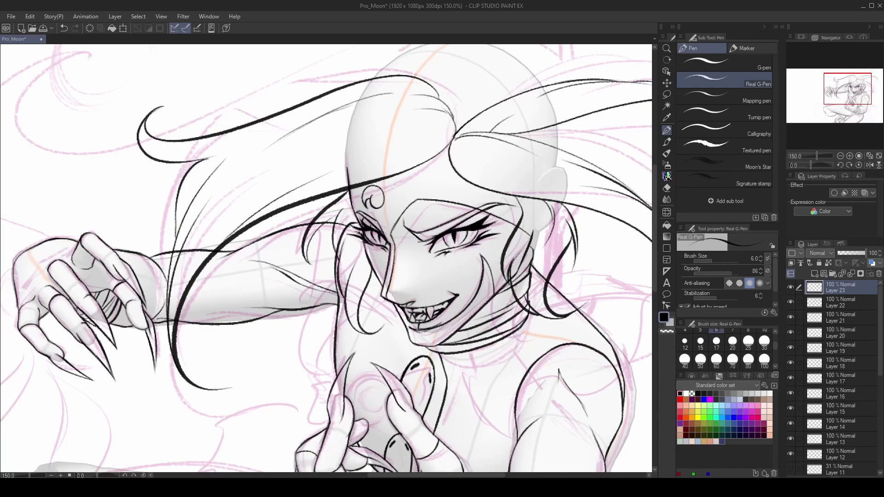
Refine the short outer lock beside the far eye with the Hard eraser and pen.
key("h")
key("h")
scroll(331, 170, "up", 1)
key("e")
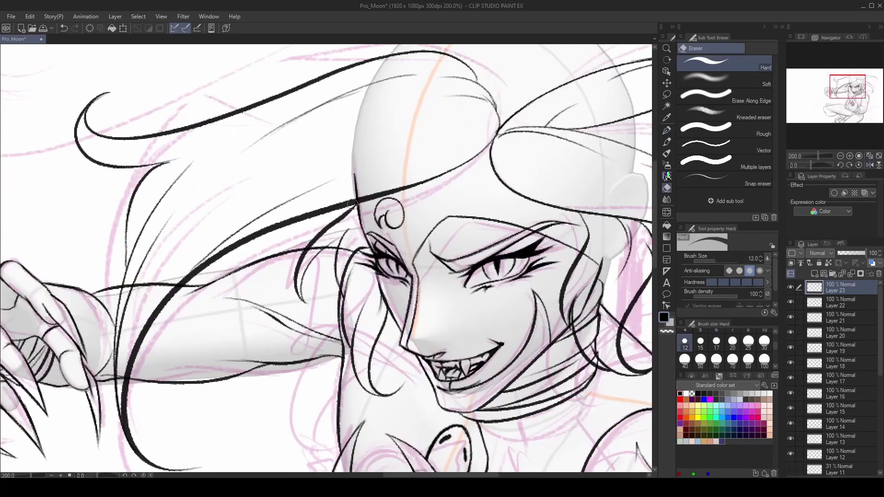
mouse_move(335, 228)
left_mouse_down()
mouse_move(298, 284)
mouse_move(302, 259)
left_mouse_up()
key("p")
scroll(525, 323, "down", 1)
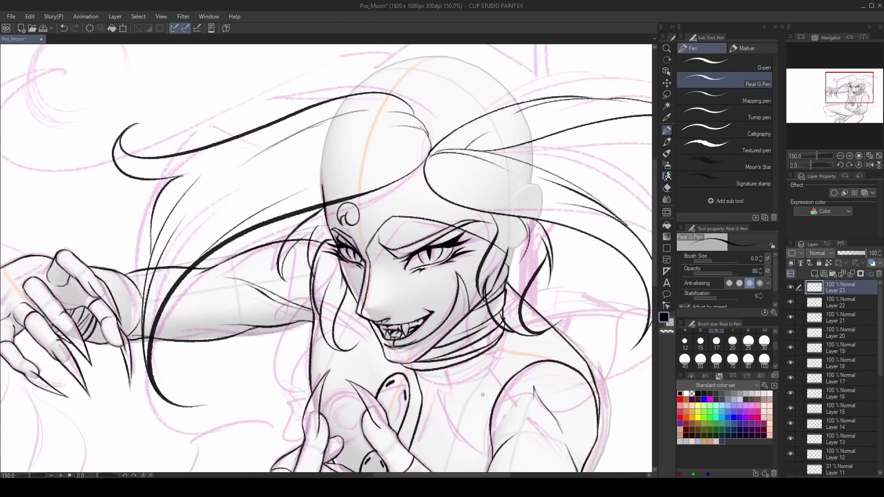
Delete the hidden Layer 11 and look through the neighbouring line-art layers.
scroll(483, 395, "up", 1)
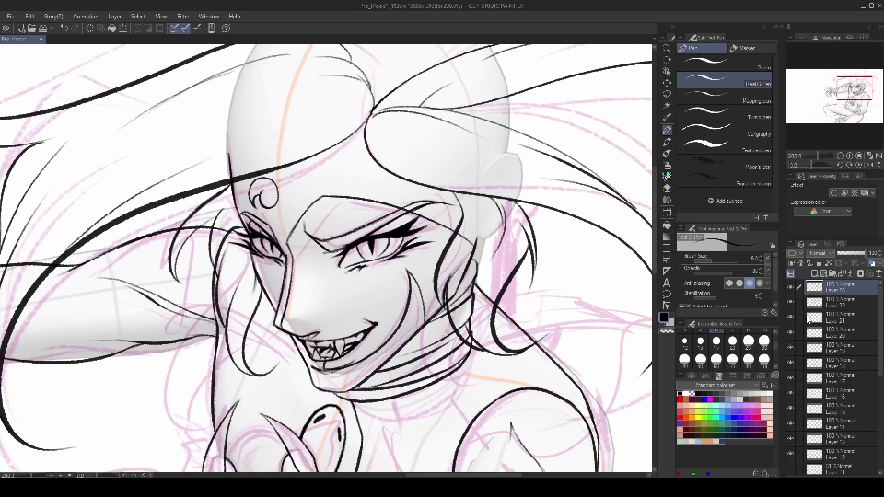
scroll(795, 319, "down", 3)
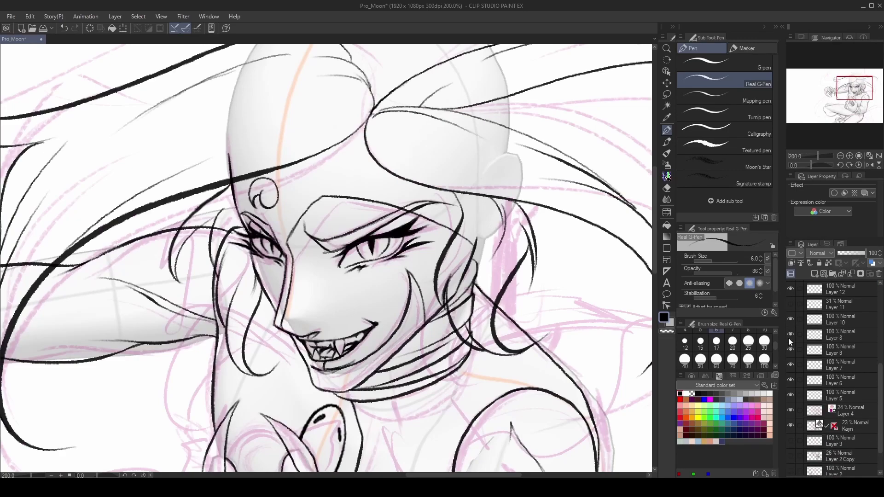
scroll(828, 346, "up", 1)
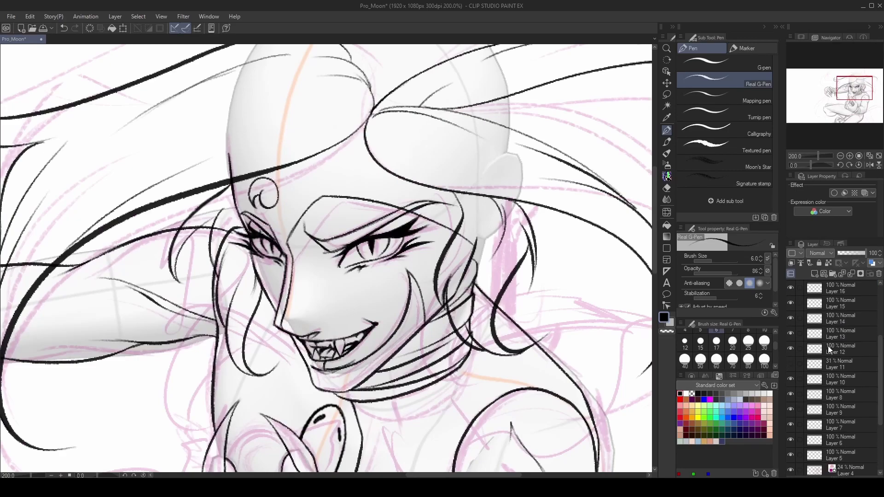
left_click(809, 363)
key("Delete")
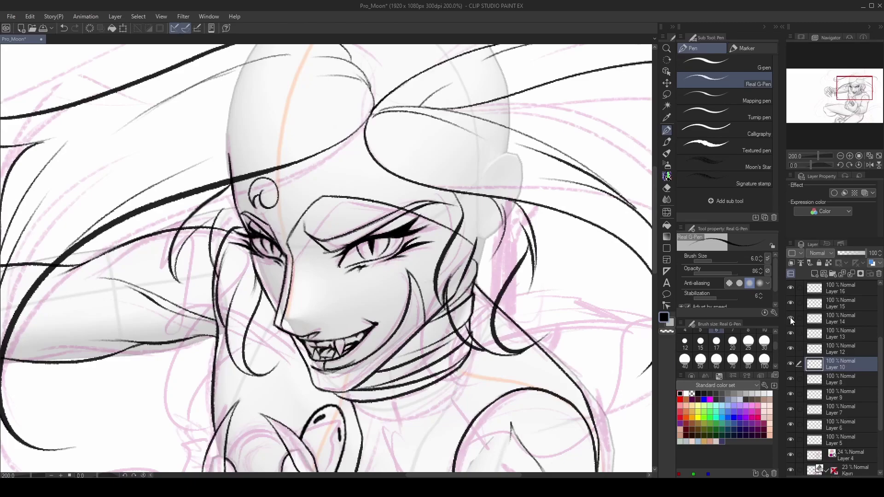
scroll(870, 346, "down", 1)
scroll(881, 372, "up", 2)
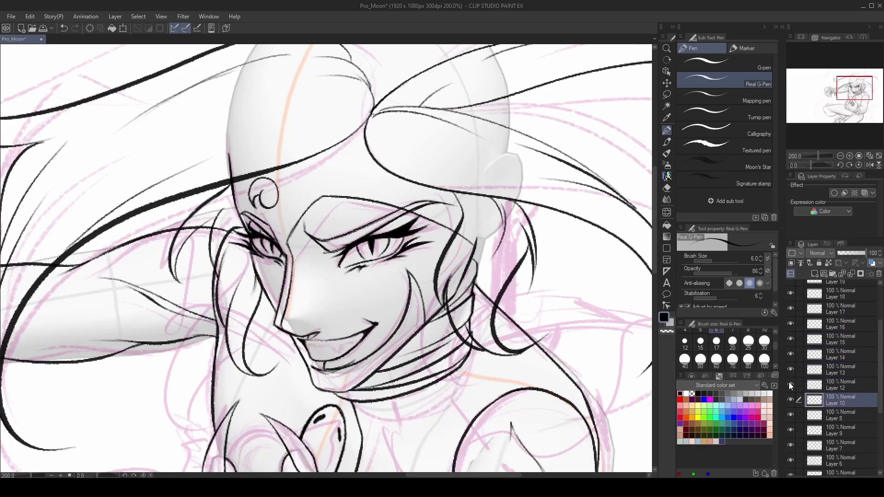
Erase the face contour line that crosses the hair at the forehead on Layer 13.
left_click(825, 370)
key("e")
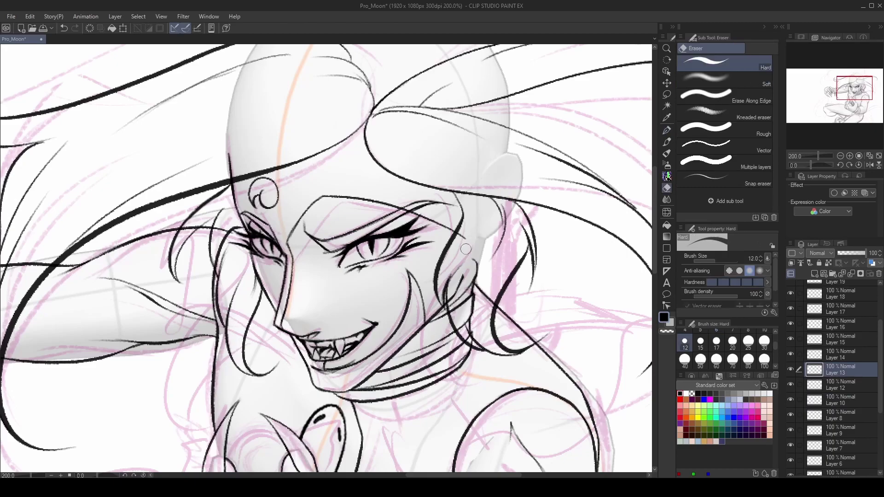
left_click_drag(239, 161, 234, 175)
key("p")
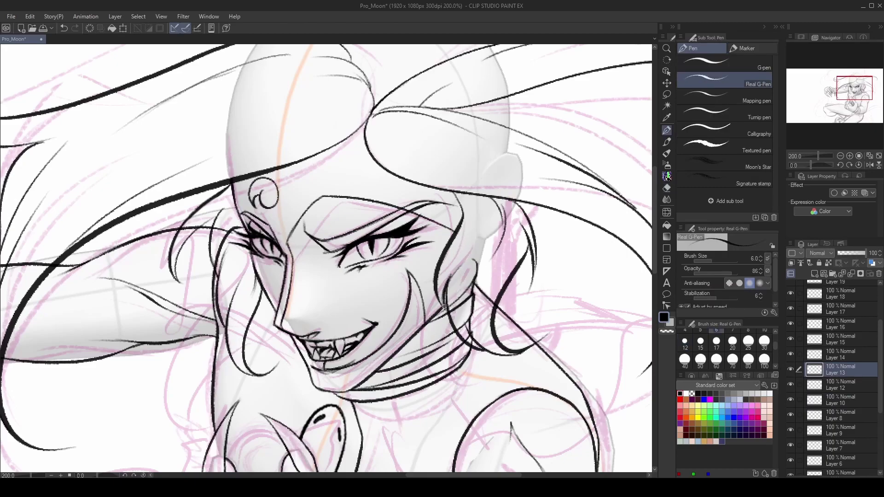
Erase the jaw and ear line behind the side hair strand on Layer 16.
left_click(839, 324)
key("e")
left_click_drag(474, 265, 477, 342)
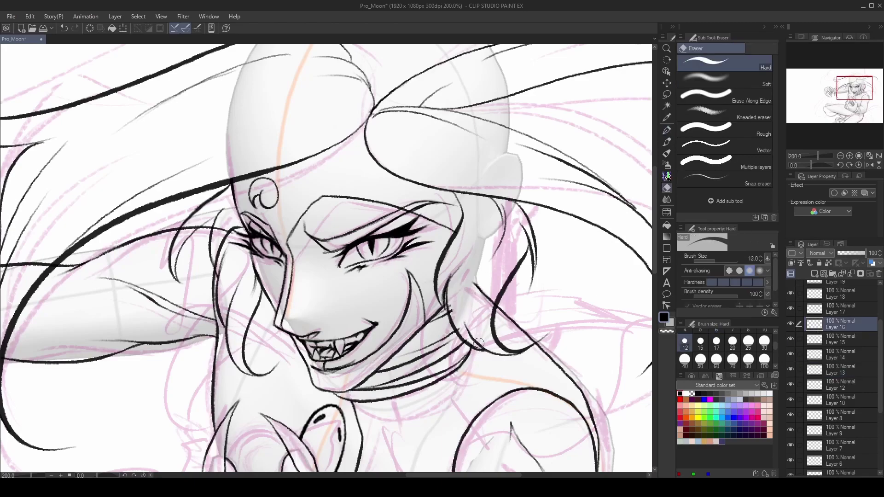
Erase the outstretched arm's upper line where it overlaps the hair strands beside the face on Layer 15.
scroll(838, 355, "up", 2)
left_click(815, 353)
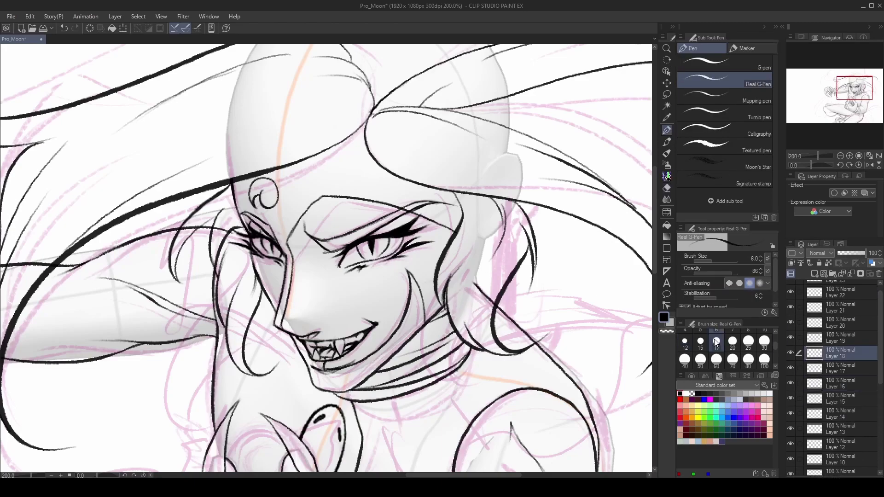
key("p")
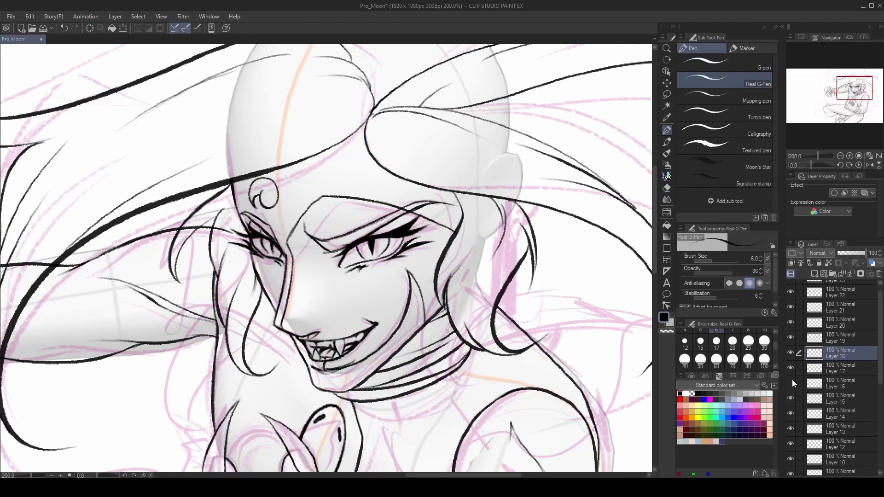
left_click(813, 399)
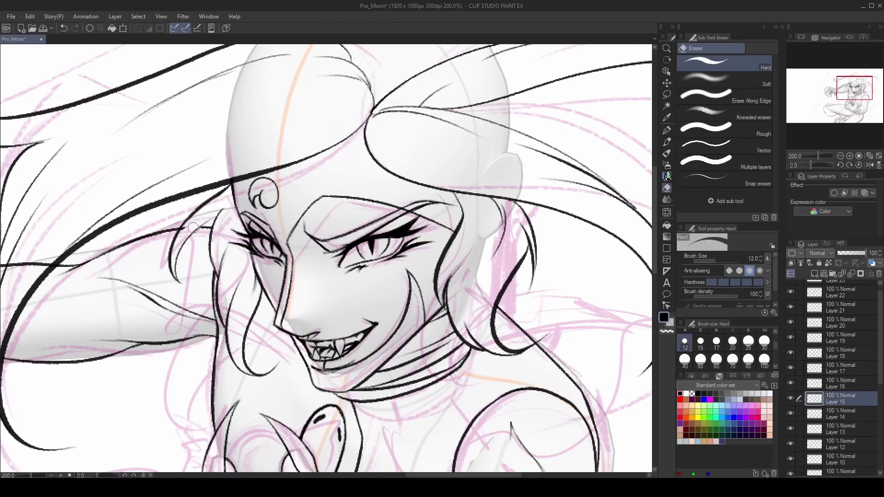
scroll(542, 394, "down", 1)
left_click_drag(542, 394, 548, 436)
scroll(543, 329, "down", 1)
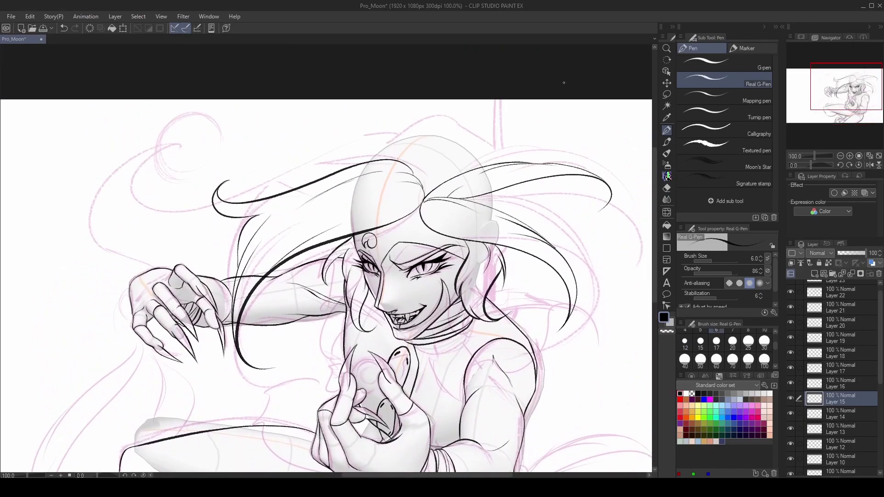
On Layer 24, ink the first swept-back hair strokes over the crown of the head.
scroll(414, 401, "up", 1)
scroll(842, 323, "up", 1)
left_click(828, 288)
left_click_drag(415, 230, 432, 272)
mouse_move(434, 190)
left_mouse_down()
mouse_move(326, 228)
mouse_move(261, 294)
mouse_move(433, 189)
left_mouse_up()
scroll(436, 273, "down", 3)
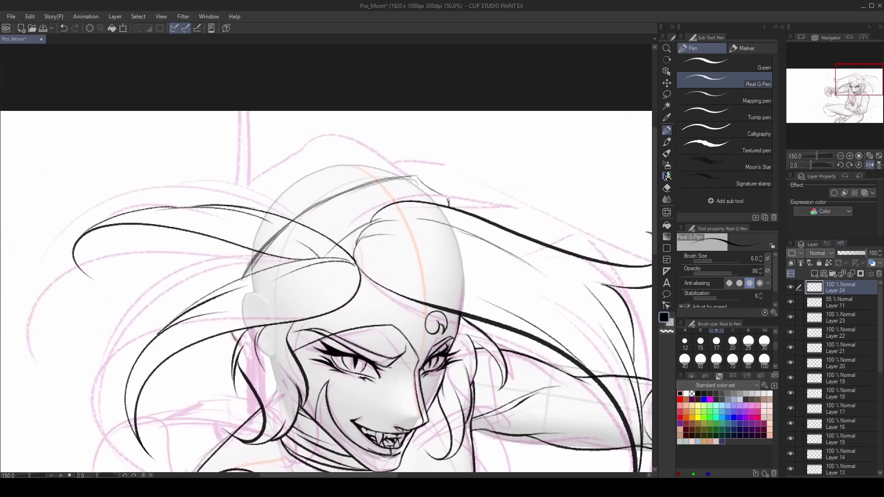
Ink the hairline edge and several thin swept-back strands across the crown, undoing and redrawing misplaced strokes.
left_click_drag(437, 195, 324, 220)
key("ctrl+z")
left_click_drag(414, 179, 330, 207)
left_click_drag(386, 203, 323, 233)
key("ctrl+z")
left_click_drag(415, 179, 321, 204)
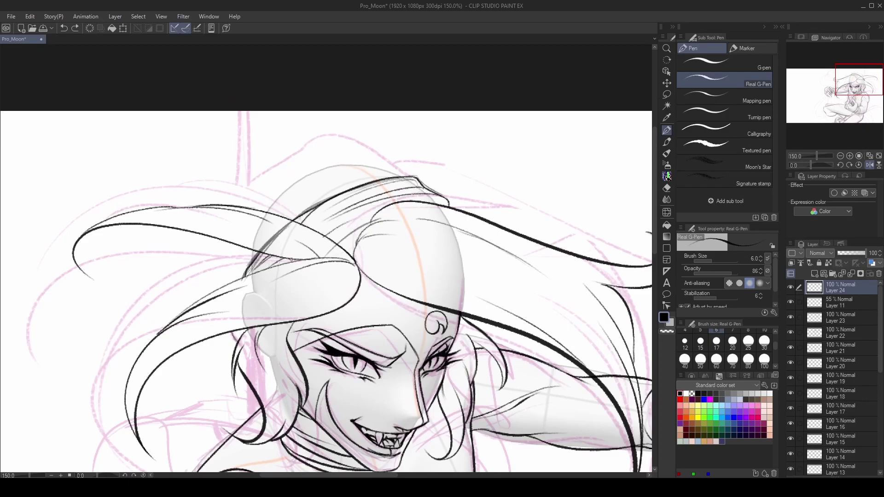
left_click_drag(387, 218, 304, 267)
left_click_drag(367, 232, 300, 277)
Erase the crown strand overlaps near the parting and hide Layer 11.
key("e")
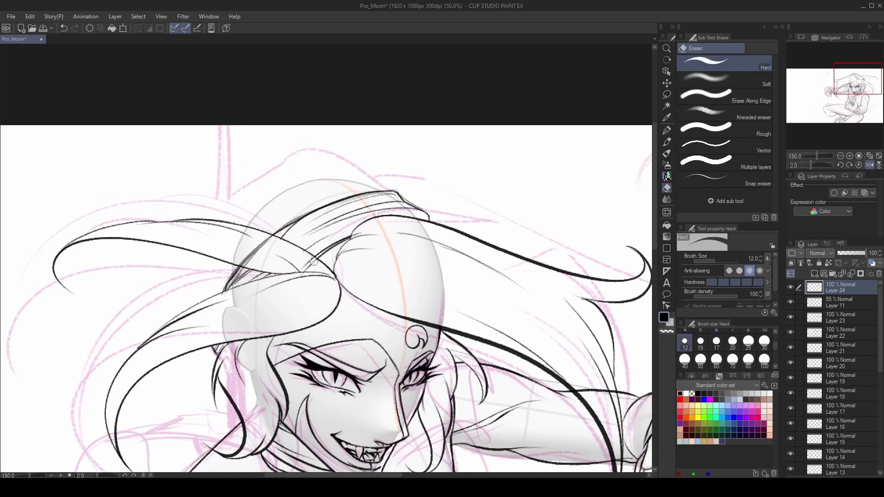
key("p")
left_click(792, 302)
key("h")
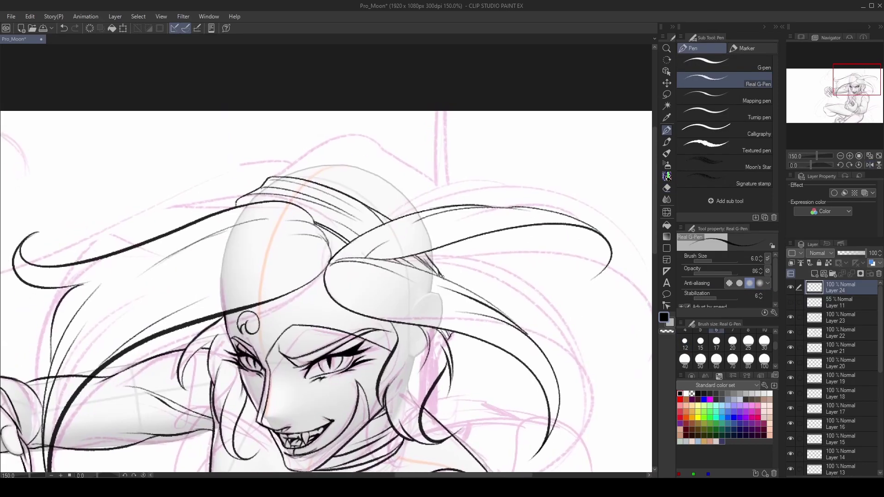
mouse_move(337, 238)
left_mouse_down()
mouse_move(353, 214)
mouse_move(357, 161)
left_mouse_up()
left_click_drag(504, 383, 546, 345)
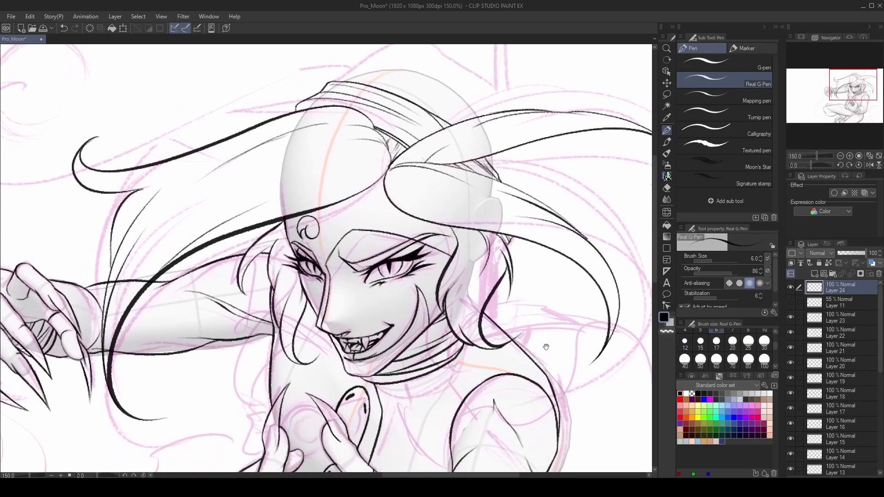
Add a new layer and ink a large outer hair lock sweeping around and behind the head.
scroll(547, 345, "down", 1)
left_click(815, 273)
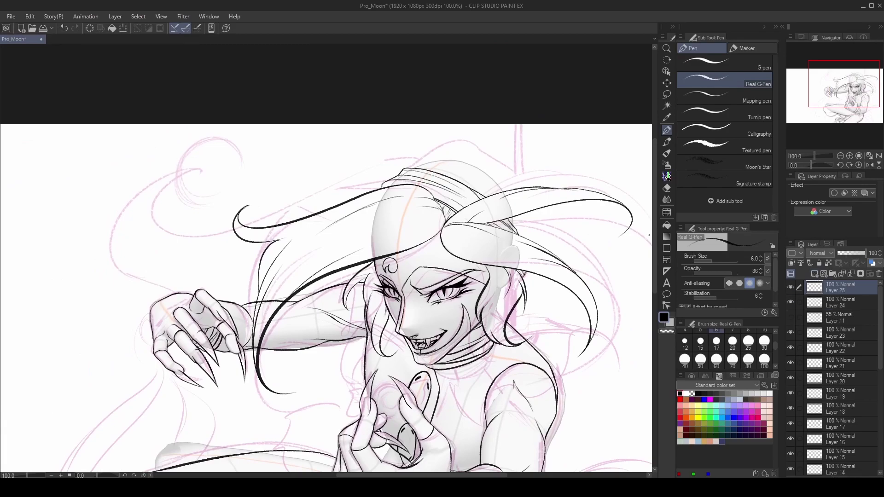
mouse_move(544, 252)
left_mouse_down()
mouse_move(465, 134)
mouse_move(423, 140)
mouse_move(166, 221)
mouse_move(156, 308)
left_mouse_up()
Lasso the flowing end of the large outer hair lock and transform it into place above the hand.
key("m")
mouse_move(445, 146)
left_mouse_down()
mouse_move(323, 131)
mouse_move(106, 207)
mouse_move(198, 353)
left_mouse_up()
key("ctrl+t")
mouse_move(324, 316)
left_mouse_down()
mouse_move(355, 306)
mouse_move(436, 313)
left_mouse_up()
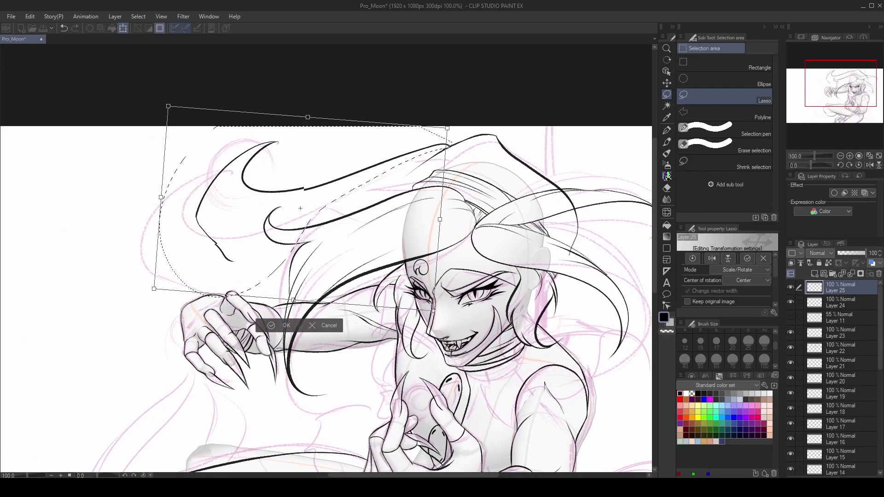
key("Return")
key("p")
key("h")
key("h")
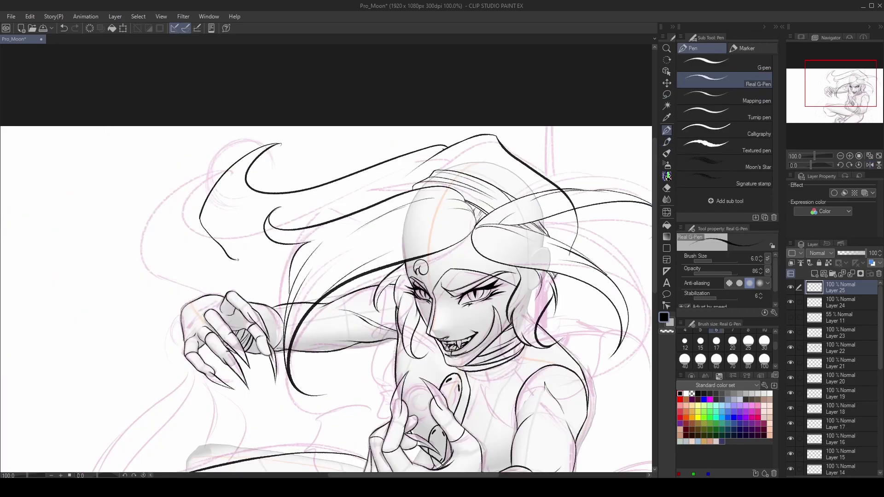
Extend the lower edge of the large outer hair lock toward the strands below, undoing the last stroke.
left_click_drag(358, 275, 307, 304)
key("e")
key("p")
key("h")
key("h")
key("ctrl+z")
Erase and re-ink the top edge of the outer hair lock so it joins the crown contour.
key("e")
left_click_drag(400, 177, 456, 167)
key("p")
left_click_drag(371, 199, 456, 177)
left_click_drag(304, 205, 407, 180)
key("h")
key("h")
key("e")
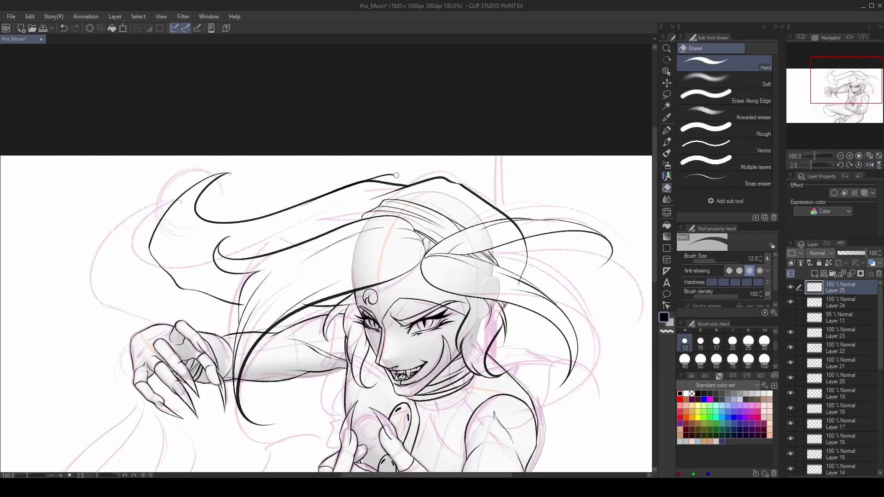
key("p")
Ink a tighter contour behind the head and erase the old outer curve.
scroll(455, 179, "up", 1)
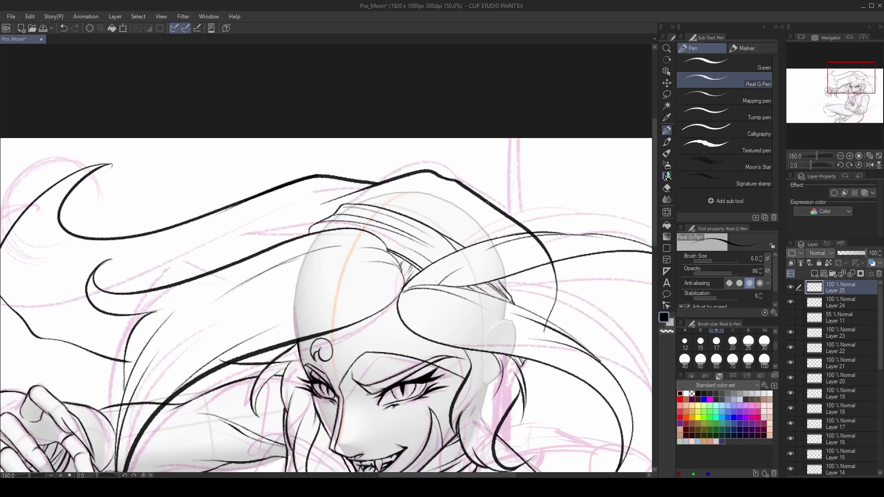
scroll(475, 190, "down", 1)
mouse_move(486, 219)
left_mouse_down()
mouse_move(496, 247)
mouse_move(484, 258)
left_mouse_up()
scroll(485, 249, "up", 1)
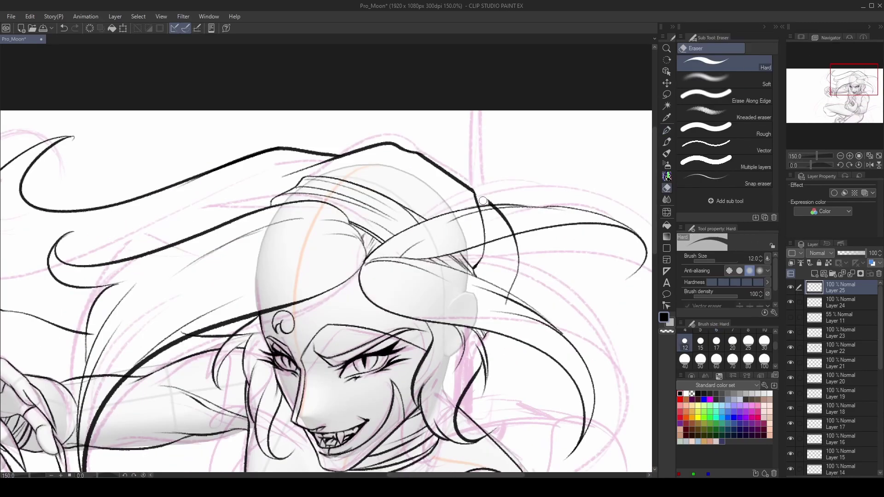
key("h")
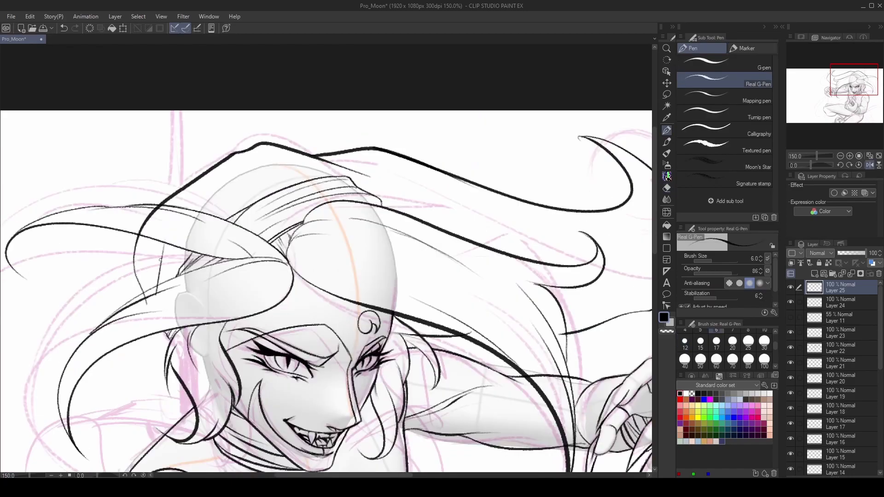
key("e")
left_click_drag(152, 277, 138, 253)
key("h")
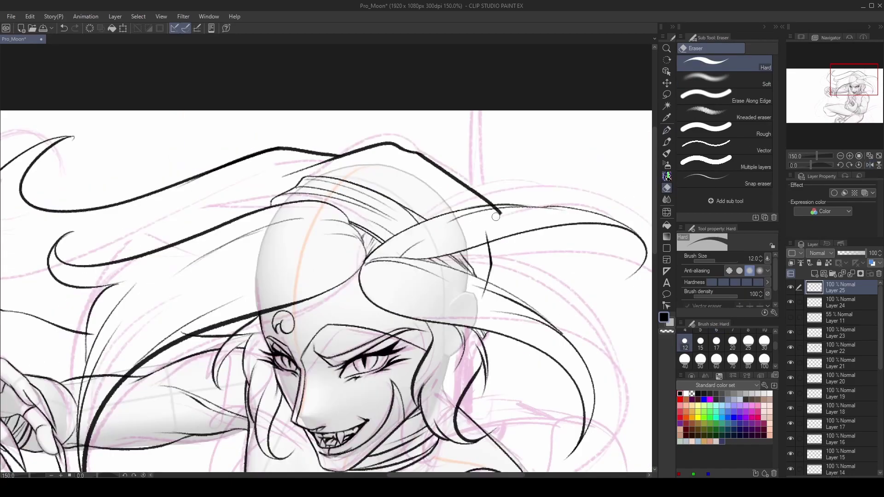
Thicken the crown's rear contour and erase the part that overlaps the front hair lock.
key("p")
left_click_drag(480, 206, 455, 184)
key("h")
left_click_drag(221, 157, 199, 174)
key("e")
left_click_drag(157, 209, 192, 183)
key("h")
key("ctrl+alt+0")
Lasso the large outer hair lock, transform it smaller and closer to the head, and clear the selection.
left_click(667, 106)
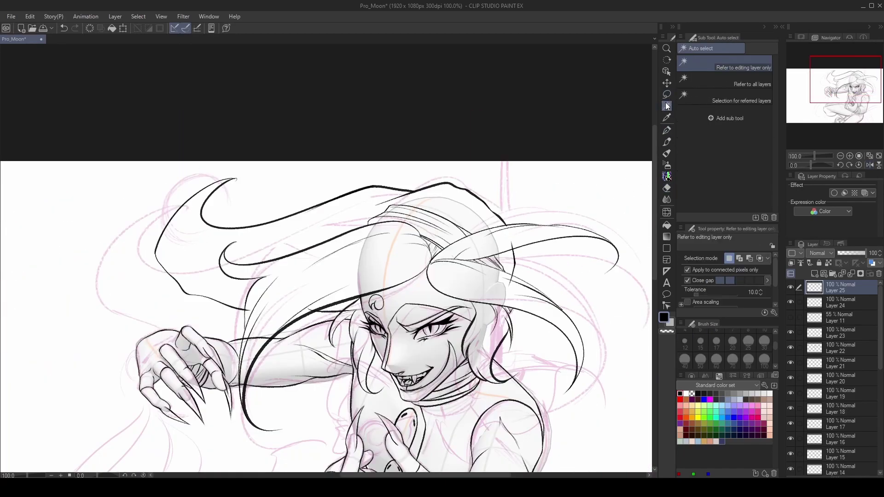
key("m")
mouse_move(528, 225)
left_mouse_down()
mouse_move(335, 118)
mouse_move(395, 258)
left_mouse_up()
key("ctrl+t")
left_click_drag(346, 359, 266, 363)
key("Return")
left_click(266, 363)
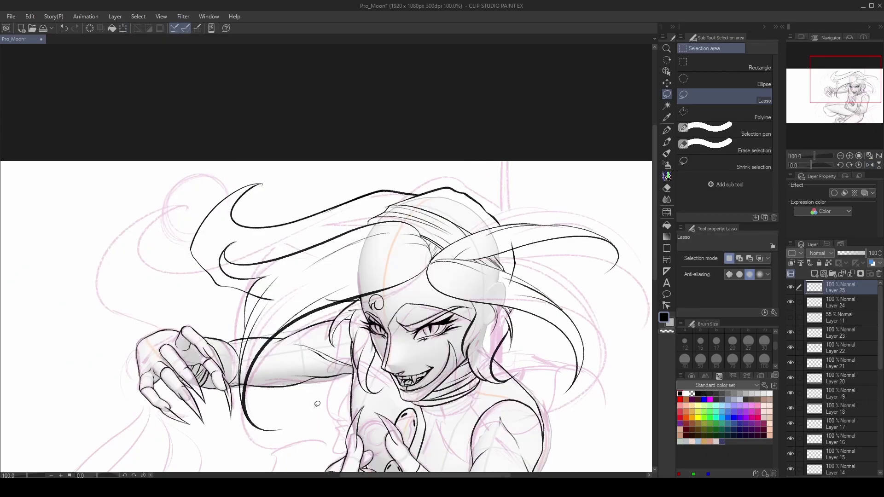
key("ctrl+z")
key("ctrl+d")
Re-ink the crown contour from its peak to the back of the head and erase its rough edges.
scroll(385, 329, "up", 1)
key("h")
key("p")
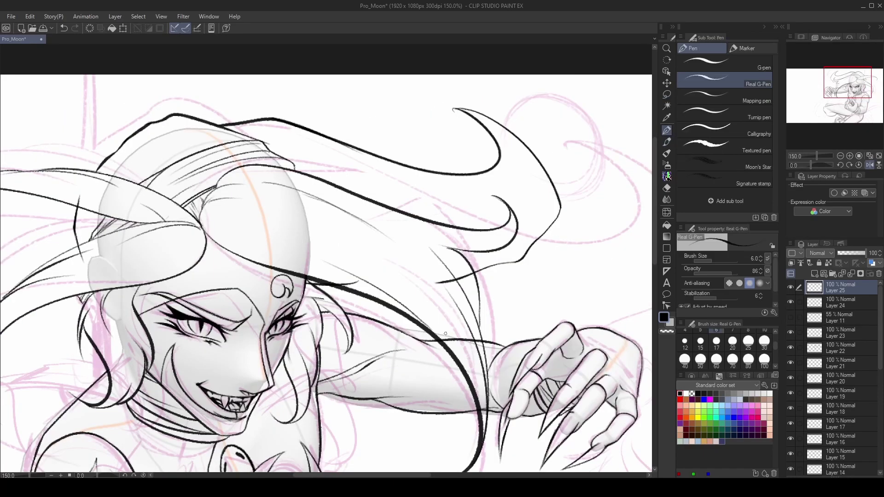
left_click_drag(255, 144, 351, 198)
left_click_drag(273, 168, 198, 216)
key("e")
left_click_drag(225, 189, 284, 161)
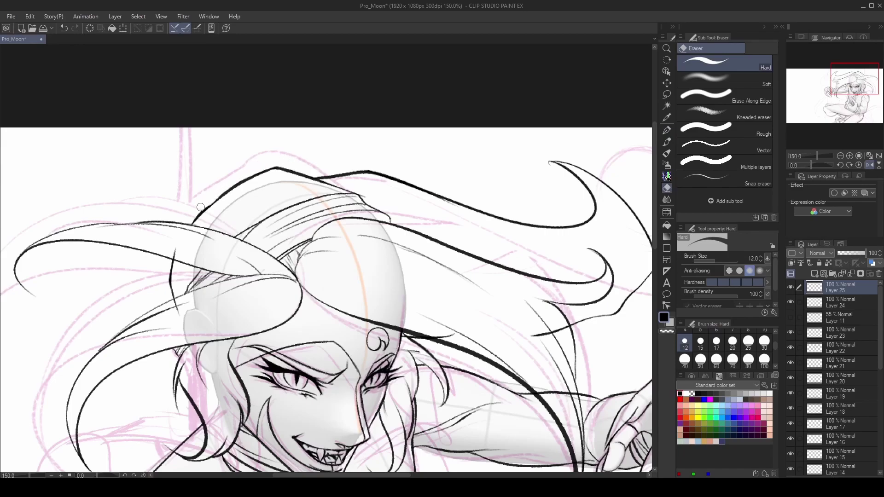
Trim the lower end of the short contour line behind the head.
left_click_drag(179, 295, 176, 308)
key("p")
key("h")
key("e")
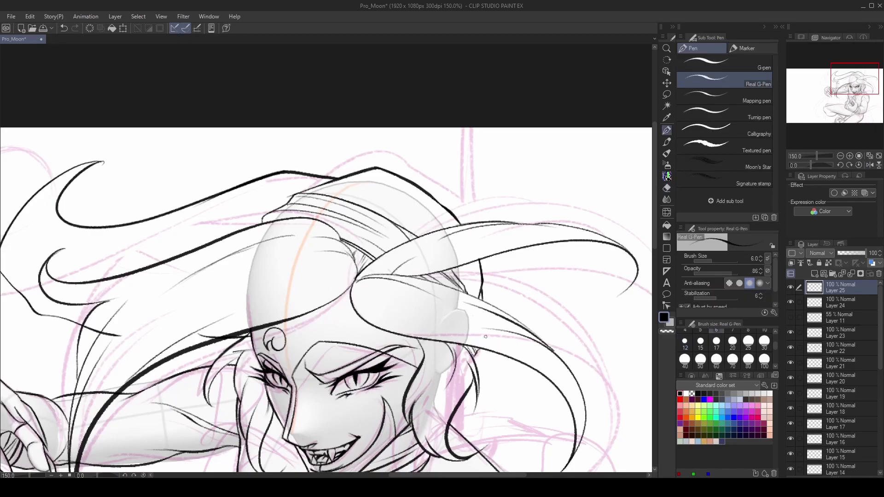
Clean up the lower end of the outer hair lock where it meets the strands below.
key("p")
left_click_drag(502, 347, 598, 327)
key("e")
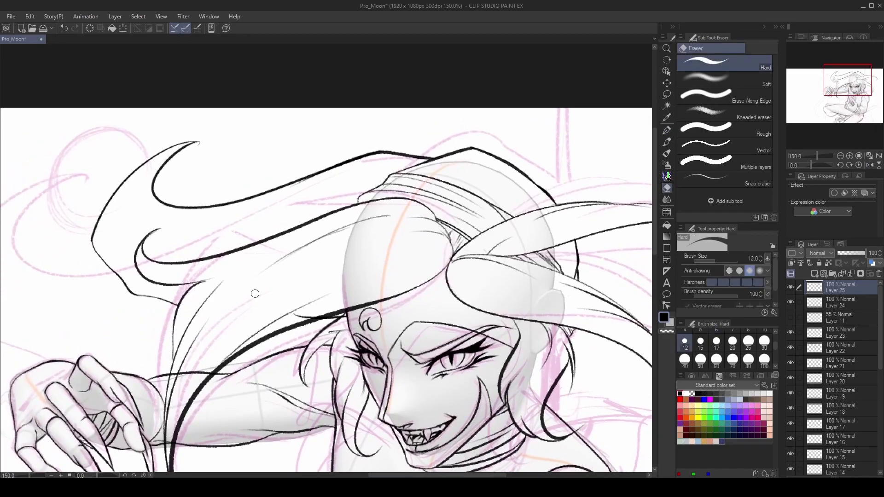
key("p")
left_click_drag(354, 313, 354, 291)
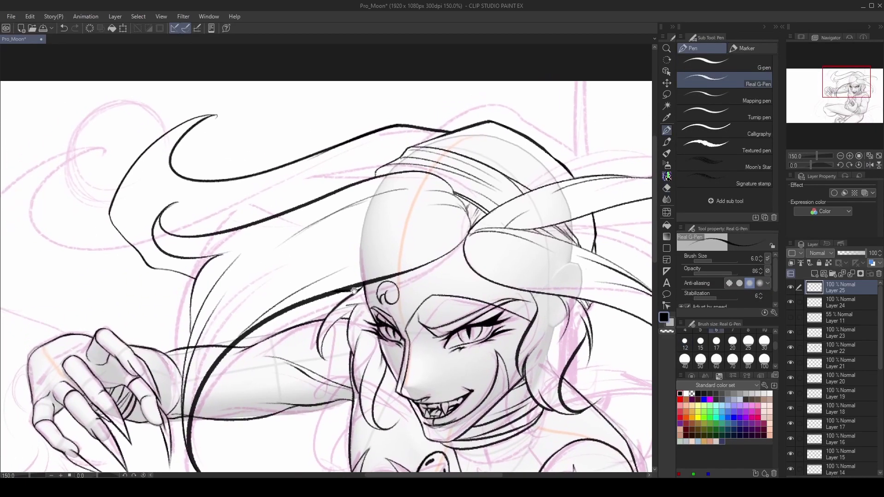
Switch to Layer 24 and ink a circle at the tip of the outer hair lock.
mouse_move(281, 183)
left_mouse_down()
mouse_move(299, 224)
mouse_move(339, 253)
left_mouse_up()
key("alt+bracketleft")
mouse_move(274, 159)
left_mouse_down()
mouse_move(317, 161)
mouse_move(342, 200)
mouse_move(329, 194)
left_mouse_up()
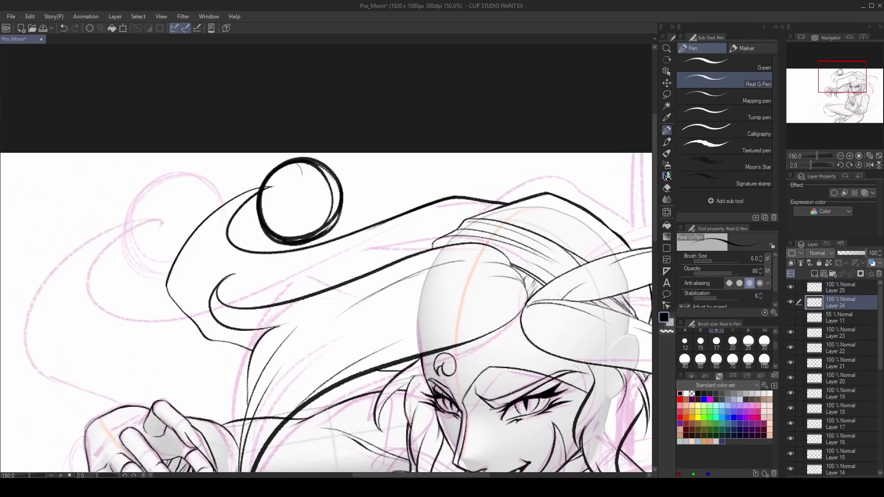
Erase the circle's doubled strokes and refine its outline, reducing the hard eraser to size 30.
key("e")
key("ctrl+z")
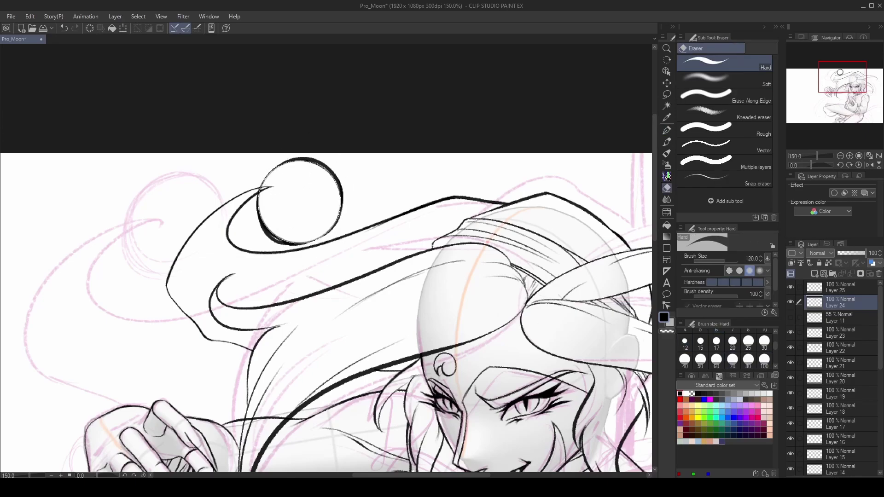
key("bracketleft")
key("bracketleft")
key("bracketleft")
key("bracketleft")
key("bracketleft")
key("bracketleft")
key("bracketleft")
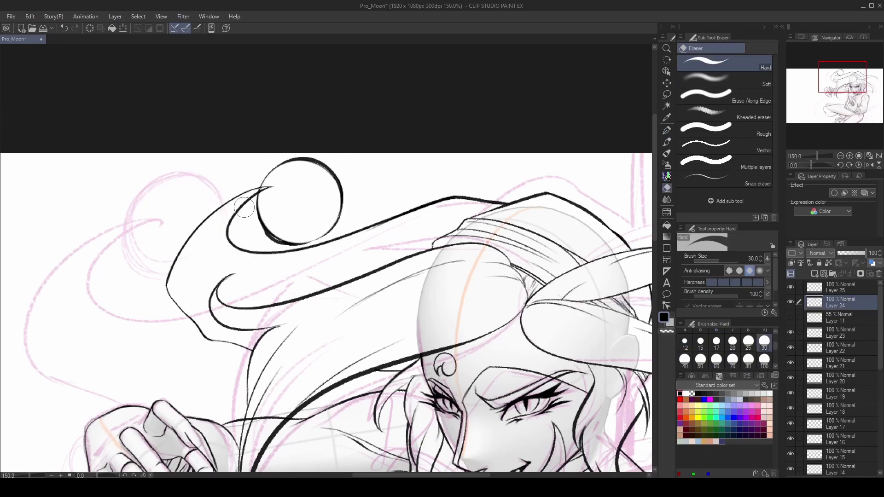
left_click_drag(253, 233, 285, 254)
key("p")
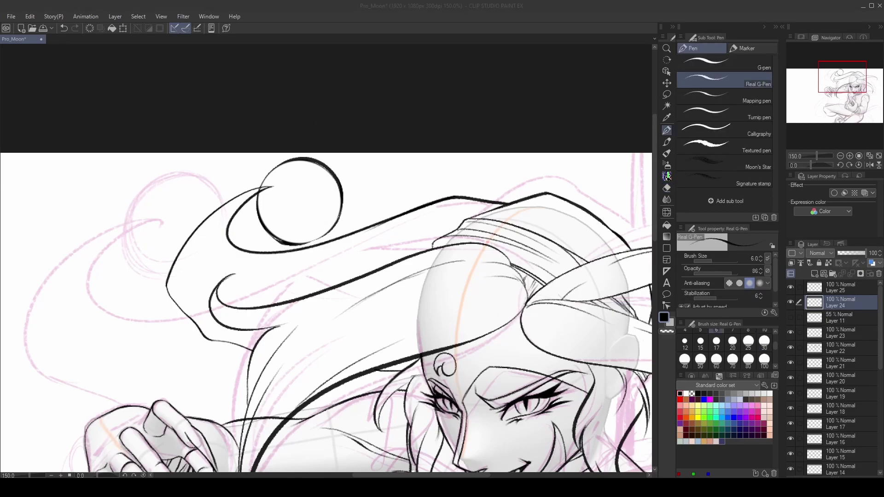
key("e")
key("p")
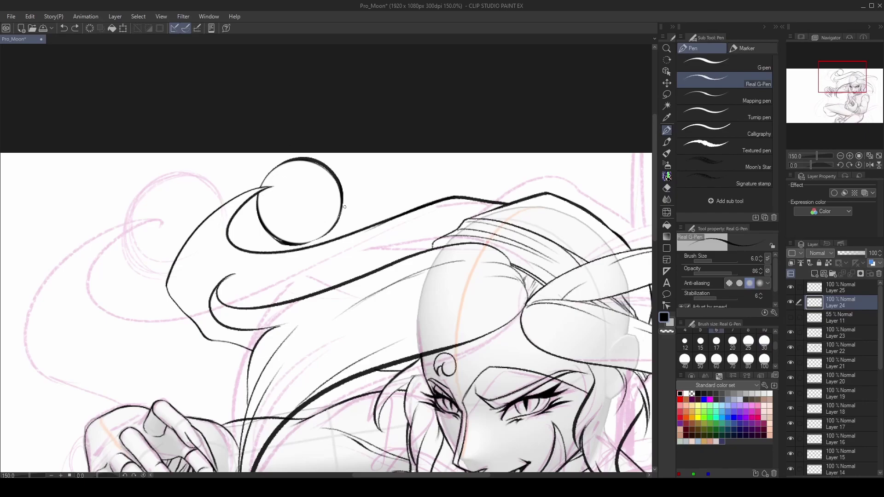
Reshape the bent knee and thigh outline on Layer 19 with the Liquify tool and a larger brush.
scroll(483, 330, "down", 4)
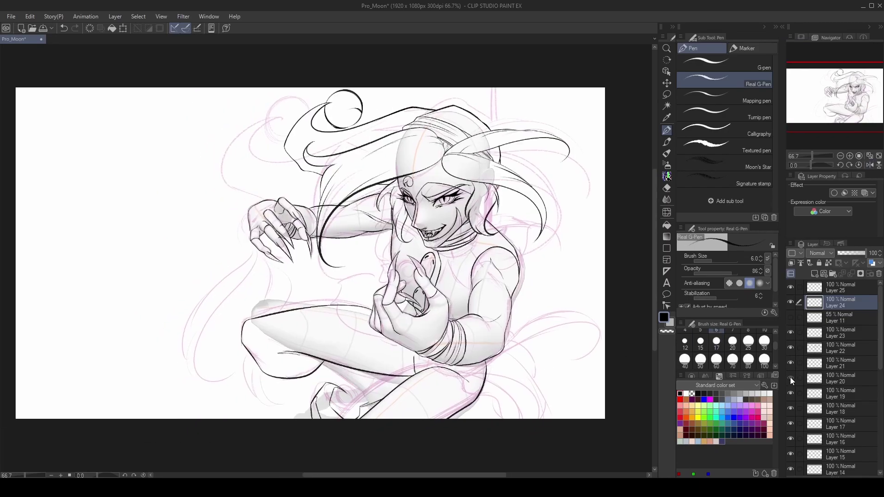
left_click(824, 394)
left_click(667, 212)
mouse_move(293, 350)
left_mouse_down()
mouse_move(281, 346)
mouse_move(295, 341)
left_mouse_up()
key("bracketright")
key("bracketright")
left_click_drag(374, 343, 257, 297)
Erase the overlapping lines where the bent knee's lower curve meets the thigh on Layer 19, using the hard eraser at size 20.
key("p")
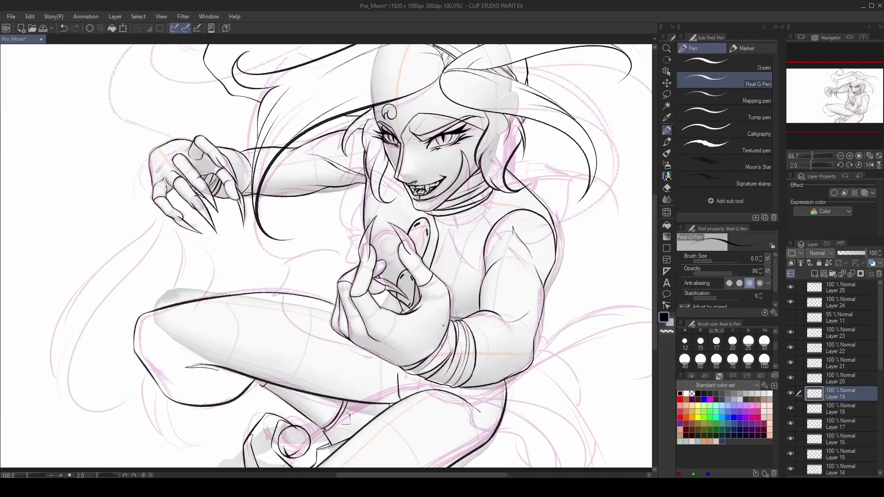
scroll(327, 400, "up", 4)
key("e")
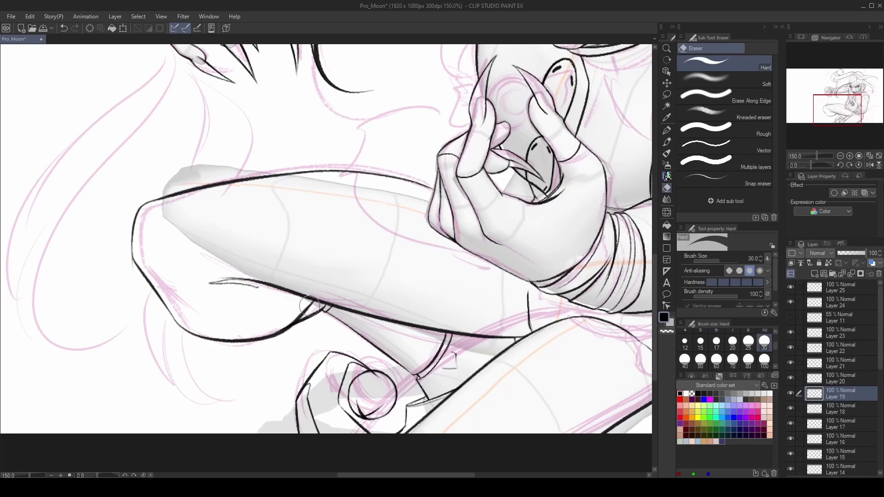
key("bracketleft")
key("bracketleft")
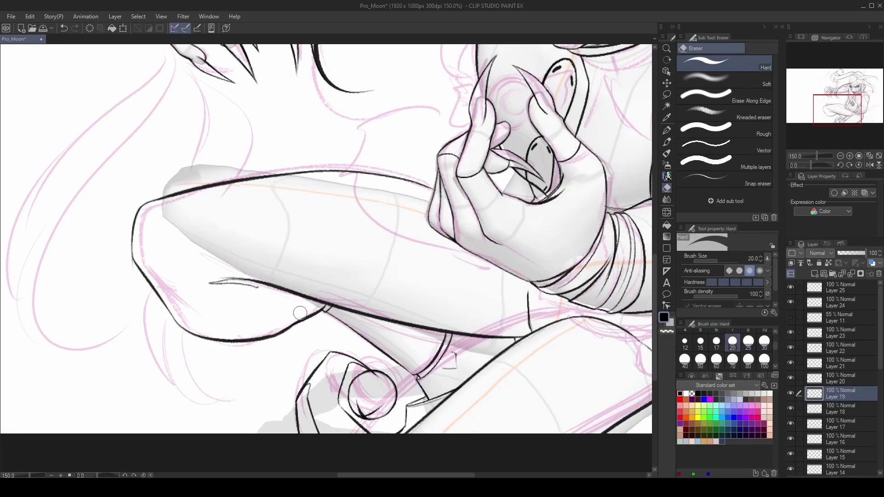
key("p")
scroll(304, 369, "down", 4)
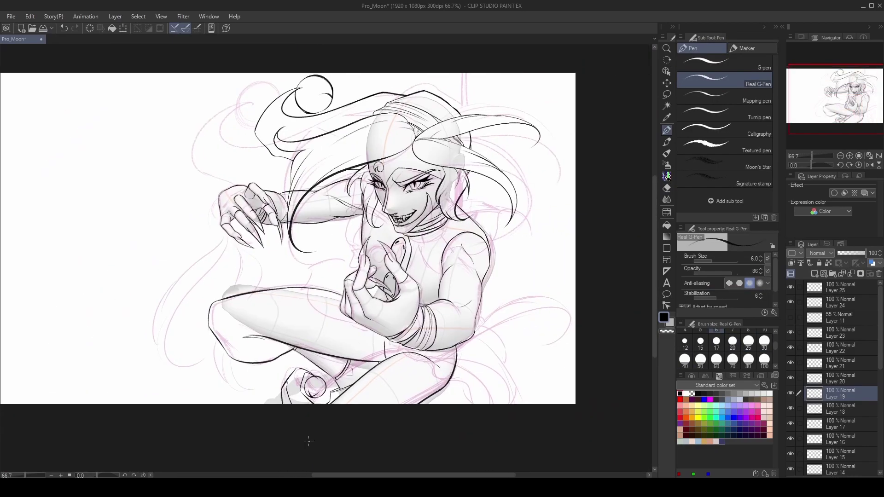
Touch up the line art on Layers 22 and 15 with the pen and eraser, and save the drawing.
scroll(517, 71, "up", 5)
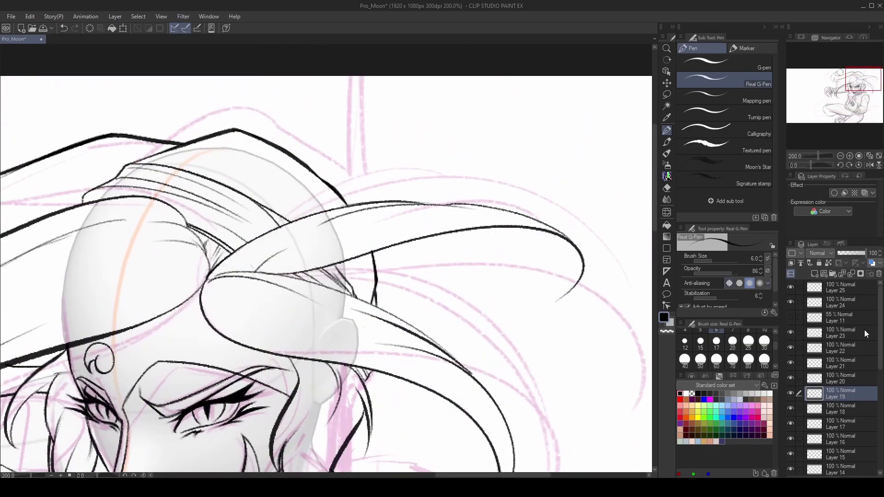
left_click(792, 349)
scroll(367, 203, "down", 3)
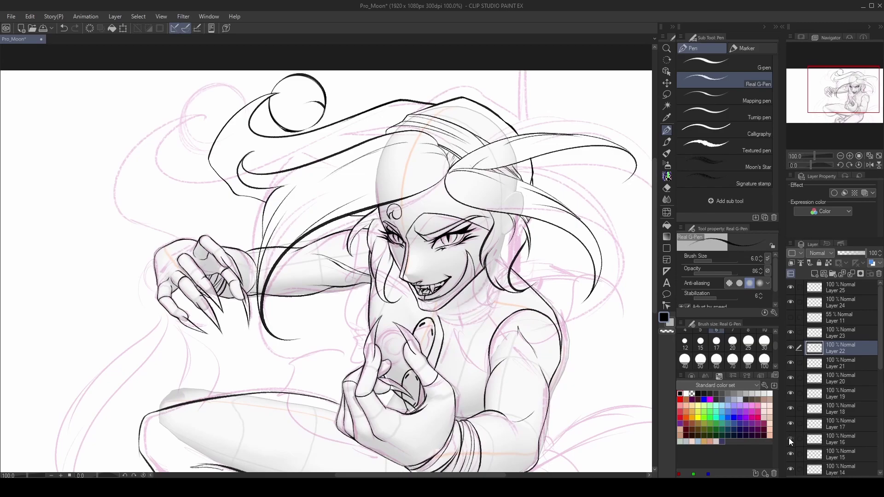
left_click(793, 455)
key("e")
key("p")
scroll(261, 284, "down", 5)
key("ctrl+s")
left_click_drag(531, 379, 471, 387)
scroll(865, 384, "down", 5)
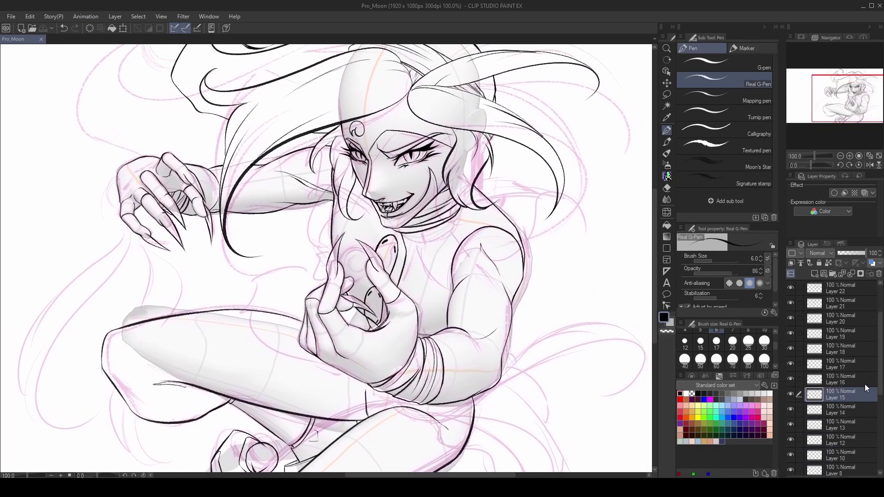
Lower the Layer 4 sketch to 18% opacity and group the line-art layers from Layer 5 to Layer 25 in a folder.
left_click(863, 380)
scroll(844, 339, "up", 5)
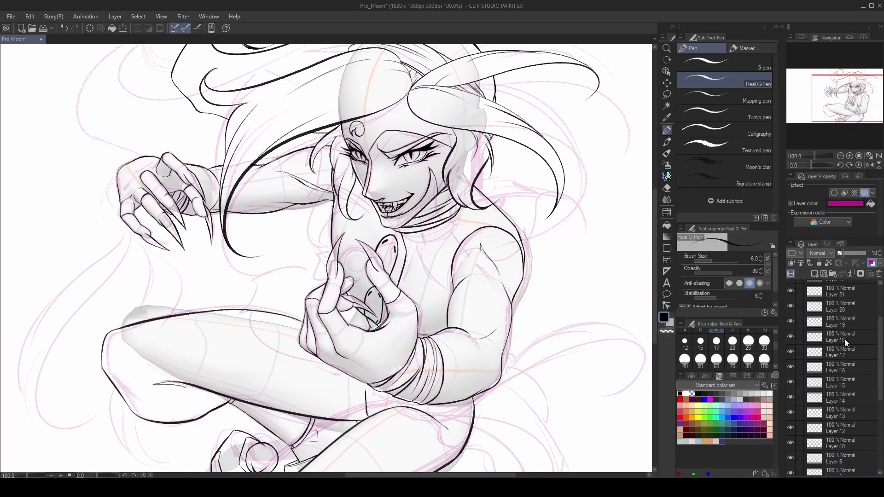
left_click(843, 290)
key("h")
key("h")
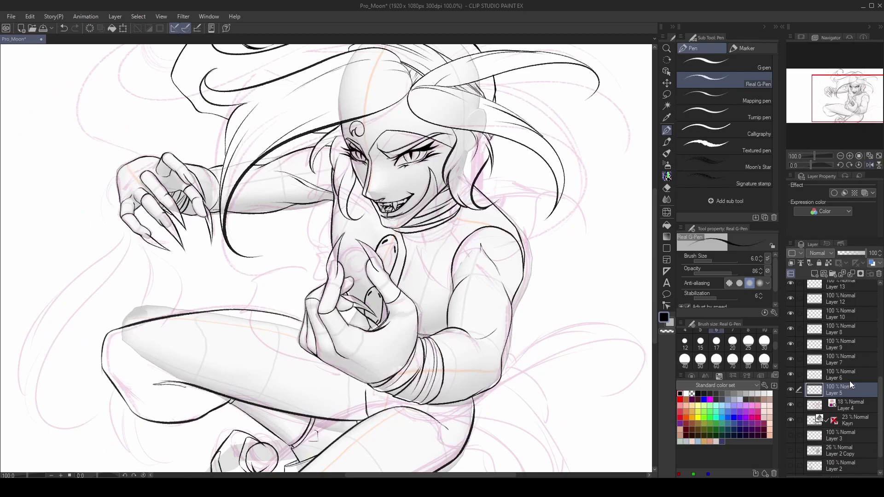
scroll(824, 316, "down", 1)
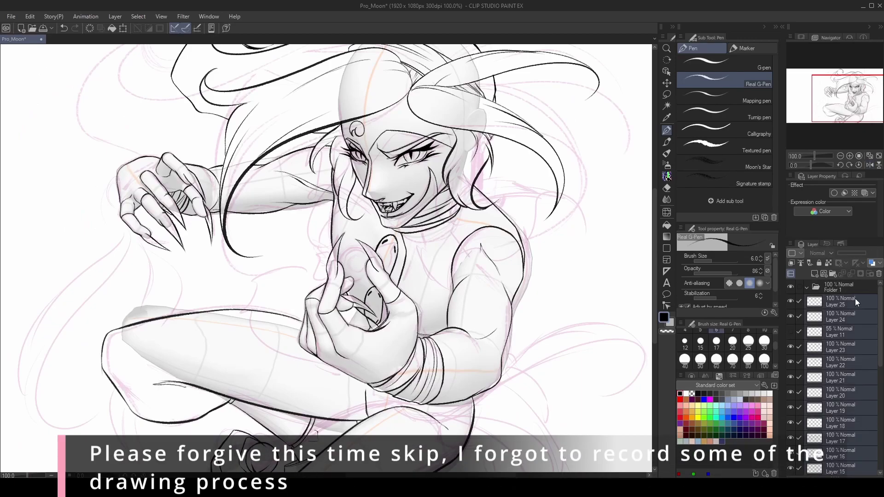
Collapse Folder 1 and create a new folder with a new raster layer for the next line art.
left_click(806, 286)
left_click(832, 273)
left_click(815, 274)
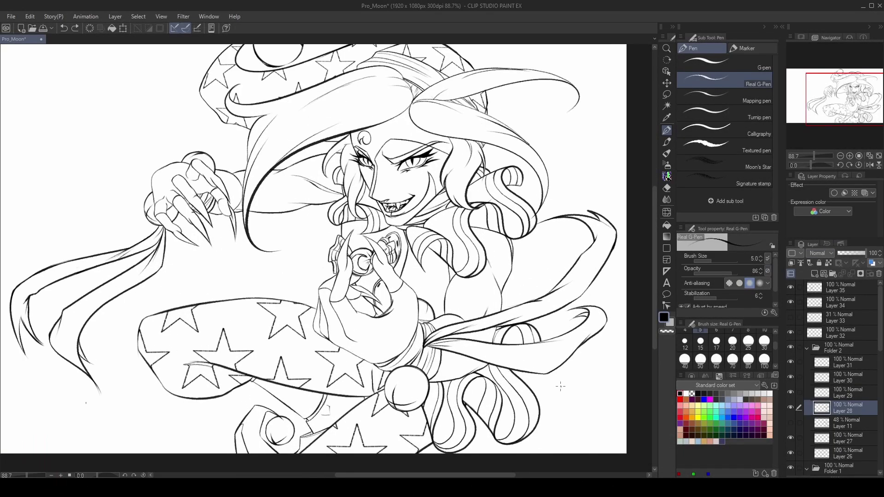
Move Layers 32, 34 and 35 into Folder 2, collapse the folders and delete Layer 33.
left_click_drag(844, 332, 829, 347)
left_click(806, 332)
left_click_drag(834, 302, 826, 335)
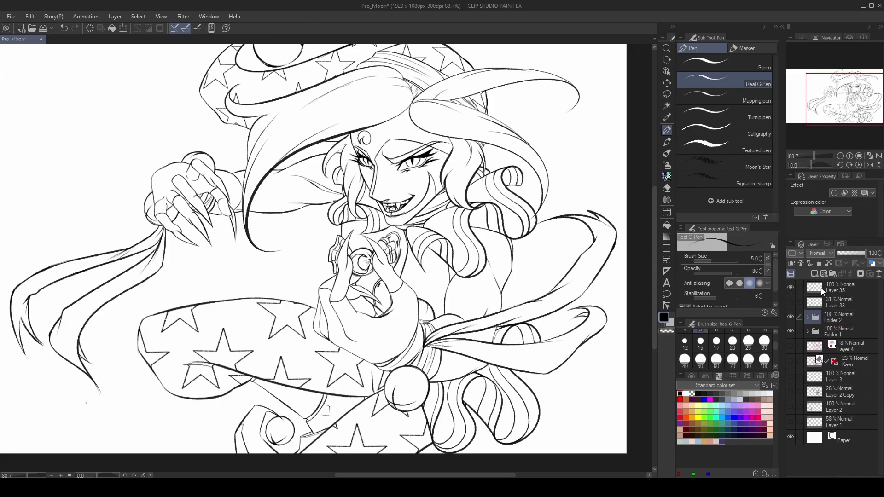
left_click(833, 288)
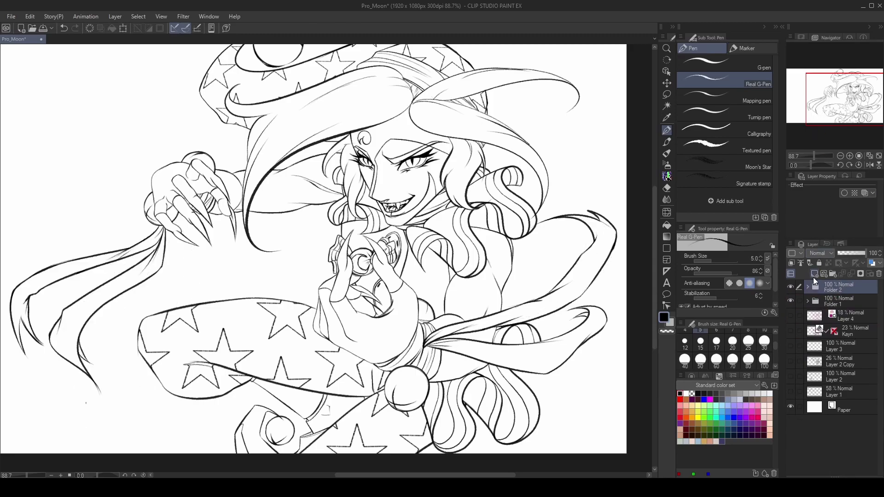
scroll(571, 389, "down", 3)
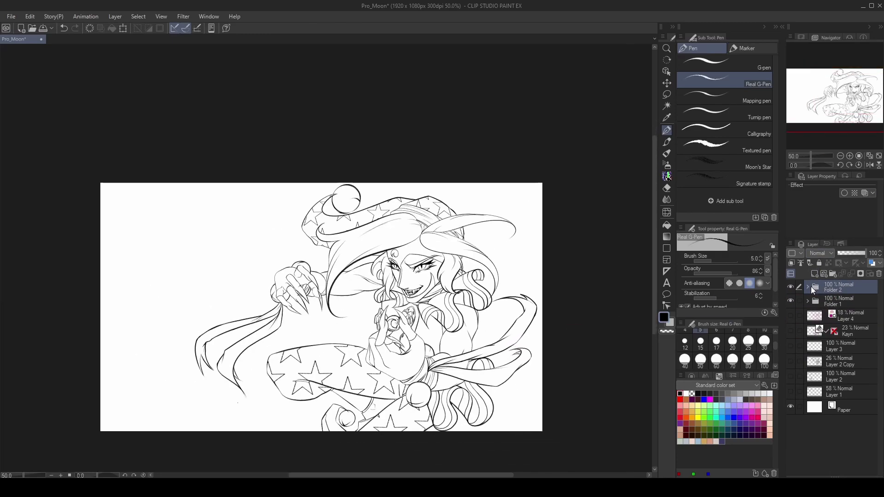
left_click(807, 286)
left_click_drag(453, 184, 454, 250)
key("ctrl+z")
key("ctrl+z")
mouse_move(475, 183)
left_mouse_down()
mouse_move(454, 318)
mouse_move(444, 318)
left_mouse_up()
key("ctrl+z")
key("ctrl+z")
left_click_drag(471, 184, 459, 248)
left_click_drag(469, 183, 463, 239)
key("m")
left_click_drag(479, 181, 453, 258)
key("Delete")
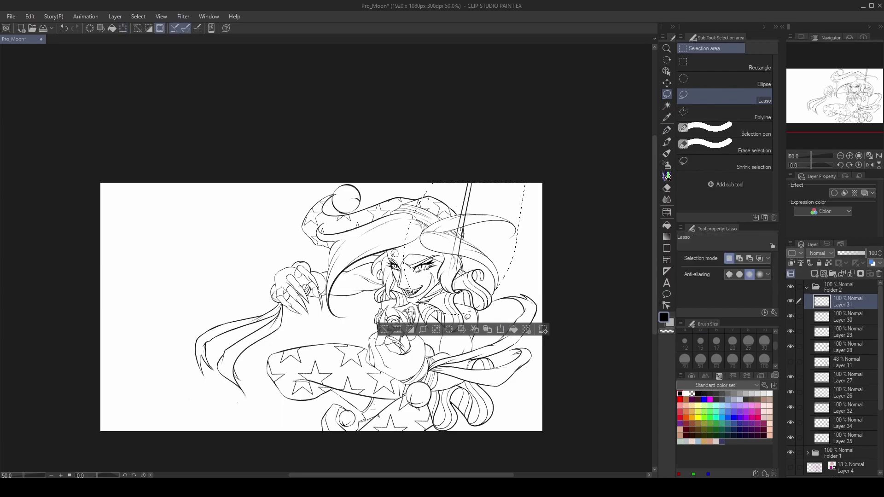
key("ctrl+d")
Create a new raster layer on top in Folder 2 and ink the staff's long diagonal shaft behind the hat.
left_click(814, 275)
left_click(667, 131)
mouse_move(489, 183)
left_mouse_down()
mouse_move(436, 299)
mouse_move(449, 288)
left_mouse_up()
Select the staff's shaft with the Lasso and rotate it slightly clockwise with a Scale/Rotate transformation.
scroll(486, 217, "up", 1)
scroll(487, 214, "up", 1)
key("m")
left_click_drag(569, 134, 482, 405)
key("ctrl+t")
left_click_drag(572, 166, 596, 158)
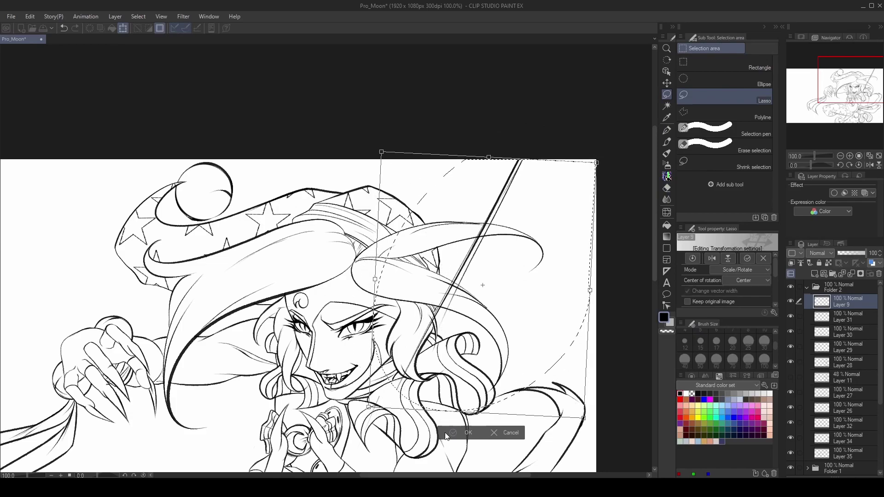
key("Return")
Refine the shaft's lines and erase the parts crossing the hat brim with the hard eraser at size 15.
left_click(663, 133)
left_click_drag(559, 295, 534, 368)
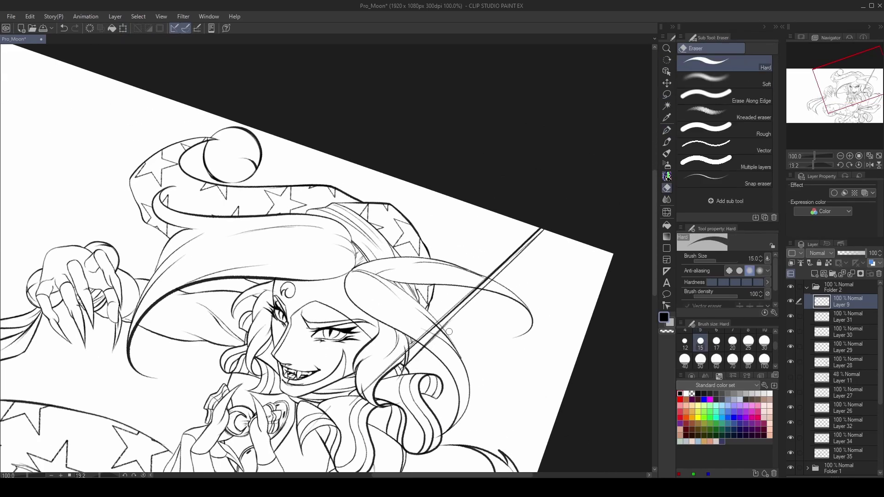
left_click(858, 165)
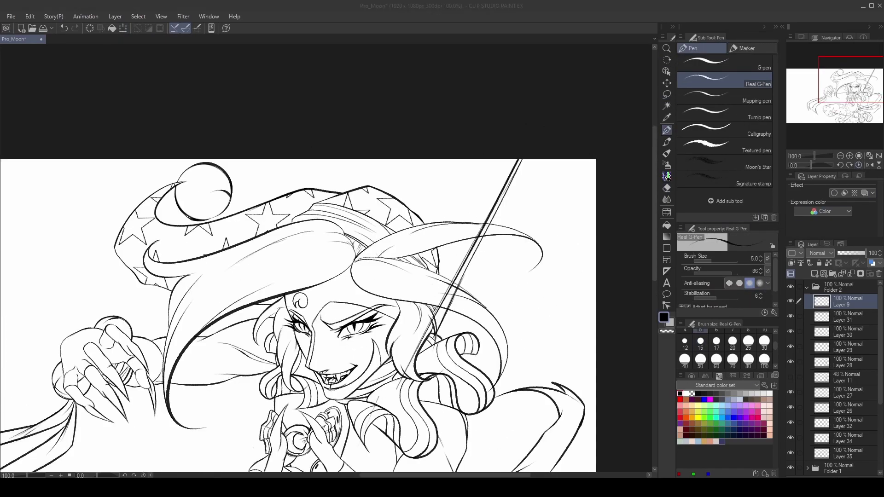
key("e")
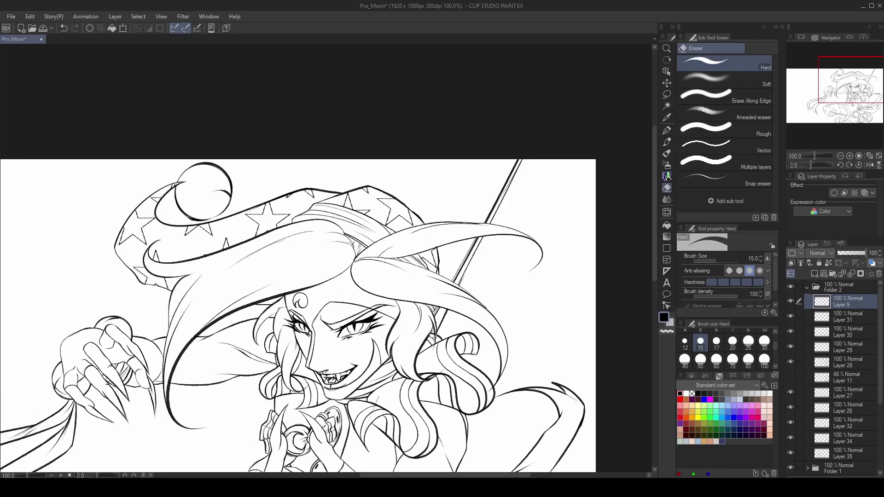
key("p")
Ink a small rounded detail beside the shaft's lower end above the hair curls and erase its excess lines.
scroll(496, 364, "down", 2)
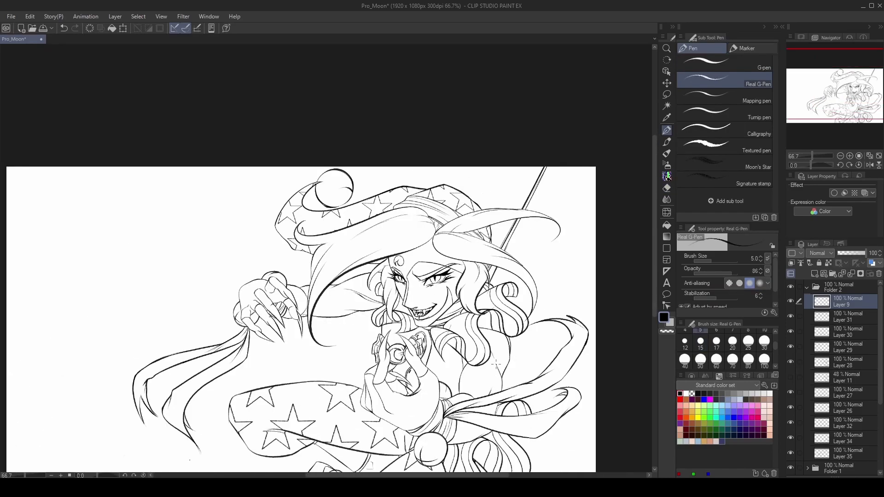
scroll(519, 277, "up", 4)
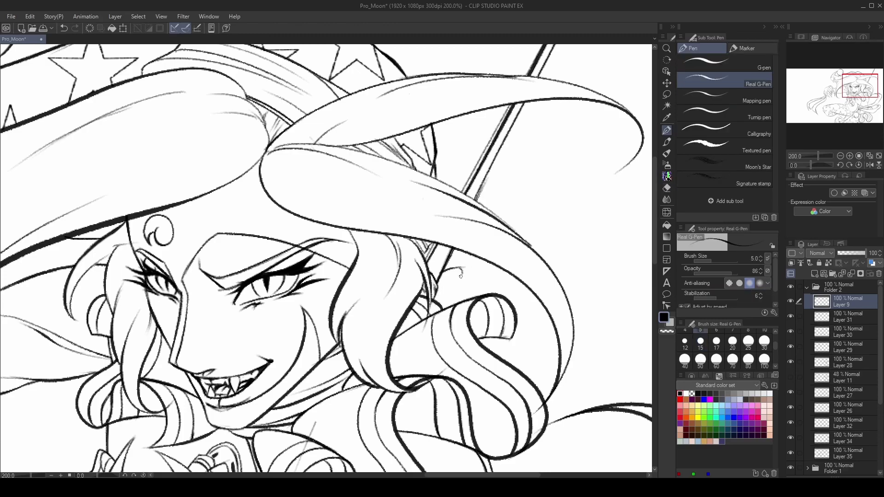
key("e")
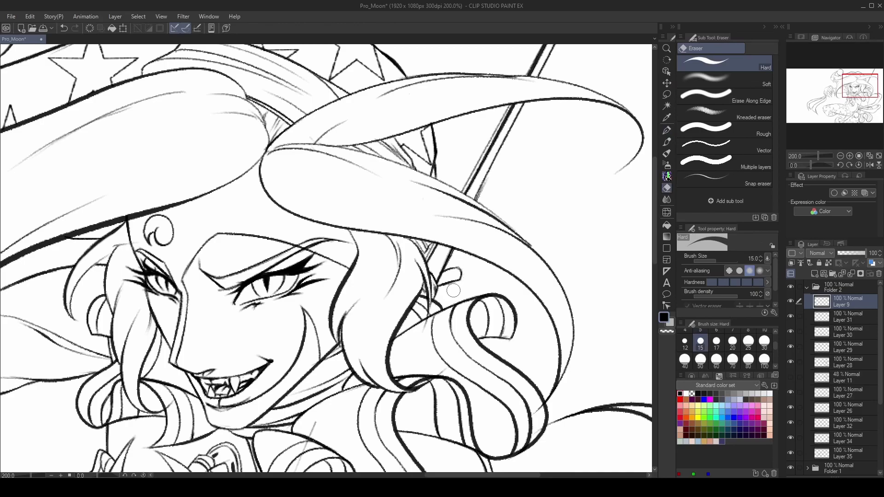
key("p")
scroll(449, 291, "down", 3)
scroll(449, 291, "up", 1)
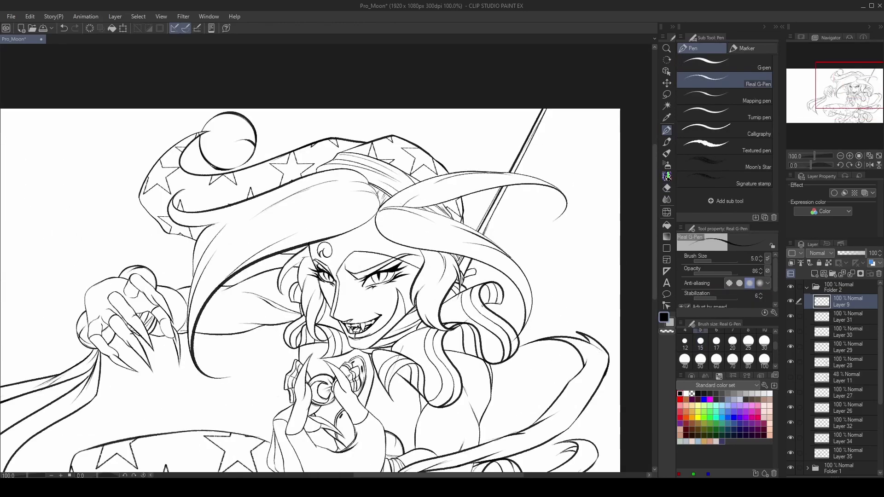
Check the line art with the staff on Layer 9 hidden, show the layer again and save the drawing.
scroll(420, 305, "down", 1)
left_click_drag(420, 405, 420, 304)
scroll(420, 305, "up", 1)
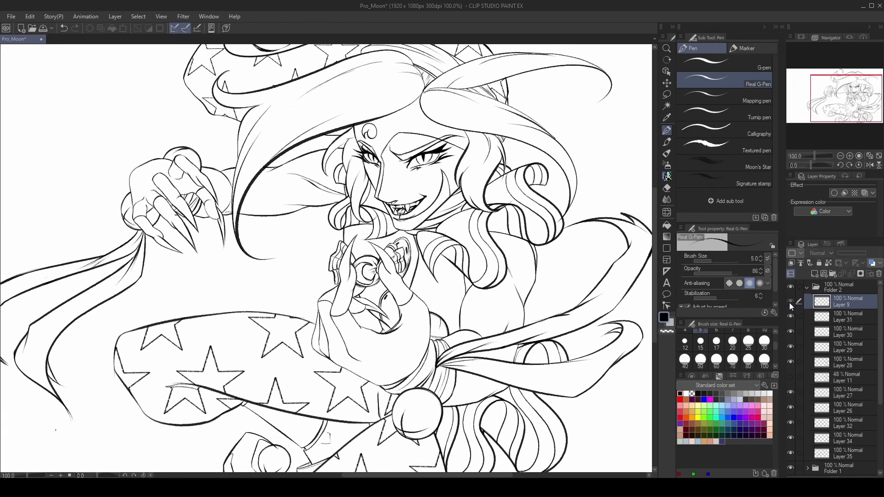
key("e")
key("p")
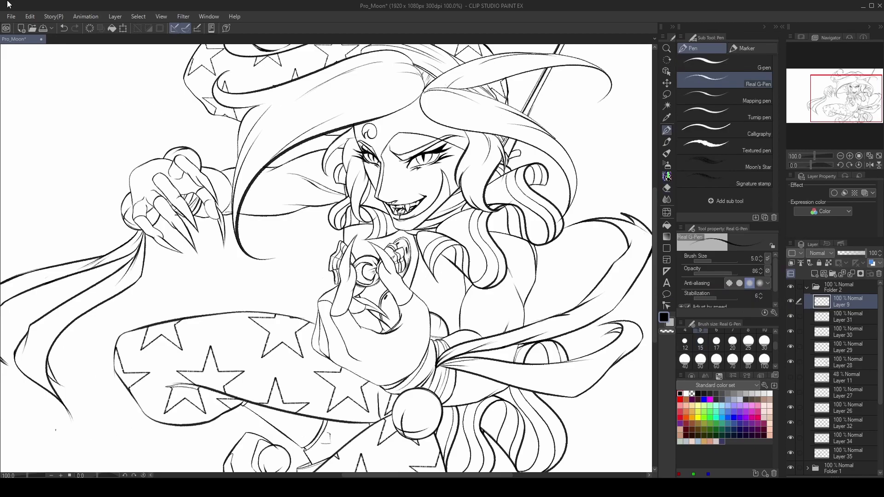
left_click(43, 28)
scroll(589, 260, "down", 1)
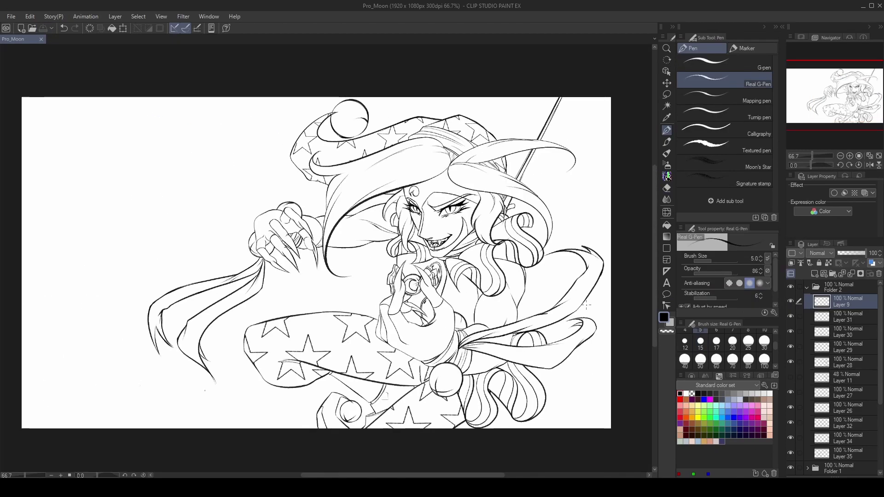
Create a new raster layer beneath Folder 1 for the flats and choose the G-pen with a dark purple colour.
left_click(807, 287)
left_click(852, 316)
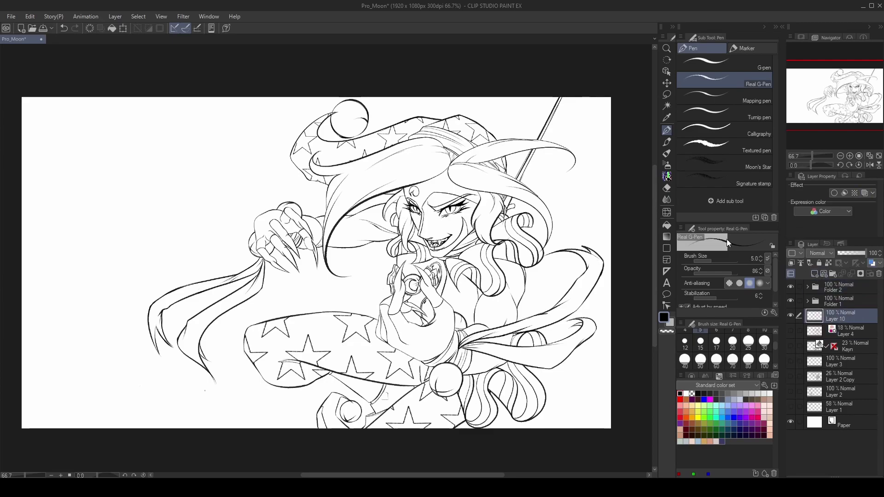
left_click(718, 62)
left_click(722, 442)
Remove the stray ink speck below the long trailing strands beside the star-patterned leg.
scroll(536, 408, "up", 2)
mouse_move(535, 408)
left_mouse_down()
mouse_move(747, 303)
mouse_move(852, 332)
left_mouse_up()
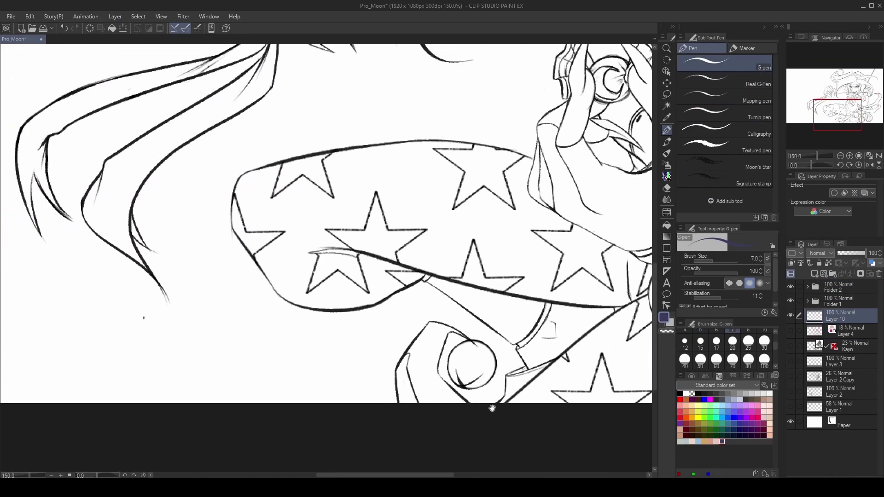
key("m")
left_click_drag(144, 318, 140, 322)
left_click(128, 332)
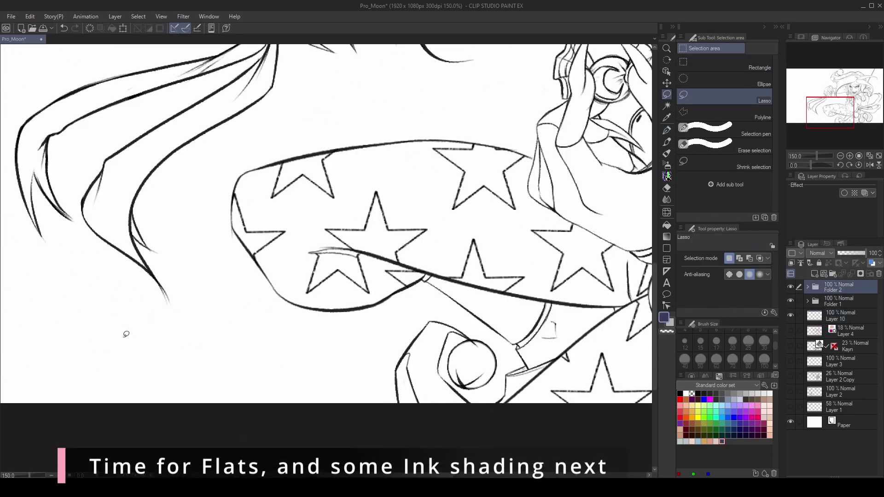
Paint the dark purple flat areas under the line art on Layer 10 with the G-pen.
left_click(842, 316)
left_click(667, 130)
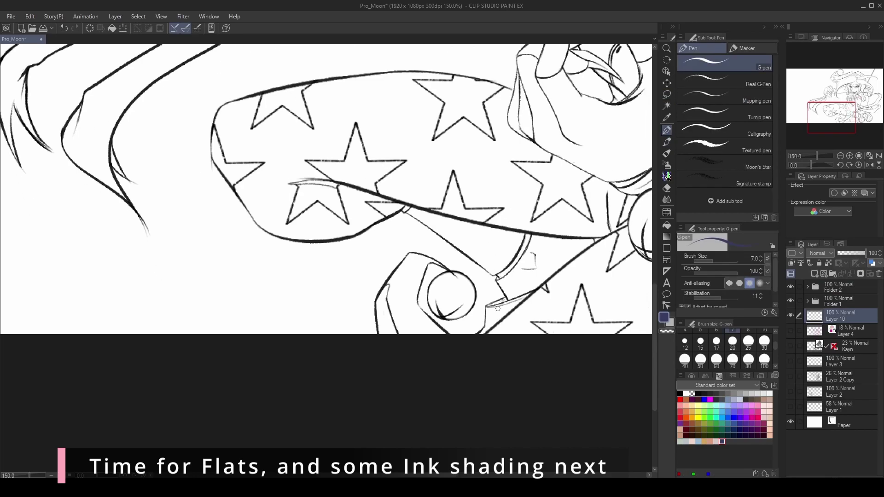
scroll(521, 343, "up", 1)
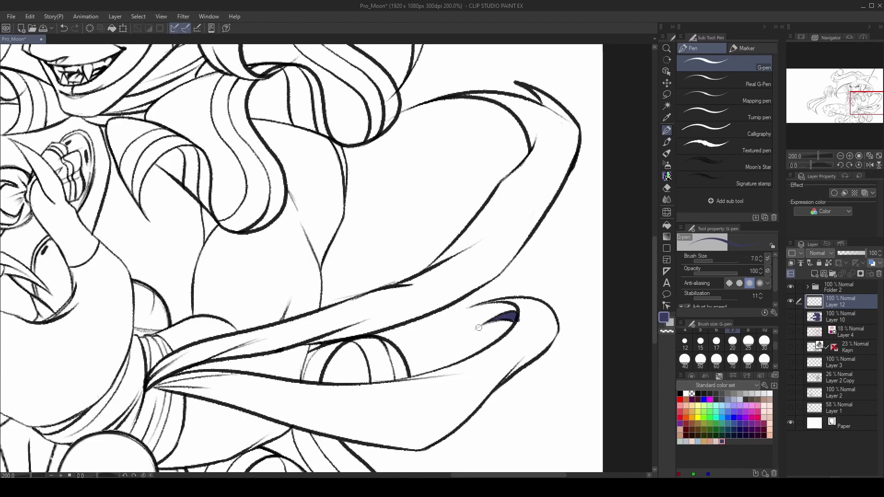
Trace the inner fold of the lower ribbon tail in dark purple on Layer 12 and save the drawing.
mouse_move(516, 331)
left_mouse_down()
mouse_move(590, 306)
mouse_move(477, 357)
left_mouse_up()
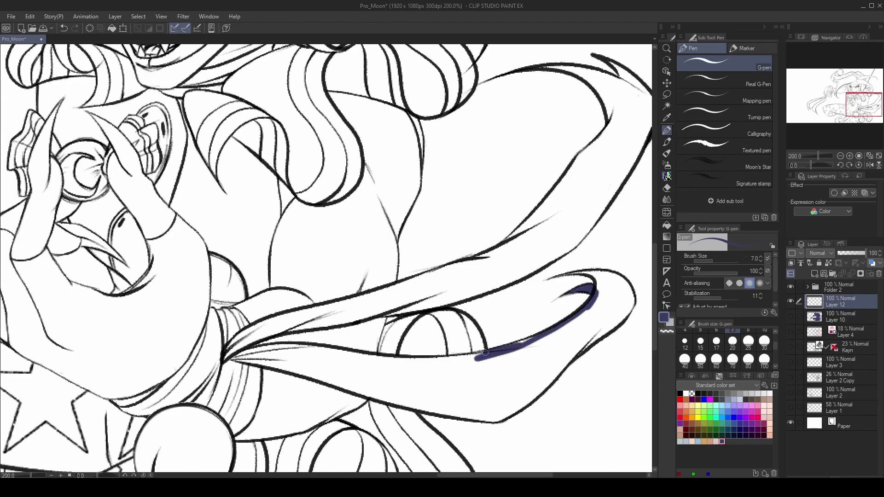
scroll(477, 357, "down", 4)
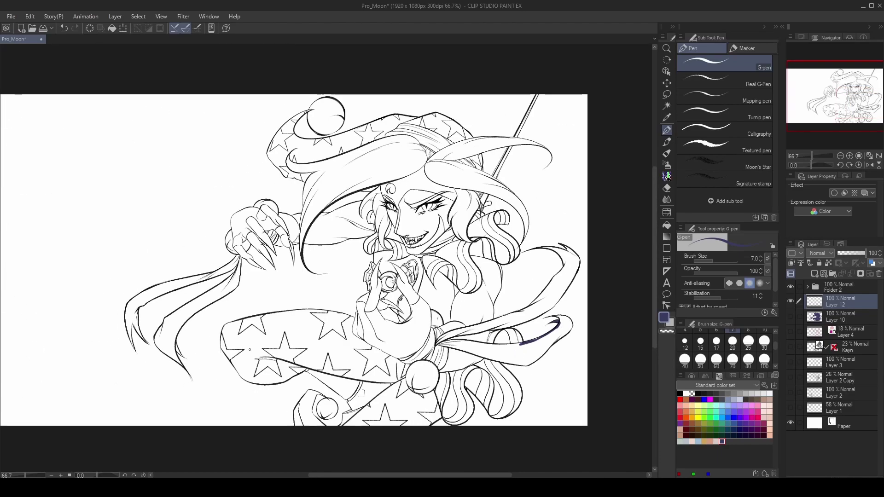
key("ctrl+s")
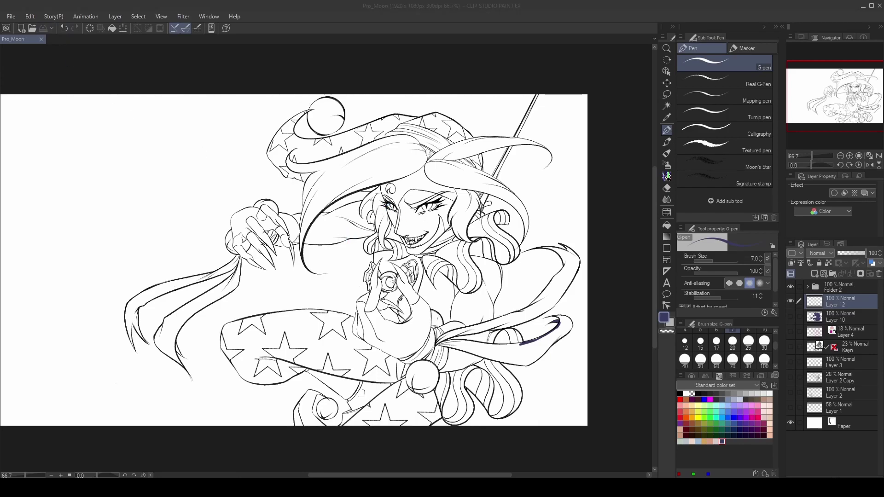
Thicken the purple fold line and carry the outline around the lower ribbon tail's tip and along its outer edge.
scroll(432, 331, "up", 2)
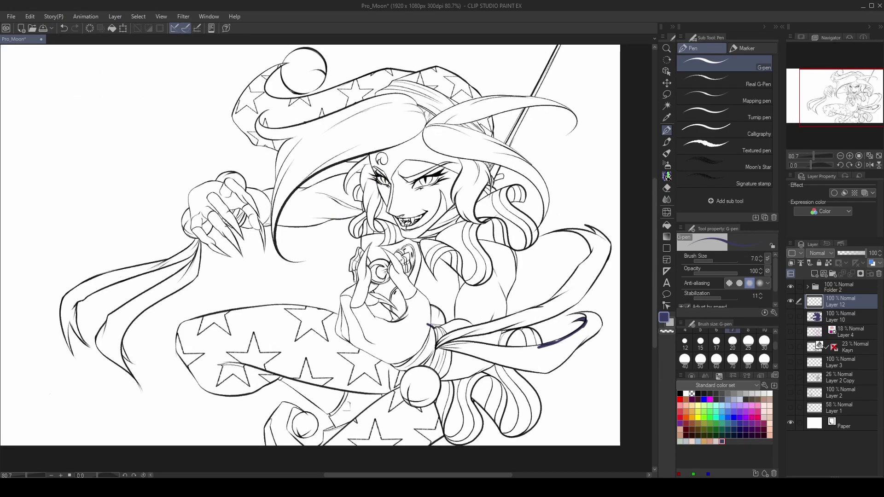
scroll(545, 353, "up", 5)
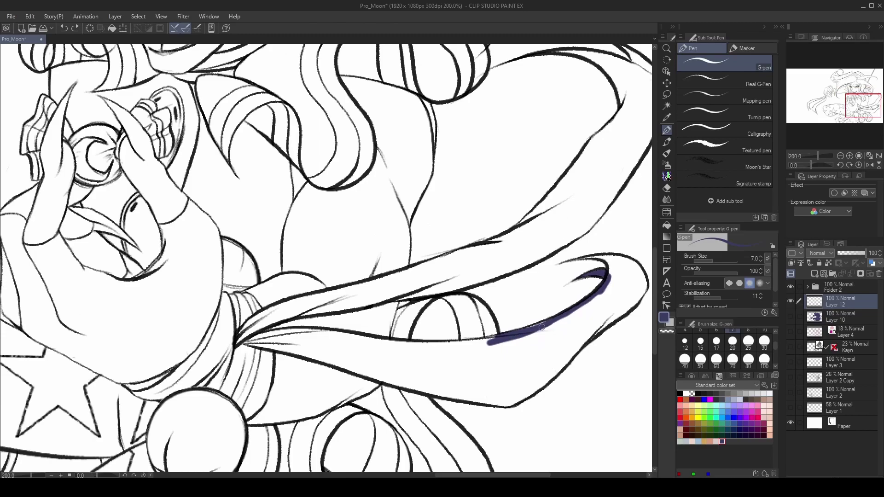
left_click_drag(551, 322, 530, 327)
left_click_drag(529, 327, 485, 357)
left_click_drag(563, 305, 559, 288)
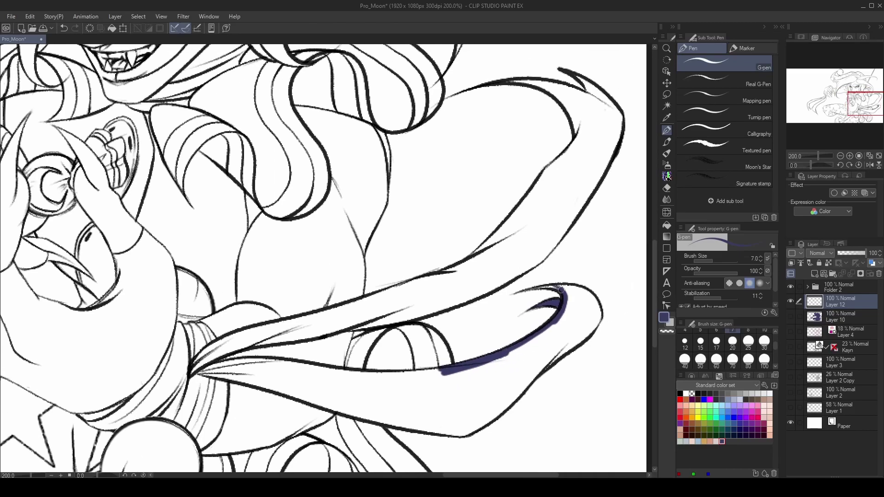
key("h")
left_click_drag(356, 236, 313, 255)
key("h")
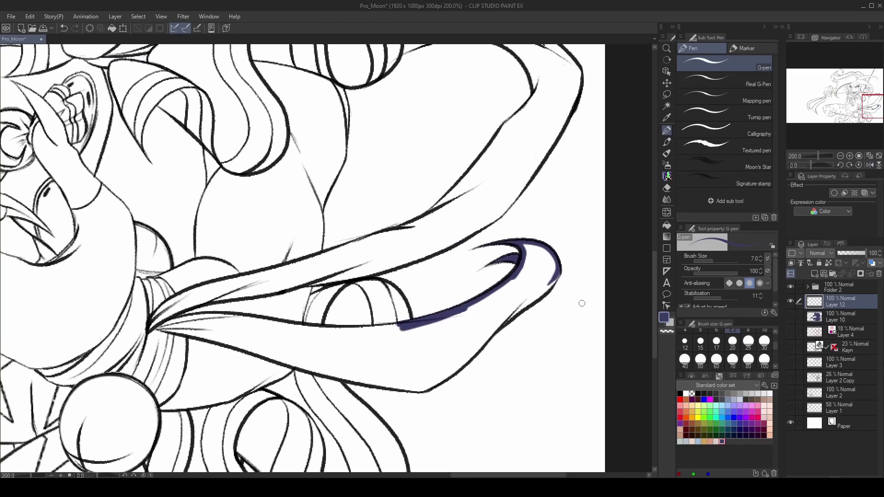
left_click_drag(552, 281, 421, 392)
key("h")
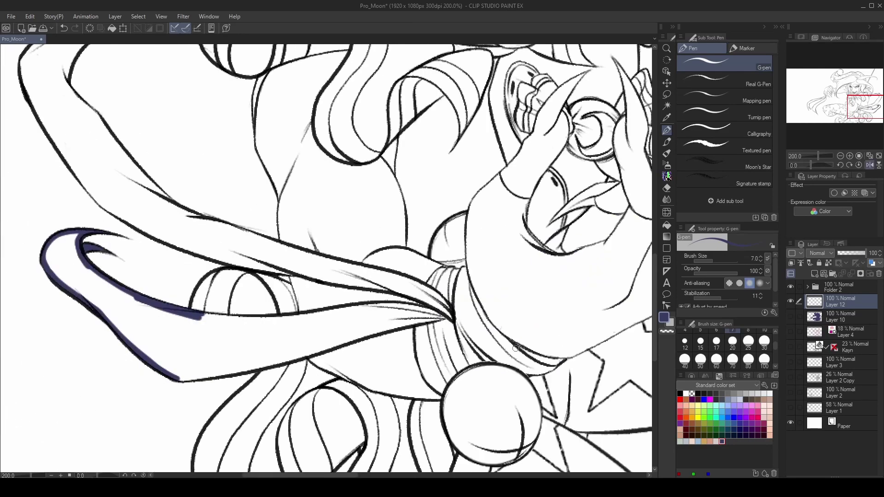
Fill the outer part of the lower ribbon tail with dark purple on Layer 12.
left_click(807, 287)
left_click(830, 304)
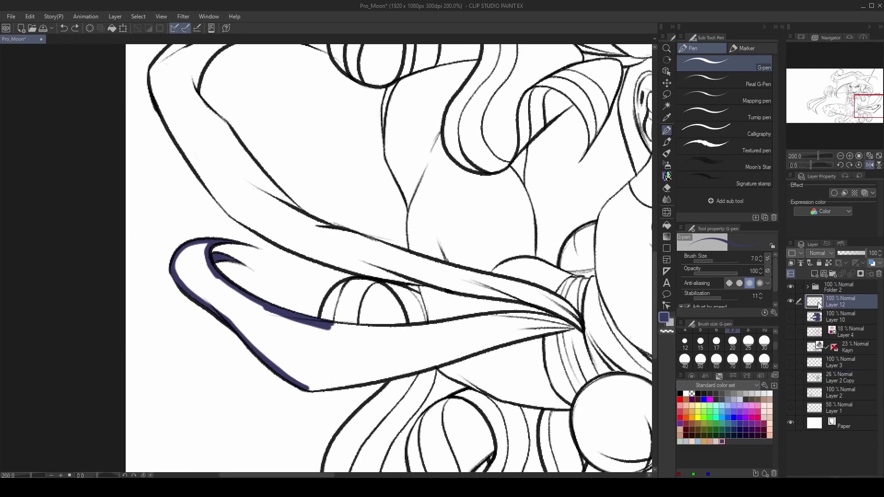
key("h")
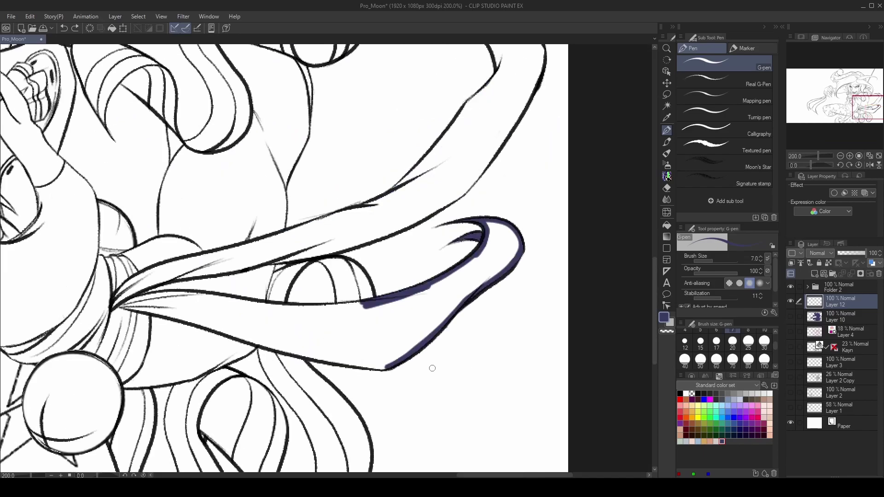
mouse_move(467, 286)
left_mouse_down()
mouse_move(371, 260)
mouse_move(392, 343)
mouse_move(481, 355)
mouse_move(556, 210)
left_mouse_up()
key("e")
key("g")
left_click(486, 327)
key("p")
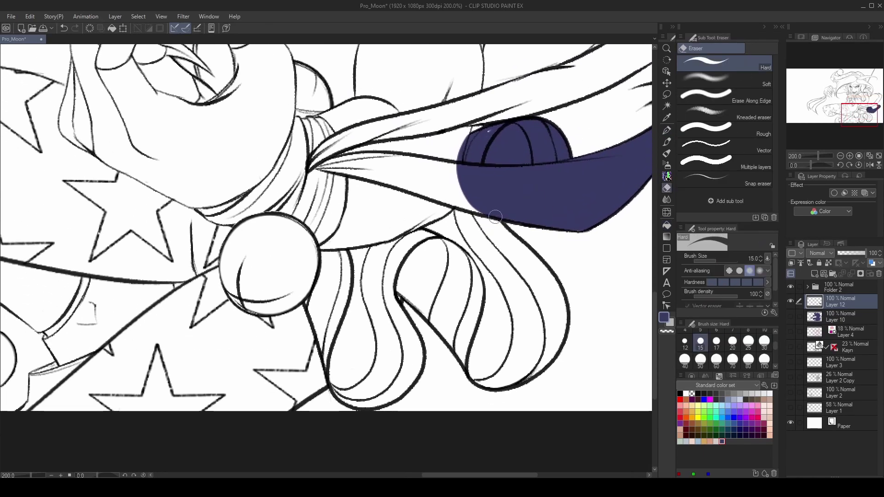
Hide Layer 12 and create a new raster layer above Folder 2 for the shading lines.
left_click(791, 301)
key("ctrl+minus")
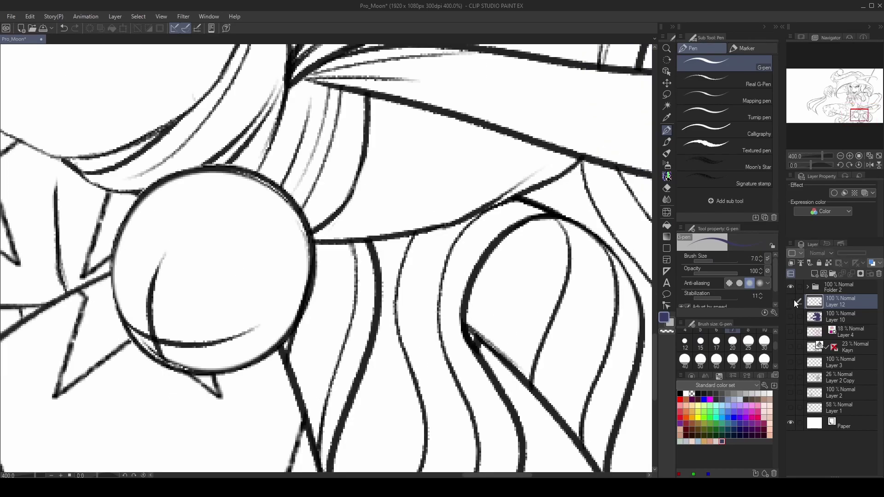
left_click(815, 274)
left_click_drag(829, 302, 829, 287)
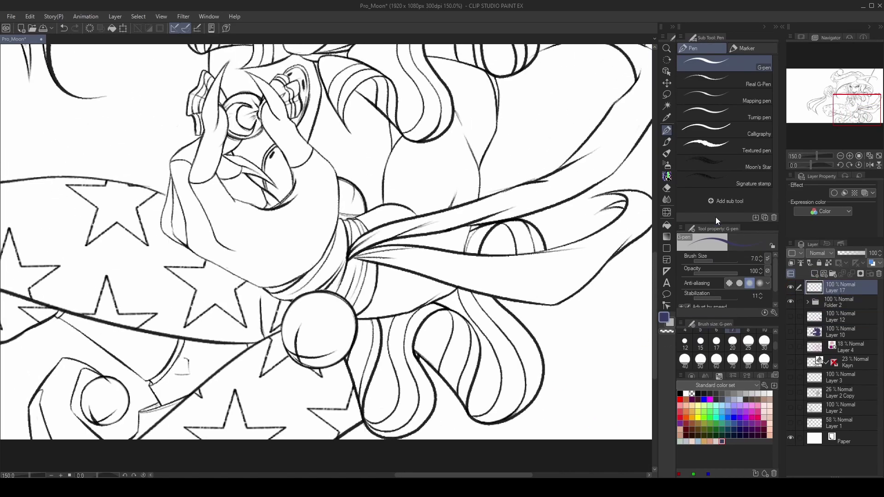
Hatch the curls behind and below the ribbon in black with MB Textured Soft Round at size 5, erasing the overshooting strokes.
key("p")
left_click(770, 83)
left_click(680, 394)
left_click(700, 330)
mouse_move(483, 244)
left_mouse_down()
mouse_move(516, 224)
mouse_move(541, 237)
left_mouse_up()
mouse_move(492, 428)
left_mouse_down()
mouse_move(514, 401)
mouse_move(470, 406)
mouse_move(497, 351)
left_mouse_up()
left_click_drag(426, 317, 465, 357)
key("e")
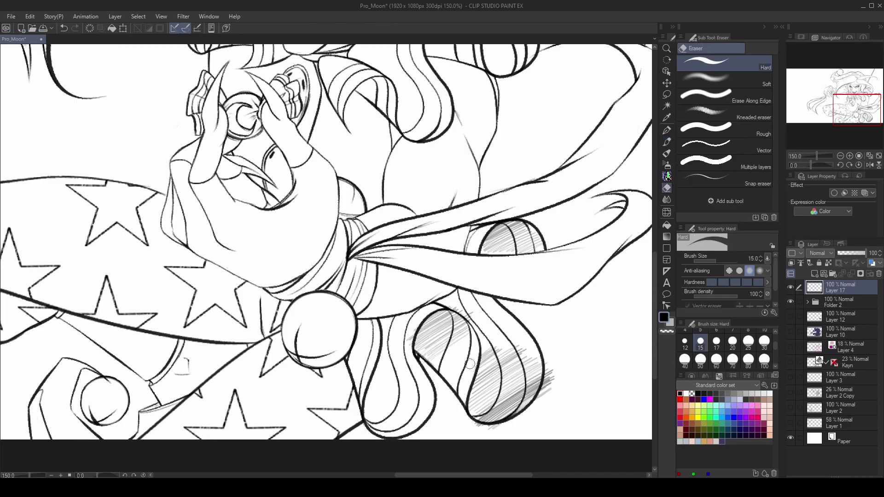
left_click_drag(549, 365, 529, 400)
Hatch the lower end of the curl beside the pompom and erase the strokes that cross its outline.
key("p")
mouse_move(416, 433)
left_mouse_down()
mouse_move(439, 400)
mouse_move(372, 420)
mouse_move(414, 361)
left_mouse_up()
key("e")
left_click_drag(436, 393, 436, 416)
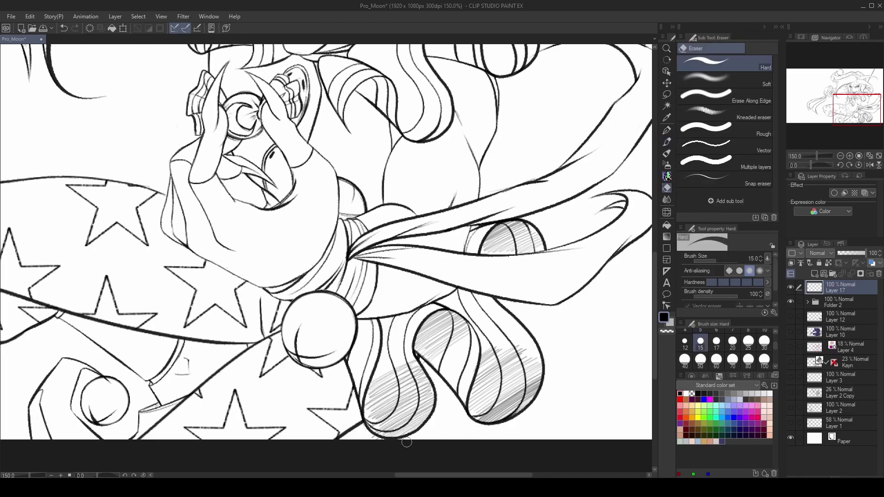
Hatch the undersides of the hair curls around the shoulder and beside the neck with MB Textured Soft Round.
scroll(356, 402, "down", 5)
scroll(460, 277, "up", 3)
key("p")
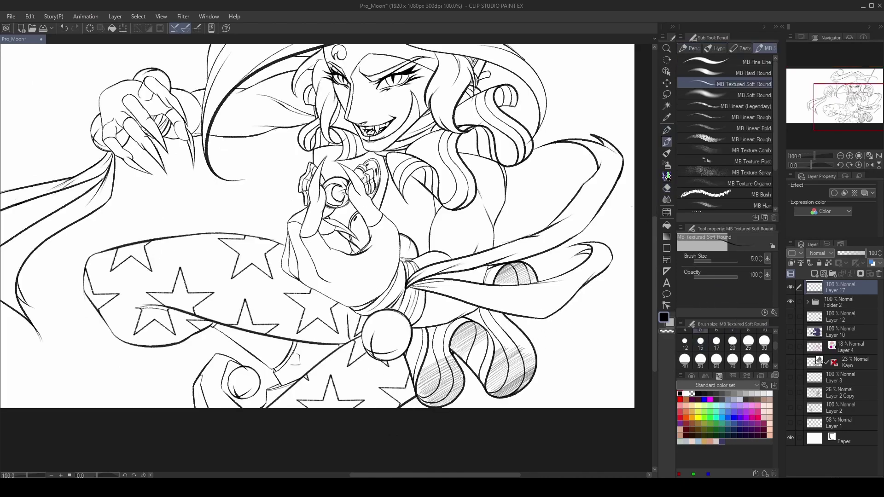
key("e")
key("p")
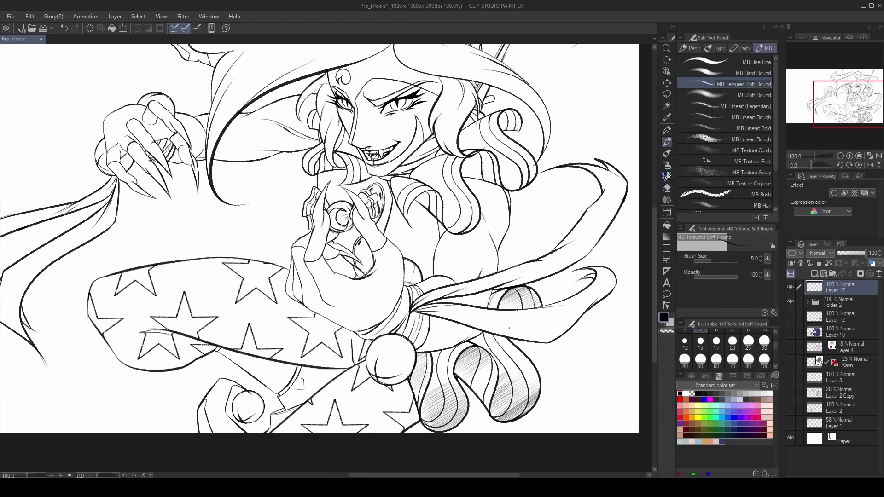
left_click_drag(471, 148, 458, 240)
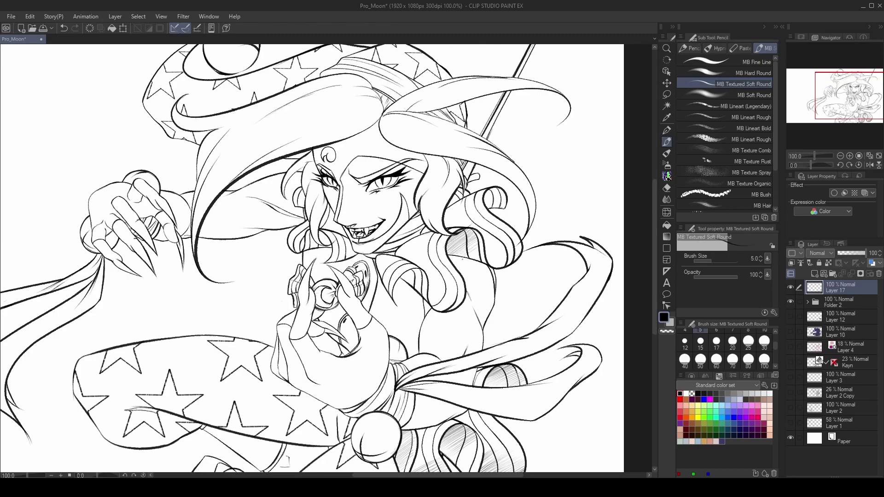
left_click_drag(515, 240, 491, 265)
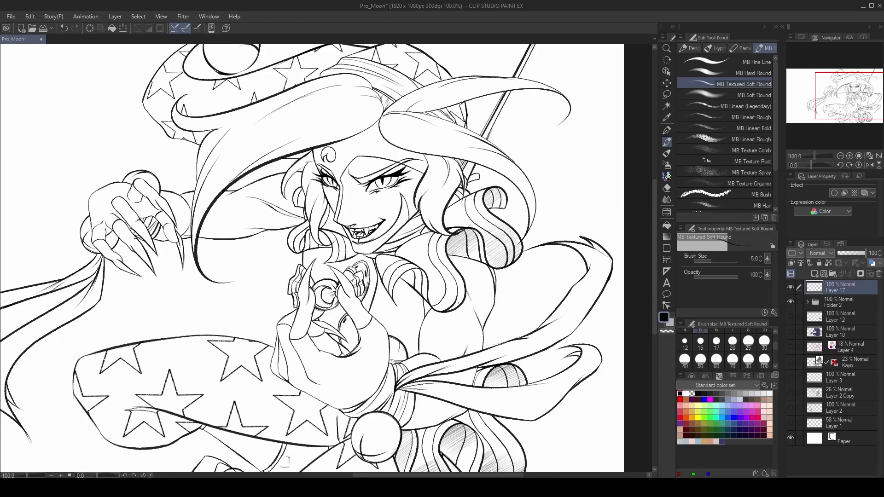
mouse_move(462, 282)
left_mouse_down()
mouse_move(435, 308)
mouse_move(432, 299)
left_mouse_up()
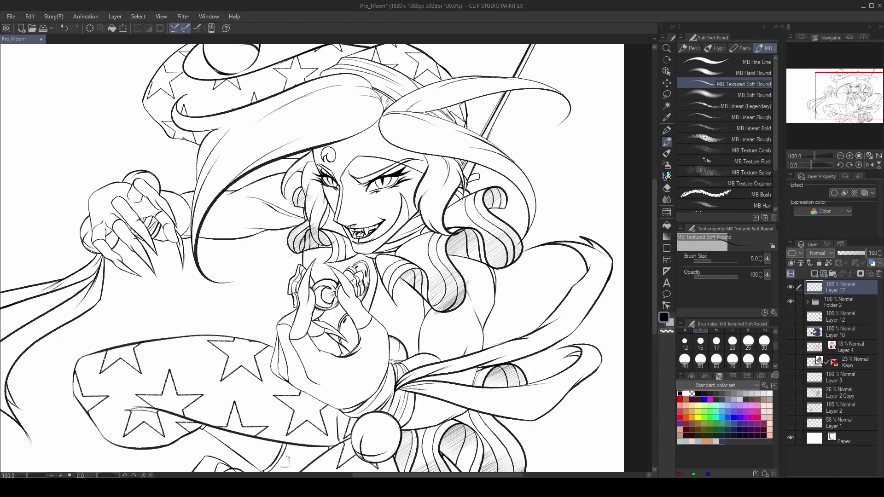
Erase the stray hatching outside the small curls on the far side of the face with the Hard eraser.
scroll(300, 191, "up", 1)
key("e")
left_click_drag(262, 220, 274, 247)
mouse_move(289, 281)
left_mouse_down()
mouse_move(290, 264)
mouse_move(293, 289)
left_mouse_up()
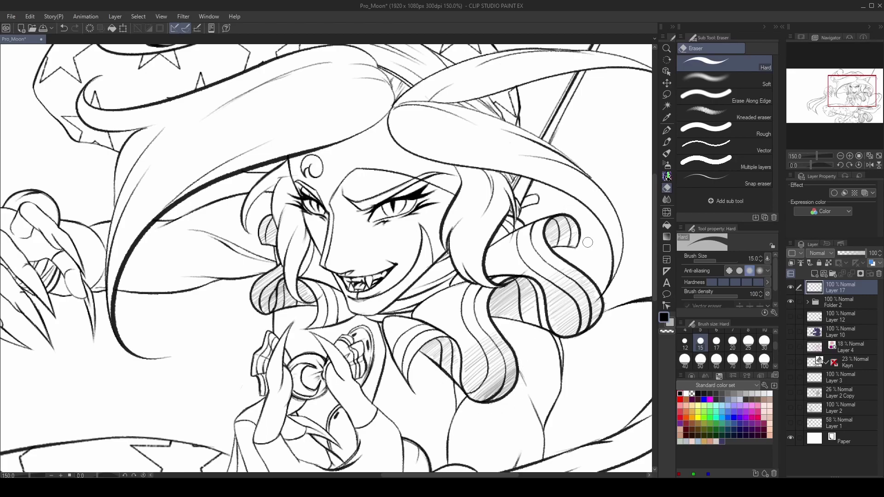
key("p")
Soften the hatching in the hair curls with the Soft eraser at size 40.
scroll(527, 272, "down", 4)
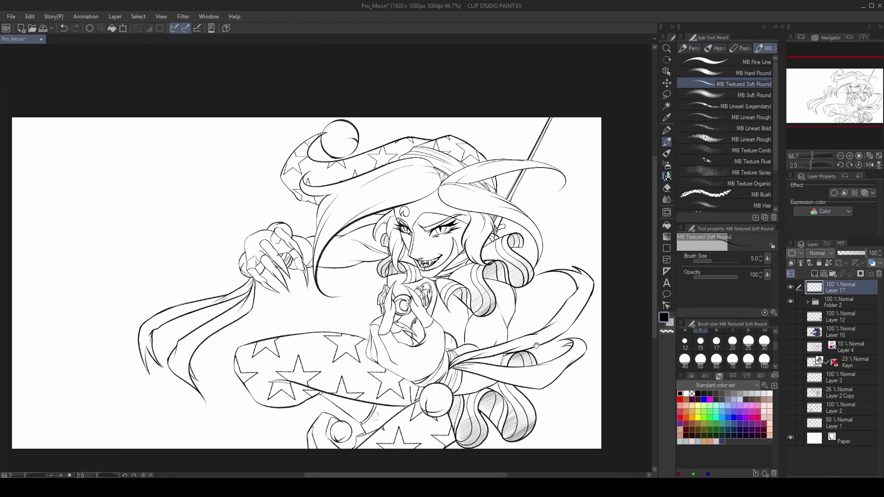
key("e")
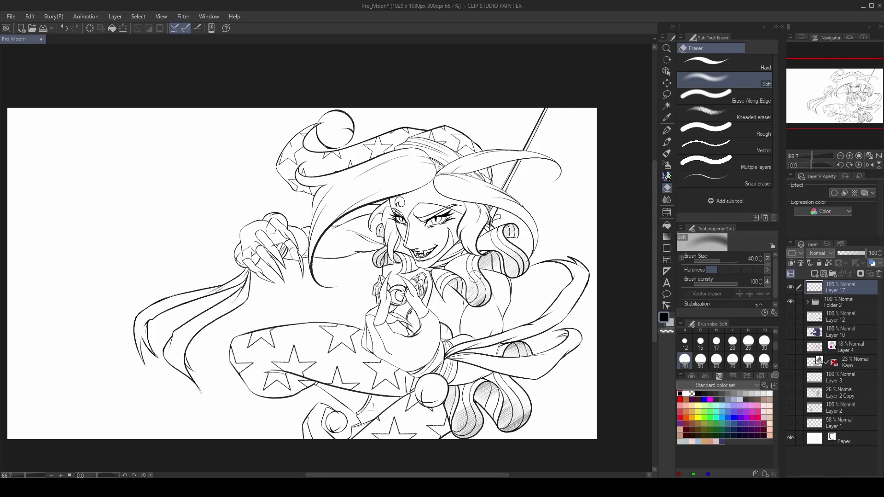
key("p")
scroll(422, 339, "up", 4)
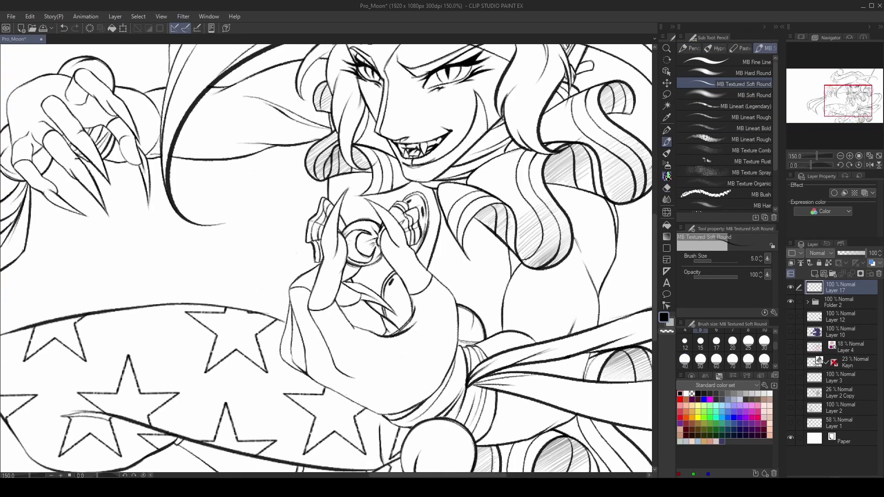
Thicken the outlines of the raised finger and knuckles of the hand at the chest with the black G-pen at size 7.
key("p")
scroll(315, 283, "up", 1)
mouse_move(325, 259)
left_mouse_down()
mouse_move(321, 225)
mouse_move(333, 191)
left_mouse_up()
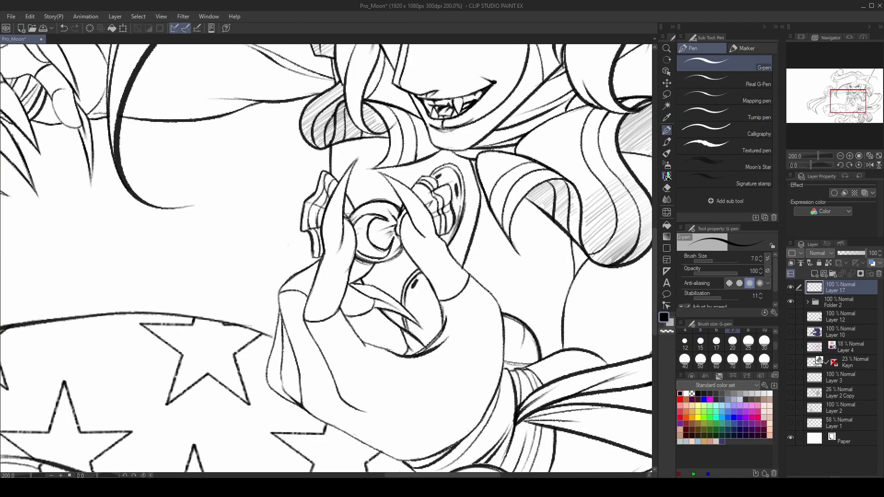
left_click_drag(345, 292, 342, 315)
left_click_drag(321, 258, 294, 275)
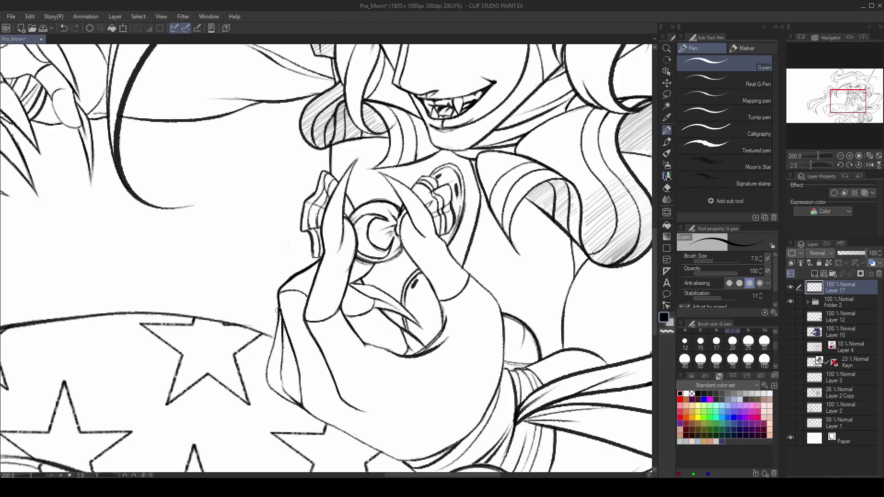
Darken the opposite finger and adjoining hand contour in a mirrored view, refining the lines with the Soft eraser at size 17.
key("h")
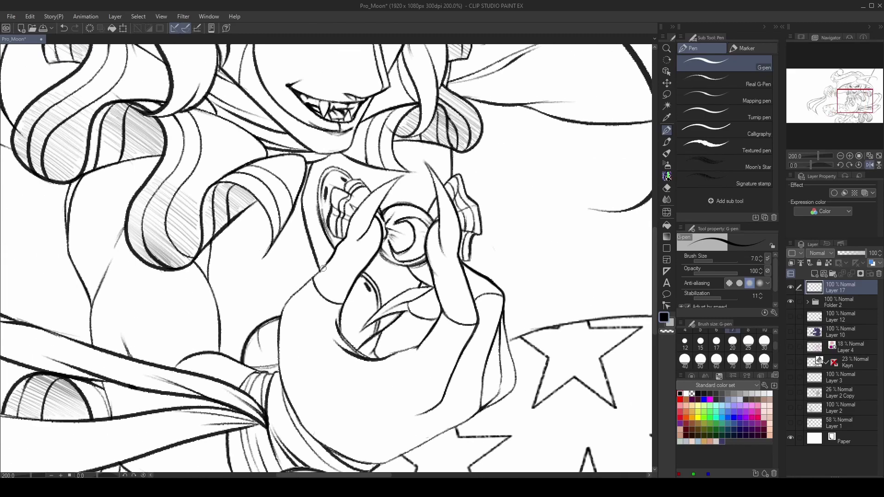
left_click_drag(335, 316, 290, 310)
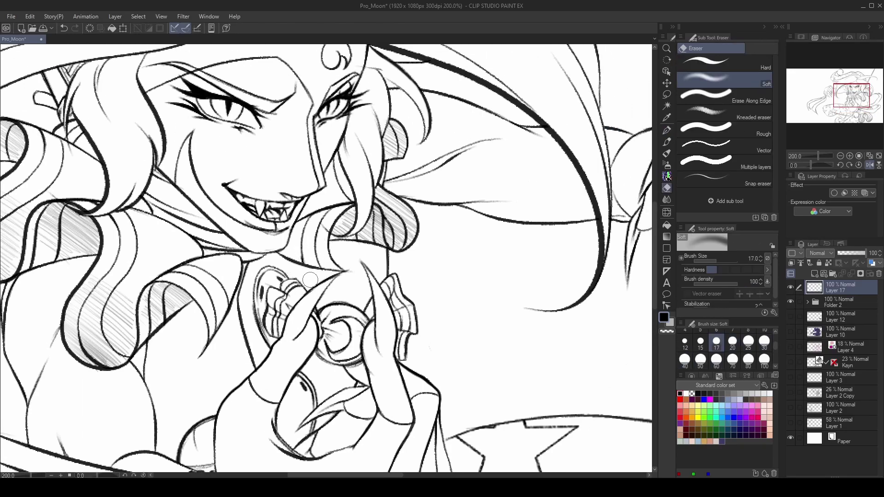
key("h")
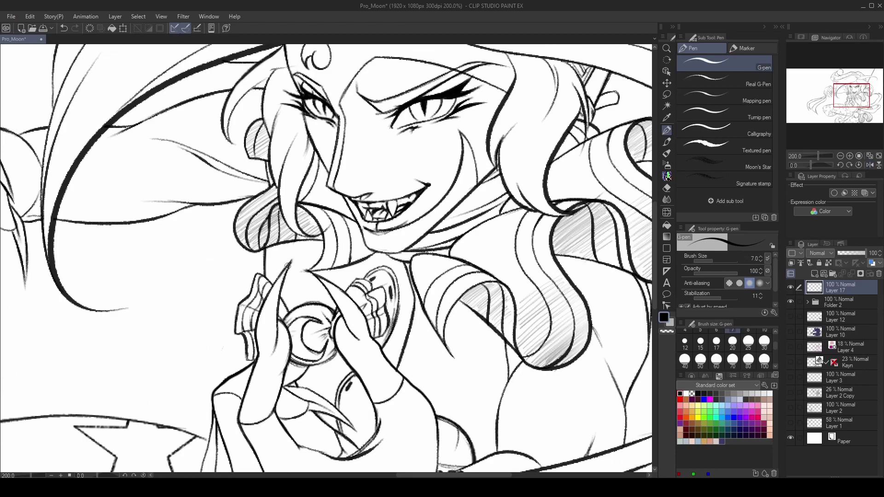
Thicken the outer contour of the palm and wrist of the hand at the chest, and check the whole drawing.
left_click_drag(484, 364, 488, 240)
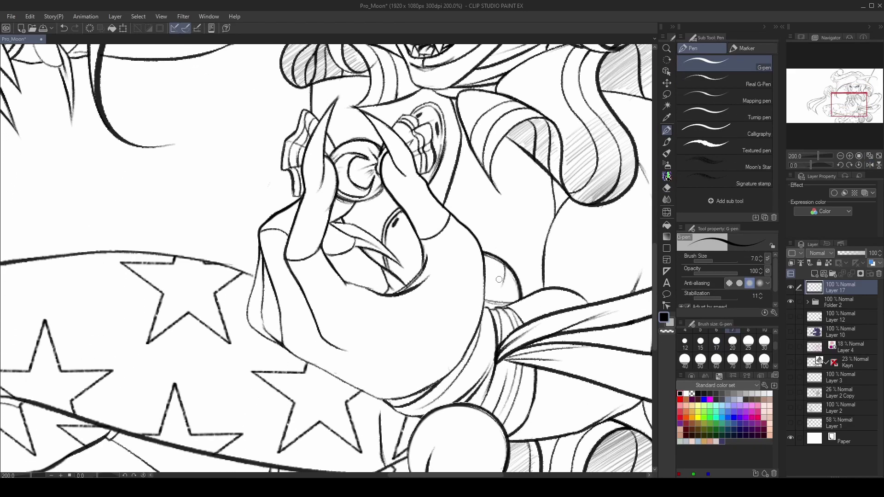
left_click_drag(415, 230, 252, 269)
left_click_drag(238, 304, 266, 395)
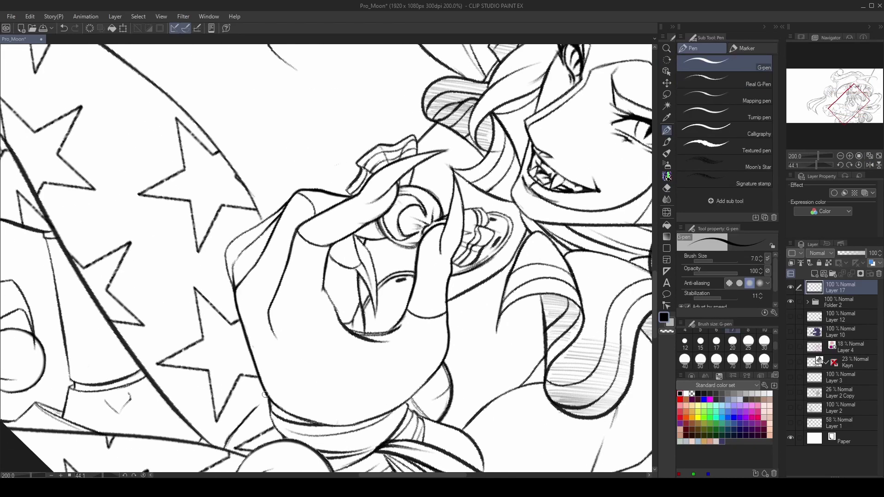
left_click_drag(426, 403, 475, 321)
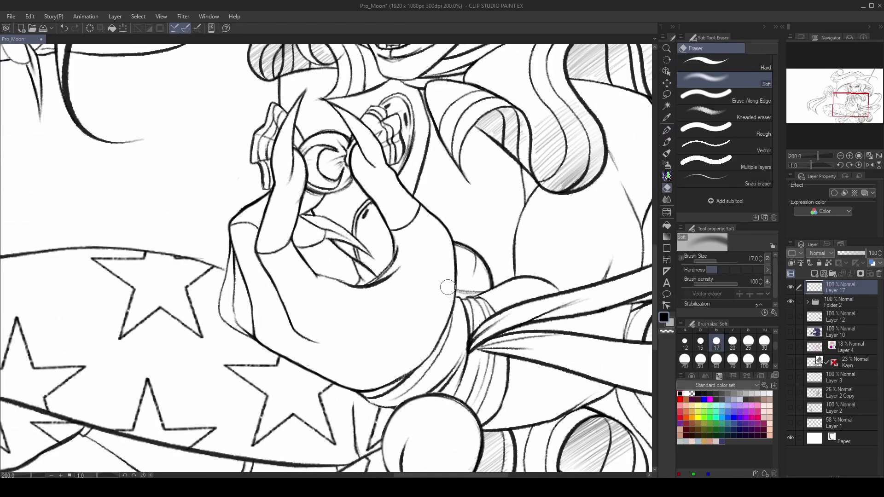
left_click_drag(369, 284, 396, 252)
scroll(416, 375, "down", 6)
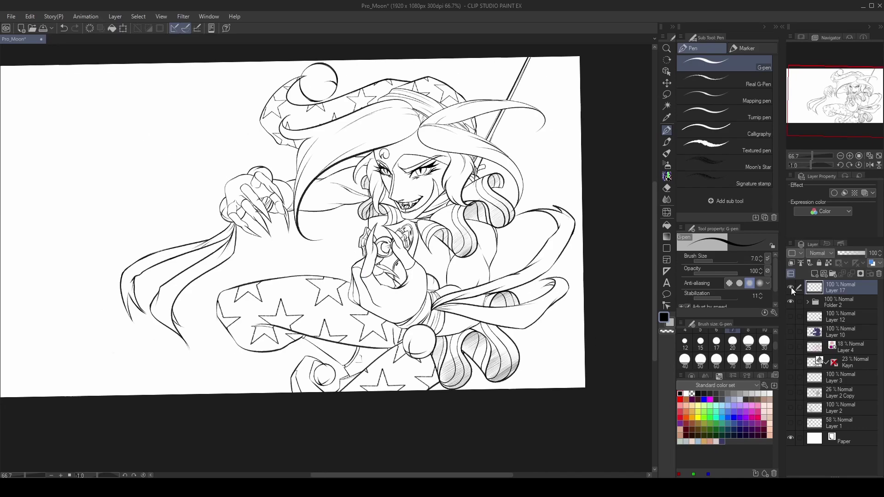
scroll(438, 152, "up", 4)
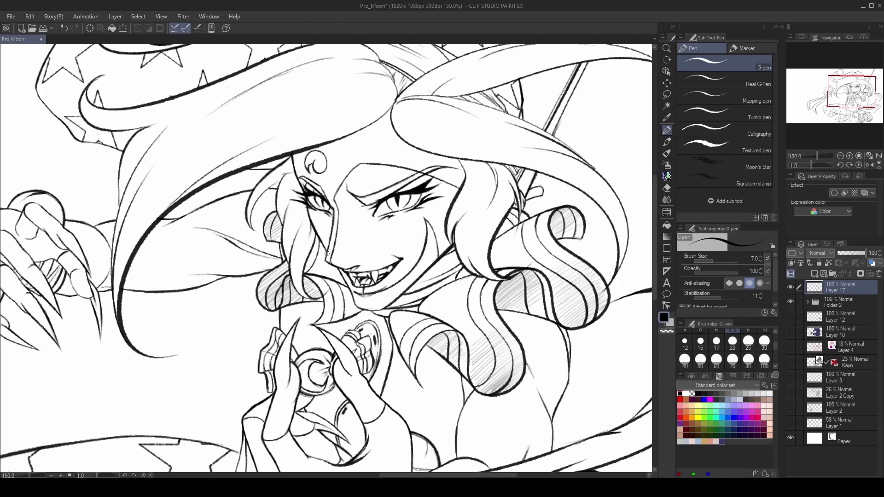
scroll(512, 394, "down", 4)
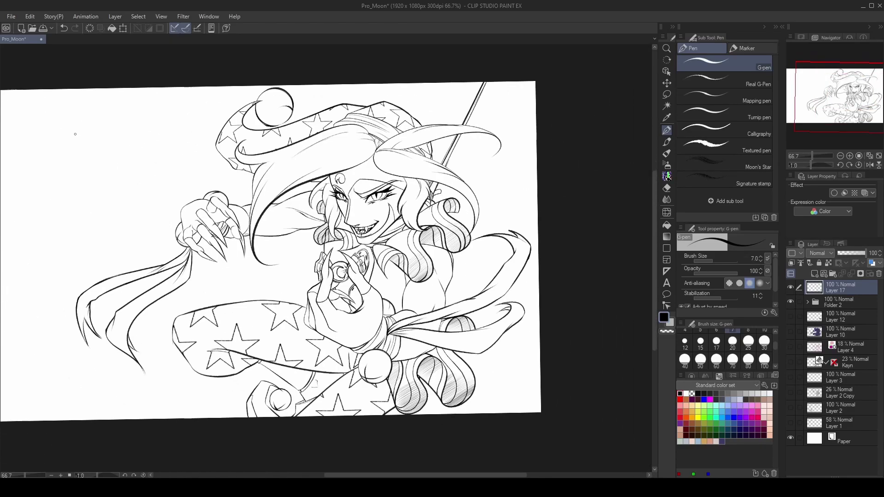
Show and select Layer 12, pick dark blue, and begin the hair curl's edge below the sash with MB Textured Soft Round at size 12.
left_click(791, 317)
left_click(841, 317)
scroll(483, 311, "up", 3)
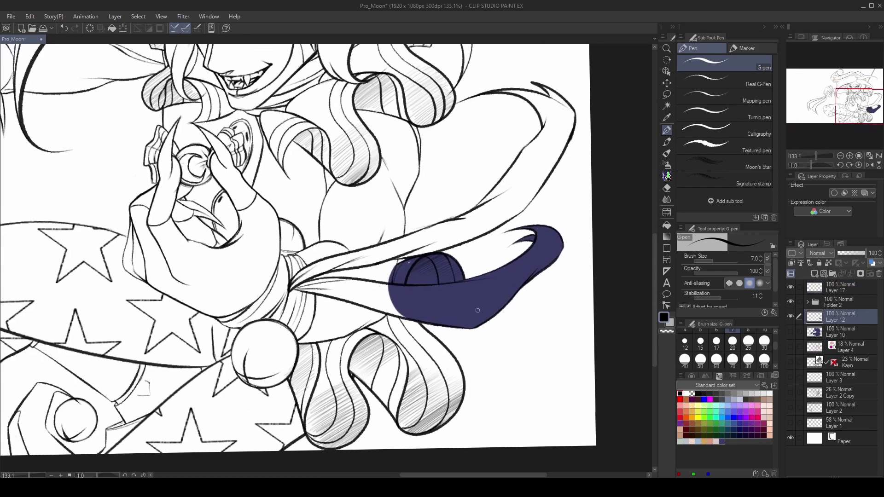
left_click(721, 441)
key("p")
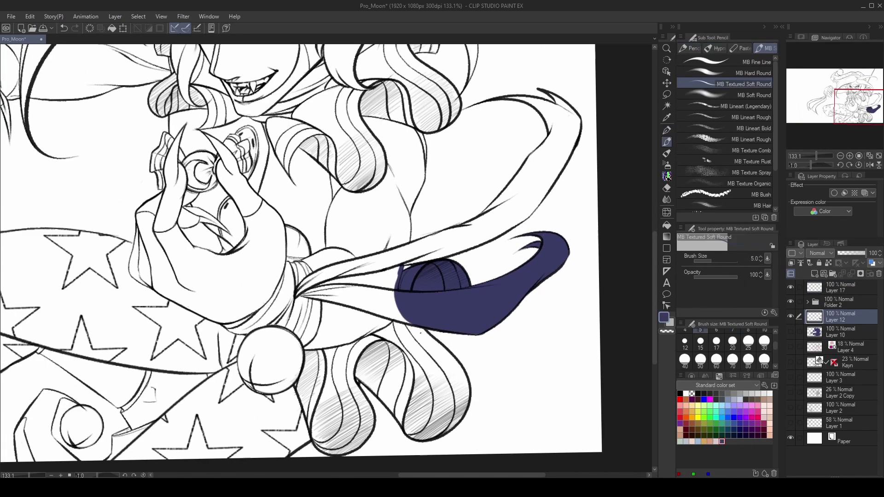
scroll(417, 333, "up", 3)
left_click_drag(393, 220, 436, 261)
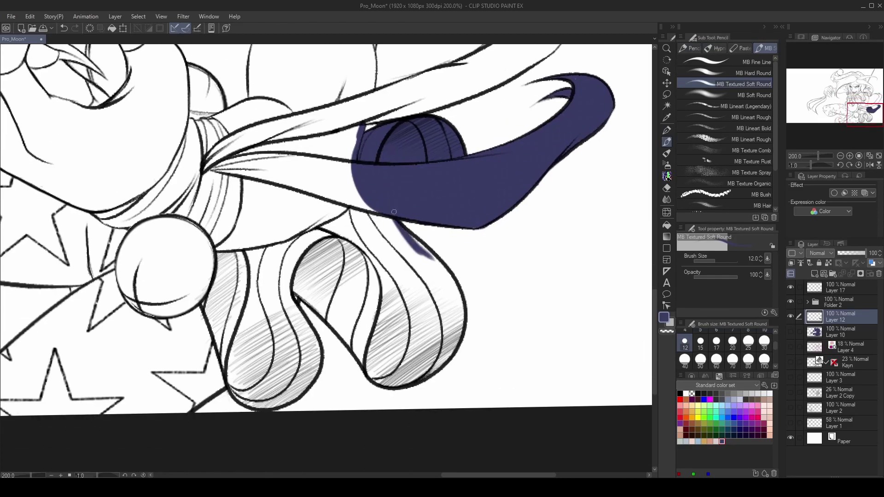
Trace the outlines of the lower hair curls beneath the sash in dark blue with the G-pen at size 7.
key("p")
mouse_move(391, 217)
left_mouse_down()
mouse_move(444, 270)
mouse_move(448, 345)
mouse_move(460, 335)
mouse_move(413, 383)
mouse_move(383, 384)
mouse_move(459, 301)
left_mouse_up()
left_click_drag(287, 284, 371, 375)
left_click_drag(354, 345, 397, 381)
left_click_drag(367, 342, 475, 335)
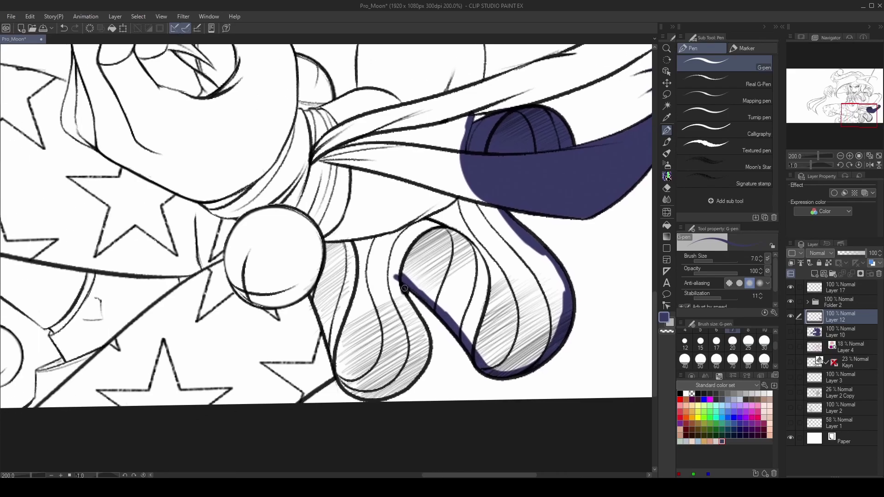
left_click_drag(359, 385, 444, 330)
mouse_move(418, 321)
left_mouse_down()
mouse_move(354, 366)
mouse_move(430, 334)
mouse_move(493, 324)
mouse_move(511, 285)
left_mouse_up()
Trace the starred cloth's edge near the canvas's lower border, then outline the round ornament there and fill it dark blue.
mouse_move(277, 235)
left_mouse_down()
mouse_move(461, 259)
mouse_move(433, 268)
mouse_move(469, 242)
left_mouse_up()
left_click_drag(326, 356, 400, 320)
mouse_move(419, 291)
left_mouse_down()
mouse_move(375, 349)
mouse_move(366, 348)
left_mouse_up()
key("e")
left_click_drag(370, 319, 367, 325)
key("p")
mouse_move(328, 266)
left_mouse_down()
mouse_move(309, 274)
mouse_move(303, 312)
mouse_move(340, 323)
mouse_move(345, 272)
mouse_move(356, 305)
mouse_move(339, 340)
left_mouse_up()
key("e")
key("p")
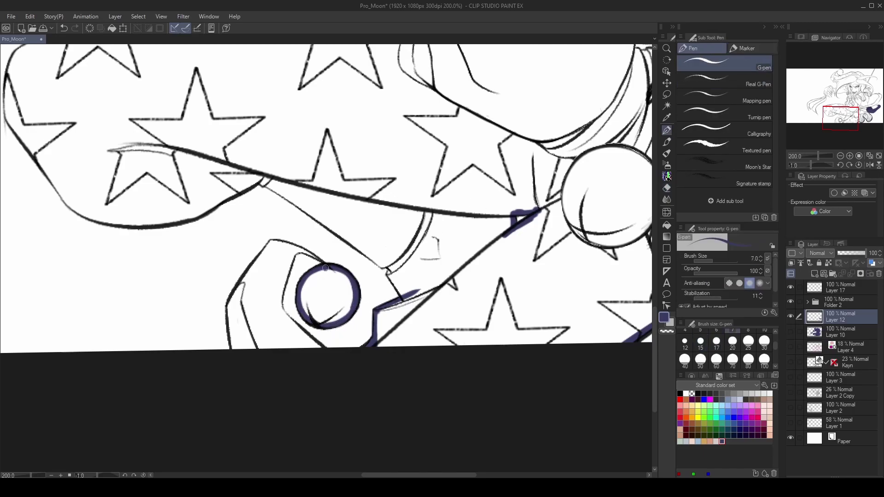
key("g")
left_click(329, 284)
Outline the angular frame around the filled round ornament and the long straight edge running up to the starred cloth.
key("p")
key("h")
mouse_move(380, 240)
left_mouse_down()
mouse_move(334, 259)
mouse_move(383, 246)
mouse_move(355, 250)
mouse_move(373, 291)
mouse_move(373, 323)
left_mouse_up()
mouse_move(332, 347)
left_mouse_down()
mouse_move(368, 316)
mouse_move(378, 285)
mouse_move(364, 251)
left_mouse_up()
mouse_move(383, 240)
left_mouse_down()
mouse_move(426, 306)
mouse_move(419, 331)
mouse_move(366, 340)
left_mouse_up()
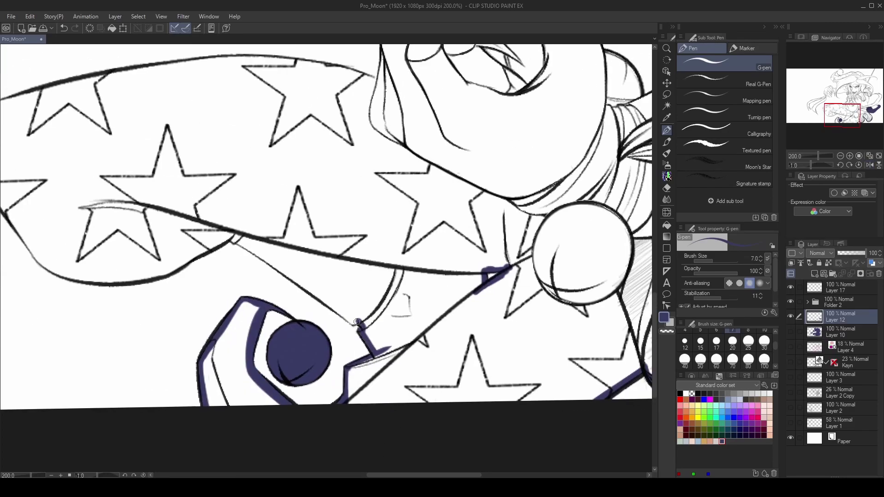
left_click_drag(239, 241, 351, 320)
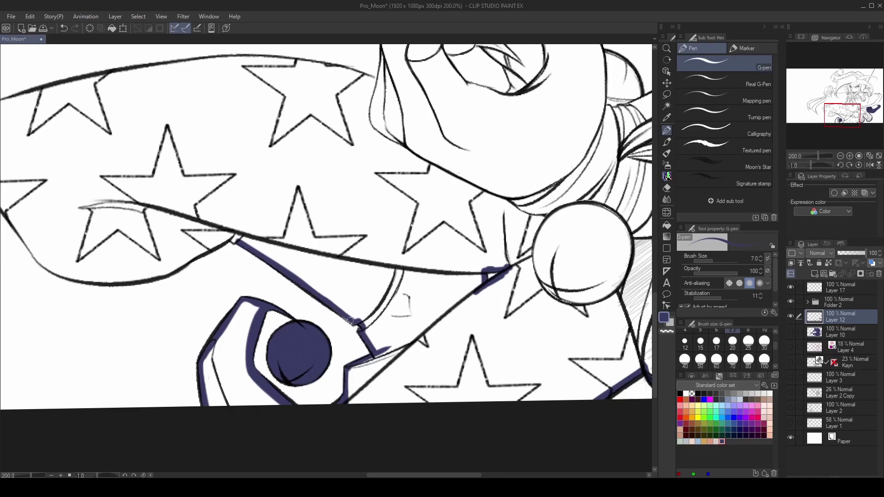
Trace the outer contour of the large starred cloth in dark blue with the G-pen on Layer 12.
left_click_drag(276, 334, 572, 426)
left_click_drag(539, 334, 459, 370)
mouse_move(534, 330)
left_mouse_down()
mouse_move(453, 374)
mouse_move(291, 206)
left_mouse_up()
key("e")
key("p")
key("e")
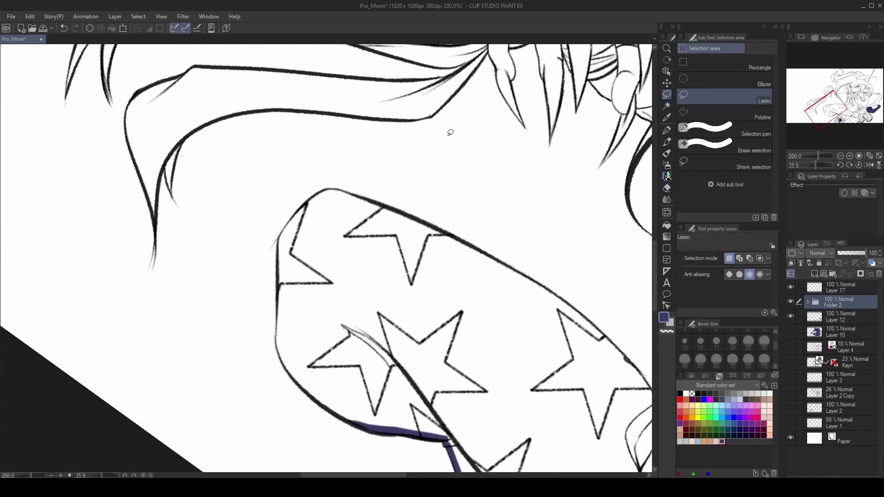
left_click(667, 130)
mouse_move(320, 194)
left_mouse_down()
mouse_move(277, 262)
mouse_move(290, 366)
mouse_move(361, 425)
left_mouse_up()
key("h")
left_click_drag(390, 281, 597, 341)
mouse_move(545, 239)
left_mouse_down()
mouse_move(428, 282)
mouse_move(366, 323)
mouse_move(486, 279)
mouse_move(395, 331)
mouse_move(339, 396)
mouse_move(307, 358)
left_mouse_up()
Outline the hand at the chest, the jagged ornament beside it and the hair curl above with the G-pen at size 10.
key("]")
key("]")
key("h")
mouse_move(308, 358)
left_mouse_down()
mouse_move(358, 316)
mouse_move(400, 305)
mouse_move(420, 256)
mouse_move(448, 244)
mouse_move(449, 288)
mouse_move(425, 312)
mouse_move(445, 307)
mouse_move(448, 364)
mouse_move(442, 346)
mouse_move(470, 357)
mouse_move(491, 351)
mouse_move(483, 328)
mouse_move(459, 307)
mouse_move(424, 318)
mouse_move(427, 390)
mouse_move(447, 448)
left_mouse_up()
key("ctrl+@")
scroll(454, 304, "up", 5)
scroll(429, 322, "down", 1)
left_click_drag(465, 414, 484, 440)
scroll(460, 415, "up", 3)
left_click_drag(474, 366, 445, 352)
mouse_move(463, 313)
left_mouse_down()
mouse_move(446, 355)
mouse_move(458, 367)
left_mouse_up()
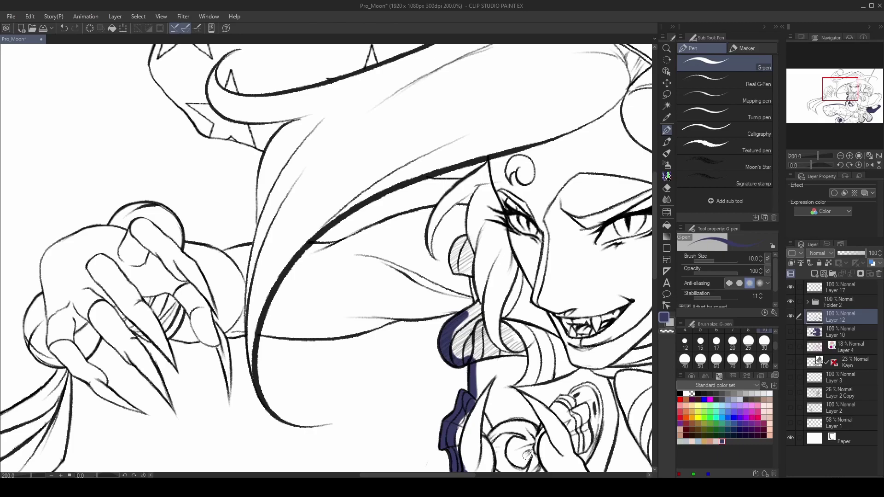
Trace the underside of the outstretched arm from the hair curl toward the clawed hand in dark blue.
mouse_move(465, 315)
left_mouse_down()
mouse_move(587, 283)
mouse_move(501, 295)
mouse_move(507, 302)
mouse_move(484, 395)
mouse_move(431, 266)
mouse_move(396, 277)
mouse_move(362, 298)
mouse_move(392, 360)
left_mouse_up()
left_click_drag(360, 298, 378, 323)
left_click_drag(364, 293, 298, 326)
Outline and fill the claws of the outstretched hand and trace the wrist cuff with the G-pen at size 6.
key("bracketleft")
key("bracketleft")
key("bracketleft")
mouse_move(261, 292)
left_mouse_down()
mouse_move(272, 323)
mouse_move(269, 296)
mouse_move(239, 280)
mouse_move(262, 378)
left_mouse_up()
mouse_move(233, 311)
left_mouse_down()
mouse_move(256, 355)
mouse_move(205, 258)
left_mouse_up()
mouse_move(190, 295)
left_mouse_down()
mouse_move(208, 277)
mouse_move(359, 258)
mouse_move(352, 297)
left_mouse_up()
scroll(352, 297, "up", 4)
key("p")
mouse_move(369, 264)
left_mouse_down()
mouse_move(365, 292)
mouse_move(378, 331)
mouse_move(372, 338)
mouse_move(369, 315)
mouse_move(395, 419)
mouse_move(350, 322)
mouse_move(384, 403)
mouse_move(358, 332)
mouse_move(366, 307)
mouse_move(359, 334)
mouse_move(325, 258)
mouse_move(294, 221)
mouse_move(301, 170)
mouse_move(305, 252)
mouse_move(377, 119)
left_mouse_up()
key("e")
key("p")
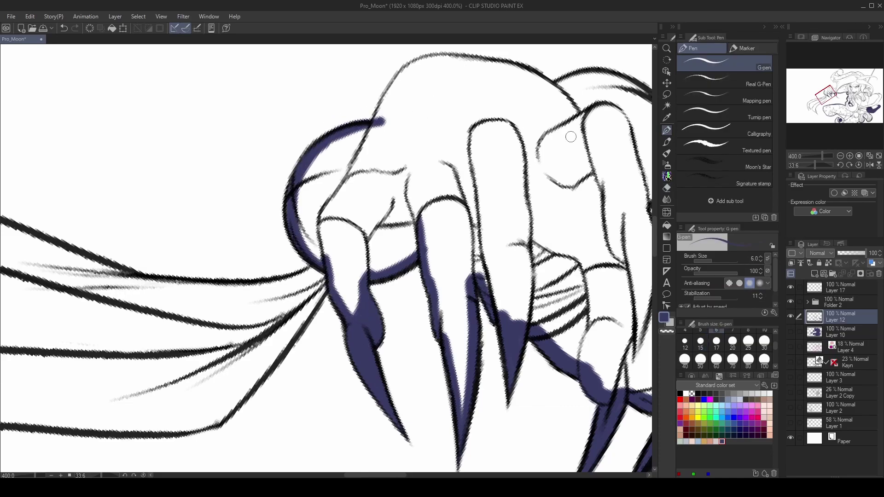
Trace both edges of the lower ribbon hanging from the outstretched wrist, down to its pointed ends.
left_click(859, 165)
mouse_move(489, 144)
left_mouse_down()
mouse_move(481, 216)
mouse_move(486, 157)
mouse_move(372, 309)
left_mouse_up()
key("e")
key("ctrl+z")
scroll(472, 268, "down", 4)
key("p")
left_click_drag(469, 290, 367, 352)
mouse_move(447, 312)
left_mouse_down()
mouse_move(348, 376)
mouse_move(363, 308)
mouse_move(344, 360)
left_mouse_up()
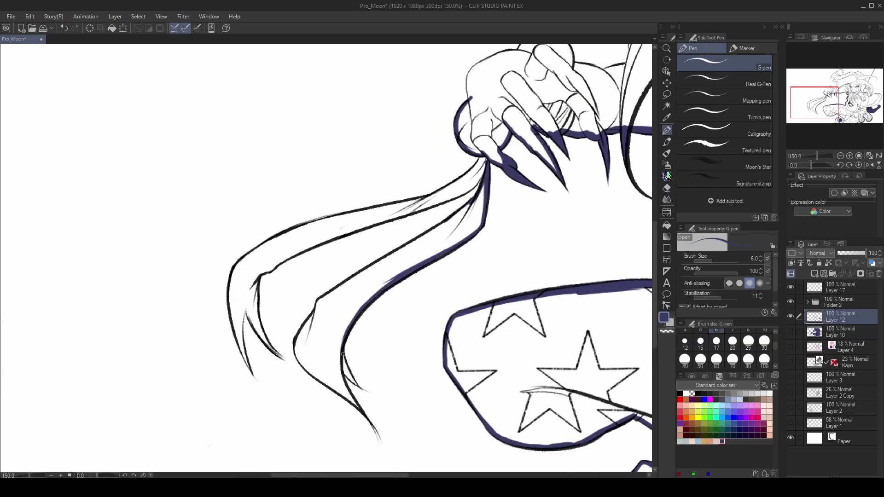
left_click_drag(355, 405, 300, 344)
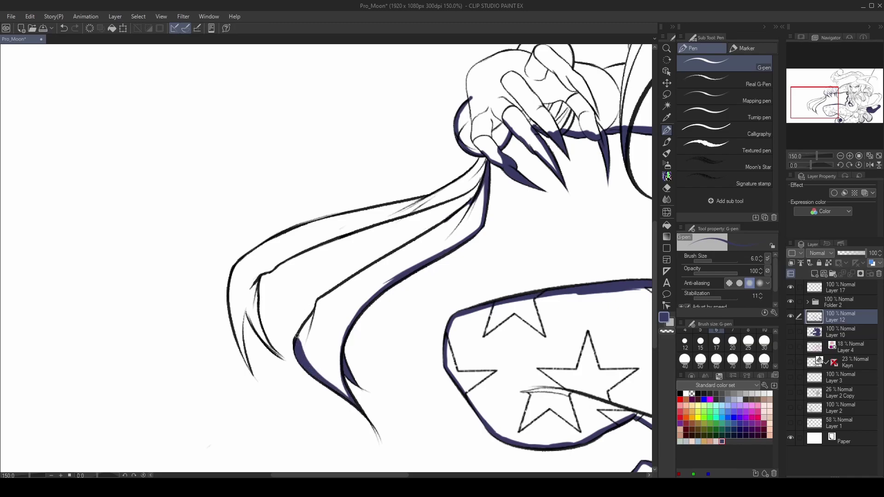
left_click_drag(319, 301, 473, 199)
Fill the outlined lower wrist ribbon with dark blue and set the G-pen to size 7.
key("]")
key("g")
left_click(444, 240)
key("p")
left_click_drag(394, 408, 409, 441)
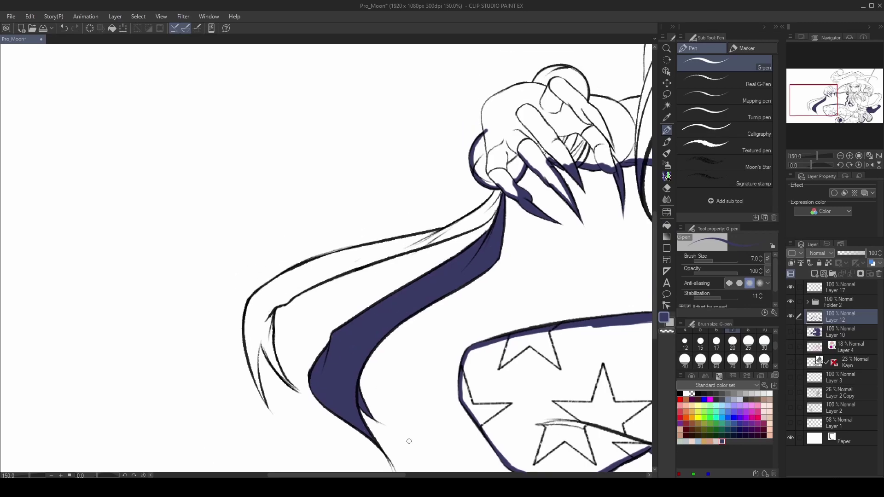
Outline the upper wrist ribbon from the knot to its split tips and cover its whole area in dark blue.
mouse_move(493, 196)
left_mouse_down()
mouse_move(431, 243)
mouse_move(503, 199)
left_mouse_up()
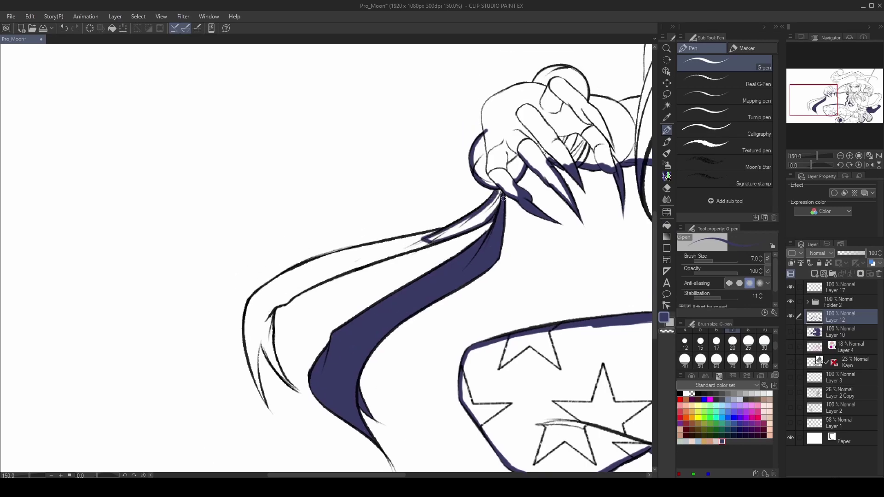
key("e")
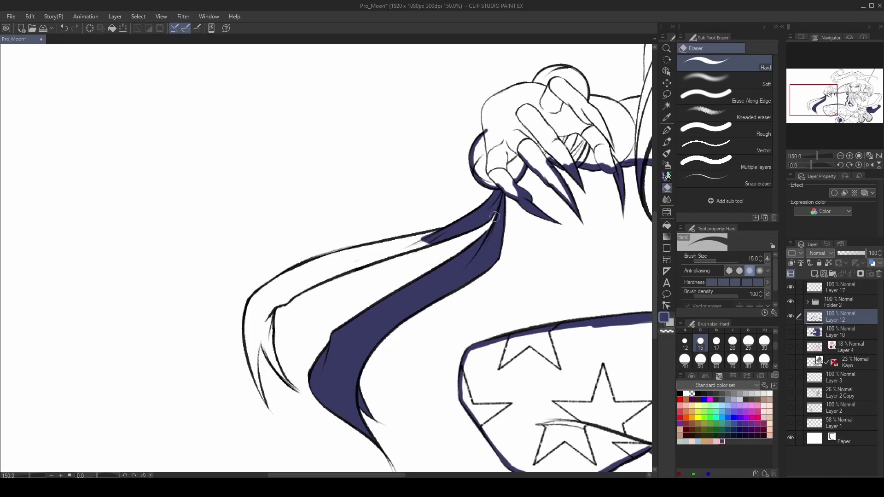
key("p")
key("bracketright")
mouse_move(454, 243)
left_mouse_down()
mouse_move(517, 213)
mouse_move(415, 217)
mouse_move(322, 254)
mouse_move(306, 295)
left_mouse_up()
left_click_drag(461, 220, 340, 270)
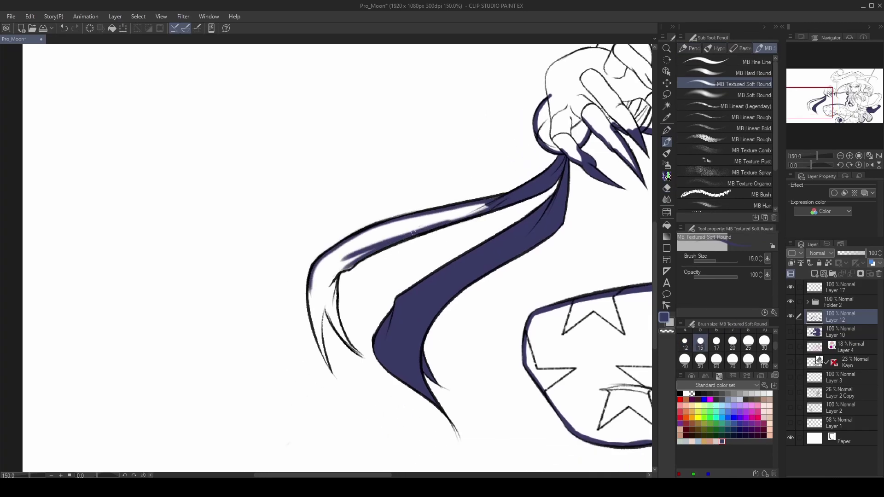
key("p")
mouse_move(462, 205)
left_mouse_down()
mouse_move(389, 223)
mouse_move(328, 253)
mouse_move(317, 309)
mouse_move(323, 348)
left_mouse_up()
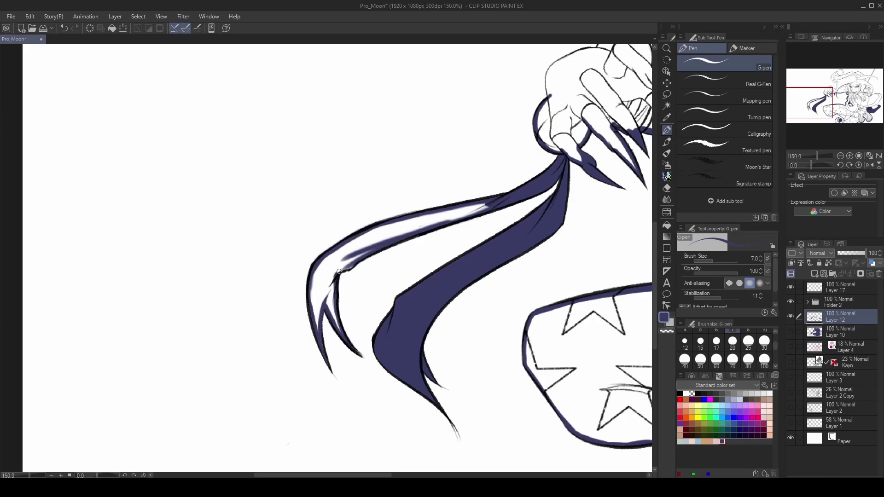
key("ctrl+z")
key("p")
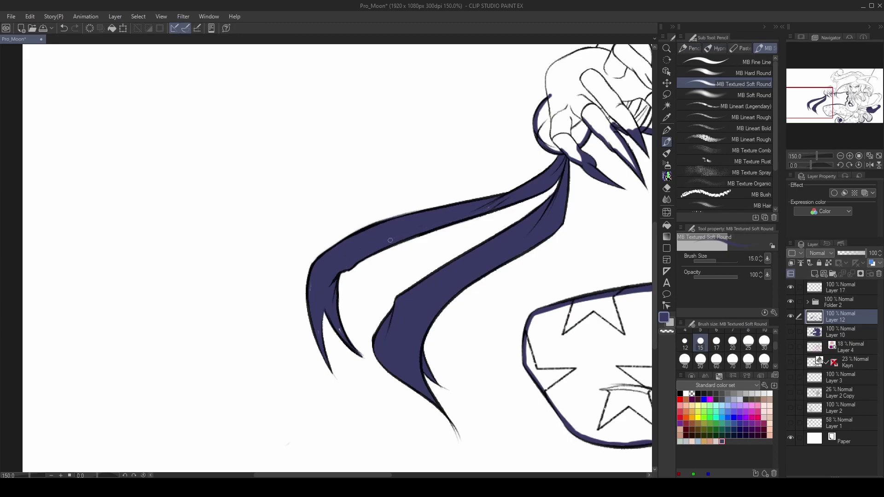
Outline the upper sash tail behind the waist with the G-pen at size 8 and fill it with dark blue.
left_click_drag(478, 364, 382, 290)
left_click_drag(635, 323, 184, 251)
mouse_move(520, 330)
left_mouse_down()
mouse_move(304, 428)
mouse_move(313, 469)
left_mouse_up()
key("p")
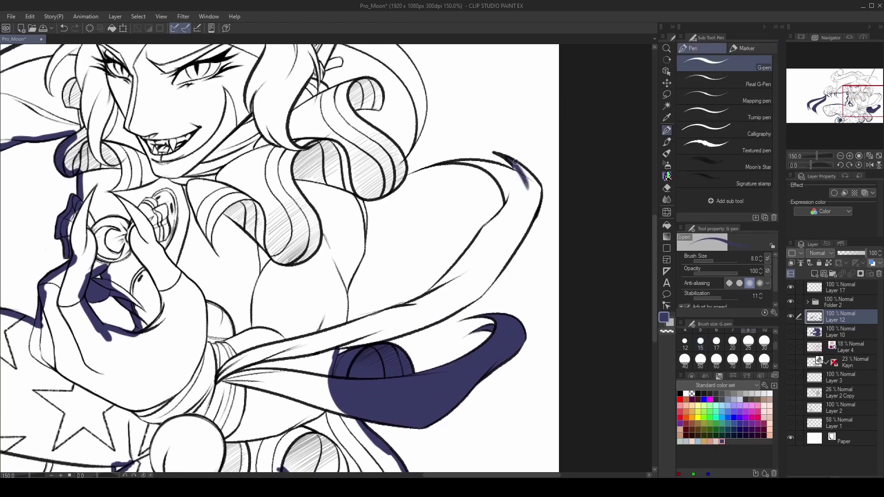
mouse_move(540, 187)
left_mouse_down()
mouse_move(526, 235)
mouse_move(498, 275)
mouse_move(432, 322)
left_mouse_up()
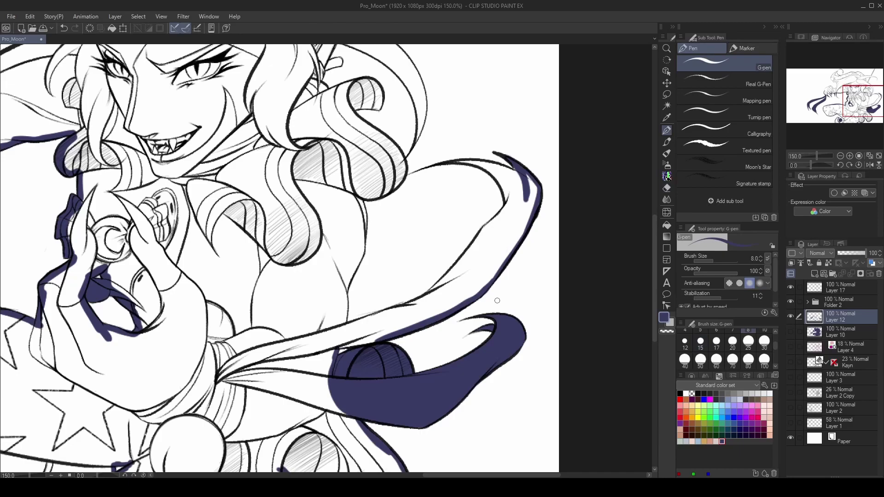
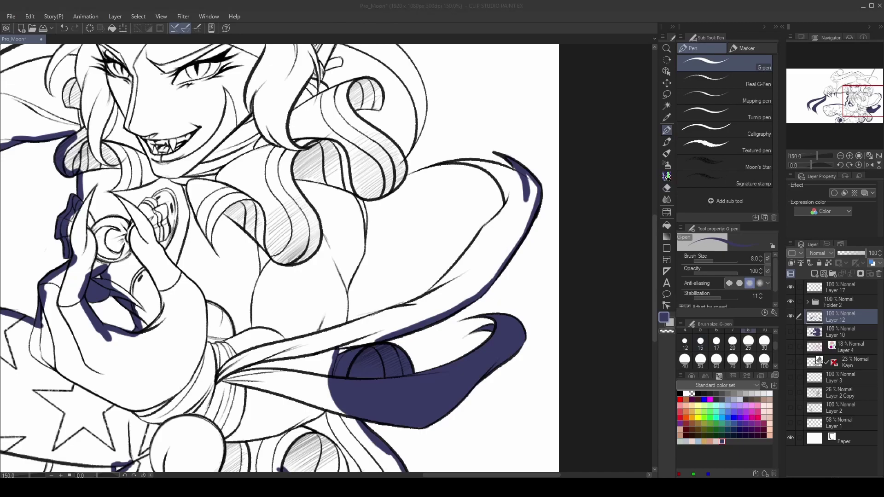
left_click_drag(457, 161, 502, 169)
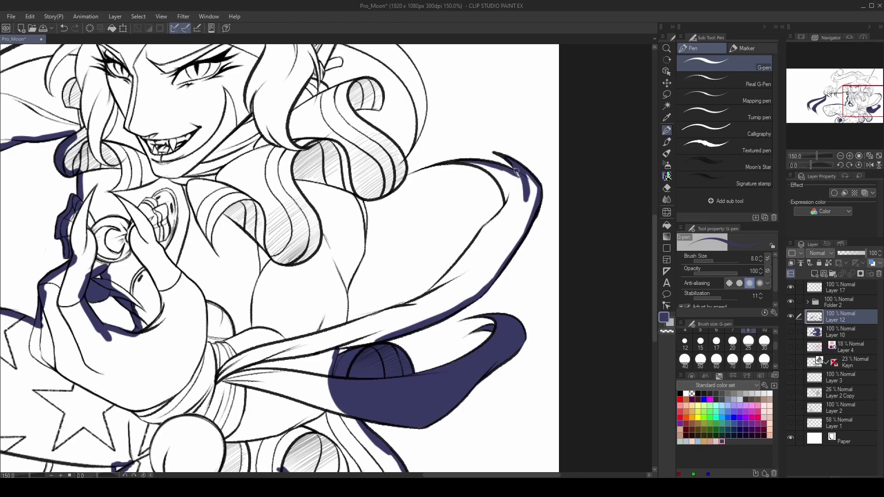
mouse_move(507, 203)
left_mouse_down()
mouse_move(417, 305)
mouse_move(332, 333)
mouse_move(355, 344)
left_mouse_up()
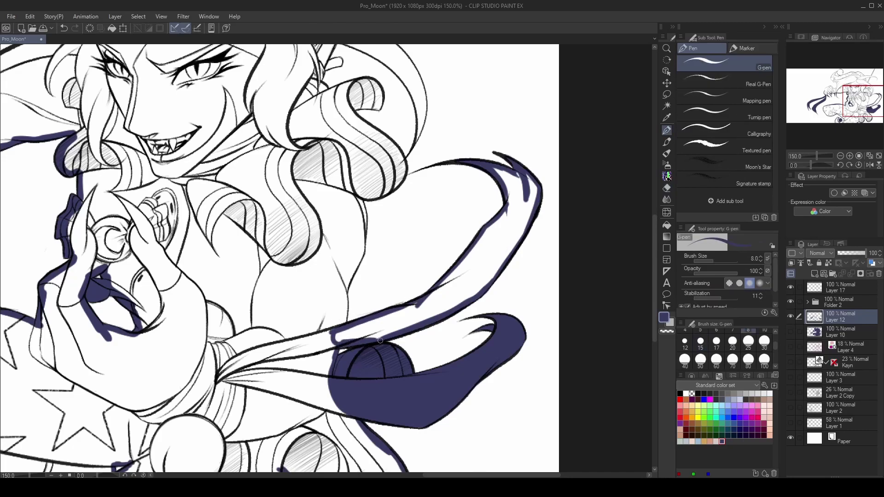
left_click(507, 198)
scroll(475, 266, "down", 1)
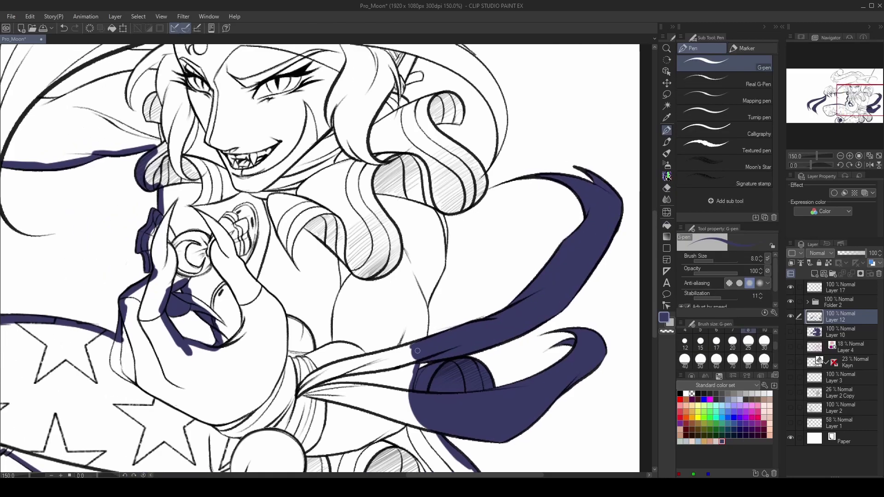
Trace the outer contour of the arm above the sash and of the hair curls up to the strands beside the ear.
scroll(457, 269, "up", 1)
mouse_move(458, 269)
left_mouse_down()
mouse_move(456, 327)
mouse_move(440, 364)
left_mouse_up()
left_click_drag(467, 264, 499, 224)
mouse_move(499, 223)
left_mouse_down()
mouse_move(496, 276)
mouse_move(446, 243)
mouse_move(441, 205)
mouse_move(387, 208)
left_mouse_up()
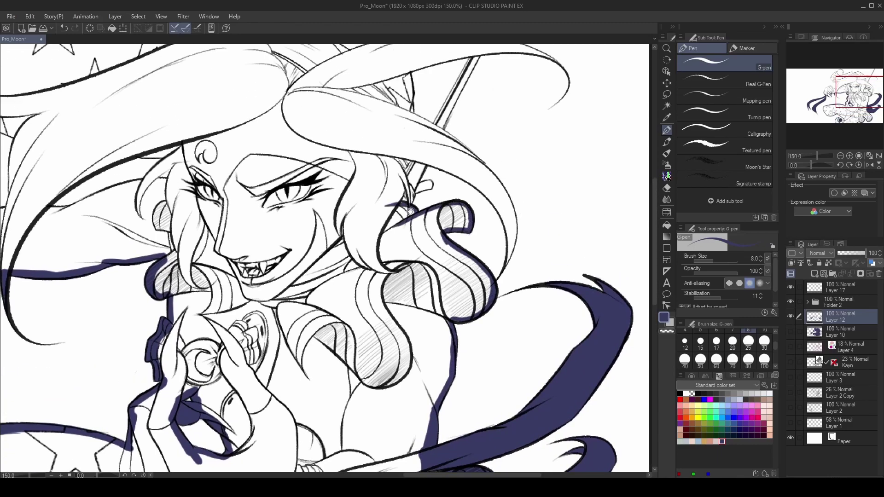
scroll(401, 240, "up", 2)
key("e")
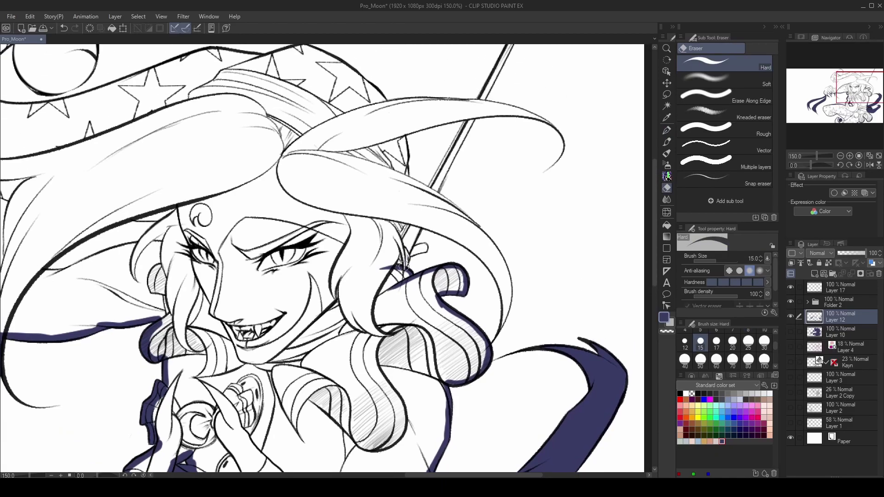
key("p")
left_click_drag(404, 262, 395, 235)
key("e")
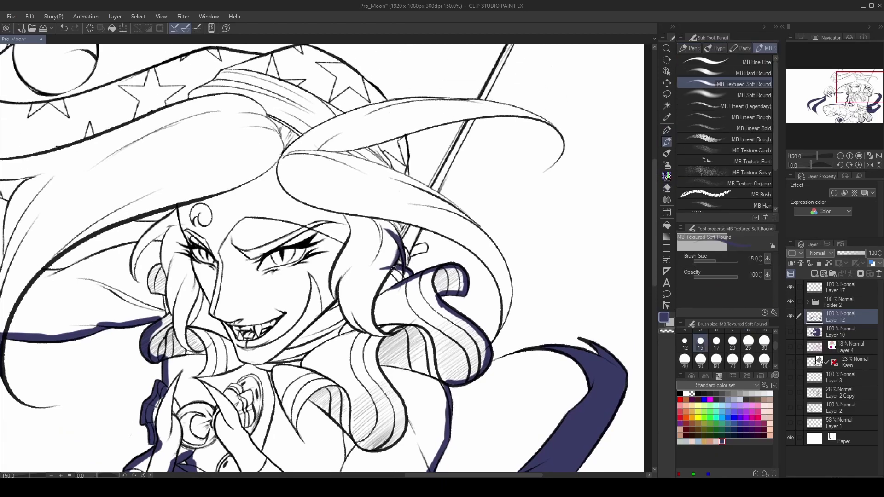
Outline the back of the clawed hand and the outstretched arm's upper side, extending along the hat brim's curved edge.
key("p")
left_click_drag(327, 387, 644, 343)
left_click_drag(175, 249, 203, 318)
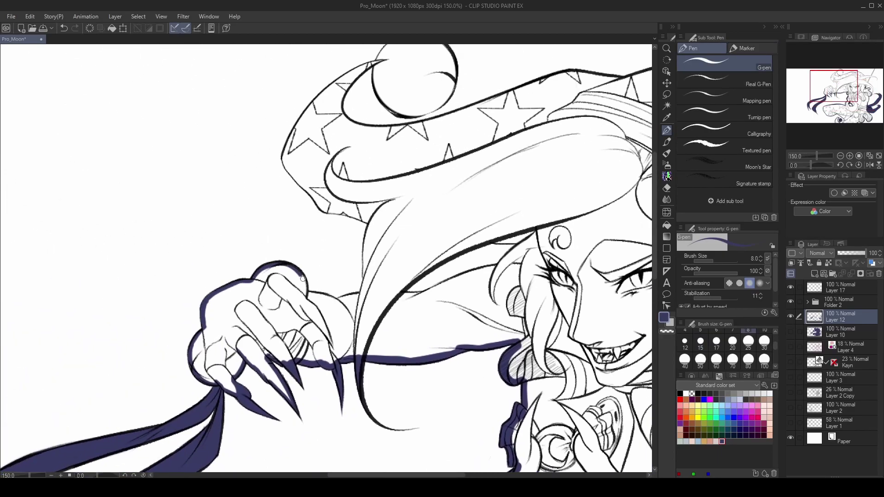
mouse_move(344, 304)
left_mouse_down()
mouse_move(527, 266)
mouse_move(442, 289)
left_mouse_up()
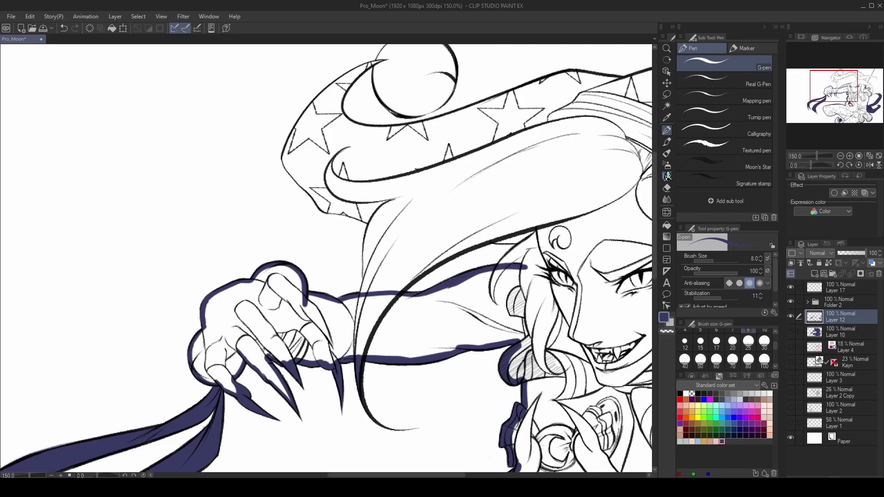
left_click_drag(401, 327, 313, 372)
left_click_drag(322, 328, 415, 282)
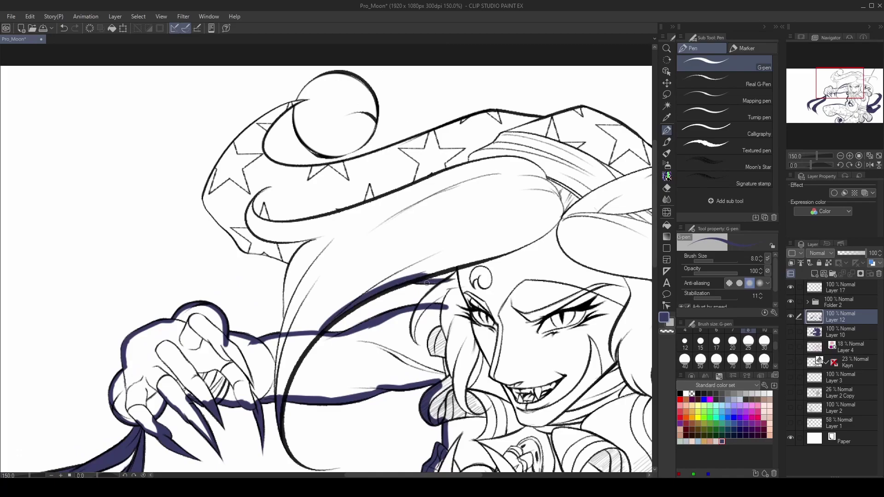
Open Folder 2, select Layer 31, and copy a lassoed part of the hat to its own layer.
left_click(808, 302)
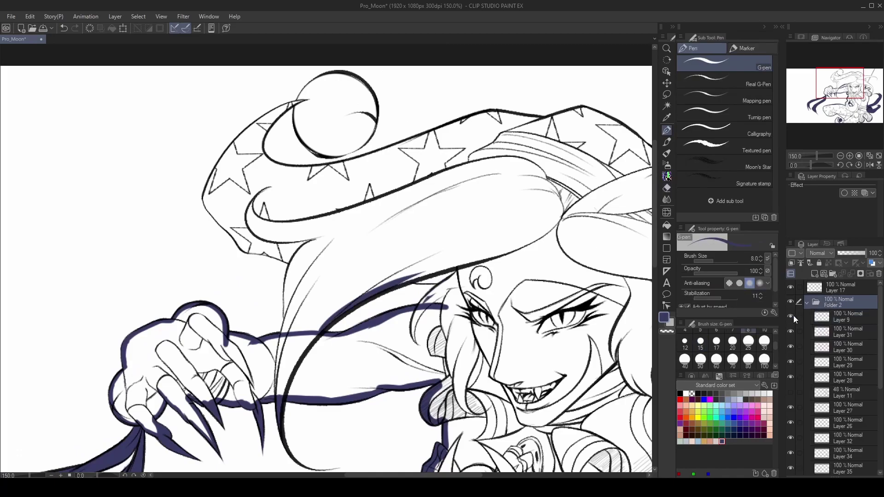
left_click(811, 331)
key("m")
mouse_move(557, 164)
left_mouse_down()
mouse_move(530, 170)
mouse_move(555, 163)
left_mouse_up()
left_click_drag(369, 192, 371, 159)
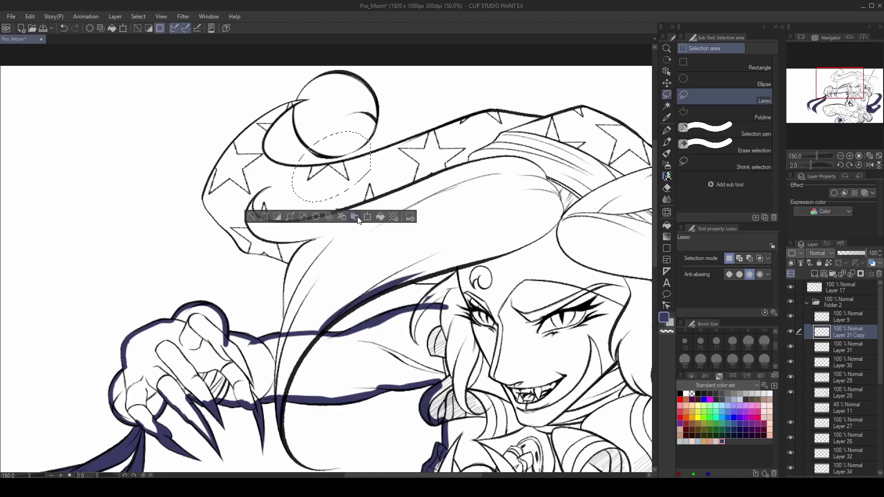
left_click(354, 217)
key("e")
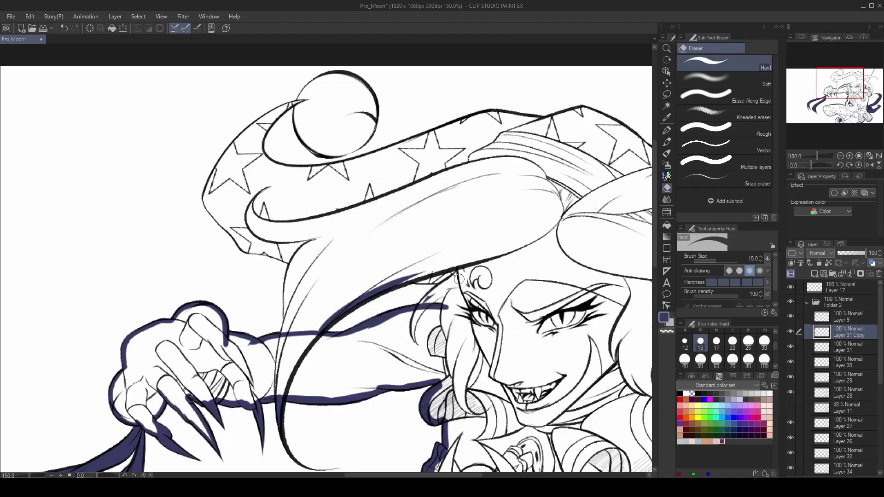
Collapse Folder 2, return to Layer 12, and continue the dark blue edge under the hat brim toward the forehead with the G-pen.
left_click(807, 302)
left_click(843, 317)
left_click(667, 131)
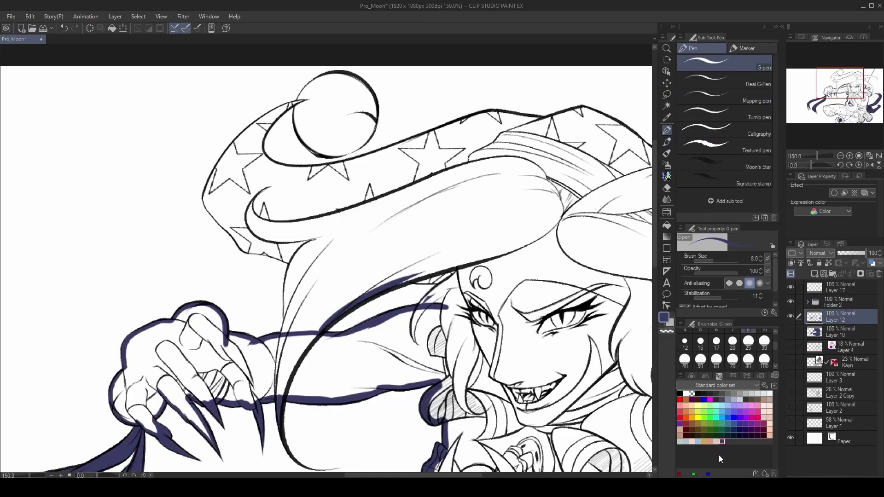
left_click_drag(406, 282, 414, 277)
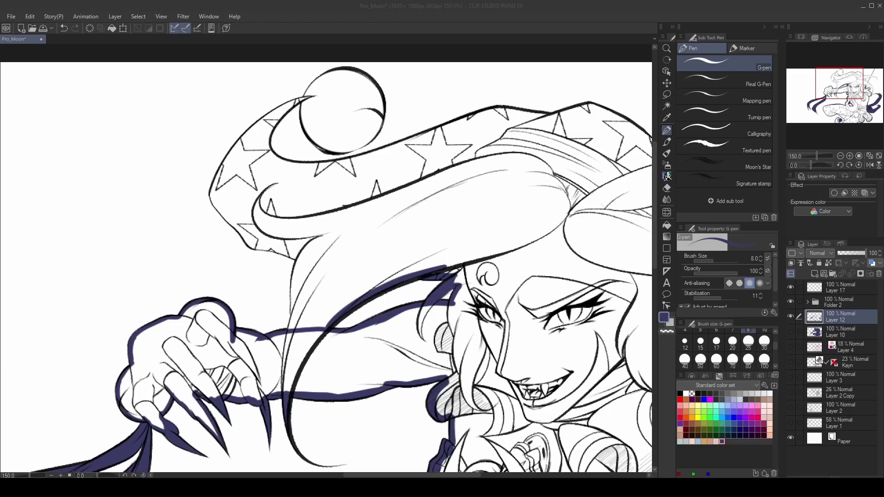
Trace the hair's outer edge below the hat and the curved outer contour of the hat's drooping tail in dark blue.
left_click_drag(388, 244, 377, 307)
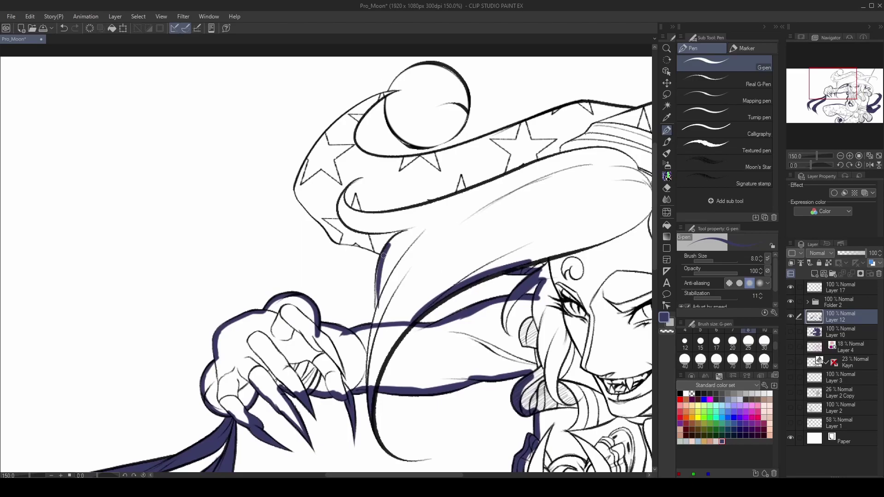
scroll(378, 307, "up", 2)
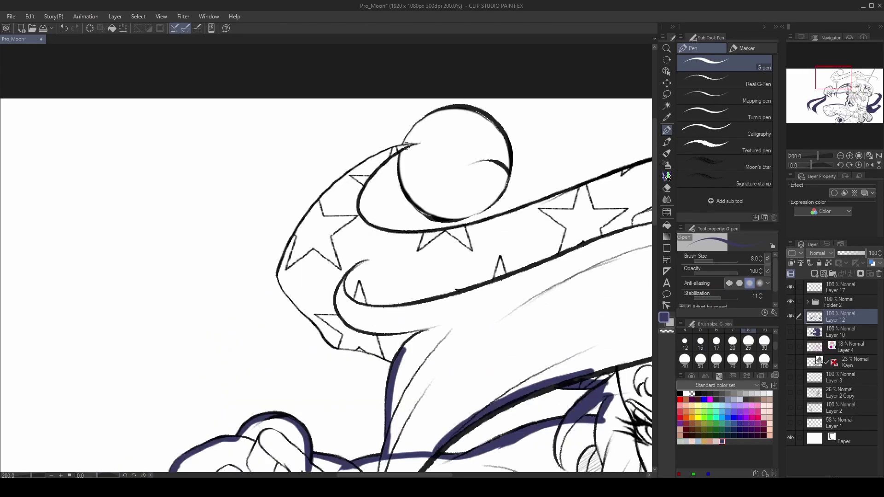
mouse_move(393, 150)
left_mouse_down()
mouse_move(278, 279)
mouse_move(356, 203)
mouse_move(357, 228)
left_mouse_up()
mouse_move(281, 276)
left_mouse_down()
mouse_move(332, 344)
mouse_move(346, 332)
mouse_move(359, 348)
mouse_move(338, 345)
mouse_move(378, 354)
left_mouse_up()
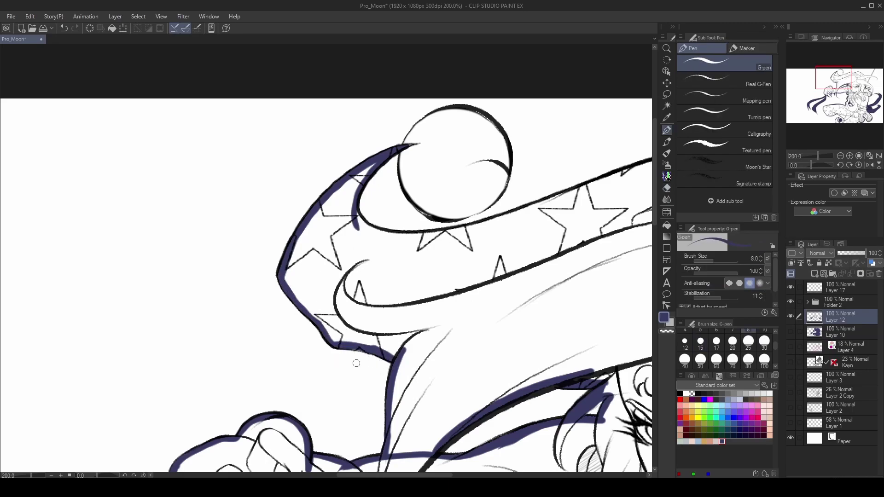
left_click_drag(422, 338, 344, 447)
Outline the round ball at the hat's tip and fill it with dark blue.
left_click_drag(327, 254, 362, 220)
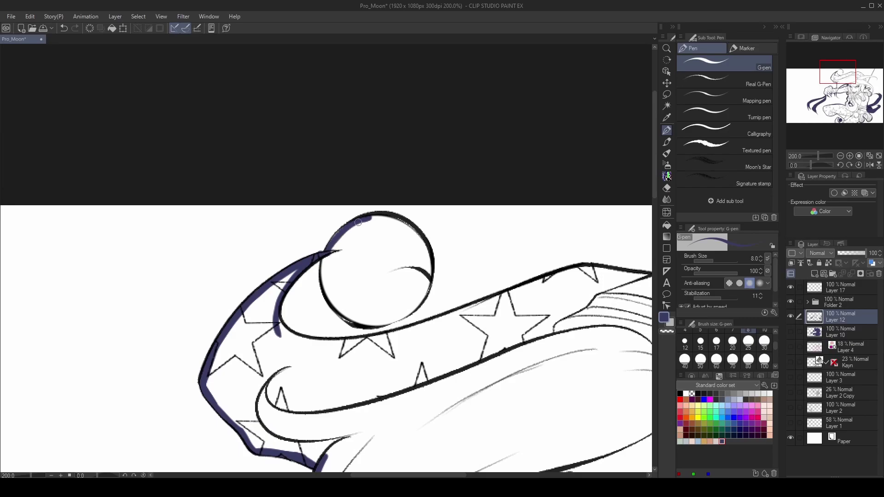
mouse_move(325, 254)
left_mouse_down()
mouse_move(339, 313)
mouse_move(389, 323)
left_mouse_up()
mouse_move(368, 218)
left_mouse_down()
mouse_move(401, 220)
mouse_move(433, 268)
mouse_move(370, 326)
left_mouse_up()
key("g")
left_click(409, 290)
key("p")
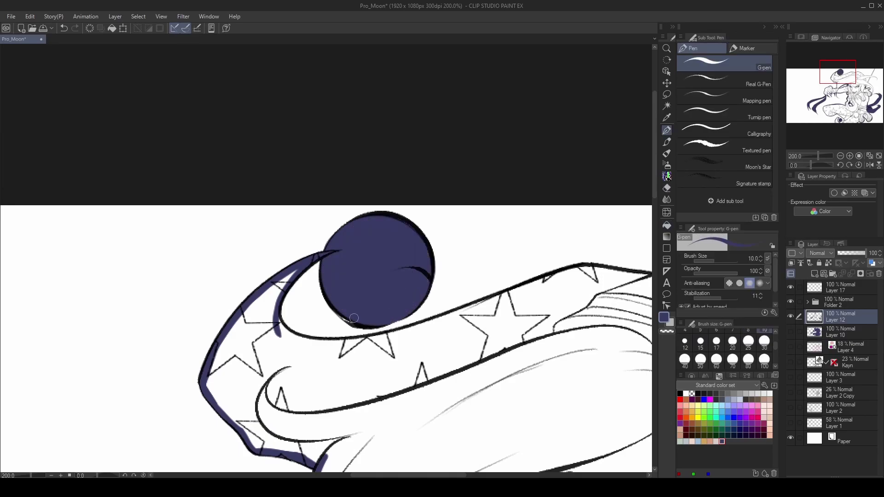
Outline the top of the starred hat crown and its side edge behind the swept strands using MB Textured Soft Round.
key("p")
mouse_move(279, 326)
left_mouse_down()
mouse_move(334, 341)
mouse_move(561, 275)
mouse_move(387, 329)
mouse_move(156, 315)
left_mouse_up()
mouse_move(352, 261)
left_mouse_down()
mouse_move(484, 251)
mouse_move(206, 191)
left_mouse_up()
mouse_move(440, 163)
left_mouse_down()
mouse_move(355, 221)
mouse_move(412, 178)
left_mouse_up()
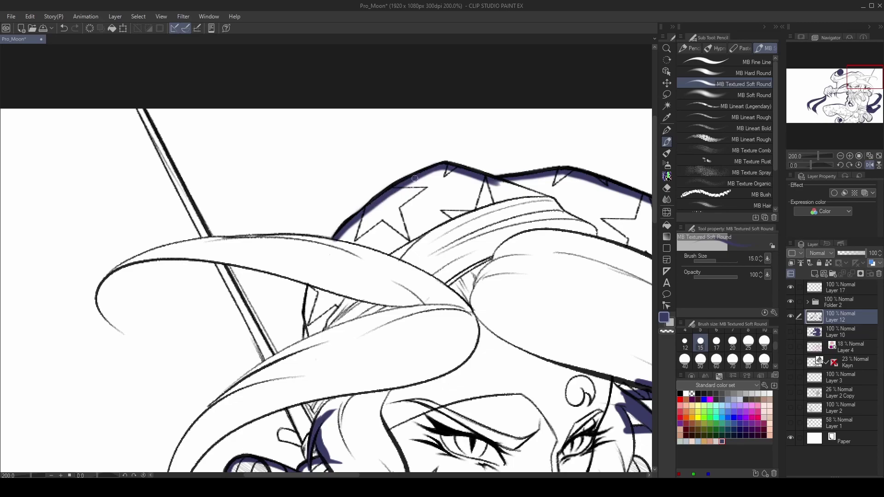
left_click_drag(310, 286, 304, 346)
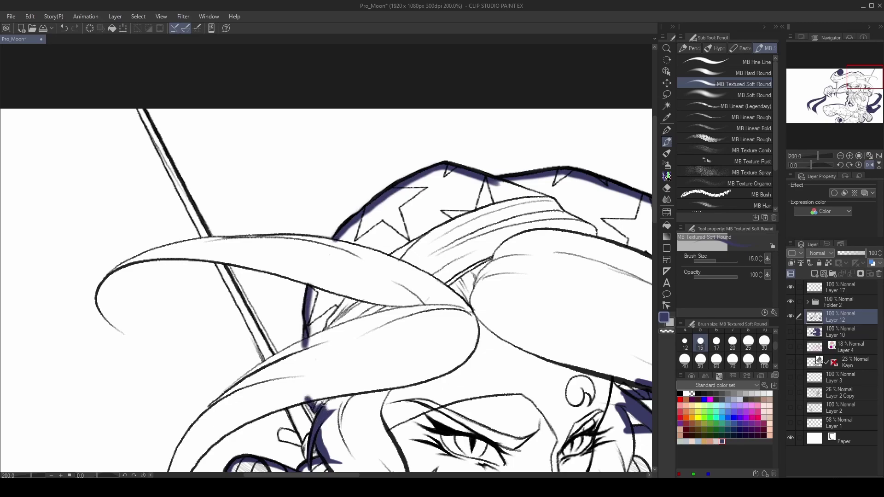
key("p")
key("ctrl+z")
key("ctrl+y")
Outline both edges of the upper curved strand crossing the staff with the G-pen at size 7.
key("h")
left_click_drag(339, 282, 345, 350)
key("bracketleft")
key("bracketleft")
mouse_move(390, 320)
left_mouse_down()
mouse_move(470, 230)
mouse_move(323, 302)
left_mouse_up()
left_click_drag(387, 251, 316, 305)
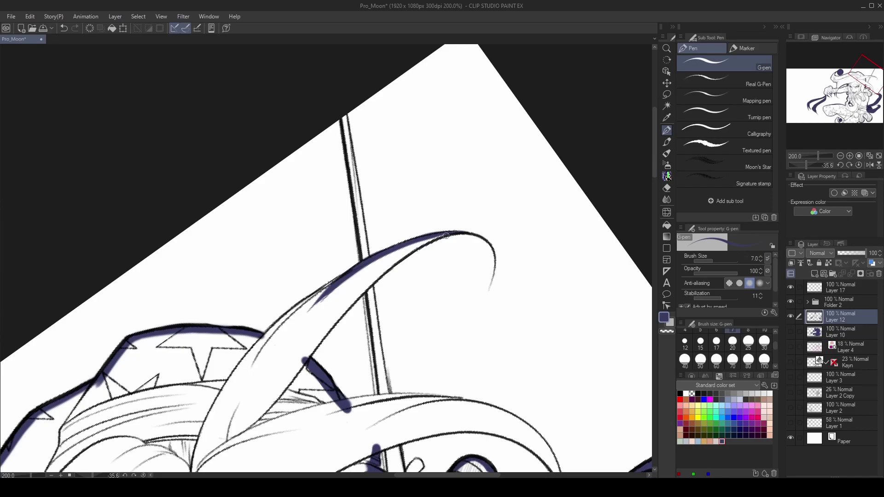
left_click_drag(454, 233, 318, 339)
mouse_move(384, 271)
left_mouse_down()
mouse_move(305, 357)
mouse_move(301, 305)
mouse_move(259, 343)
left_mouse_up()
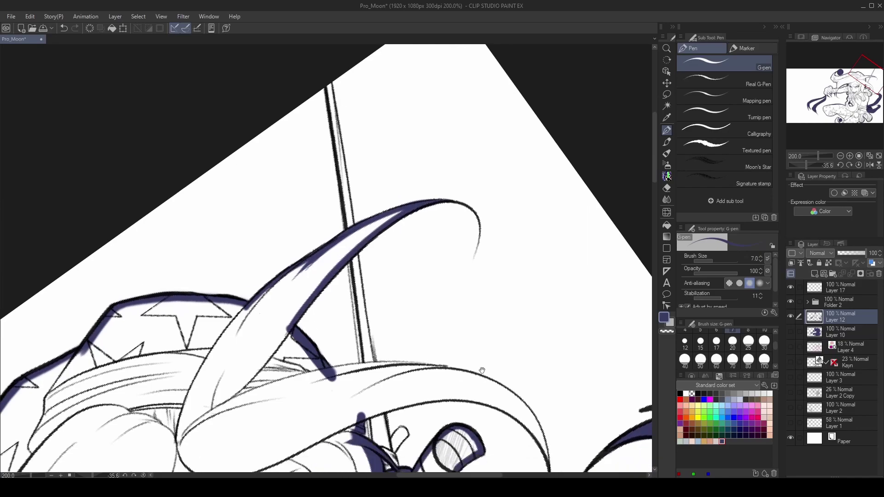
Trace the upper strand's tip and the long edges of the lower curved strand above the hair curls.
left_click_drag(492, 226, 368, 239)
mouse_move(477, 209)
left_mouse_down()
mouse_move(327, 282)
mouse_move(340, 266)
mouse_move(278, 329)
left_mouse_up()
left_click_drag(336, 261, 281, 322)
mouse_move(486, 226)
left_mouse_down()
mouse_move(377, 259)
mouse_move(335, 339)
left_mouse_up()
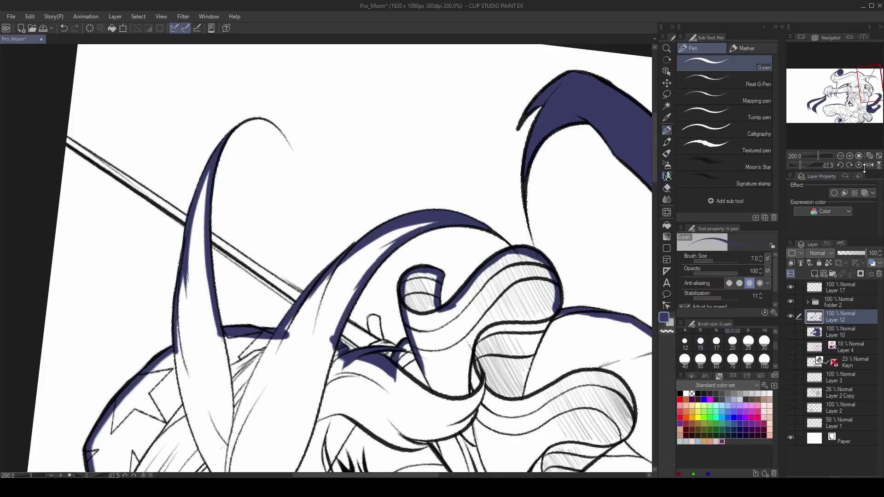
Fill the outlined figure with dark blue on Layer 12, including the piece around the small orb at the canvas bottom.
key("ctrl+0")
key("e")
left_click(471, 346)
scroll(469, 350, "up", 2)
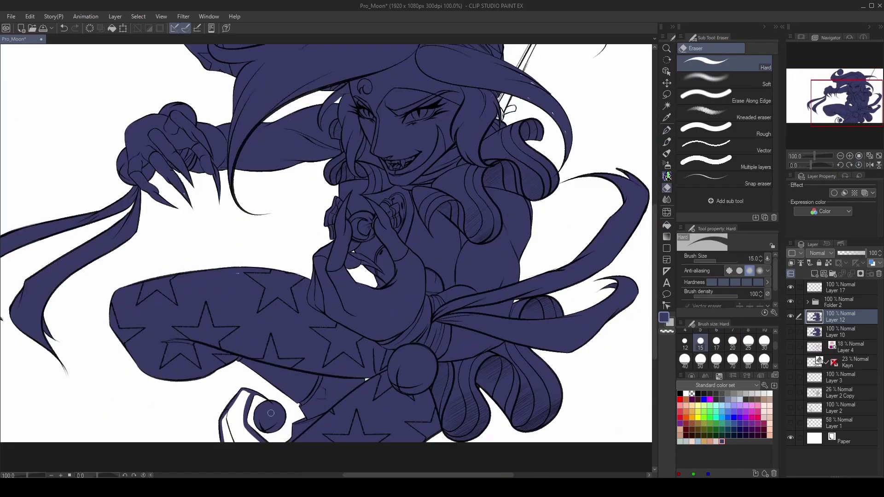
key("g")
scroll(366, 369, "up", 5)
Take Layer 17 out of the layer stack, then hide the line art in Folder 2 and select Layer 12.
left_click(791, 306)
left_click(791, 289)
left_click(832, 289)
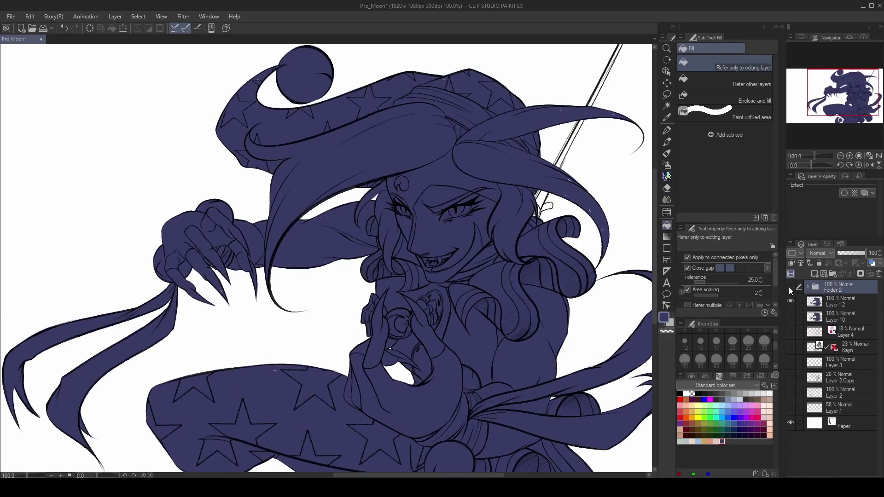
left_click(789, 287)
left_click(803, 302)
Patch the small gaps in the silhouette's hat, arm and thigh with the G-pen at size 10.
left_click(667, 130)
left_click_drag(512, 315, 687, 173)
scroll(516, 323, "up", 3)
key("bracketright")
key("bracketright")
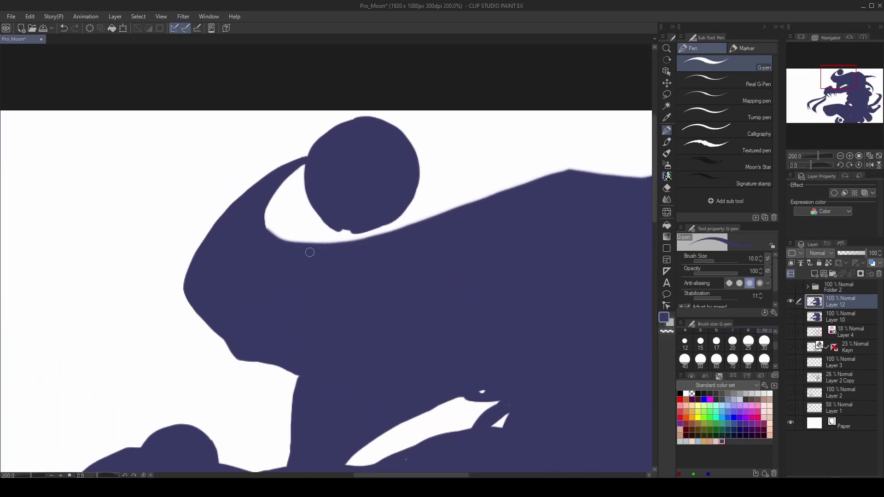
scroll(461, 251, "down", 3)
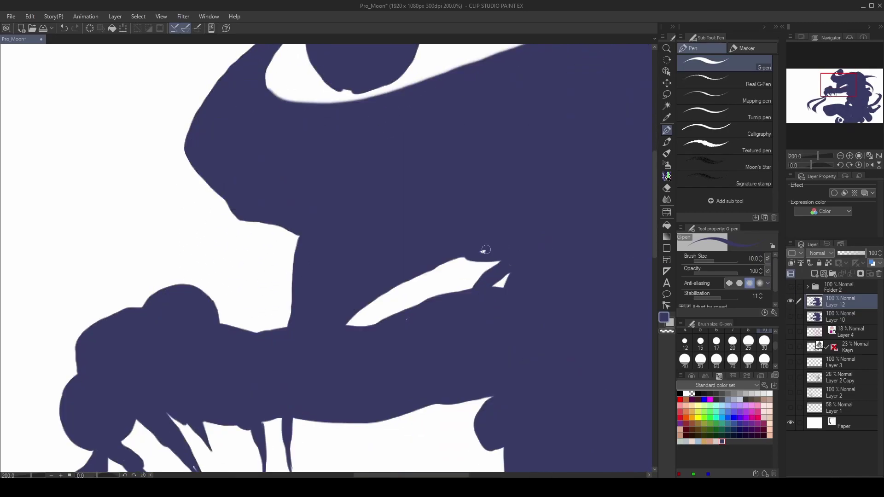
scroll(362, 374, "down", 2)
scroll(322, 380, "left", 2)
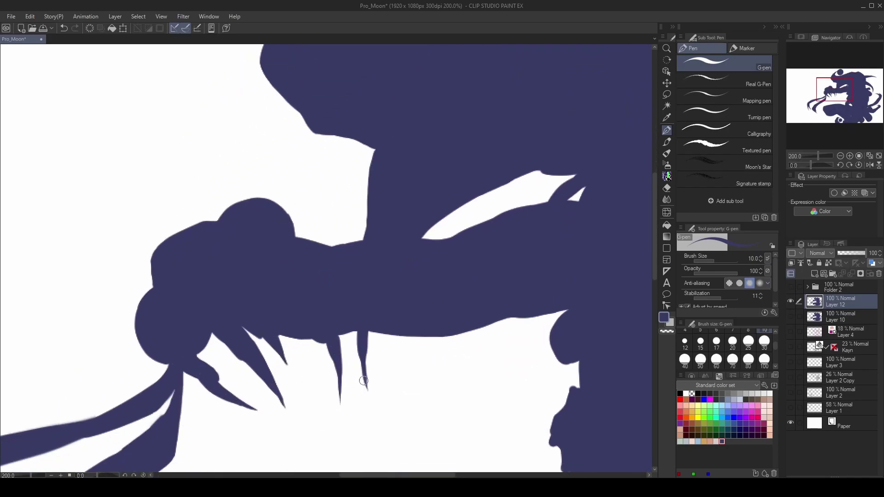
scroll(353, 382, "down", 7)
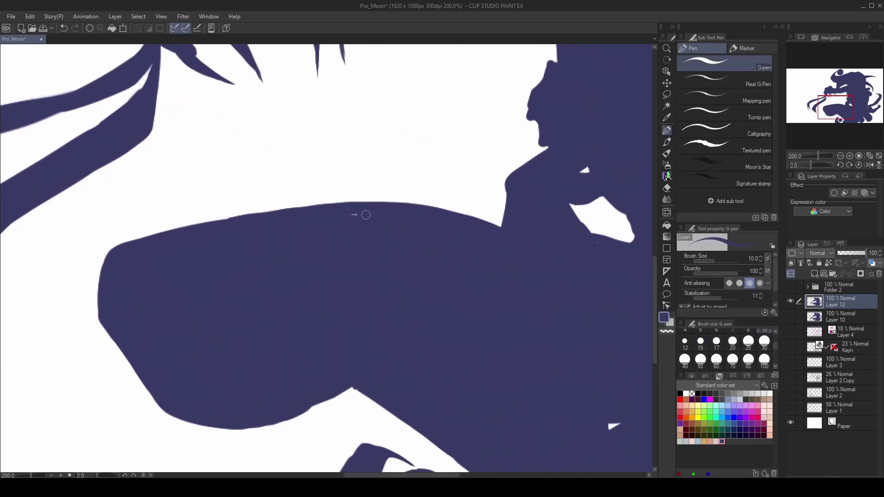
scroll(367, 216, "down", 3)
scroll(415, 286, "right", 2)
left_click_drag(540, 307, 439, 313)
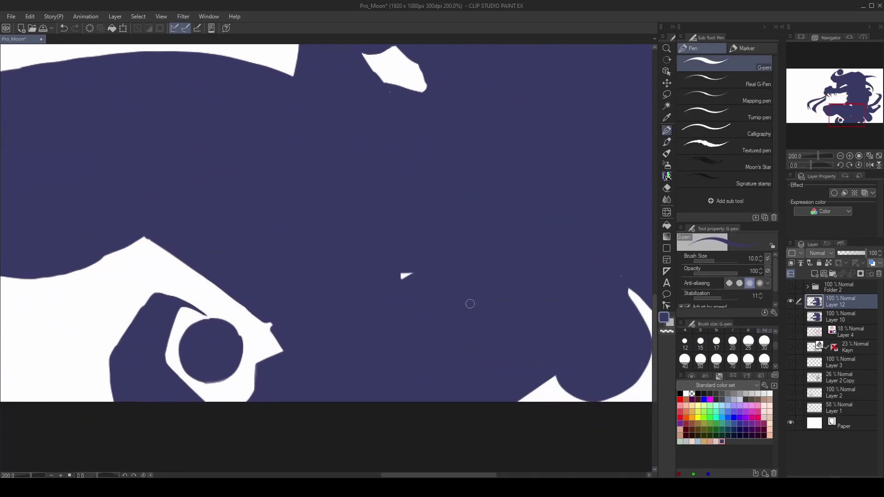
Close the remaining pinholes and slivers in the sash and curved strands with the Paint unfilled area tool.
left_click(667, 225)
left_click(726, 113)
left_click_drag(628, 336, 594, 294)
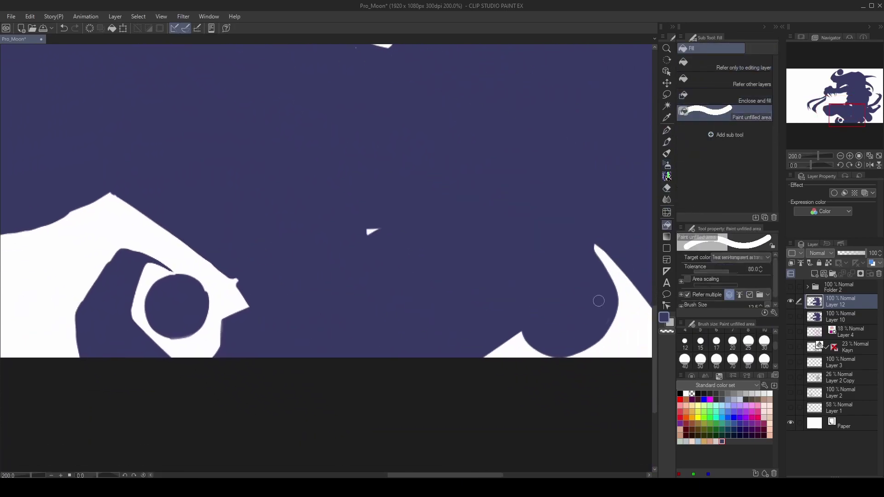
left_click_drag(576, 346, 393, 412)
left_click_drag(546, 362, 379, 336)
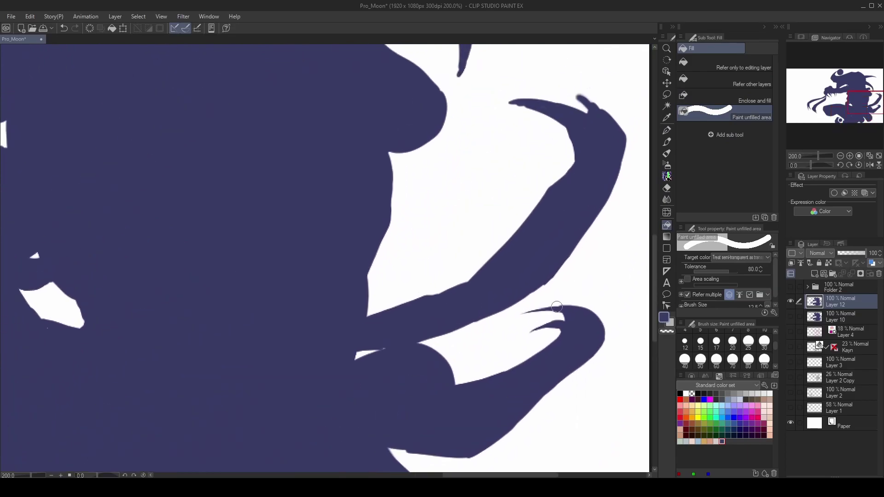
left_click_drag(575, 125, 542, 297)
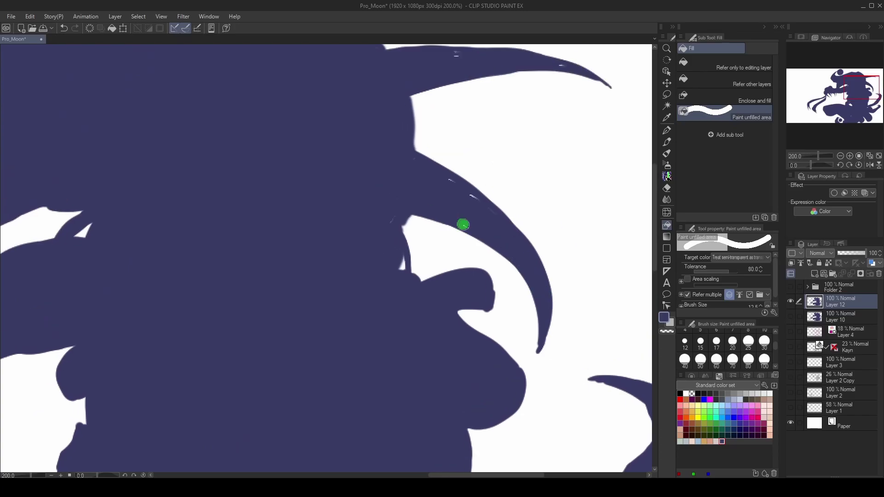
scroll(550, 222, "up", 5)
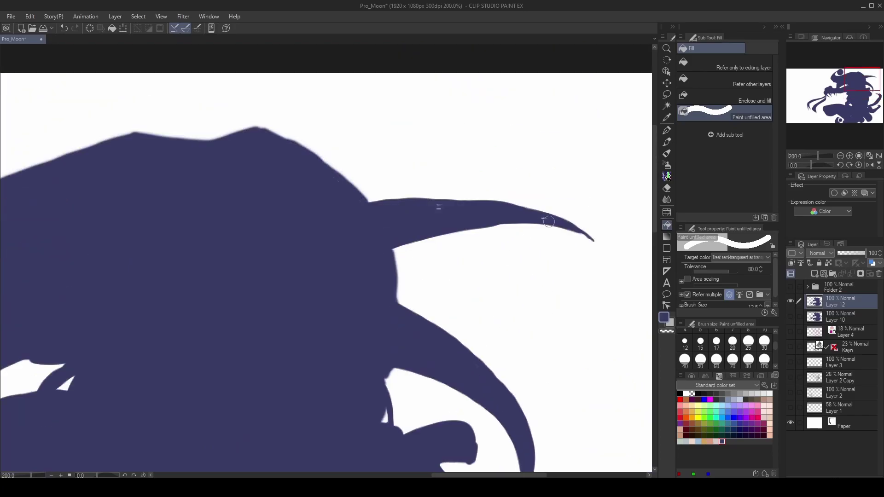
left_click_drag(366, 205, 283, 145)
scroll(482, 241, "left", 5)
scroll(481, 241, "down", 2)
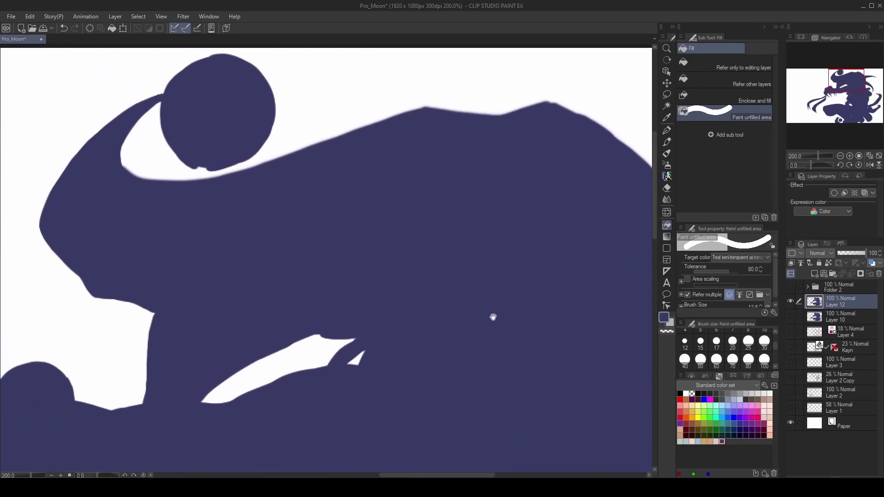
Show the Folder 2 line art again and set up clipped Layer 36 above Layer 12 inside Folder 3.
scroll(400, 252, "down", 3)
left_click(790, 287)
left_click_drag(587, 463, 542, 414)
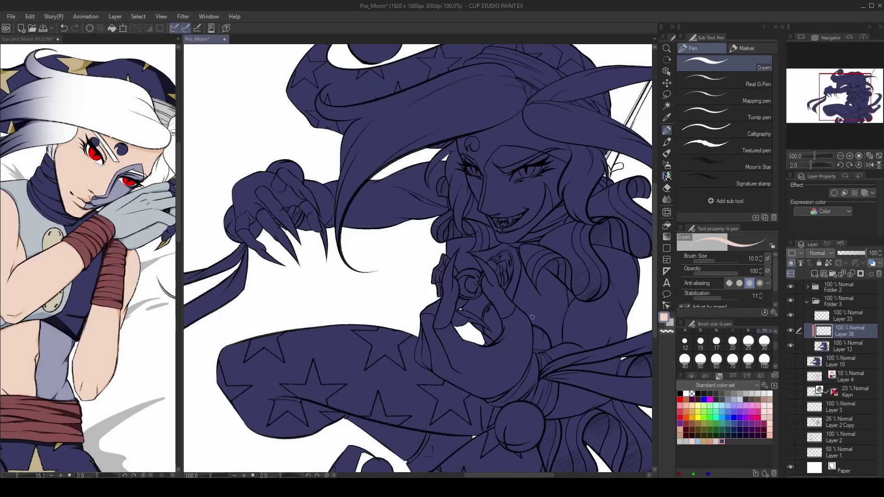
Outline the forehead and the light side of the face in peach with the G-pen at size 20, and fill the area.
scroll(532, 317, "up", 3)
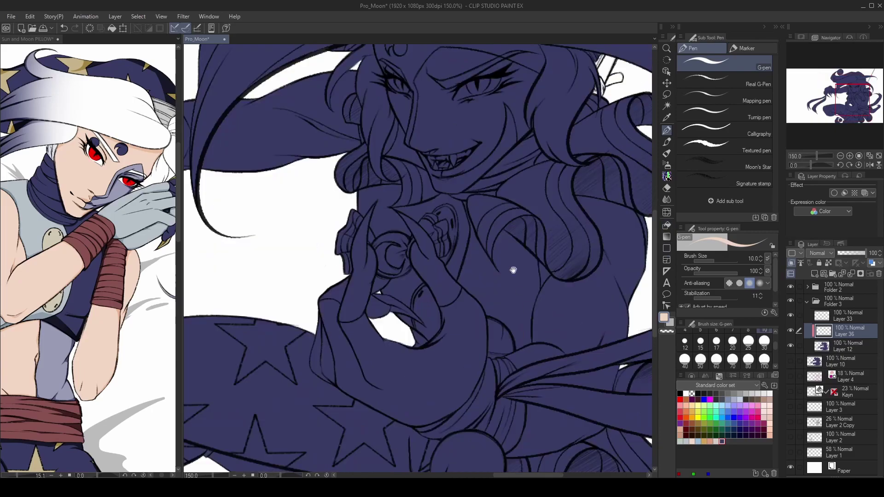
key("bracketright")
key("bracketright")
key("bracketright")
mouse_move(533, 243)
left_mouse_down()
mouse_move(463, 171)
mouse_move(383, 251)
mouse_move(396, 304)
mouse_move(408, 264)
mouse_move(530, 240)
left_mouse_up()
key("bracketright")
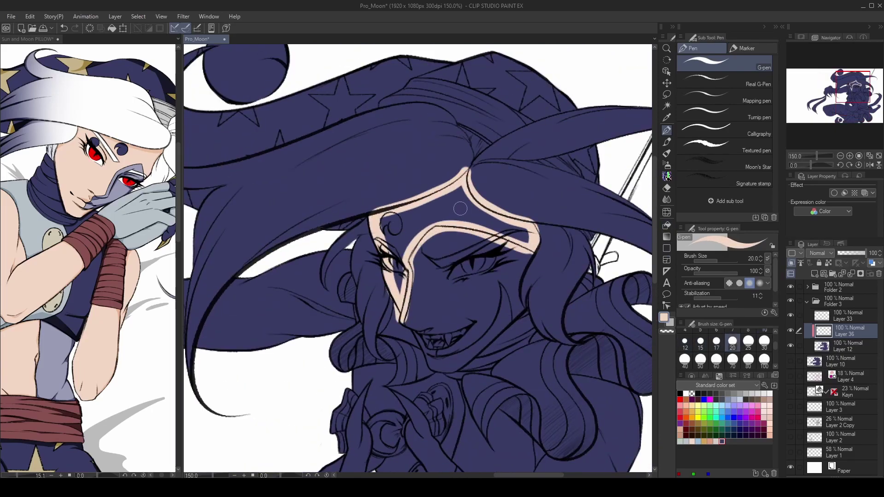
key("g")
left_click(401, 244)
key("e")
key("p")
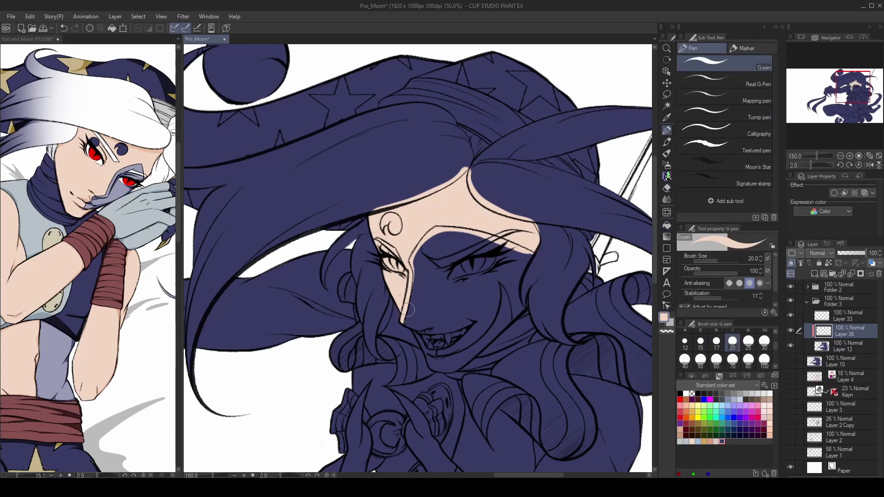
Paint the chin, jaw and cheek edge around the grin peach with the G-pen at size 15.
scroll(412, 302, "up", 1)
mouse_move(518, 273)
left_mouse_down()
mouse_move(423, 375)
mouse_move(479, 368)
mouse_move(529, 307)
left_mouse_up()
key("bracketleft")
key("bracketleft")
mouse_move(406, 336)
left_mouse_down()
mouse_move(414, 354)
mouse_move(461, 370)
mouse_move(478, 398)
left_mouse_up()
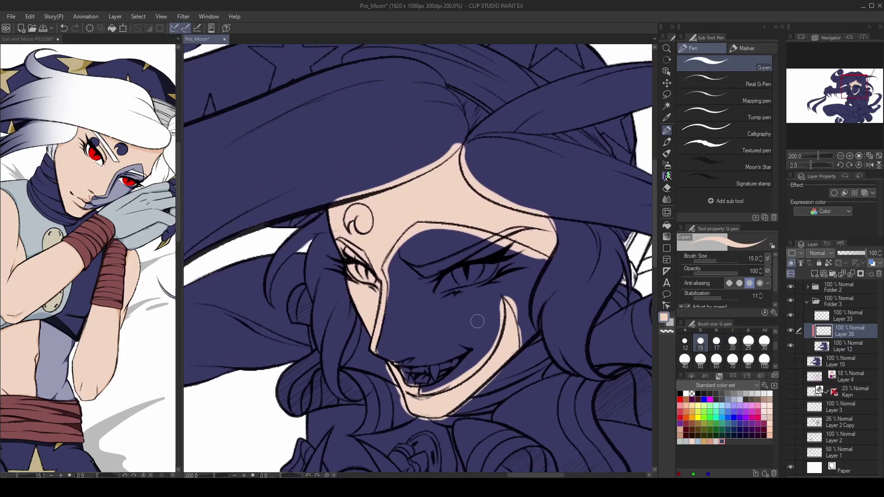
scroll(514, 350, "down", 2)
scroll(537, 310, "up", 3)
scroll(533, 369, "down", 3)
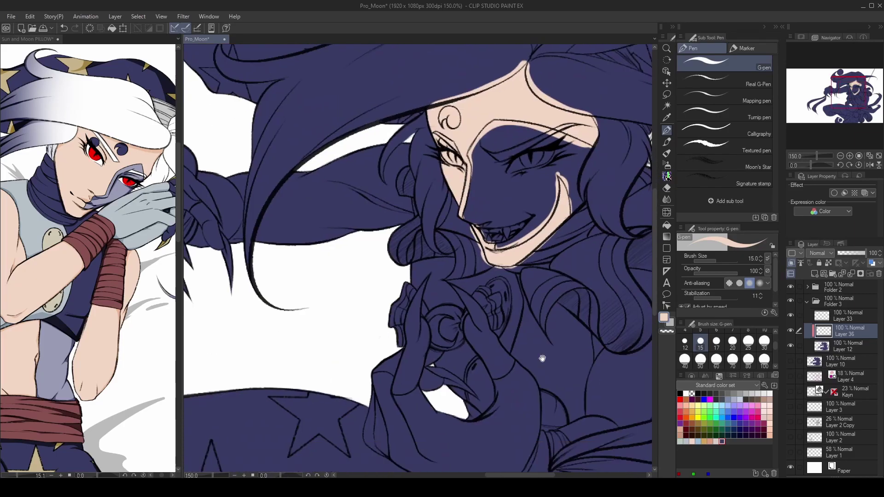
Outline the back of the hand in front of the chest in peach and fill it.
mouse_move(502, 341)
left_mouse_down()
mouse_move(512, 302)
mouse_move(453, 338)
mouse_move(404, 299)
mouse_move(380, 359)
mouse_move(494, 417)
mouse_move(552, 300)
mouse_move(511, 306)
left_mouse_up()
key("g")
left_click(456, 364)
left_click_drag(369, 308, 612, 433)
Block in the back of the outstretched clawed hand with peach, leaving the claws dark blue.
key("p")
left_click_drag(444, 240, 372, 223)
mouse_move(368, 268)
left_mouse_down()
mouse_move(337, 242)
mouse_move(387, 204)
mouse_move(438, 238)
mouse_move(419, 237)
left_mouse_up()
key("r")
key("e")
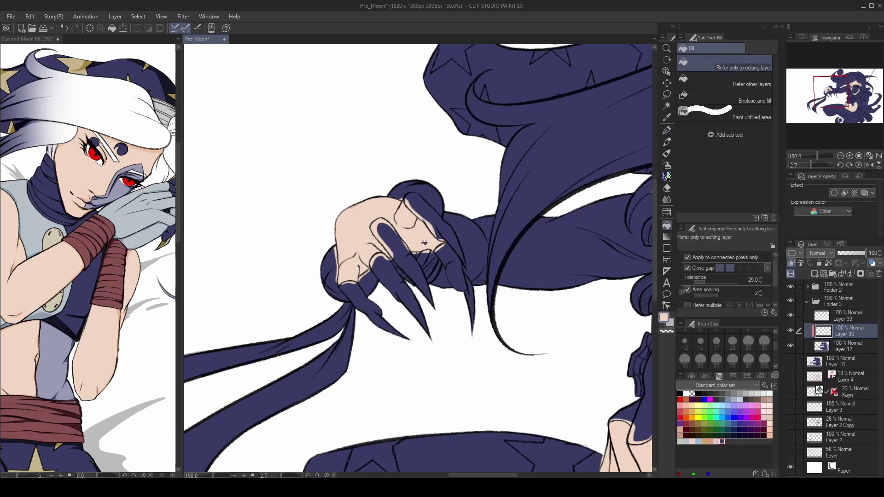
left_click_drag(585, 371, 567, 322)
Pick the glove's light grey from the coloured reference and recolour the backs of both hands with it.
key("x")
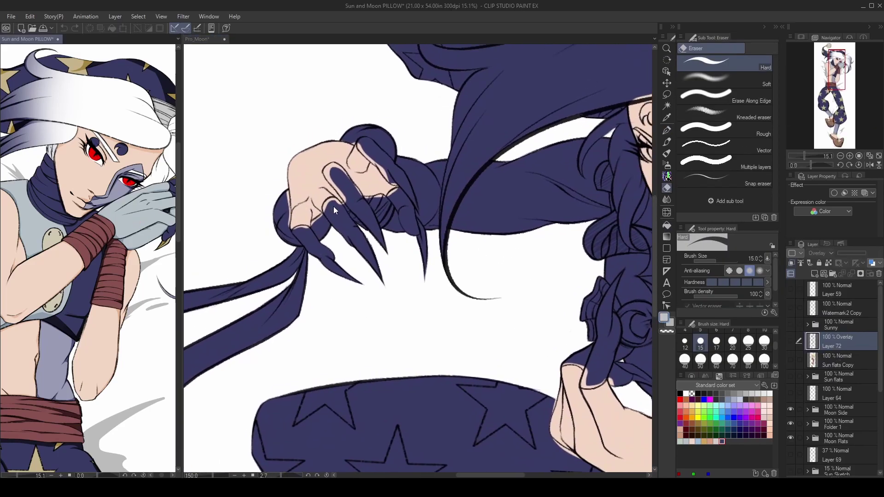
key("p")
mouse_move(387, 194)
left_mouse_down()
mouse_move(363, 202)
mouse_move(312, 151)
left_mouse_up()
Outline the bare shoulder, upper arm and side of the torso in peach and fill the area.
left_click_drag(566, 382, 410, 322)
mouse_move(405, 318)
left_mouse_down()
mouse_move(442, 392)
mouse_move(502, 415)
mouse_move(517, 361)
mouse_move(541, 414)
mouse_move(575, 323)
left_mouse_up()
mouse_move(582, 368)
left_mouse_down()
mouse_move(575, 382)
mouse_move(465, 350)
mouse_move(452, 309)
mouse_move(525, 309)
mouse_move(557, 221)
left_mouse_up()
mouse_move(564, 191)
left_mouse_down()
mouse_move(608, 185)
mouse_move(530, 410)
mouse_move(465, 322)
left_mouse_up()
key("g")
mouse_move(406, 305)
left_mouse_down()
mouse_move(590, 417)
mouse_move(641, 474)
left_mouse_up()
Outline the outstretched arm from wrist to hair in peach and fill it.
key("p")
mouse_move(429, 272)
left_mouse_down()
mouse_move(534, 189)
mouse_move(553, 251)
left_mouse_up()
left_click_drag(571, 194, 529, 244)
key("g")
left_click(498, 247)
key("p")
mouse_move(401, 199)
left_mouse_down()
mouse_move(355, 258)
mouse_move(391, 216)
mouse_move(392, 265)
left_mouse_up()
Erase the peach spilling over the upper sash tail at the waist with the Hard eraser, reducing its size to 15.
key("e")
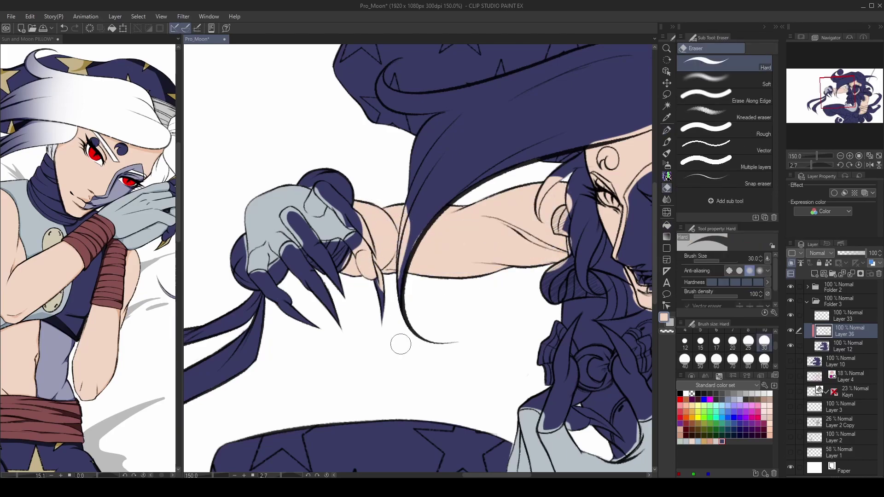
left_click_drag(607, 416, 536, 257)
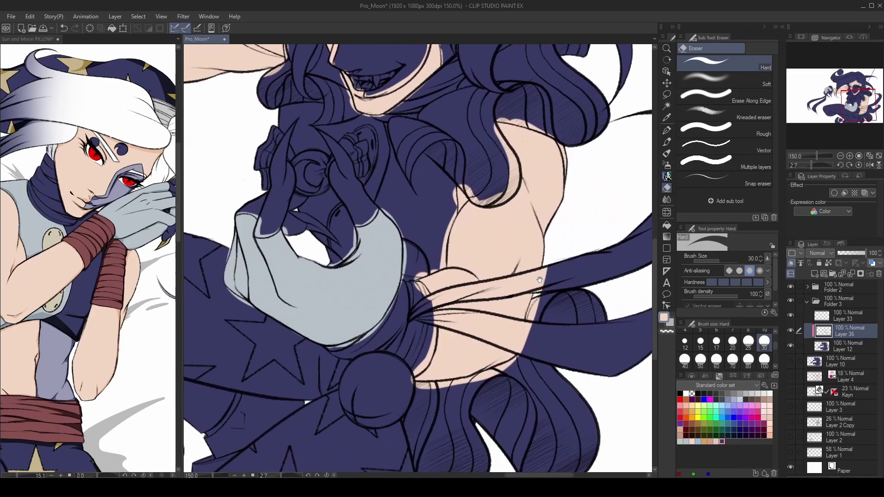
scroll(544, 292, "up", 1)
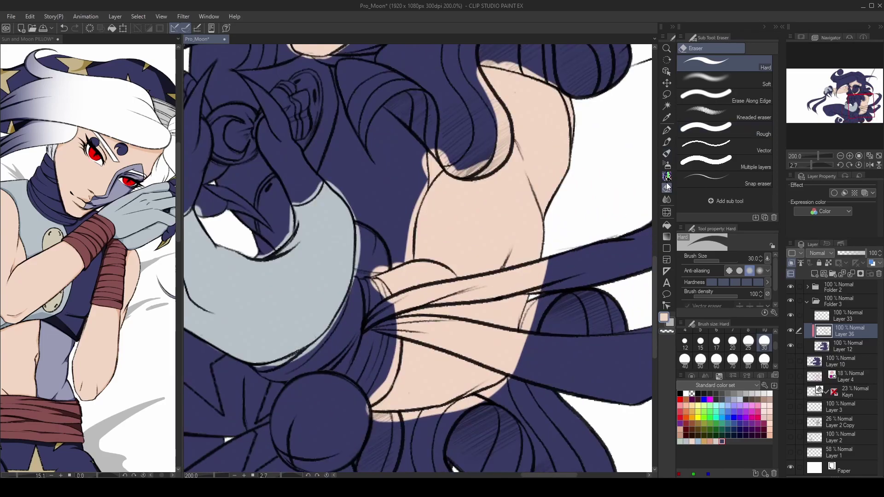
key("bracketleft")
key("bracketleft")
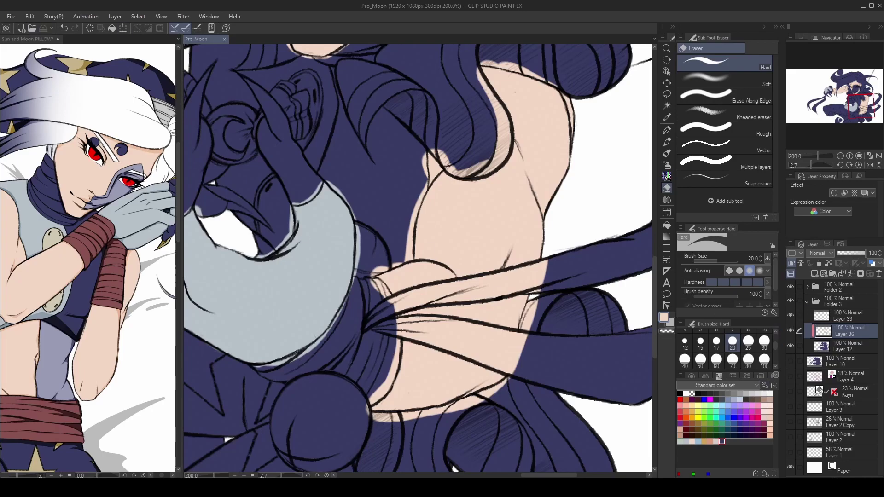
left_click_drag(542, 292, 507, 323)
key("ctrl+z")
left_click_drag(543, 267, 571, 276)
key("bracketleft")
key("bracketleft")
mouse_move(515, 290)
left_mouse_down()
mouse_move(424, 311)
mouse_move(562, 290)
mouse_move(511, 301)
left_mouse_up()
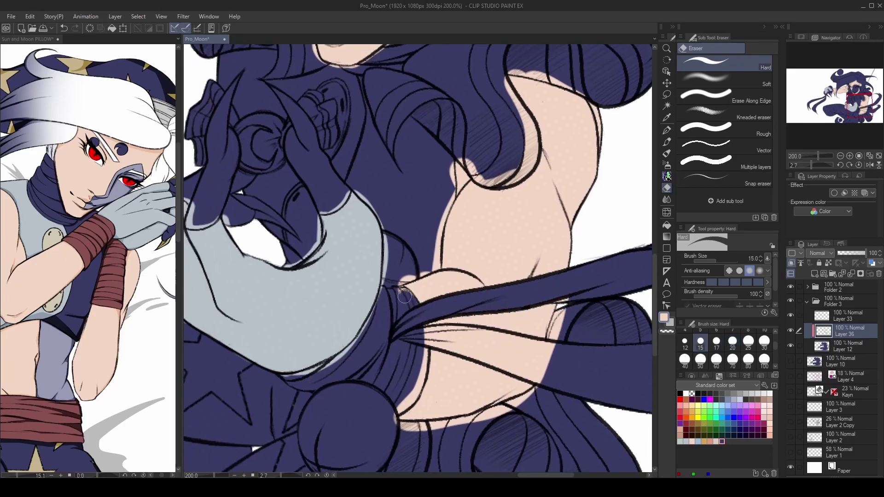
Clean the peach edges along the sash tails, torso side and waist with the Hard eraser, reducing its size to 7.
mouse_move(402, 296)
left_mouse_down()
mouse_move(453, 330)
mouse_move(440, 331)
mouse_move(553, 349)
mouse_move(419, 335)
mouse_move(555, 373)
mouse_move(519, 373)
mouse_move(463, 341)
left_mouse_up()
mouse_move(577, 303)
left_mouse_down()
mouse_move(531, 261)
mouse_move(520, 297)
left_mouse_up()
mouse_move(502, 356)
left_mouse_down()
mouse_move(424, 389)
mouse_move(355, 392)
left_mouse_up()
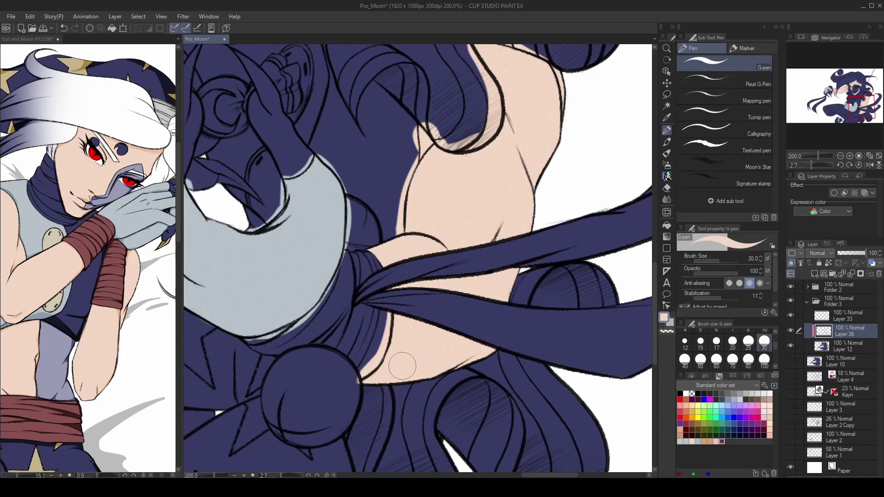
left_click_drag(414, 145, 396, 227)
key("bracketleft")
key("bracketleft")
key("bracketleft")
key("bracketleft")
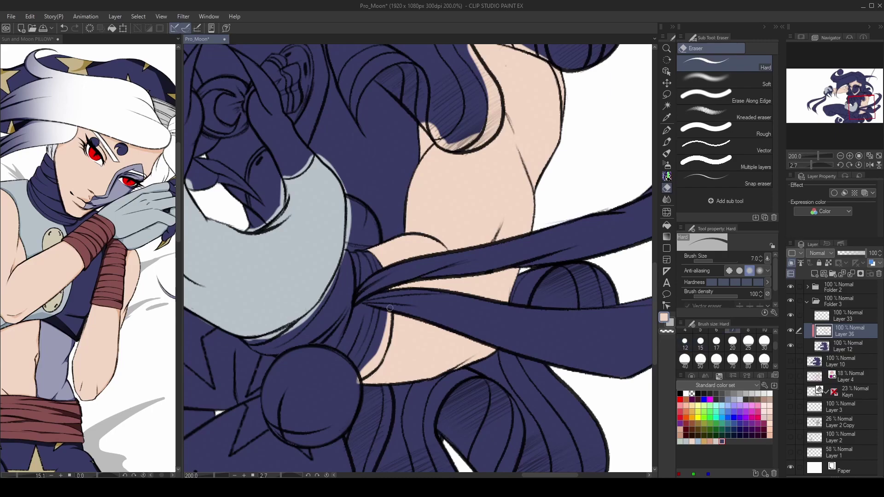
mouse_move(386, 311)
left_mouse_down()
mouse_move(384, 349)
mouse_move(358, 380)
left_mouse_up()
Clean up the peach spilling over the hair curl beside the bare shoulder with the Hard eraser at size 10.
scroll(374, 354, "up", 5)
key("bracketright")
key("bracketright")
left_click(666, 131)
left_click_drag(534, 110, 495, 146)
key("e")
left_click_drag(463, 177, 532, 161)
left_click_drag(543, 253, 502, 276)
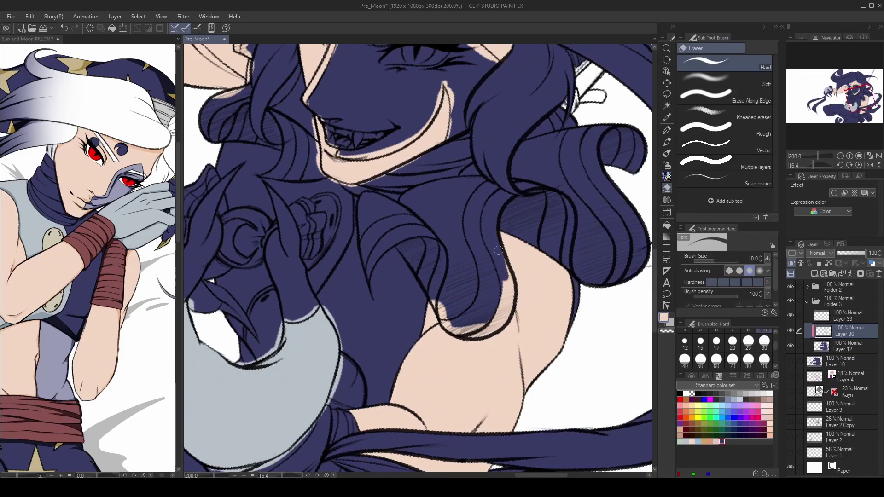
mouse_move(444, 320)
left_mouse_down()
mouse_move(492, 329)
mouse_move(501, 286)
mouse_move(501, 309)
left_mouse_up()
Reset the canvas rotation and erase the excess peach around the face mask, cheek crescent, jaw and chin with the Hard eraser at size 10.
left_click_drag(429, 266, 529, 414)
key("ctrl+z")
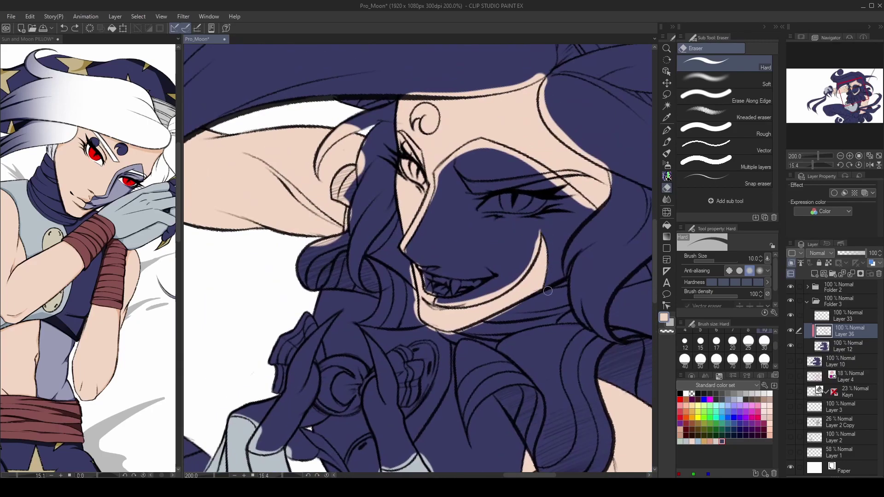
key("ctrl+@")
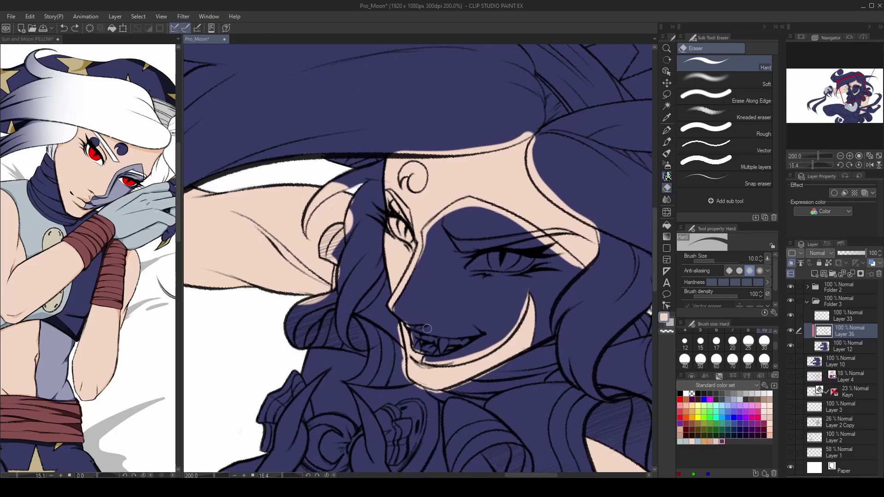
left_click(667, 132)
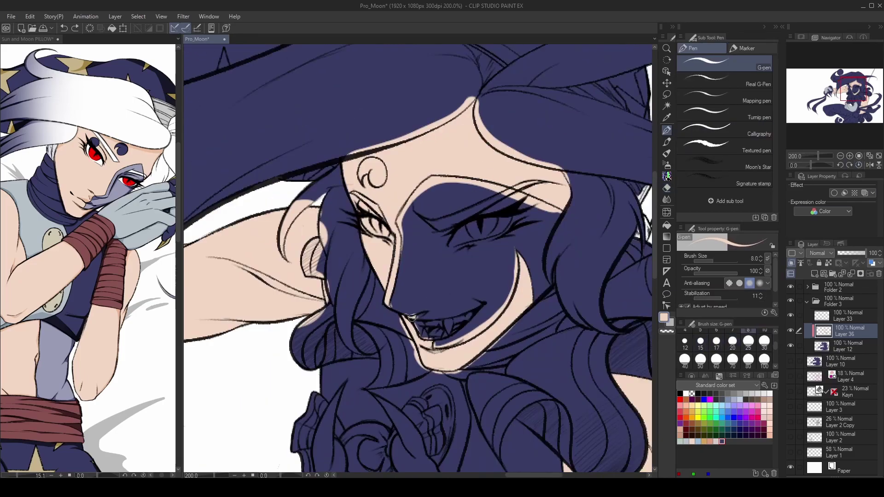
key("e")
mouse_move(409, 208)
left_mouse_down()
mouse_move(431, 180)
mouse_move(422, 200)
mouse_move(437, 182)
mouse_move(495, 192)
mouse_move(455, 181)
mouse_move(521, 199)
left_mouse_up()
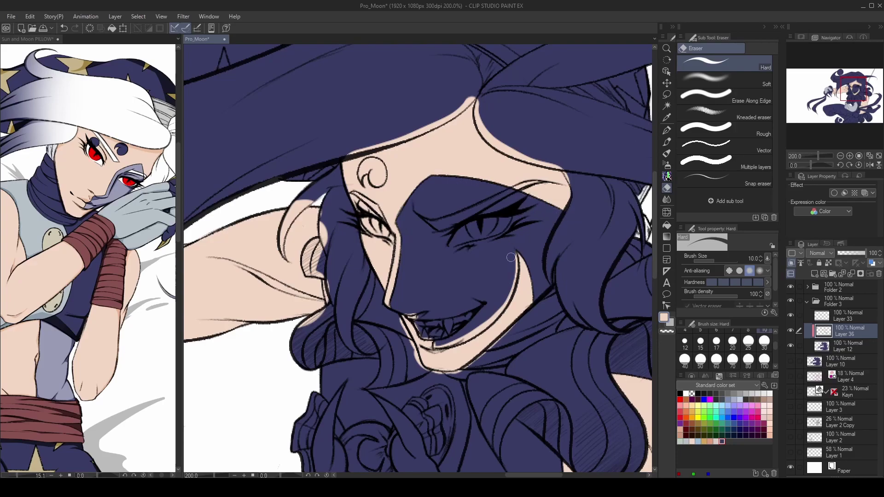
mouse_move(512, 286)
left_mouse_down()
mouse_move(476, 325)
mouse_move(459, 325)
mouse_move(438, 344)
mouse_move(454, 342)
mouse_move(435, 348)
mouse_move(490, 321)
mouse_move(463, 343)
left_mouse_up()
key("p")
key("e")
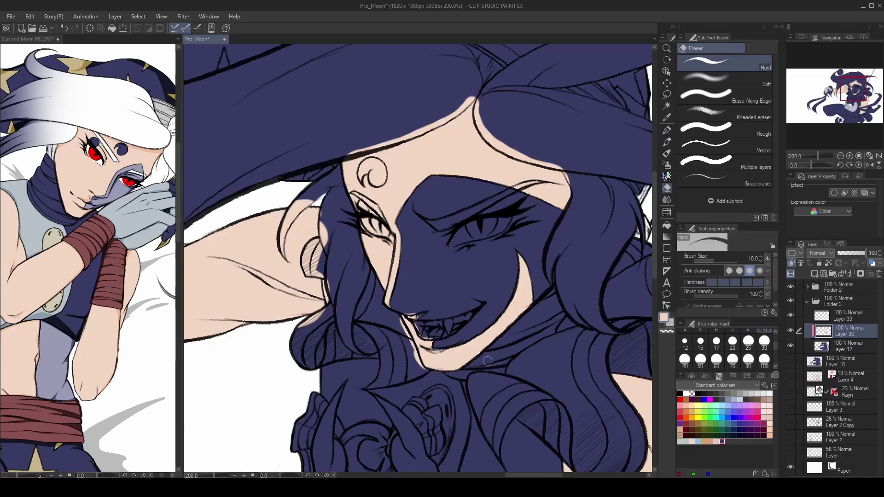
left_click_drag(420, 364, 401, 331)
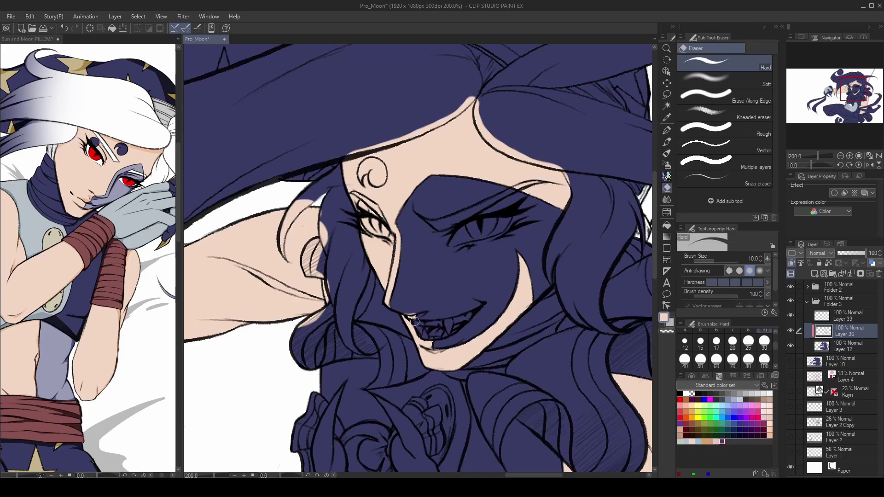
key("p")
Paint the small gap beside the fingertip inside the curled gloved hand in peach with the G-pen at size 8.
scroll(415, 313, "down", 3)
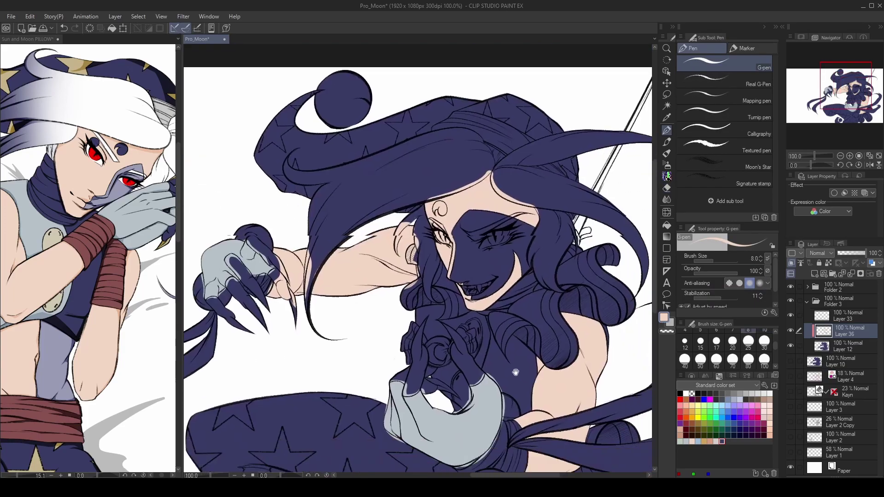
scroll(420, 314, "up", 3)
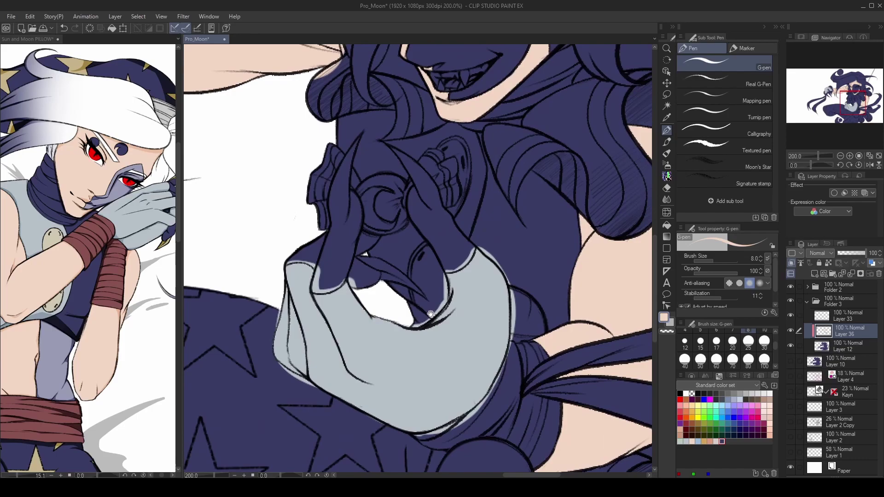
key("e")
key("p")
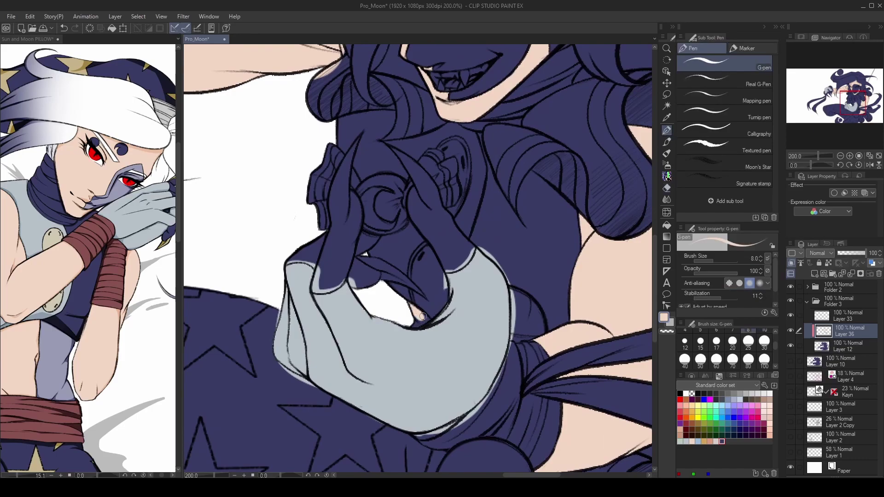
scroll(489, 355, "down", 2)
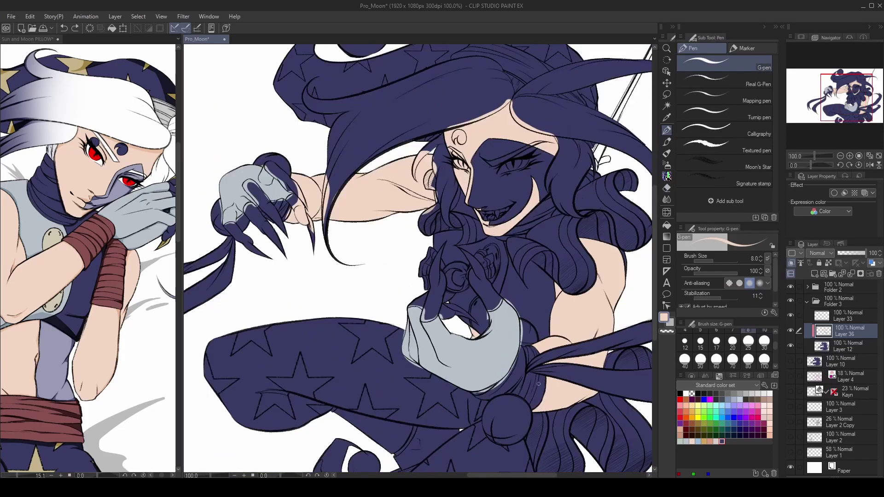
Pick the face mask's lavender grey from the coloured reference and select Layer 33, clipped to the layer below, for painting.
key("p")
scroll(530, 369, "up", 2)
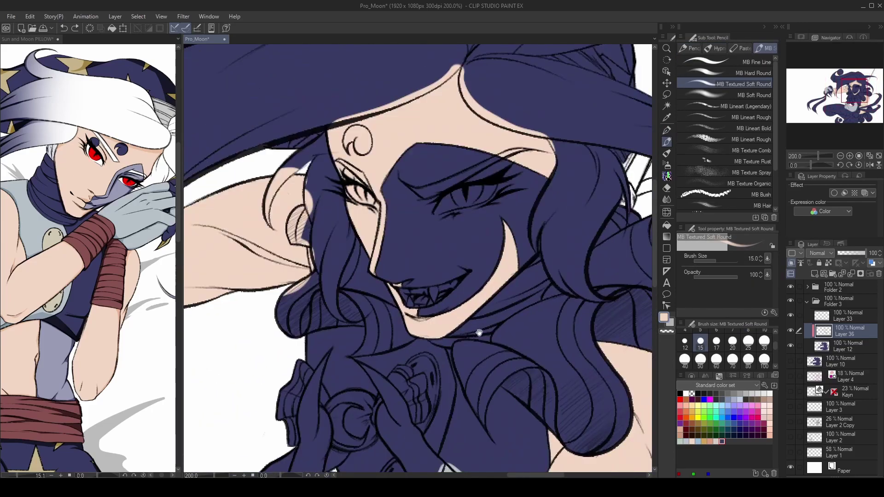
left_click_drag(479, 333, 468, 374)
left_click(117, 179)
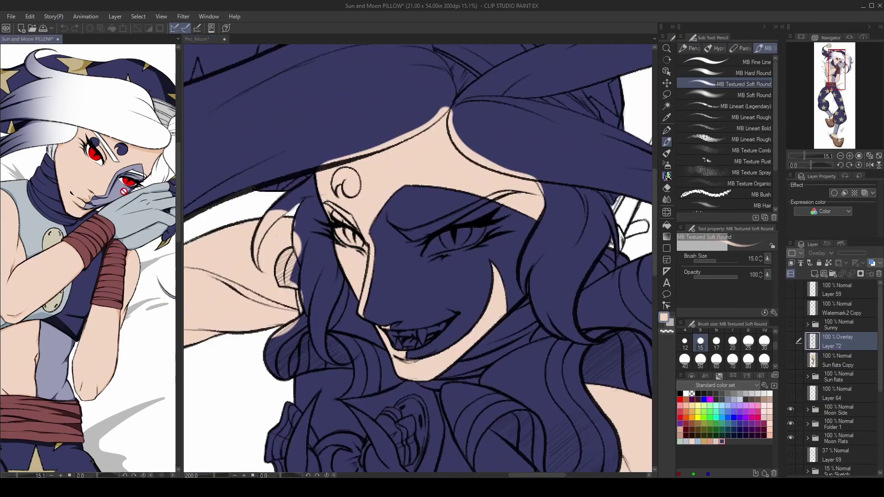
scroll(118, 179, "up", 3)
left_click(431, 289)
left_click(829, 317)
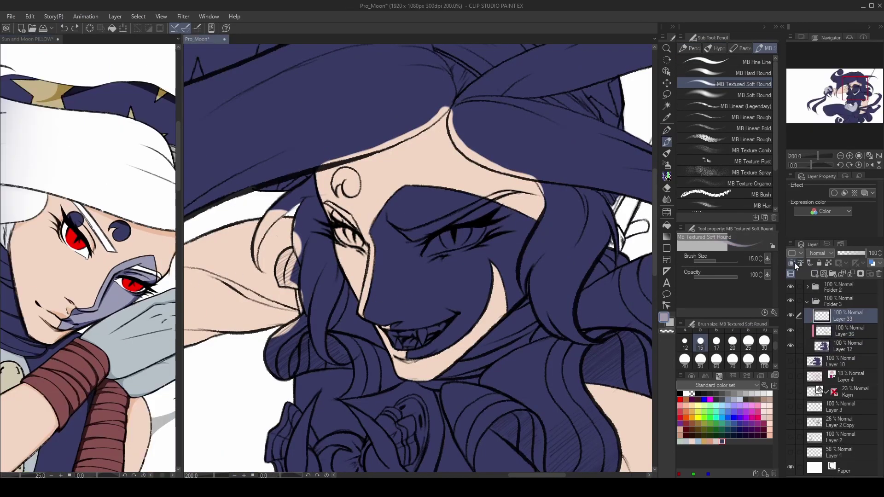
left_click_drag(535, 222, 428, 197)
key("p")
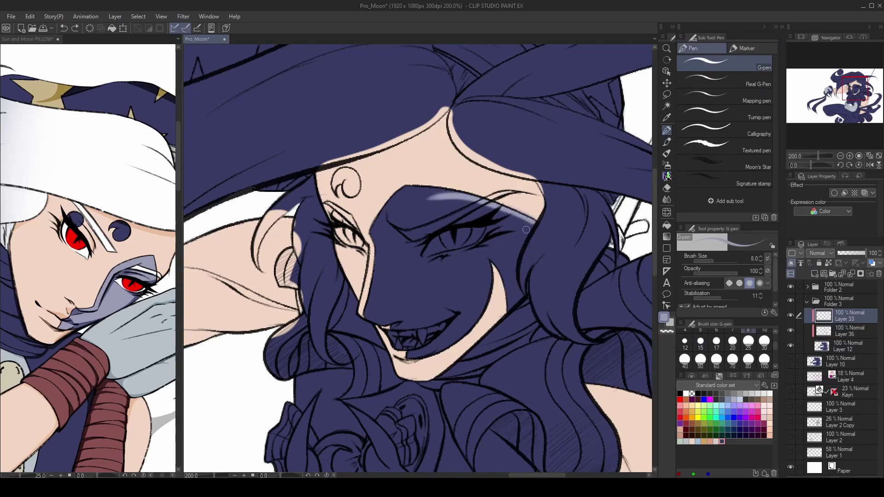
key("ctrl+z")
key("ctrl+z")
key("ctrl+z")
Outline the mask area of the face in lavender grey with the G-pen at size 12 and fill it.
key("bracketright")
key("bracketright")
mouse_move(408, 188)
left_mouse_down()
mouse_move(390, 203)
mouse_move(369, 319)
mouse_move(402, 352)
mouse_move(511, 297)
mouse_move(529, 216)
mouse_move(405, 187)
left_mouse_up()
key("g")
left_click(452, 269)
key("p")
Place Layer 33 below Layer 36 and touch up the light grey glove edges around the fingers on Layer 36.
scroll(458, 309, "down", 3)
left_click_drag(458, 309, 494, 388)
scroll(494, 388, "up", 2)
key("alt+bracketright")
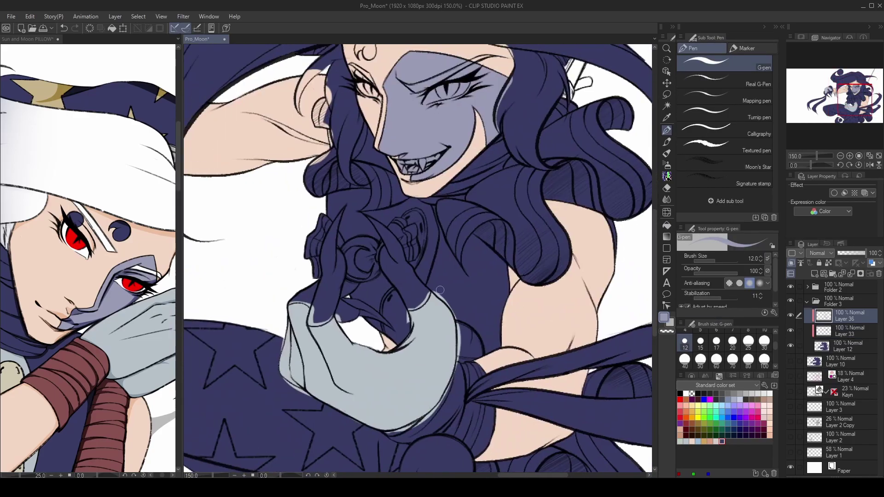
key("e")
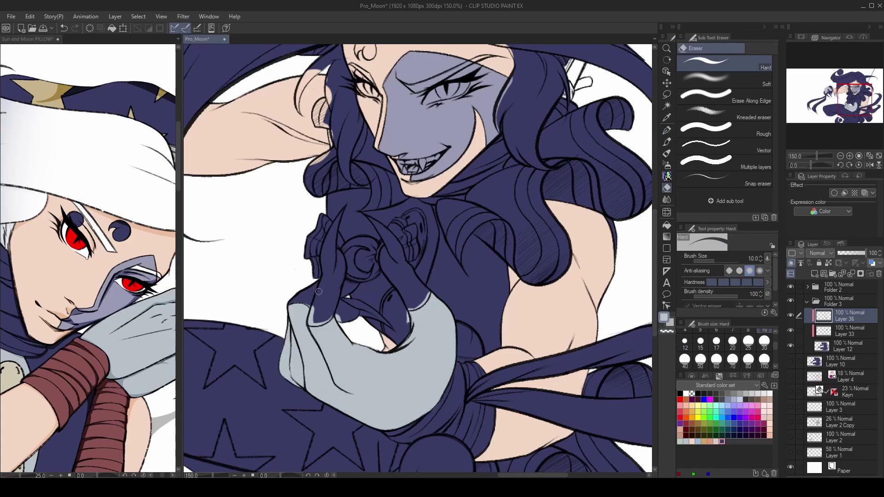
key("p")
left_click_drag(312, 301, 325, 325)
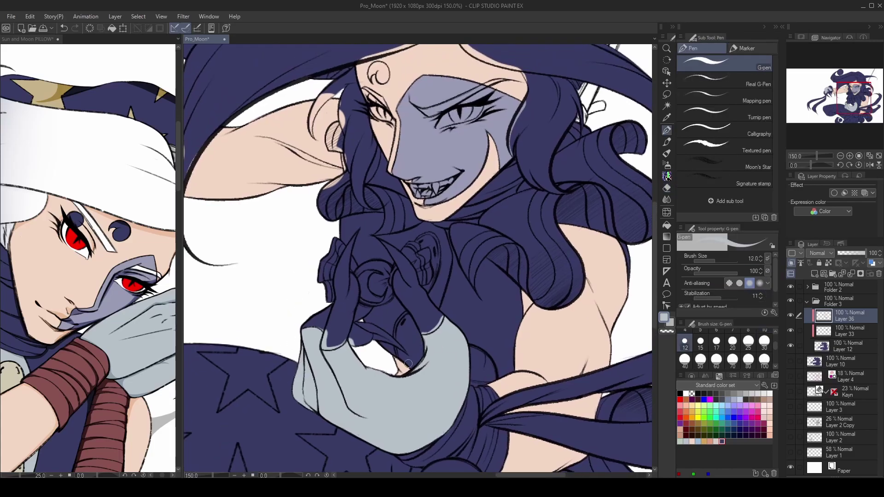
key("ctrl+0")
key("ctrl+alt+0")
Block in the chest panel of the top behind the raised hands in light grey on Layer 33, following the reference.
key("alt+bracketleft")
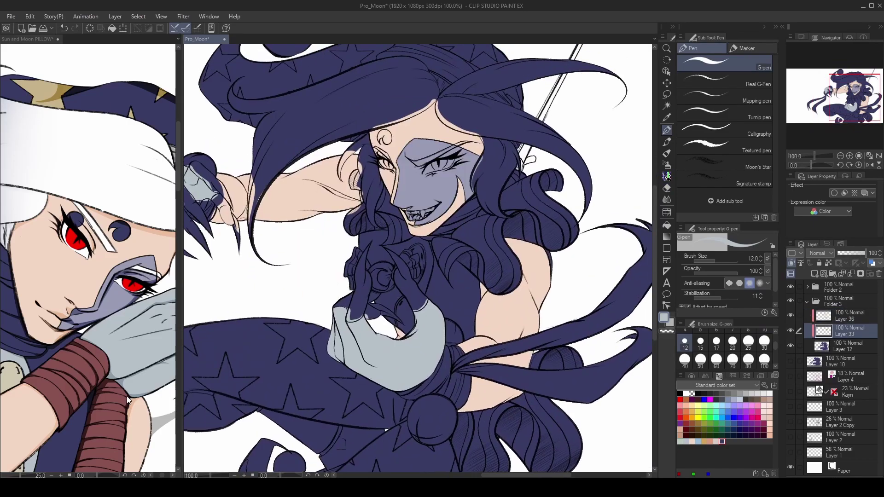
left_click_drag(143, 396, 232, 258)
scroll(405, 276, "up", 2)
scroll(388, 195, "up", 1)
mouse_move(387, 203)
left_mouse_down()
mouse_move(341, 212)
mouse_move(338, 237)
mouse_move(364, 210)
mouse_move(339, 222)
mouse_move(332, 245)
mouse_move(364, 219)
mouse_move(355, 267)
mouse_move(384, 260)
mouse_move(400, 268)
mouse_move(373, 235)
mouse_move(380, 248)
mouse_move(358, 251)
mouse_move(355, 267)
mouse_move(400, 263)
mouse_move(367, 228)
mouse_move(378, 212)
mouse_move(358, 235)
left_mouse_up()
left_click_drag(442, 274, 414, 284)
mouse_move(420, 225)
left_mouse_down()
mouse_move(438, 251)
mouse_move(437, 238)
mouse_move(446, 281)
mouse_move(433, 324)
mouse_move(439, 267)
left_mouse_up()
mouse_move(391, 333)
left_mouse_down()
mouse_move(360, 385)
mouse_move(339, 353)
mouse_move(352, 337)
mouse_move(380, 335)
mouse_move(364, 350)
left_mouse_up()
mouse_move(444, 358)
left_mouse_down()
mouse_move(432, 315)
mouse_move(434, 358)
left_mouse_up()
mouse_move(414, 223)
left_mouse_down()
mouse_move(348, 241)
mouse_move(414, 229)
left_mouse_up()
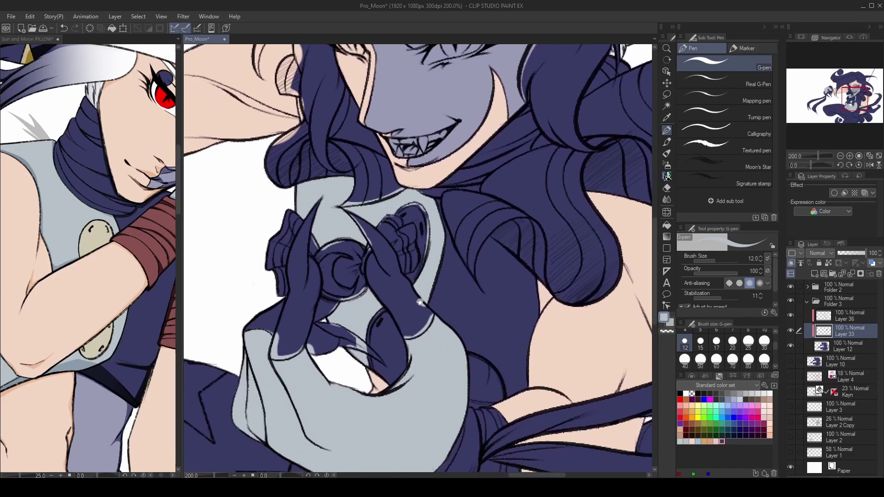
Add a new clipped layer above Layer 36 and pick the wrist wraps' maroon from the coloured reference.
key("ctrl+shift+n")
key("ctrl+Tab")
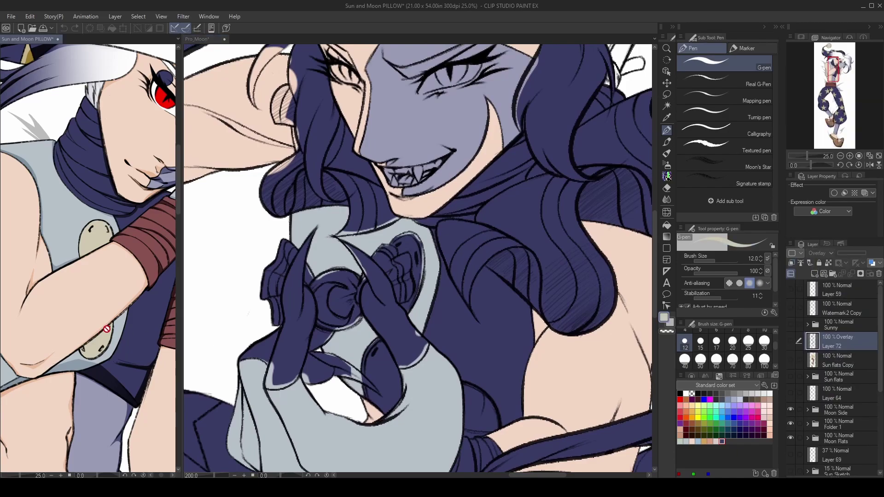
key("ctrl+Tab")
scroll(404, 258, "down", 6)
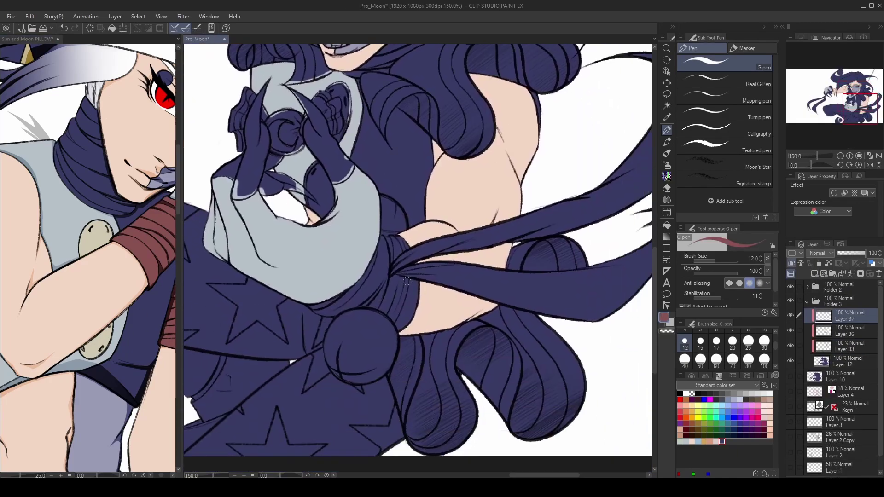
Outline the sash wrapped around the waist in maroon on Layer 37 with the G-pen at size 8.
key("bracketleft")
key("bracketleft")
key("bracketleft")
key("bracketleft")
mouse_move(403, 253)
left_mouse_down()
mouse_move(360, 334)
mouse_move(400, 297)
left_mouse_up()
key("e")
key("p")
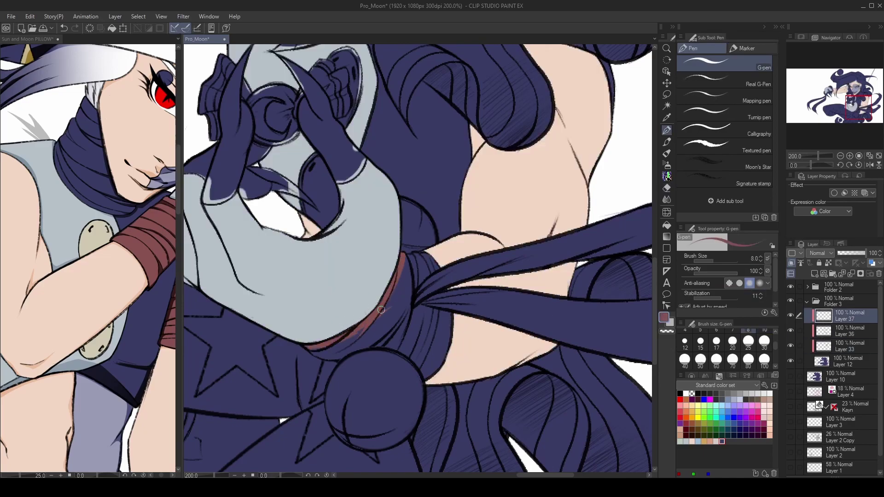
mouse_move(317, 353)
left_mouse_down()
mouse_move(336, 368)
mouse_move(375, 347)
mouse_move(419, 362)
mouse_move(428, 377)
mouse_move(450, 307)
left_mouse_up()
Select Layer 17 in Folder 2 and set up the Real G-Pen in black for the line art.
left_click(808, 286)
left_click(845, 301)
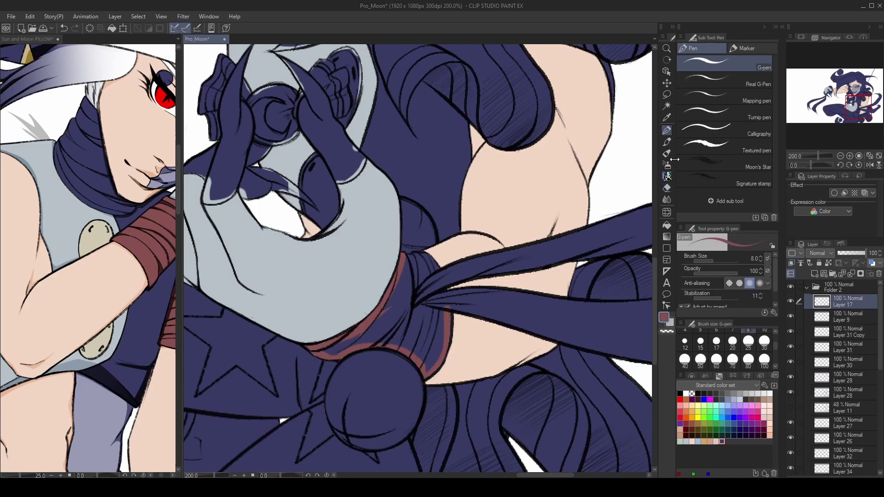
left_click(724, 79)
left_click(680, 394)
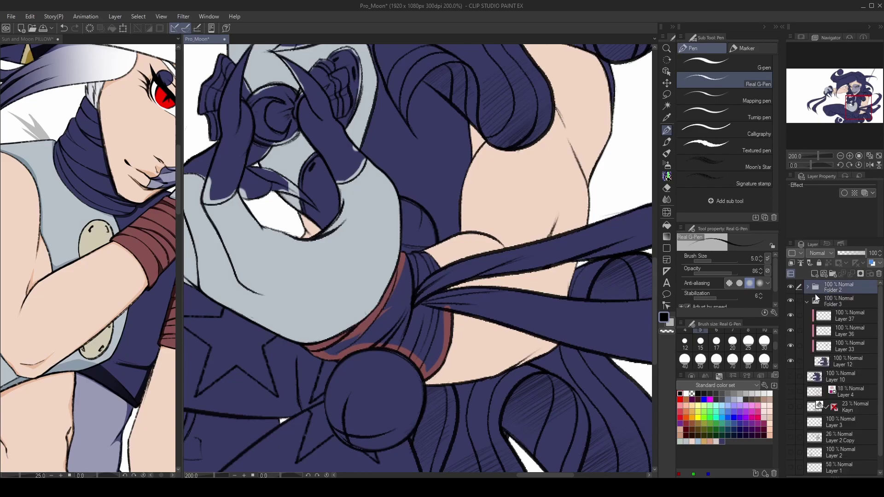
Return to the G-pen in maroon on Layer 37 and fill the outlined waist sash.
left_click(724, 62)
left_click(148, 263)
left_click(214, 238)
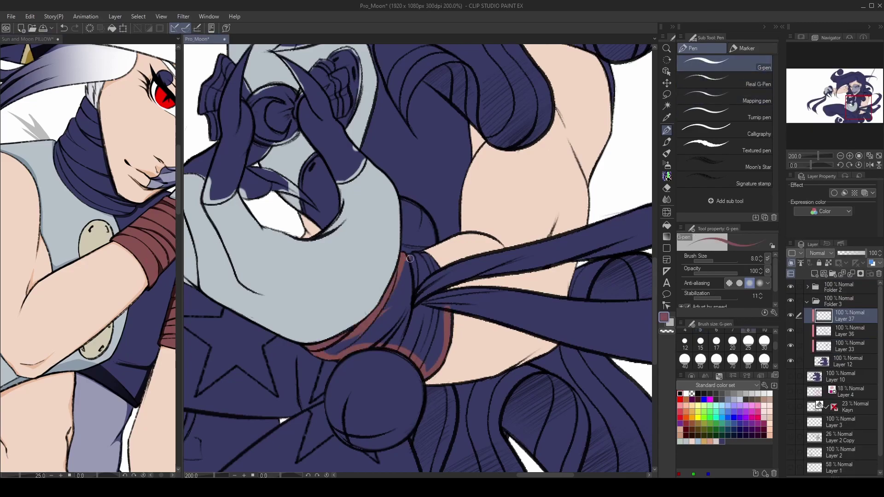
key("g")
left_click(431, 327)
key("p")
Paint the upper sash tail flowing behind the waist in maroon with the G-pen at size 20.
scroll(644, 463, "down", 1)
left_click(733, 341)
mouse_move(507, 148)
left_mouse_down()
mouse_move(444, 290)
mouse_move(296, 342)
left_mouse_up()
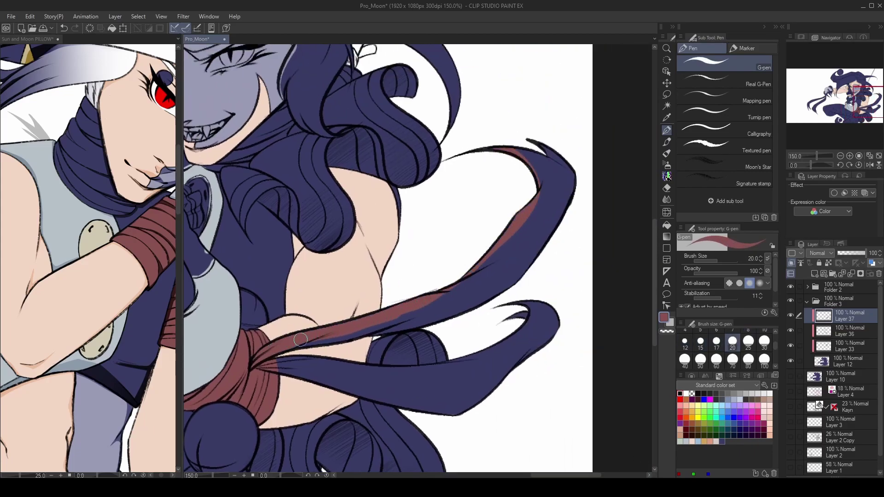
mouse_move(349, 335)
left_mouse_down()
mouse_move(487, 297)
mouse_move(521, 278)
mouse_move(566, 132)
left_mouse_up()
key("p")
key("p")
Paint the lower sash tail in maroon up to its curled end and erase the spill along its edges.
left_click_drag(491, 294, 539, 226)
left_click_drag(548, 286, 400, 306)
key("e")
key("p")
mouse_move(488, 307)
left_mouse_down()
mouse_move(343, 304)
mouse_move(410, 328)
mouse_move(483, 339)
left_mouse_up()
key("e")
mouse_move(409, 337)
left_mouse_down()
mouse_move(391, 332)
mouse_move(601, 248)
mouse_move(552, 290)
mouse_move(644, 360)
left_mouse_up()
key("p")
key("e")
key("p")
Colour both ribbon tails trailing from the outstretched hand's wrist in maroon.
scroll(541, 317, "down", 2)
scroll(511, 184, "up", 2)
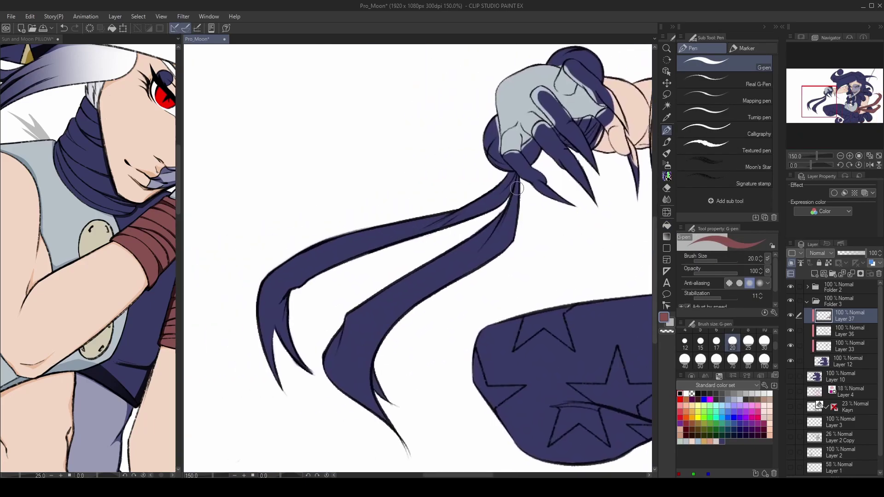
key("alt+Delete")
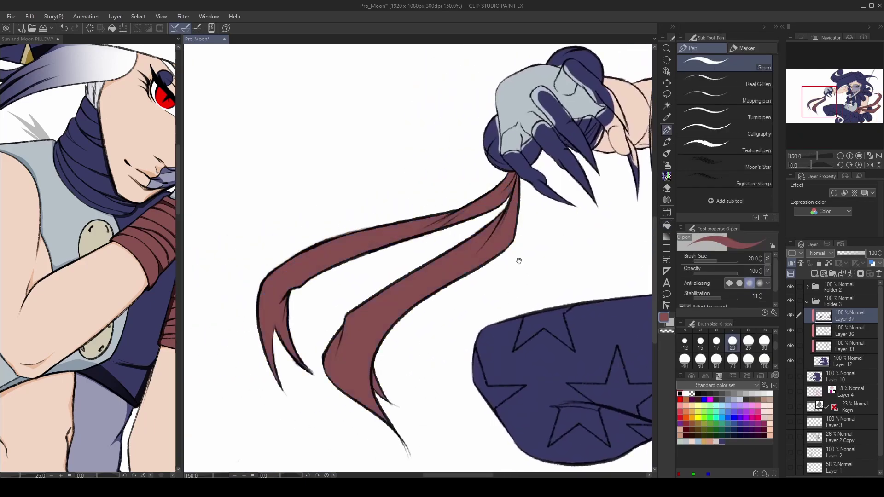
Fill the wrist wrap visible between the claws in maroon with the G-pen at size 10 and erase the overspill on the glove.
left_click_drag(513, 258, 415, 322)
scroll(414, 323, "up", 2)
key("g")
key("p")
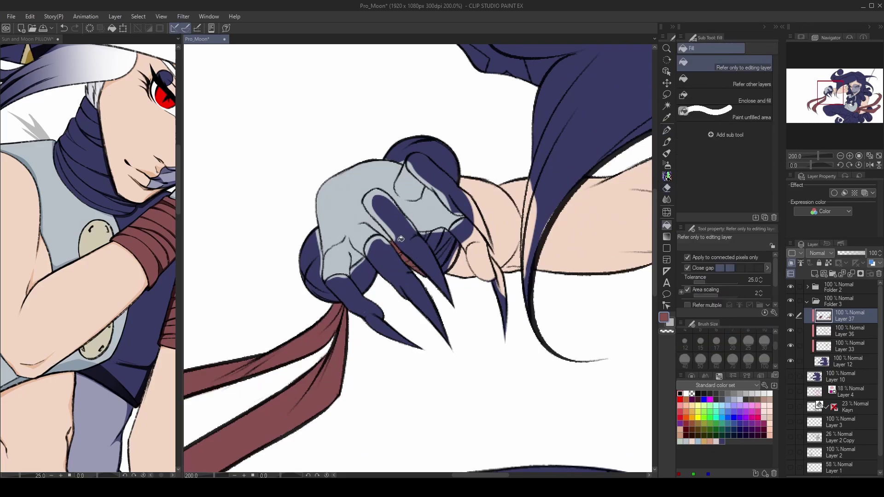
left_click_drag(445, 269, 421, 235)
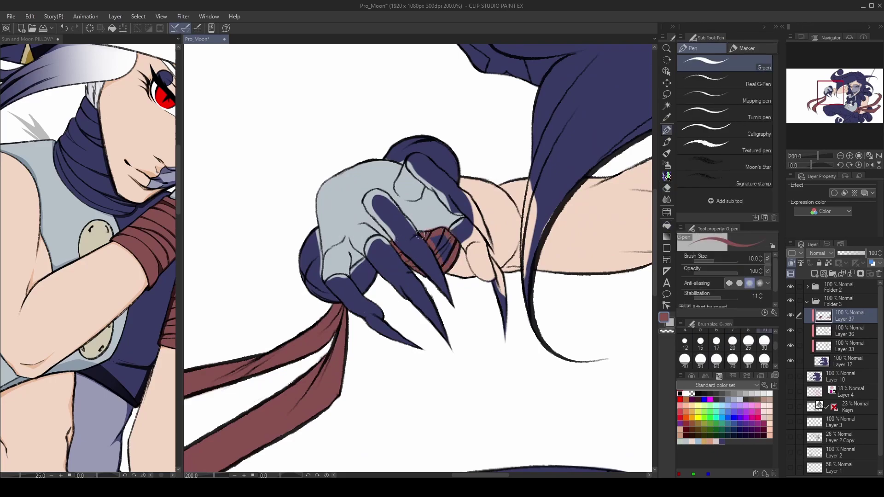
key("e")
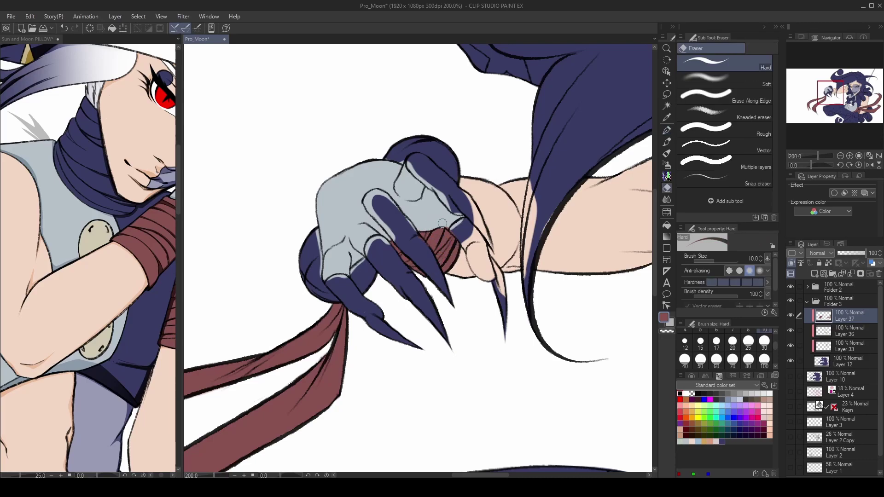
key("p")
scroll(509, 365, "down", 3)
mouse_move(483, 418)
left_mouse_down()
mouse_move(464, 380)
mouse_move(461, 429)
left_mouse_up()
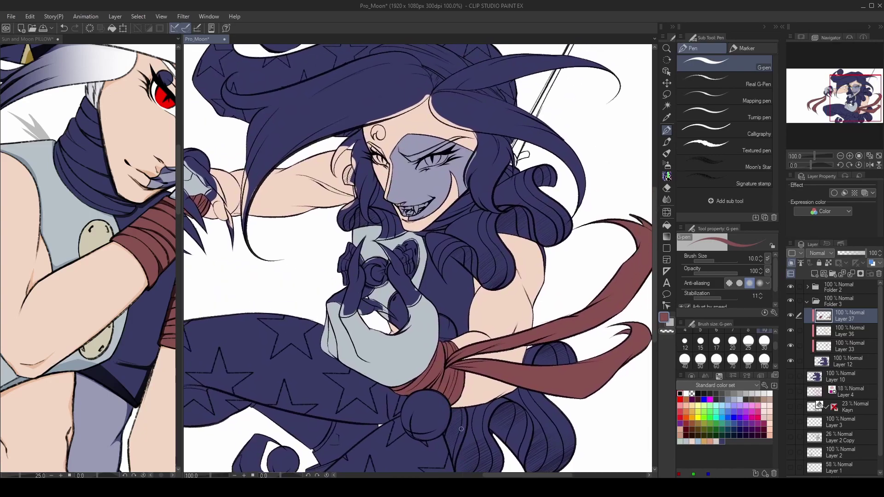
Paint the sash loop behind the resting forearm in maroon with the G-pen and tidy its border with the skin.
mouse_move(520, 362)
left_mouse_down()
mouse_move(530, 313)
mouse_move(557, 288)
mouse_move(536, 307)
left_mouse_up()
key("bracketright")
key("bracketright")
scroll(509, 318, "up", 3)
key("g")
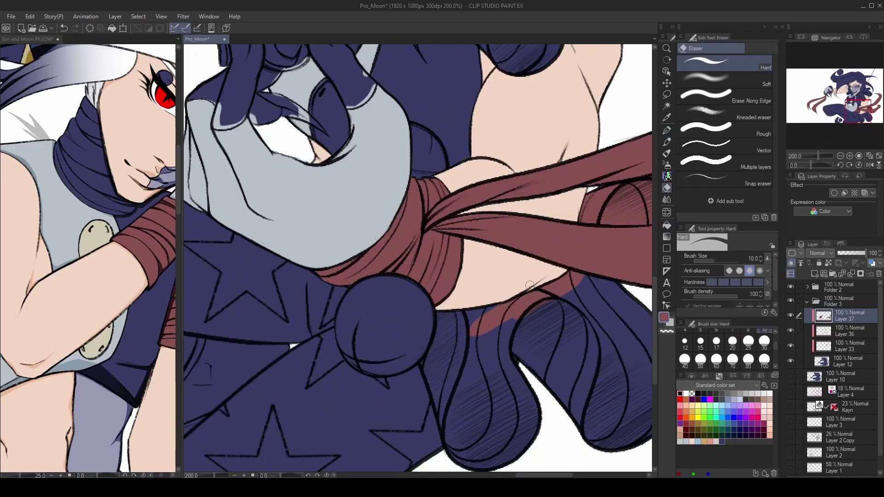
left_click(821, 346)
key("p")
left_click(846, 331)
left_click(522, 282, "alt")
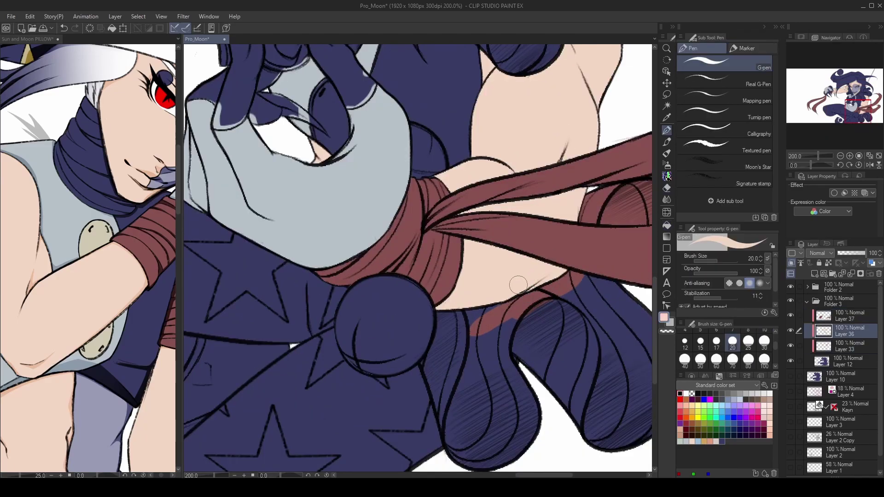
Fill the two large sash loops hanging below the forearm in maroon with the G-pen at size 20.
left_click(846, 316)
left_click(607, 300, "alt")
mouse_move(532, 304)
left_mouse_down()
mouse_move(444, 320)
mouse_move(431, 371)
left_mouse_up()
left_click_drag(495, 367, 465, 318)
mouse_move(442, 357)
left_mouse_down()
mouse_move(476, 424)
mouse_move(504, 423)
left_mouse_up()
mouse_move(599, 387)
left_mouse_down()
mouse_move(552, 350)
mouse_move(522, 261)
left_mouse_up()
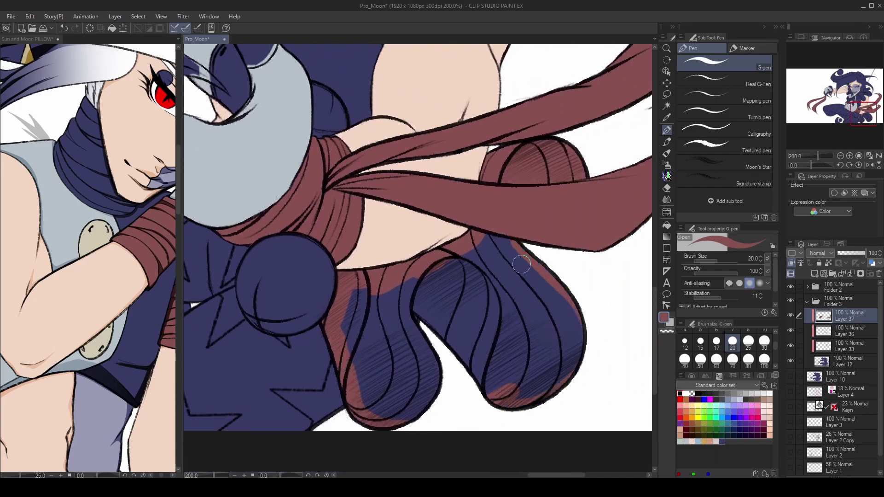
mouse_move(391, 350)
left_mouse_down()
mouse_move(430, 421)
mouse_move(512, 438)
left_mouse_up()
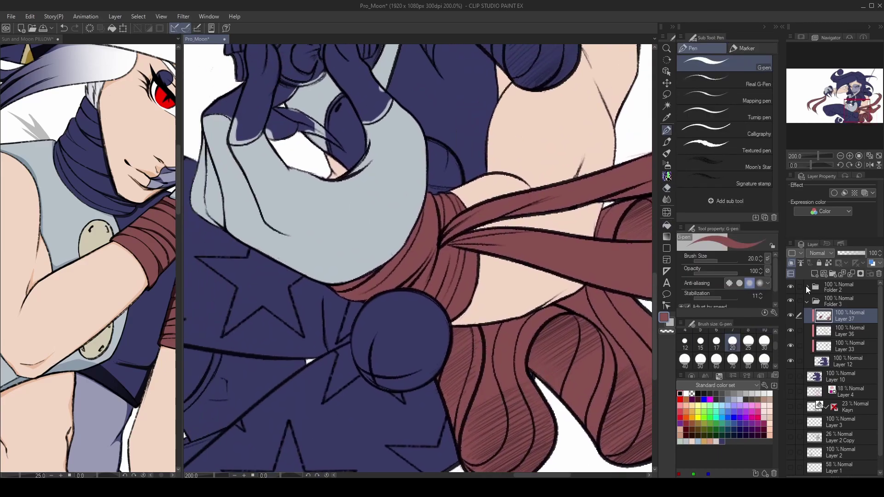
Toggle the maroon layer's visibility to check its coverage of the sash and wraps.
left_click(807, 287)
left_click(848, 302)
key("e")
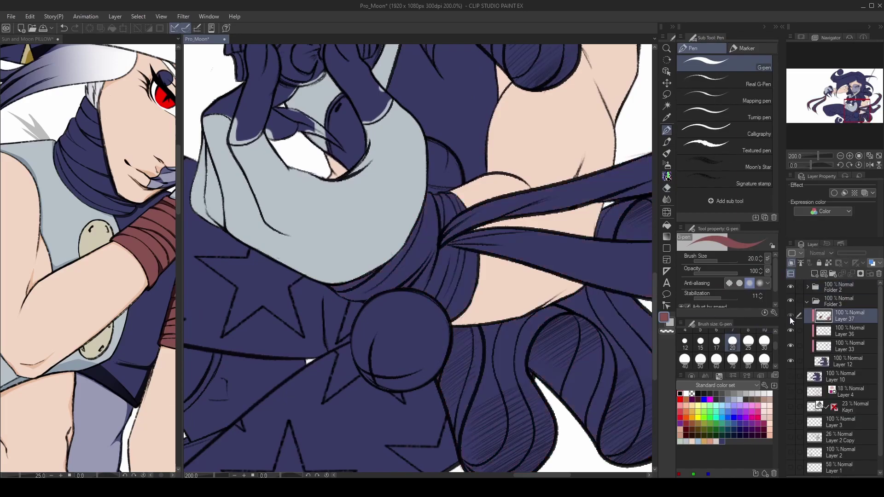
key("ctrl+plus")
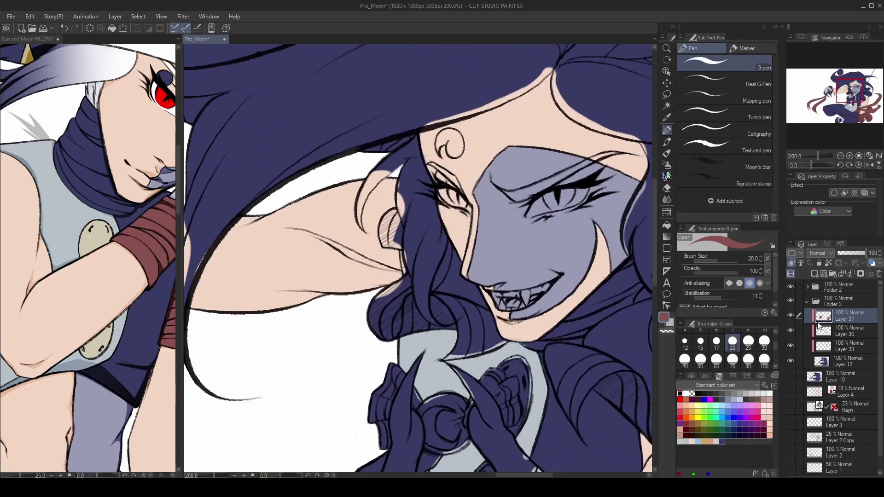
Erase the skin-colour overspill from the hair strands and curl beside the ear.
key("alt+bracketleft")
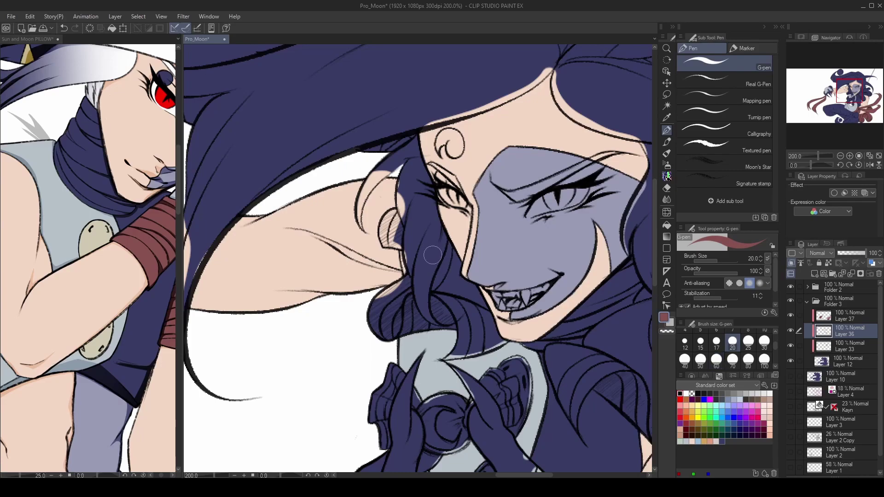
left_click_drag(407, 224, 429, 232)
key("e")
mouse_move(402, 199)
left_mouse_down()
mouse_move(413, 176)
mouse_move(399, 180)
mouse_move(387, 232)
left_mouse_up()
mouse_move(426, 189)
left_mouse_down()
mouse_move(427, 207)
mouse_move(406, 239)
mouse_move(409, 251)
mouse_move(431, 257)
mouse_move(417, 244)
mouse_move(433, 264)
mouse_move(432, 290)
left_mouse_up()
key("p")
mouse_move(678, 447)
left_mouse_down()
mouse_move(595, 376)
mouse_move(612, 379)
left_mouse_up()
left_click(845, 347)
key("e")
mouse_move(400, 303)
left_mouse_down()
mouse_move(438, 291)
mouse_move(440, 246)
left_mouse_up()
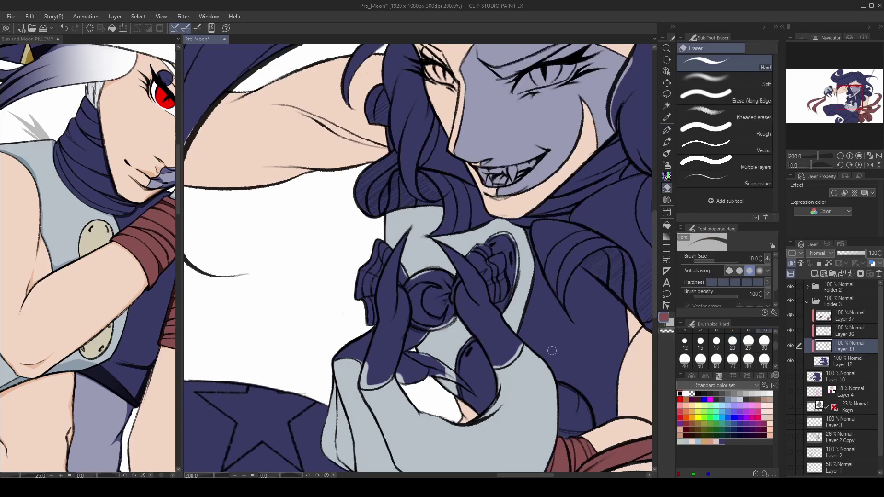
Erase the pale grey glove overspill around the claw bases of the hand in front of the chest.
key("alt+bracketright")
left_click(345, 368, "alt")
mouse_move(356, 377)
left_mouse_down()
mouse_move(349, 364)
mouse_move(360, 383)
mouse_move(391, 376)
left_mouse_up()
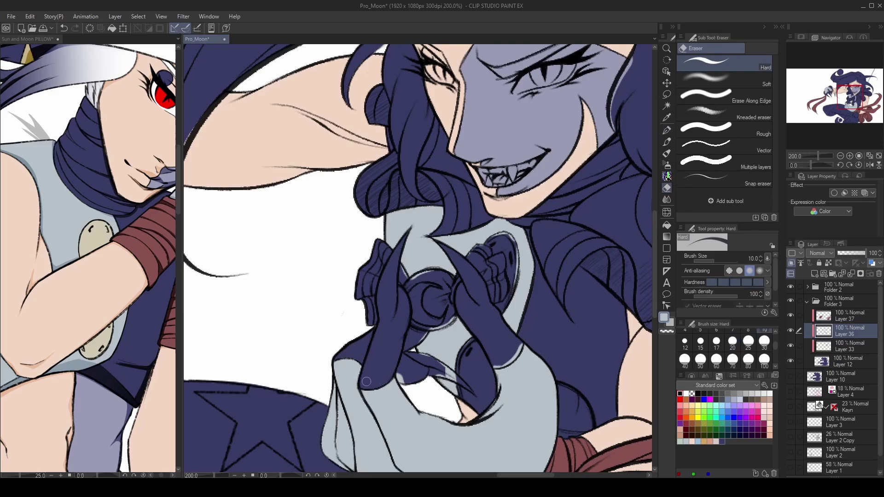
key("p")
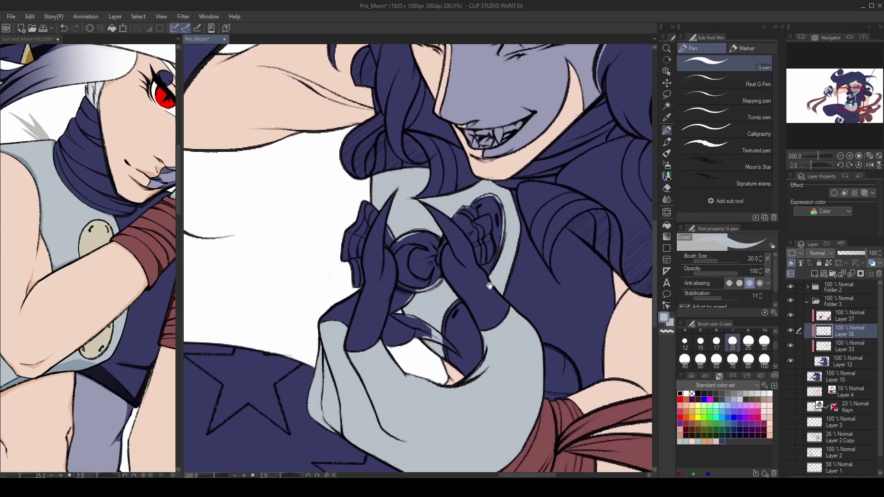
left_click_drag(507, 291, 471, 381)
Erase the pale grey rims around the claw bases on the outstretched hand's glove.
key("e")
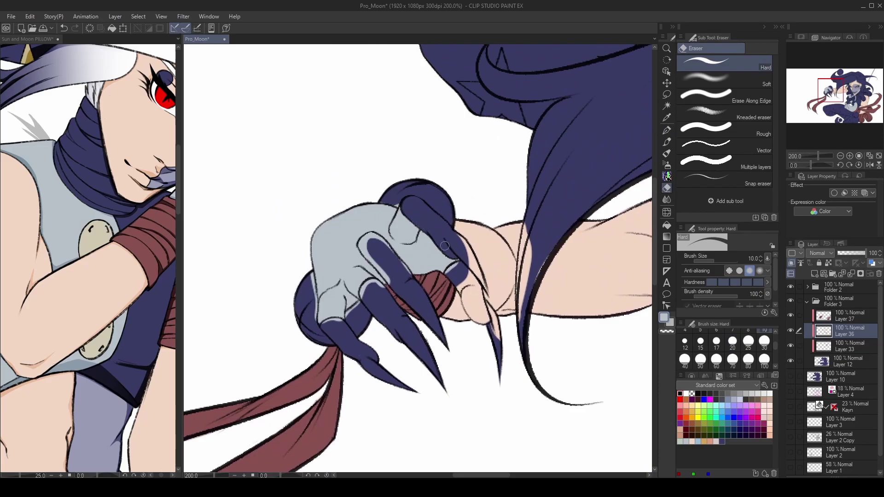
mouse_move(370, 237)
left_mouse_down()
mouse_move(373, 263)
mouse_move(396, 286)
mouse_move(405, 263)
left_mouse_up()
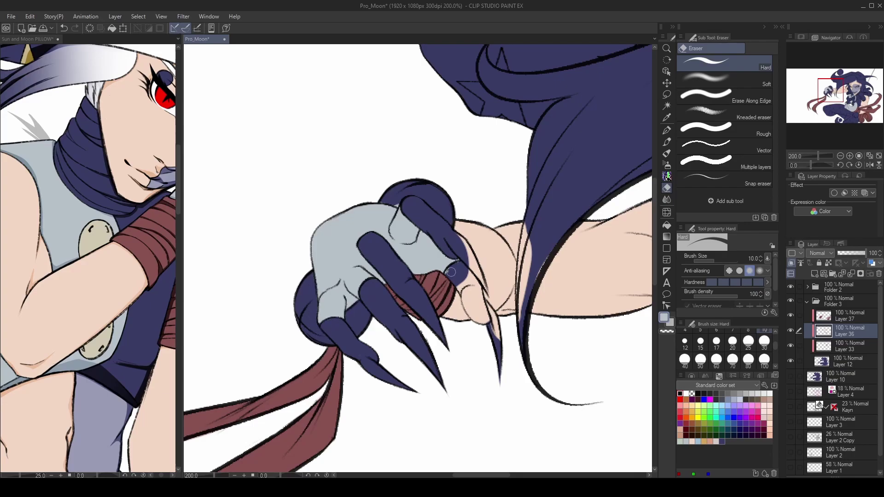
left_click(790, 345)
left_click(791, 346)
mouse_move(455, 236)
left_mouse_down()
mouse_move(485, 317)
mouse_move(468, 300)
mouse_move(472, 283)
mouse_move(495, 333)
mouse_move(521, 283)
mouse_move(523, 230)
left_mouse_up()
Paint the bare ankle below the folded leg with the reference's skin tone and erase the spill along its edges.
key("p")
scroll(516, 322, "down", 3)
left_click_drag(636, 415, 619, 305)
scroll(499, 369, "up", 2)
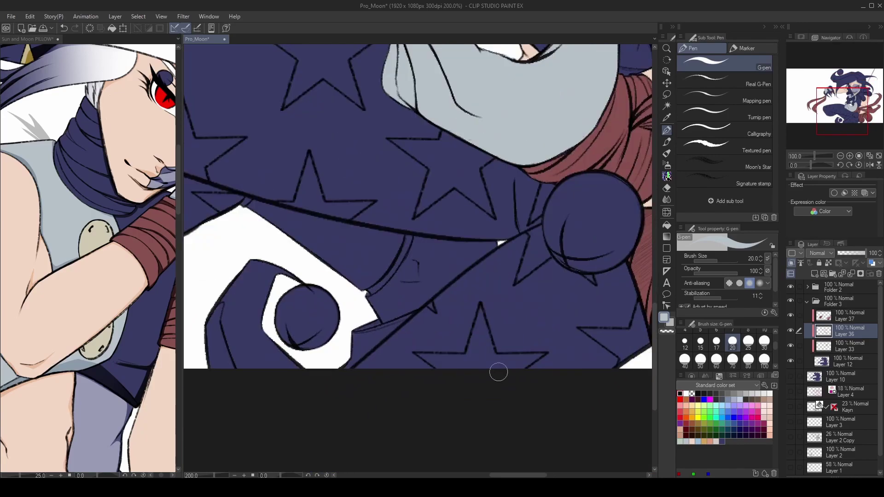
left_click(146, 416)
scroll(147, 415, "down", 10)
left_click(138, 332, "alt")
left_click(551, 333)
mouse_move(479, 272)
left_mouse_down()
mouse_move(440, 326)
mouse_move(490, 336)
left_mouse_up()
key("e")
mouse_move(529, 276)
left_mouse_down()
mouse_move(568, 279)
mouse_move(493, 342)
mouse_move(564, 263)
left_mouse_up()
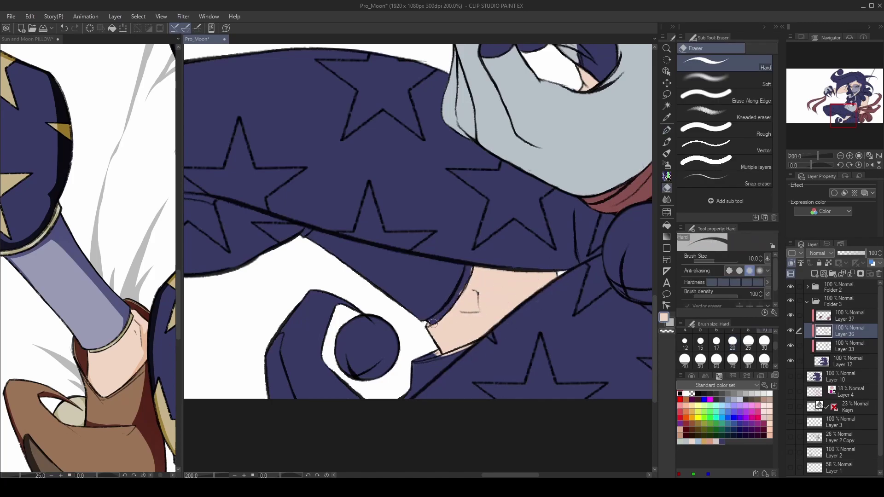
key("p")
key("e")
scroll(88, 258, "up", 2)
Paint the narrow hem band above the ankle in beige on the lower clipped flats layer.
key("p")
key("alt+bracketleft")
mouse_move(470, 266)
left_mouse_down()
mouse_move(470, 288)
mouse_move(427, 324)
left_mouse_up()
Colour the legging between the trousers and the ankle band in the reference's lavender, using the G-pen at size 10.
left_click(96, 332)
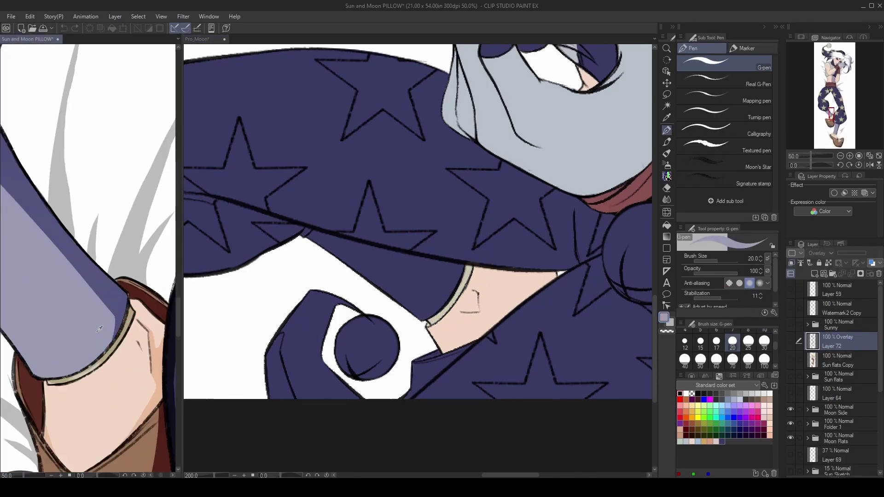
left_click(350, 356)
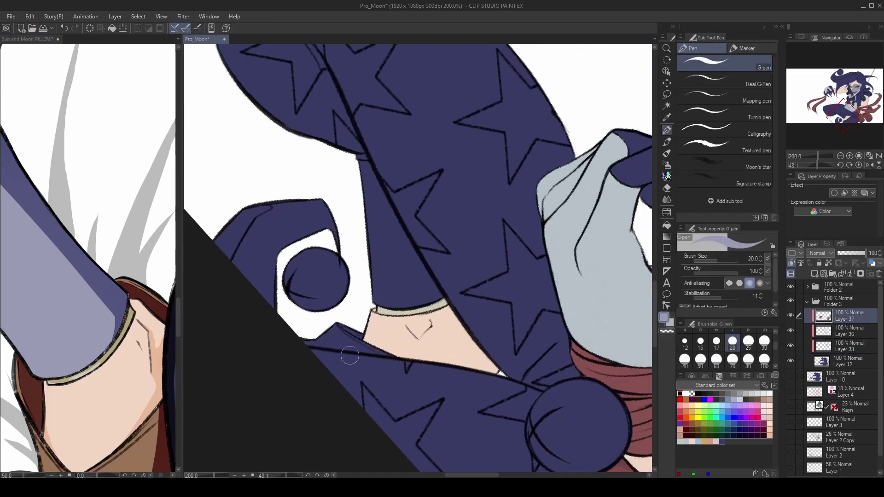
key("bracketleft")
key("bracketleft")
key("bracketleft")
key("bracketleft")
mouse_move(361, 158)
left_mouse_down()
mouse_move(372, 288)
mouse_move(427, 267)
mouse_move(389, 304)
left_mouse_up()
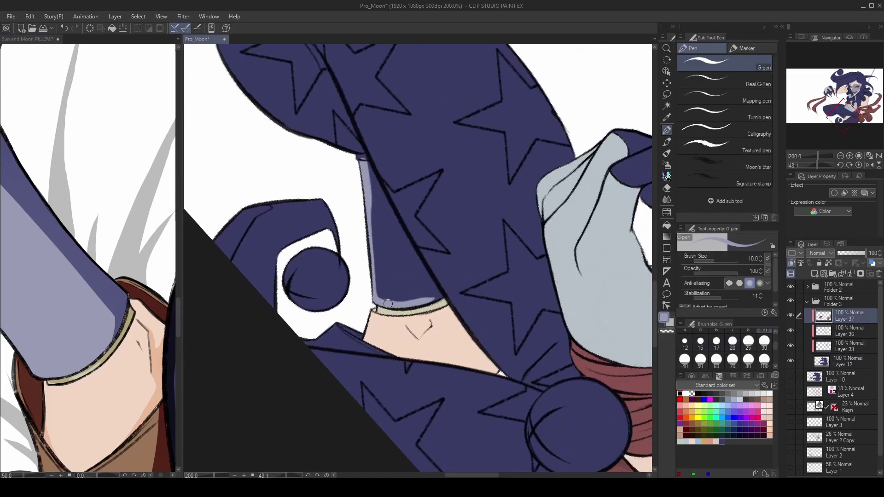
mouse_move(369, 164)
left_mouse_down()
mouse_move(442, 297)
mouse_move(363, 221)
left_mouse_up()
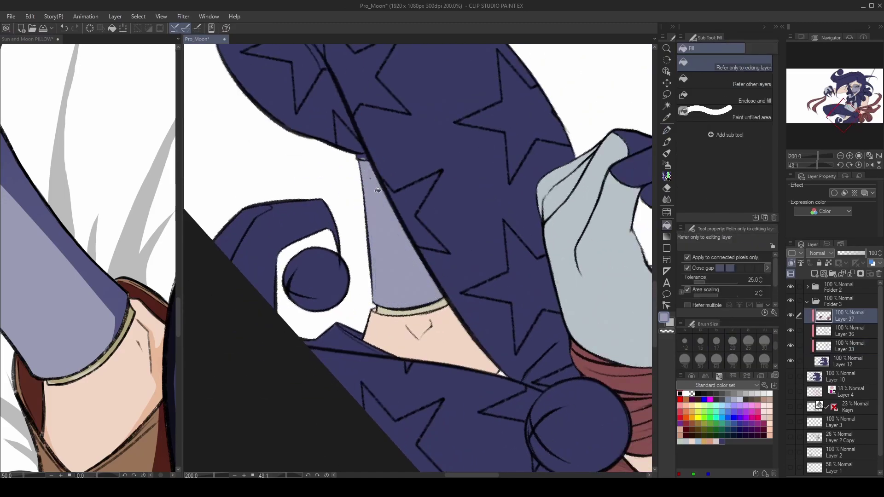
Paint the trouser cuff trim at the top of the lavender legging in the reference's beige.
left_click_drag(503, 420, 553, 366)
left_click(145, 363)
left_click(515, 261)
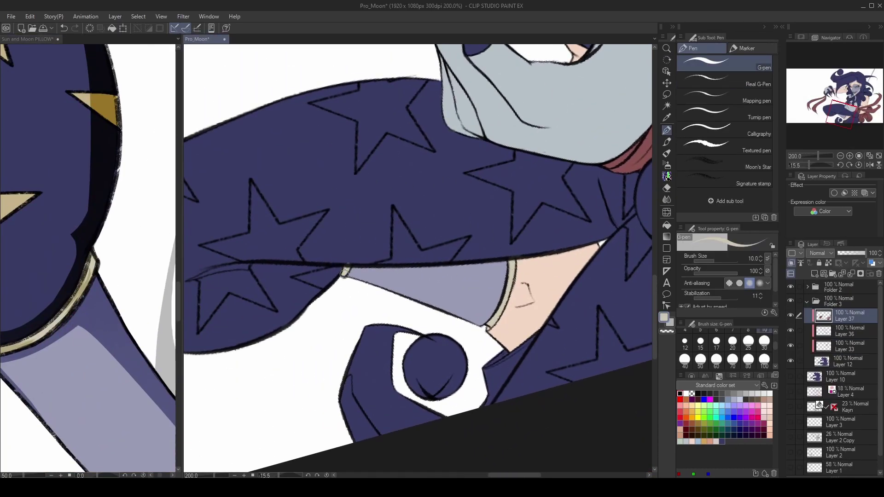
Colour the shoe's heel and curled toe in the reference's brown, outlining with the G-pen and filling the interior.
scroll(478, 167, "down", 2)
left_click(172, 404)
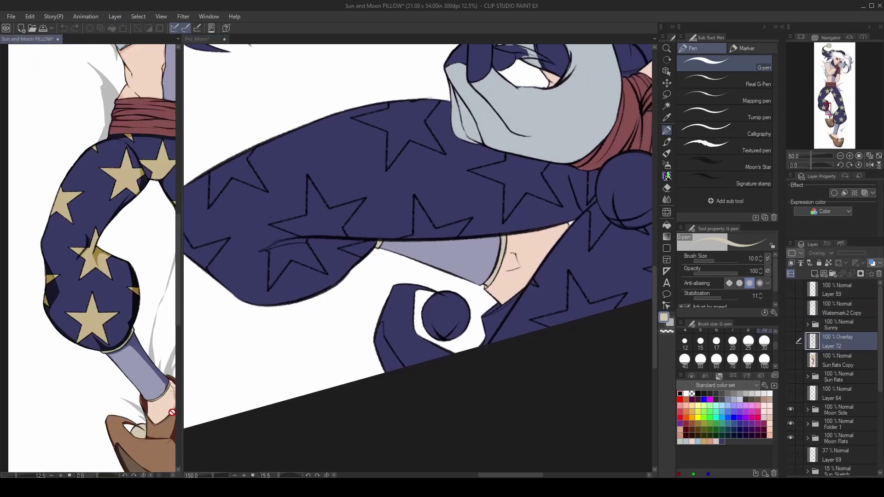
scroll(172, 403, "up", 3)
left_click(485, 375)
scroll(485, 375, "up", 2)
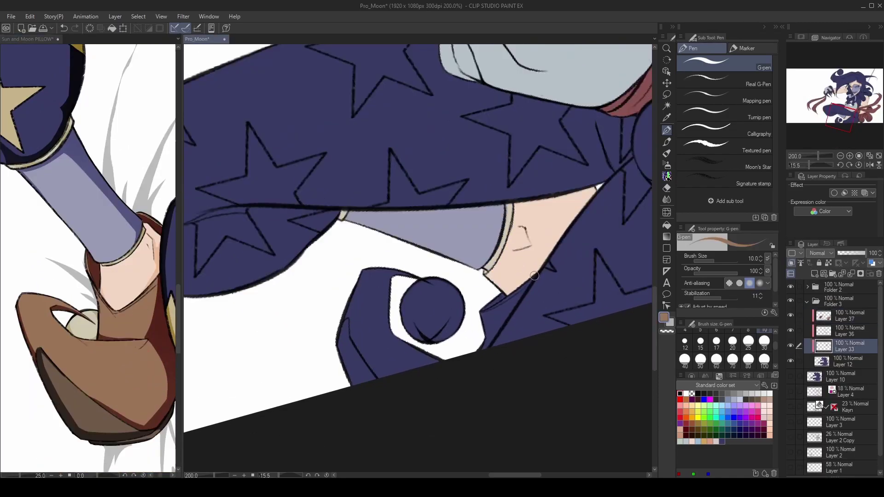
mouse_move(511, 301)
left_mouse_down()
mouse_move(462, 384)
mouse_move(504, 301)
mouse_move(497, 319)
left_mouse_up()
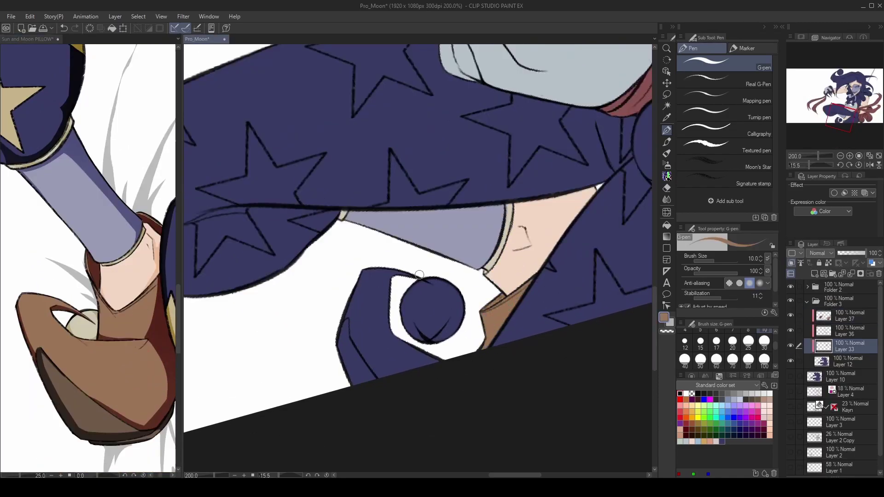
mouse_move(419, 274)
left_mouse_down()
mouse_move(387, 304)
mouse_move(456, 372)
left_mouse_up()
key("g")
left_click(388, 358)
Fill the round pompom on the shoe's curled toe with the reference's beige.
left_click(159, 371, "alt")
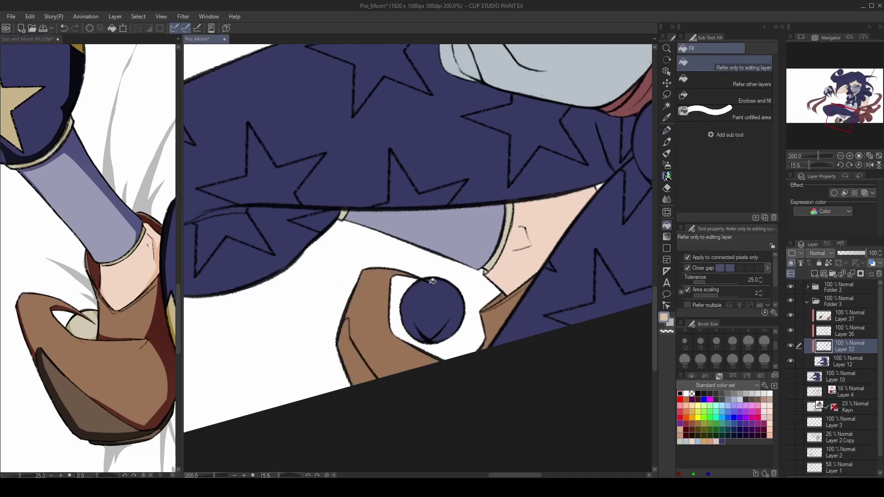
key("p")
left_click_drag(427, 280, 435, 278)
key("g")
left_click(432, 314)
key("p")
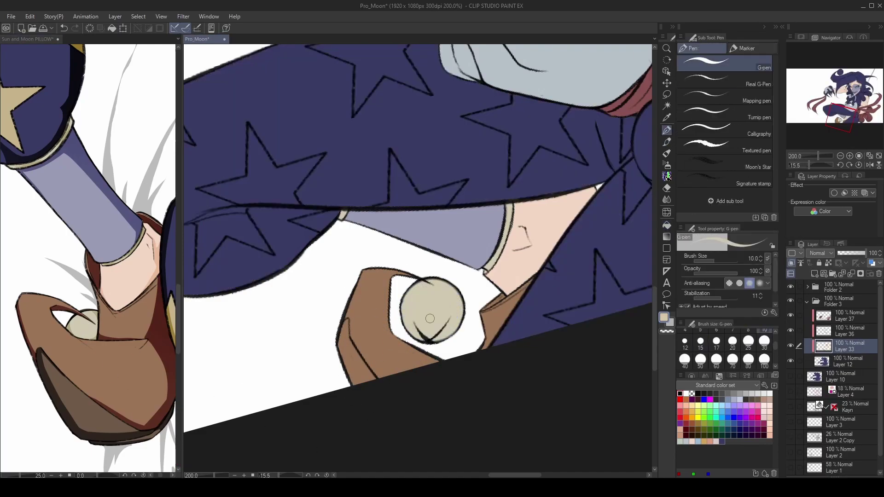
Add a new layer above the clipped flats and paint the crescent mark on the forehead in navy.
key("ctrl+0")
scroll(415, 230, "up", 5)
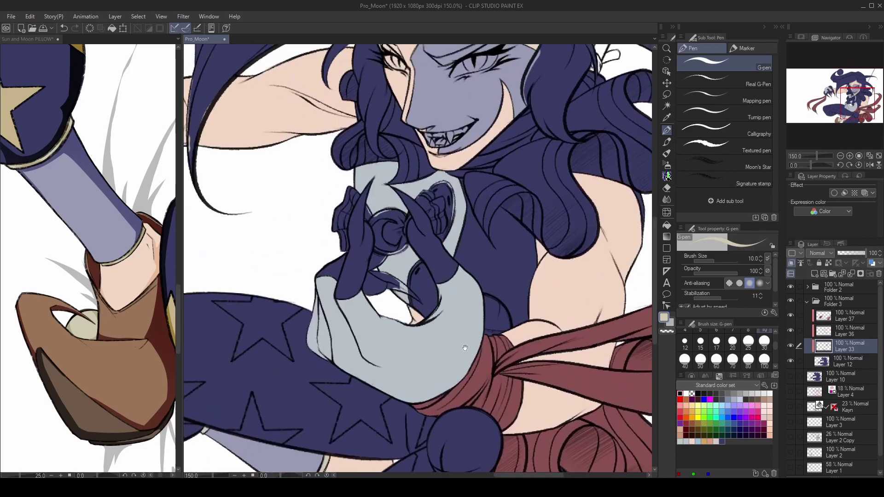
left_click(127, 210)
left_click_drag(127, 210, 55, 442)
left_click_drag(548, 74, 549, 255)
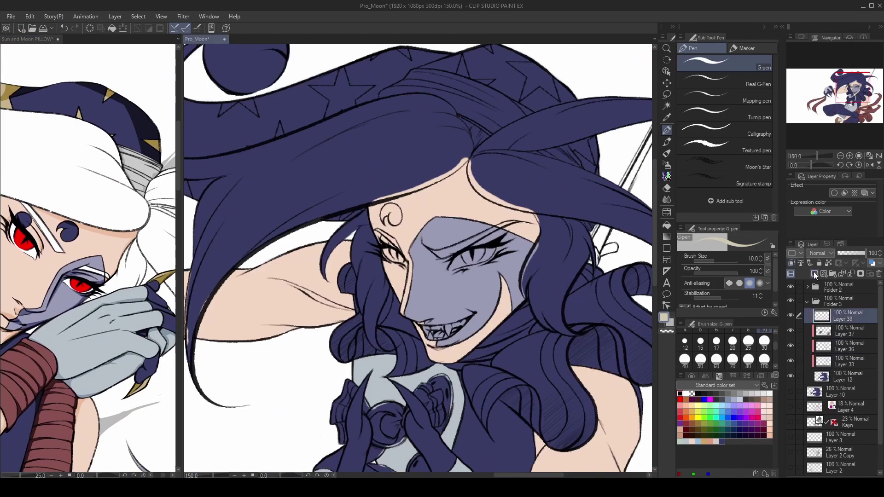
scroll(387, 233, "up", 2)
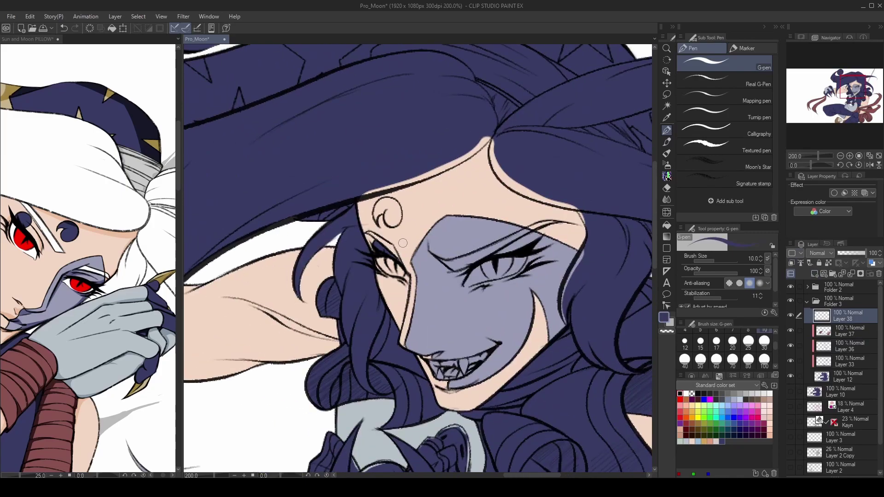
key("e")
key("p")
left_click_drag(393, 216, 391, 210)
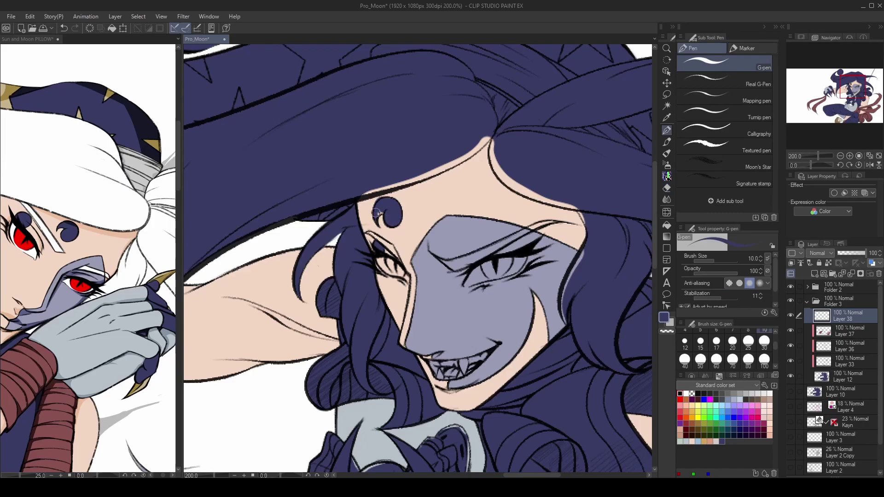
key("e")
key("p")
Paint both eyebrows white with the G-pen at size 6 and save the file.
left_click_drag(416, 289, 383, 259)
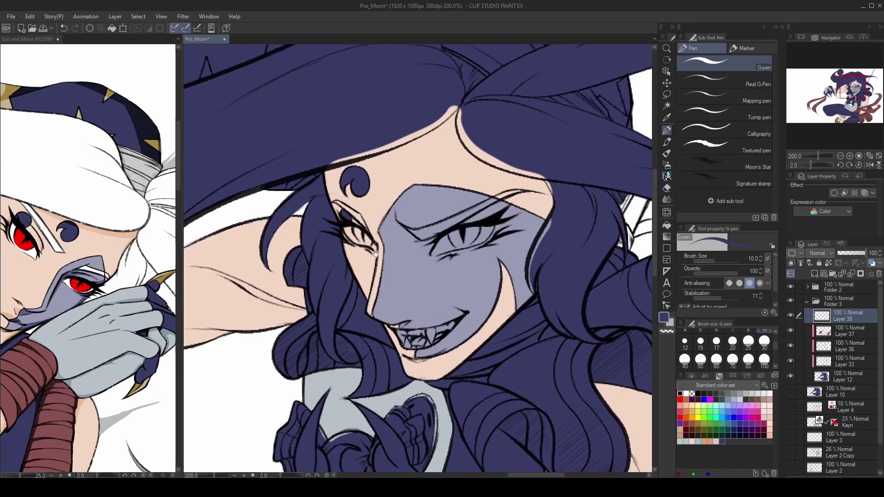
key("x")
key("bracketleft")
key("bracketleft")
key("bracketleft")
left_click_drag(414, 232, 492, 200)
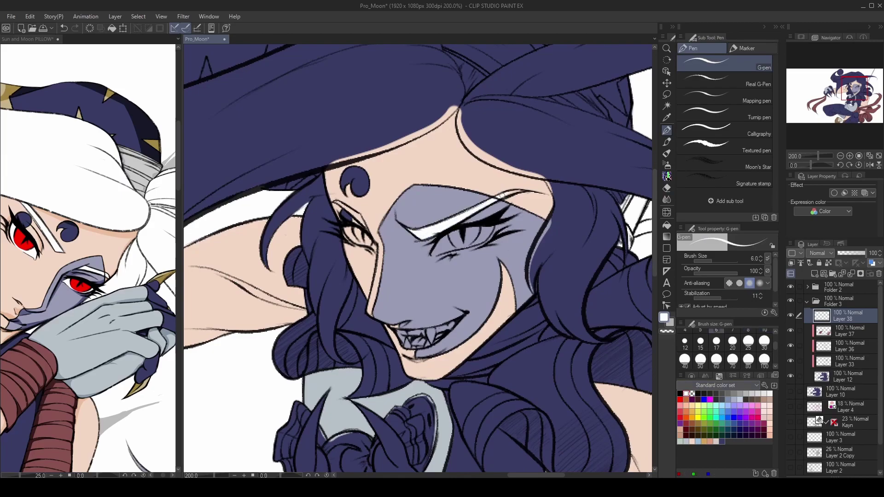
key("h")
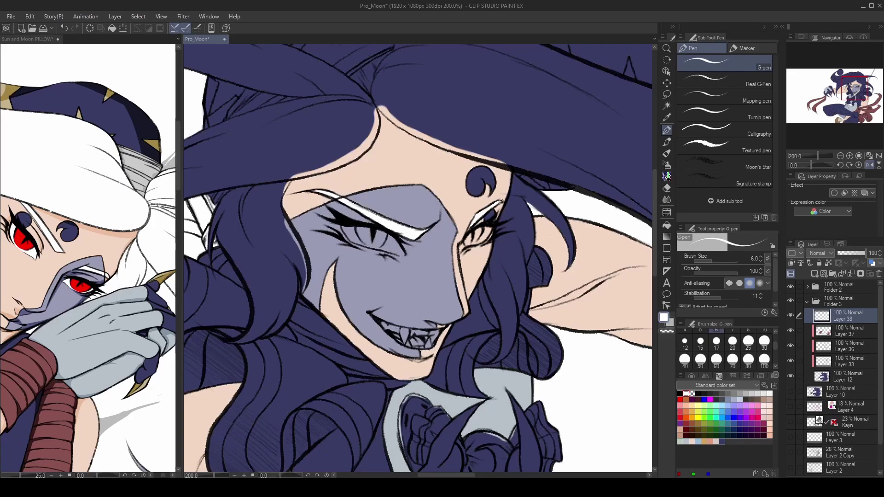
key("ctrl+s")
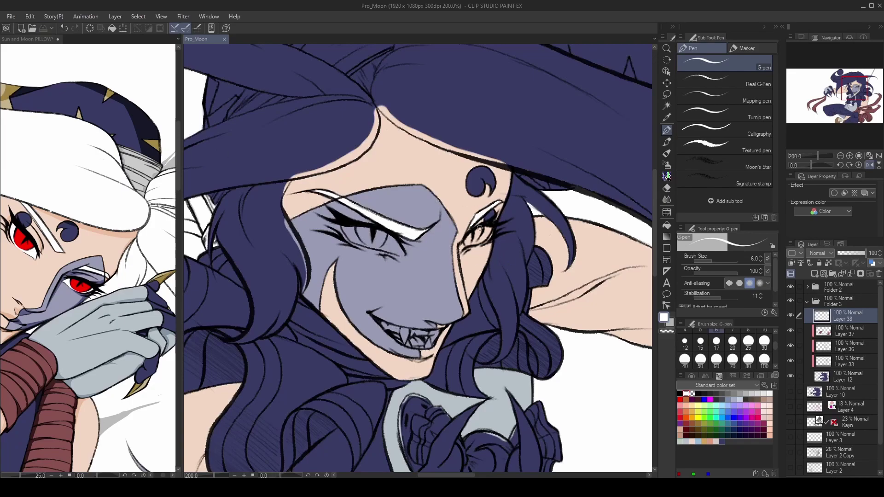
Fill the eyes and the fanged teeth with white using the G-pen at size 6.
key("h")
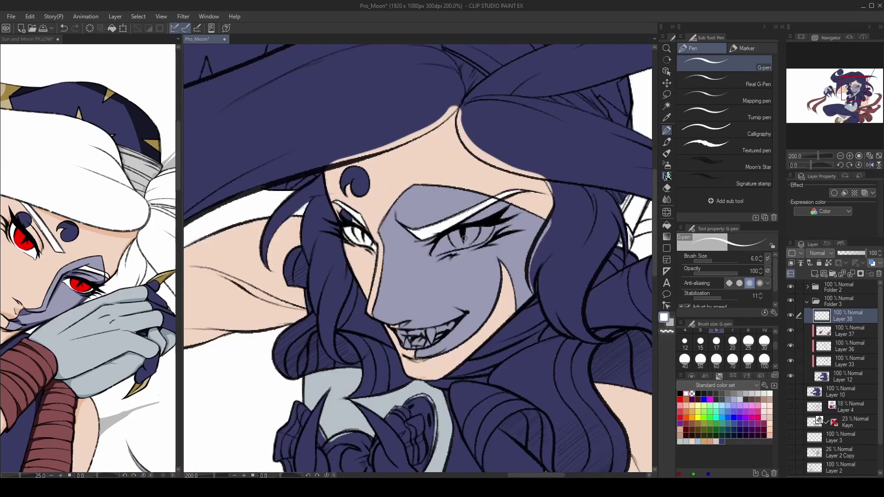
mouse_move(437, 247)
left_mouse_down()
mouse_move(468, 246)
mouse_move(495, 227)
left_mouse_up()
key("e")
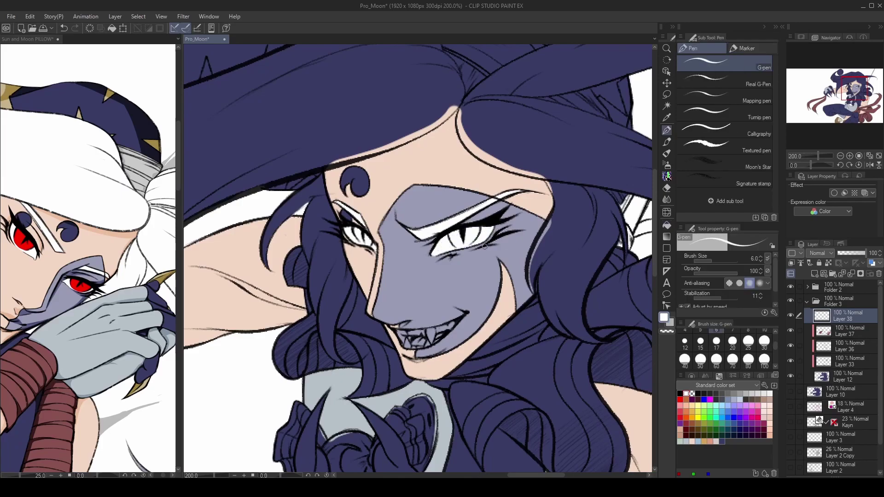
key("p")
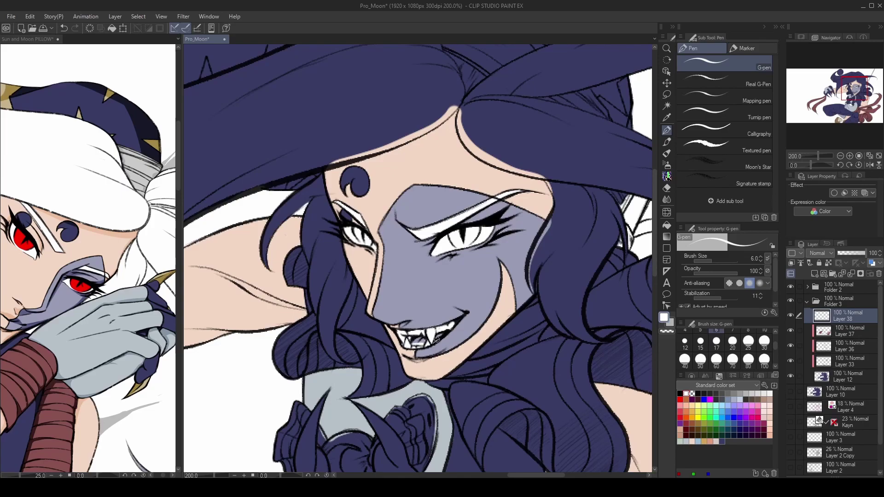
Paint the open mouth's interior dark maroon, sampling the colour from the sun character's mouth in the reference.
key("e")
key("p")
left_click(157, 174)
left_click(792, 359)
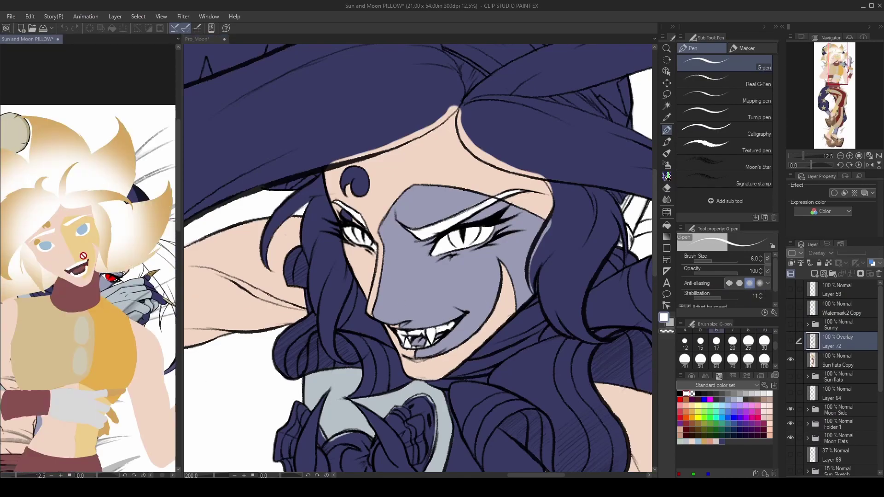
key("ctrl+z")
left_click(433, 341)
scroll(432, 337, "up", 3)
left_click_drag(401, 340, 406, 345)
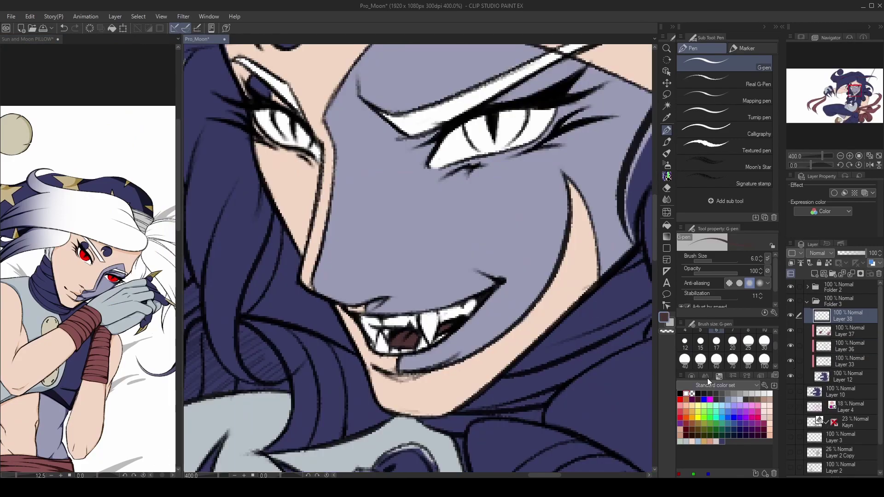
Repaint the tongue in the reference's lighter maroon and darken the mouth area behind it with the black line colour.
left_click(141, 369)
key("ctrl+y")
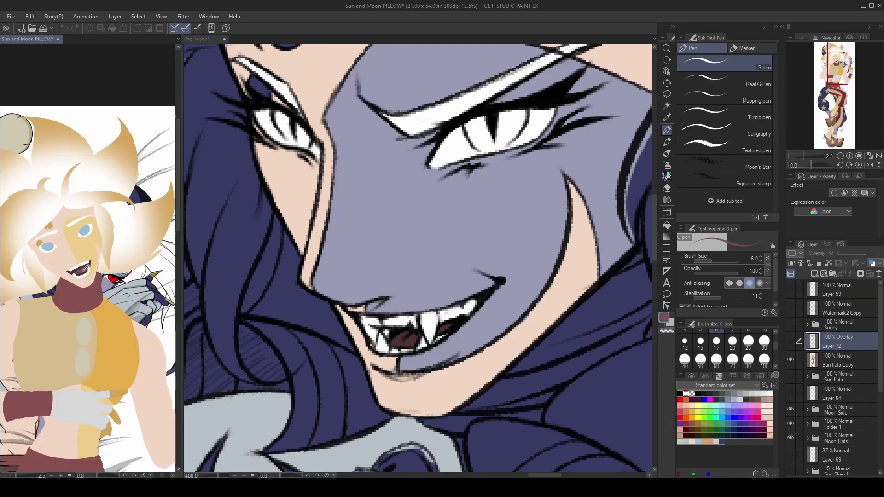
key("ctrl+z")
left_click(410, 342)
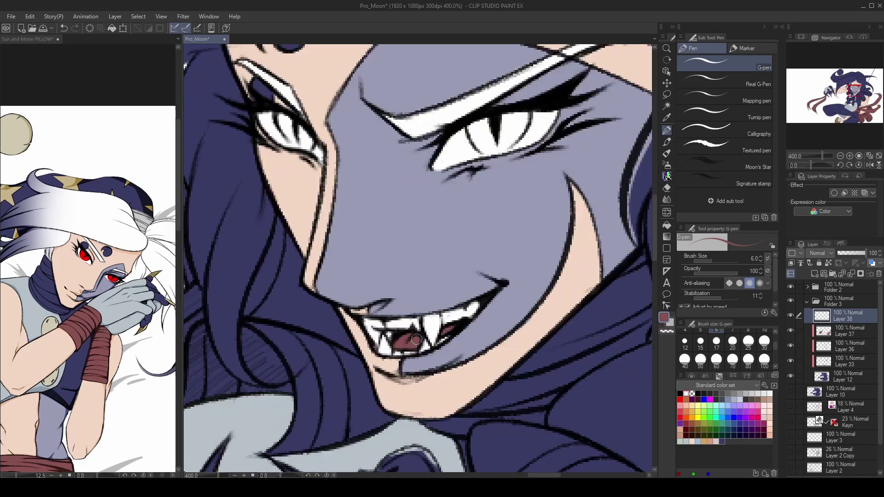
left_click(373, 347, "alt")
scroll(473, 338, "down", 3)
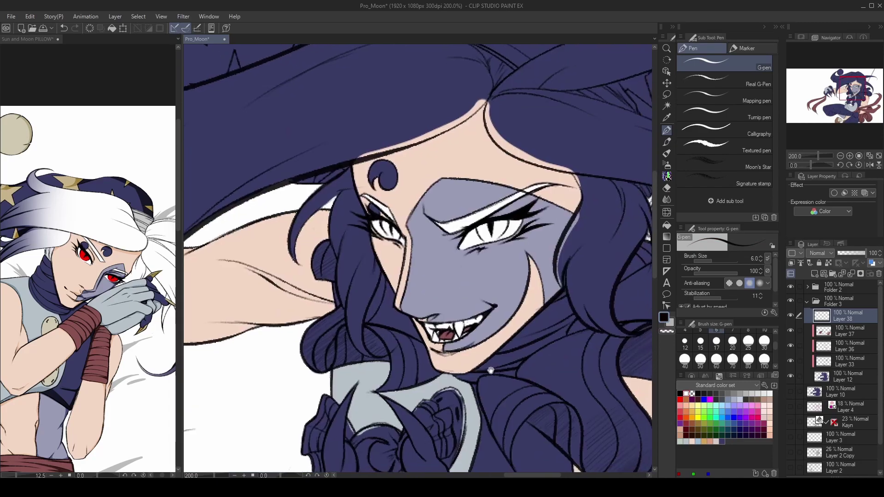
scroll(460, 368, "up", 3)
scroll(458, 397, "down", 3)
scroll(457, 397, "down", 1)
scroll(443, 350, "up", 3)
scroll(425, 293, "down", 4)
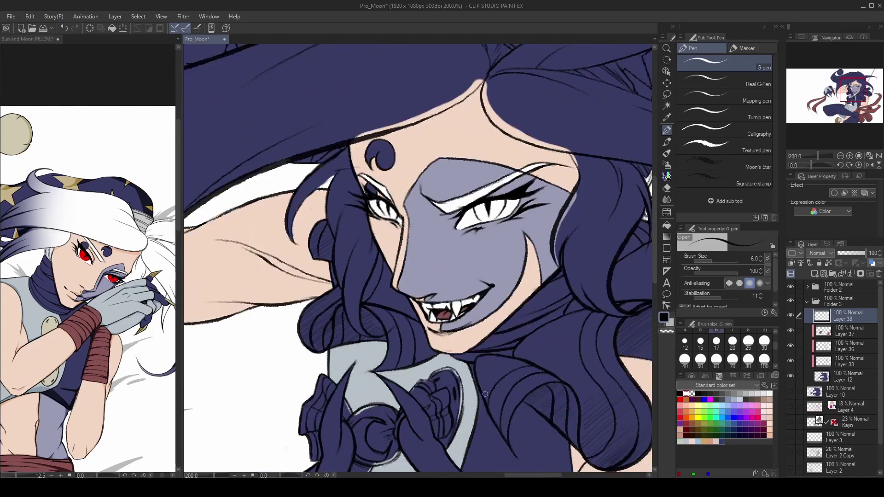
Fill the irises of both eyes with bright red using the G-pen.
left_click(680, 400)
scroll(489, 249, "up", 5)
mouse_move(496, 235)
left_mouse_down()
mouse_move(478, 253)
mouse_move(495, 270)
mouse_move(532, 237)
mouse_move(483, 267)
left_mouse_up()
mouse_move(288, 237)
left_mouse_down()
mouse_move(310, 262)
mouse_move(295, 241)
left_mouse_up()
Touch up the slit pupils in both red eyes with the dark line colour and the G-pen at size 3.
left_click(304, 219, "alt")
key("bracketleft")
key("bracketleft")
key("bracketleft")
key("bracketleft")
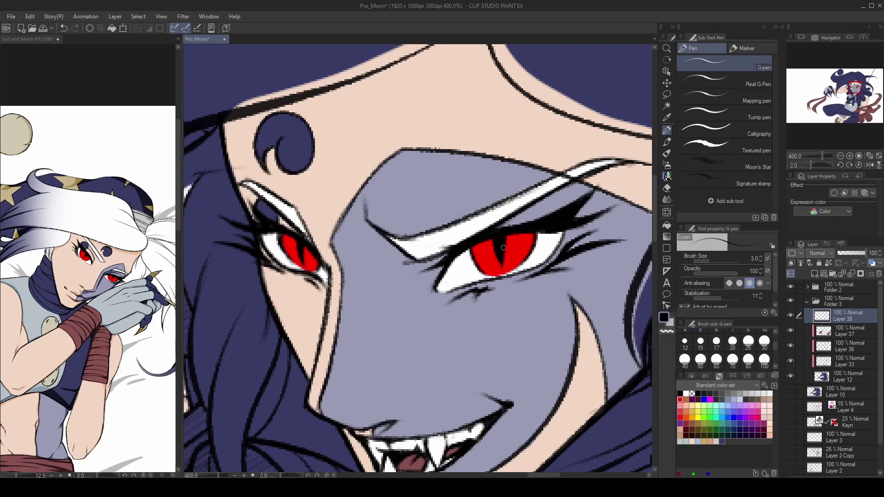
scroll(503, 254, "down", 4)
scroll(420, 275, "up", 4)
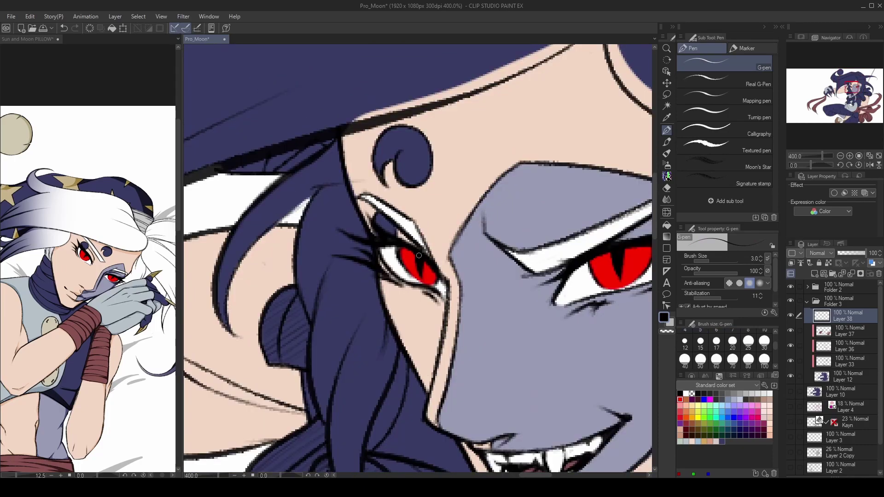
scroll(419, 257, "down", 5)
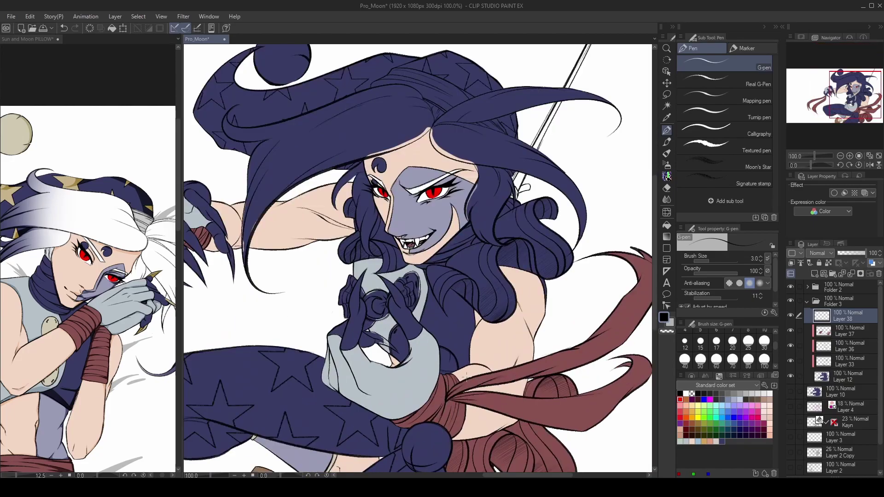
Sample the gold from the reference's claws and add a new clipped layer above the existing flats.
left_click_drag(476, 379, 516, 366)
scroll(111, 300, "up", 4)
left_click(110, 300, "alt")
left_click_drag(462, 319, 502, 306)
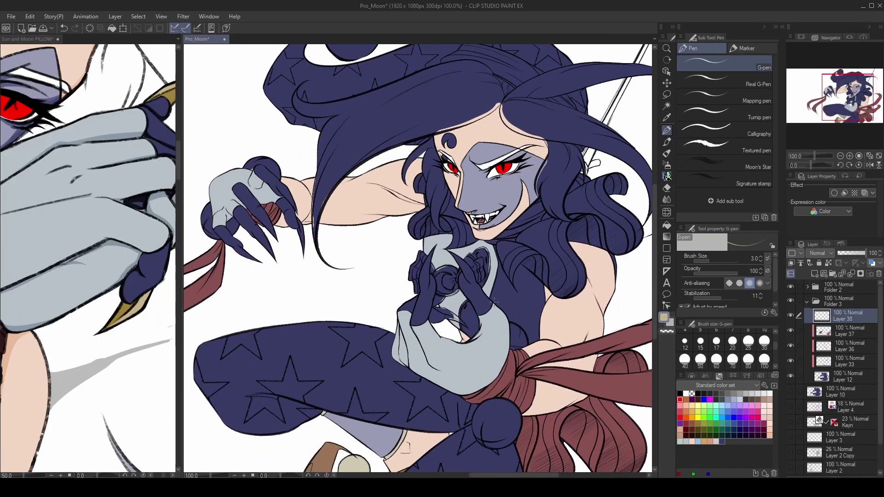
scroll(501, 307, "up", 3)
left_click(815, 274)
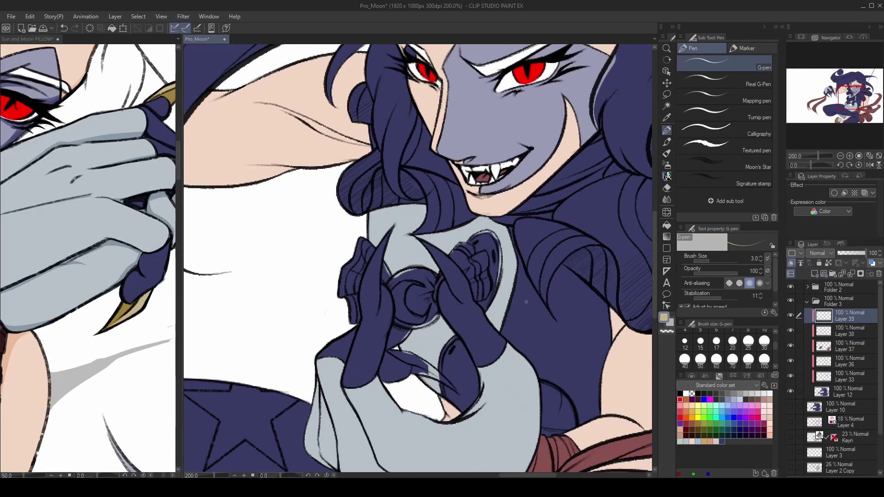
Paint the claws of the hand in front of the chest gold with the G-pen at size 8.
key("h")
mouse_move(390, 263)
left_mouse_down()
mouse_move(367, 296)
mouse_move(394, 255)
mouse_move(387, 260)
mouse_move(418, 238)
mouse_move(396, 262)
left_mouse_up()
key("bracketright")
key("bracketright")
key("bracketright")
key("bracketright")
key("bracketright")
mouse_move(445, 230)
left_mouse_down()
mouse_move(460, 283)
mouse_move(472, 290)
mouse_move(470, 316)
mouse_move(459, 274)
mouse_move(466, 308)
left_mouse_up()
mouse_move(466, 309)
left_mouse_down()
mouse_move(467, 283)
mouse_move(371, 241)
mouse_move(386, 269)
mouse_move(392, 321)
mouse_move(377, 269)
left_mouse_up()
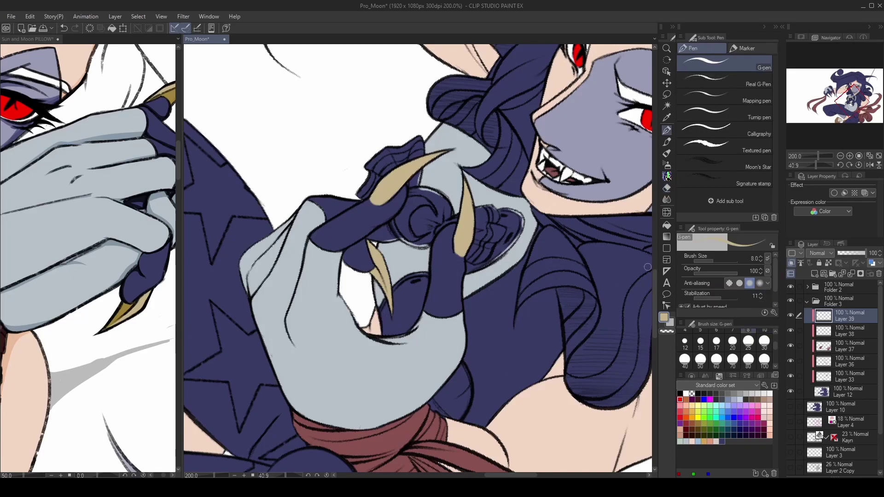
Reset the canvas rotation and paint the outstretched hand's two claws nearest the forearm gold.
key("ctrl+@")
scroll(573, 263, "up", 4)
mouse_move(431, 203)
left_mouse_down()
mouse_move(452, 281)
mouse_move(445, 249)
mouse_move(505, 322)
left_mouse_up()
mouse_move(405, 138)
left_mouse_down()
mouse_move(436, 188)
mouse_move(418, 149)
mouse_move(431, 151)
mouse_move(470, 232)
mouse_move(441, 197)
mouse_move(476, 240)
mouse_move(474, 229)
mouse_move(487, 274)
left_mouse_up()
key("bracketleft")
left_click_drag(439, 359, 478, 318)
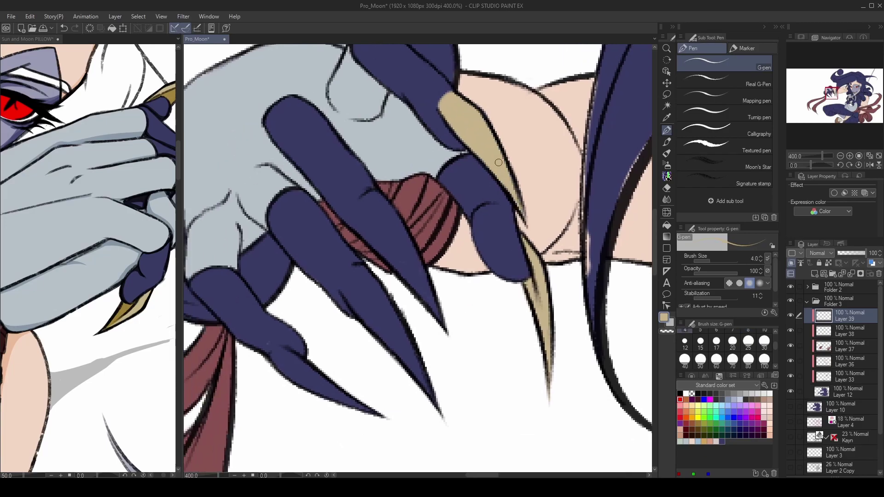
Paint the outstretched hand's three remaining claws gold, enlarging the G-pen to size 7.
key("bracketright")
mouse_move(373, 199)
left_mouse_down()
mouse_move(359, 227)
mouse_move(371, 203)
mouse_move(415, 271)
mouse_move(376, 197)
mouse_move(400, 228)
mouse_move(431, 310)
left_mouse_up()
key("bracketright")
key("bracketright")
mouse_move(400, 271)
left_mouse_down()
mouse_move(370, 203)
mouse_move(403, 255)
mouse_move(361, 318)
mouse_move(406, 346)
mouse_move(386, 318)
mouse_move(411, 356)
left_mouse_up()
mouse_move(343, 350)
left_mouse_down()
mouse_move(275, 355)
mouse_move(382, 427)
mouse_move(286, 363)
left_mouse_up()
Touch up the outstretched hand's navy fingers on Layer 12, then clean up the gold claw edges on Layer 39.
left_click(273, 315, "ctrl+shift")
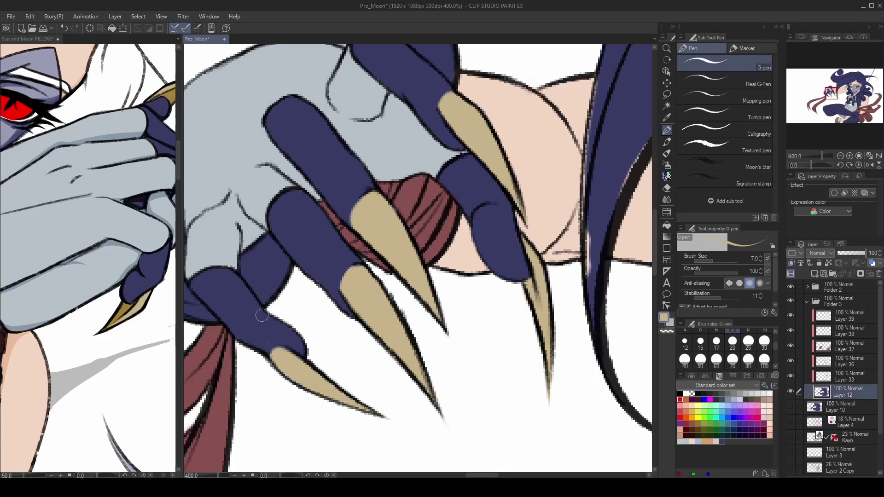
scroll(274, 315, "down", 2)
scroll(368, 276, "up", 2)
scroll(369, 276, "down", 3)
scroll(368, 276, "up", 1)
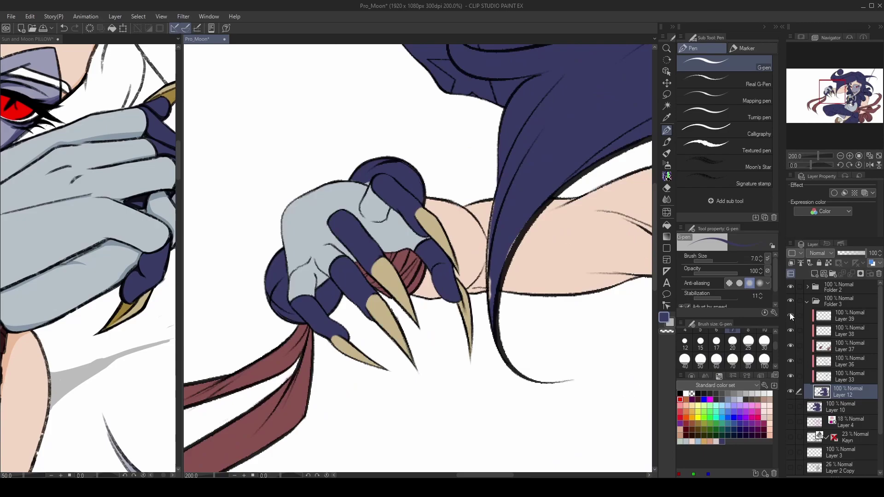
left_click(824, 316)
key("e")
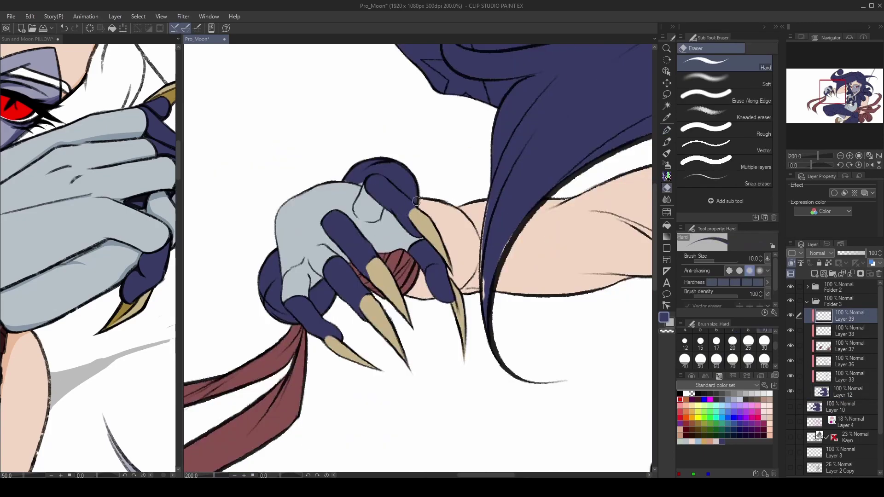
key("p")
key("e")
left_click(371, 271, "alt")
key("p")
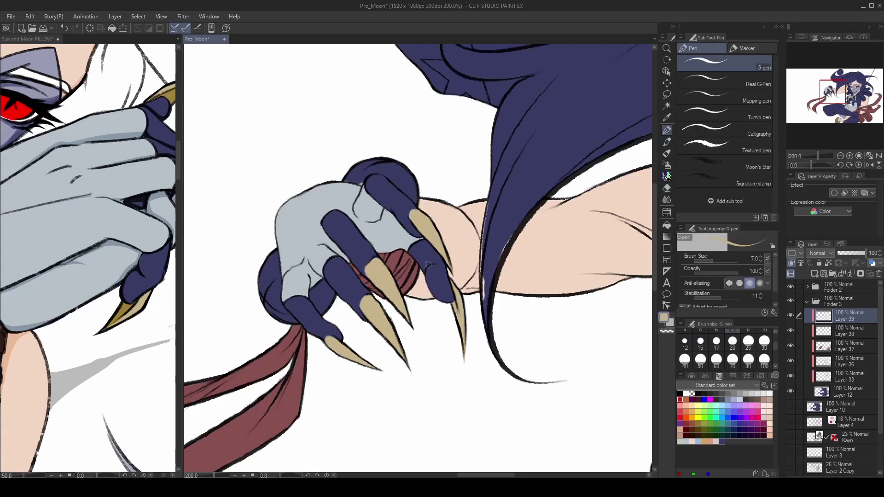
Paint the stripes on the collar's front fold and its underside gold at size 7, following the full-body Sun and Moon reference.
scroll(415, 256, "down", 4)
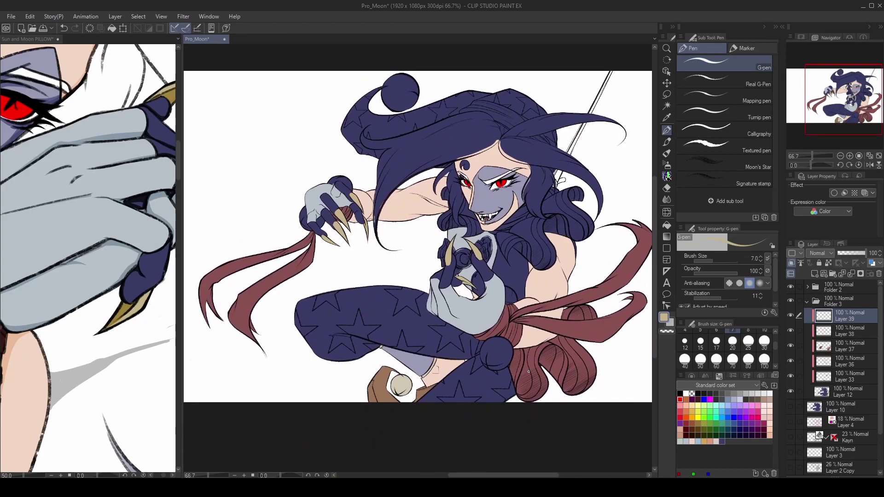
scroll(528, 371, "up", 3)
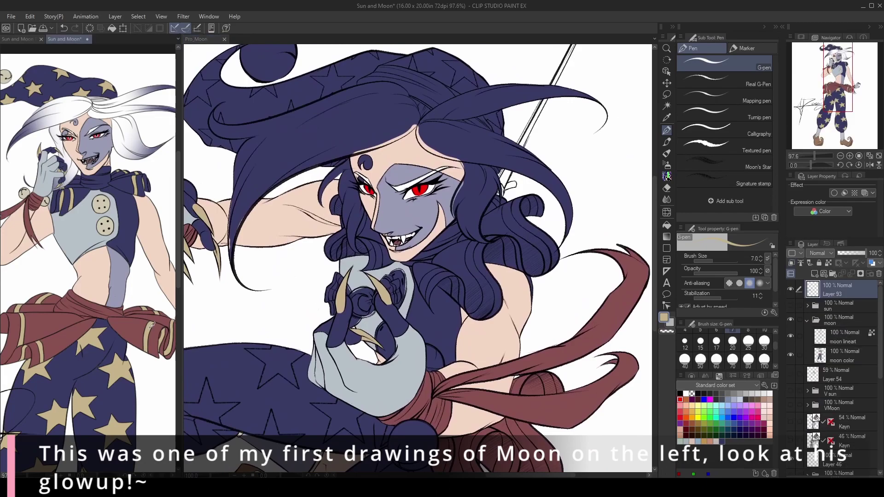
left_click(322, 368)
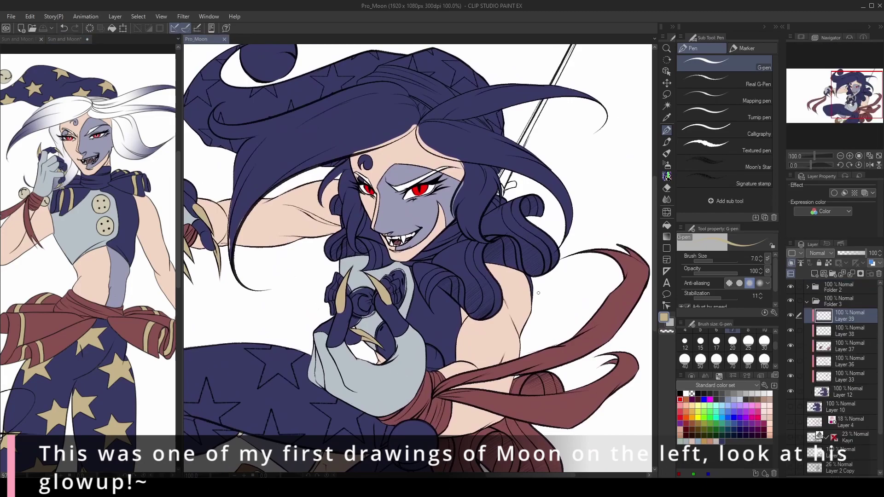
scroll(438, 280, "up", 3)
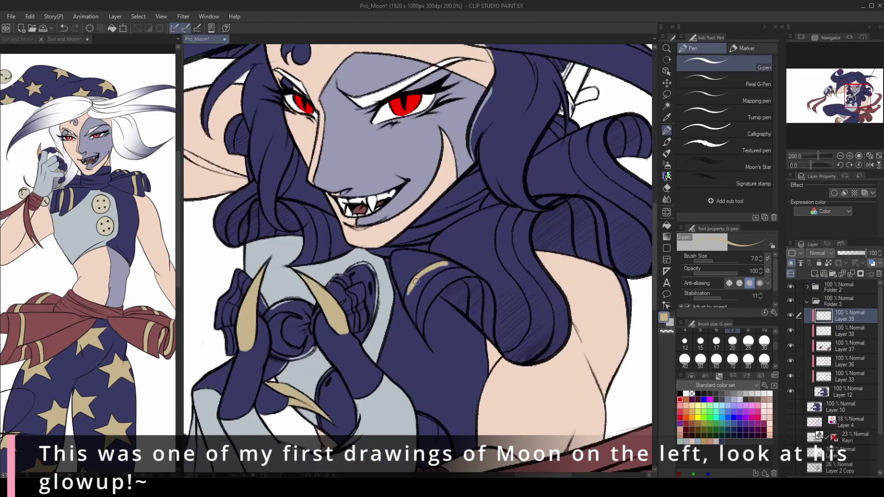
scroll(414, 286, "down", 2)
left_click_drag(479, 295, 528, 332)
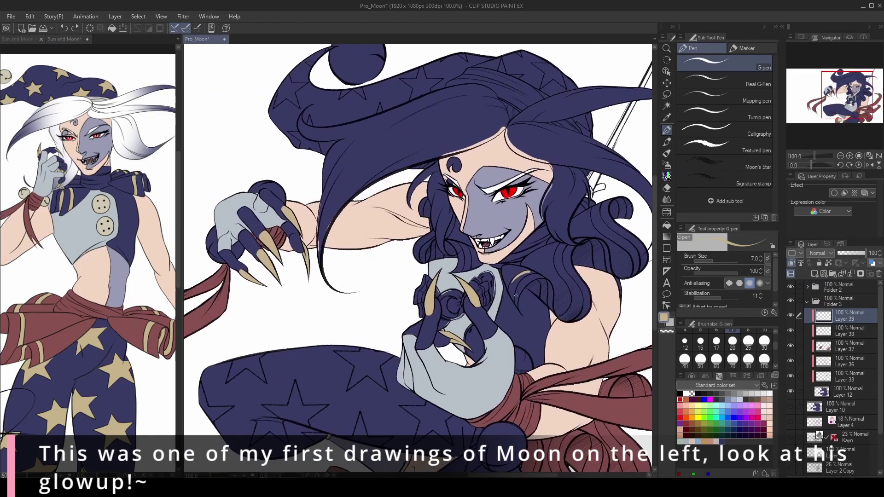
scroll(469, 295, "up", 4)
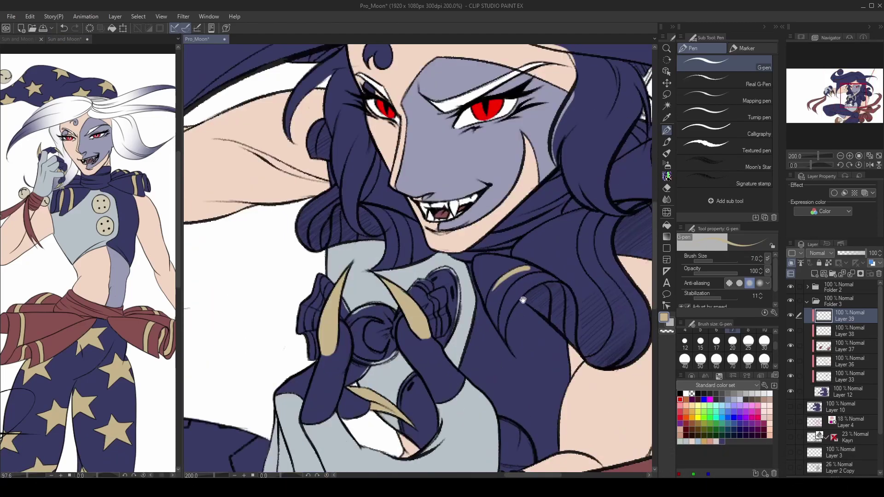
mouse_move(468, 295)
left_mouse_down()
mouse_move(432, 352)
mouse_move(444, 383)
mouse_move(448, 338)
mouse_move(476, 305)
left_mouse_up()
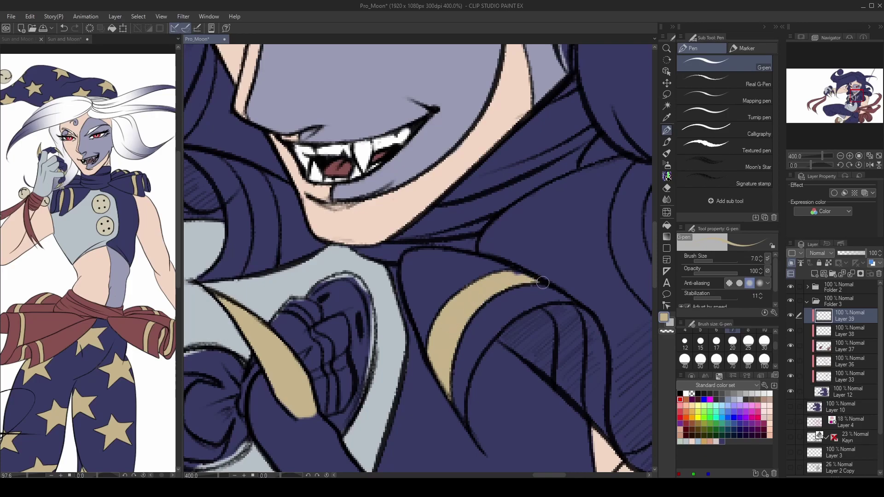
scroll(456, 413, "right", 3)
mouse_move(442, 296)
left_mouse_down()
mouse_move(455, 368)
mouse_move(470, 305)
left_mouse_up()
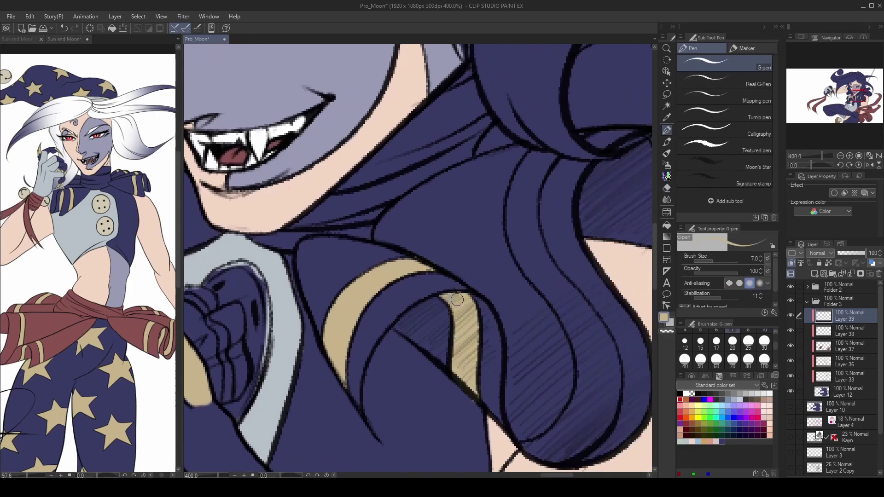
Paint the long stripe down the collar's middle drooping fold gold and clean up its edges.
scroll(541, 364, "right", 4)
mouse_move(498, 152)
left_mouse_down()
mouse_move(478, 217)
mouse_move(452, 230)
mouse_move(452, 197)
mouse_move(476, 164)
mouse_move(486, 263)
mouse_move(459, 216)
mouse_move(500, 287)
mouse_move(497, 301)
mouse_move(534, 322)
mouse_move(537, 277)
mouse_move(490, 378)
left_mouse_up()
key("e")
key("p")
mouse_move(460, 405)
left_mouse_down()
mouse_move(515, 285)
mouse_move(534, 391)
left_mouse_up()
key("e")
mouse_move(504, 270)
left_mouse_down()
mouse_move(512, 300)
mouse_move(424, 440)
left_mouse_up()
key("ctrl+z")
key("p")
key("ctrl+z")
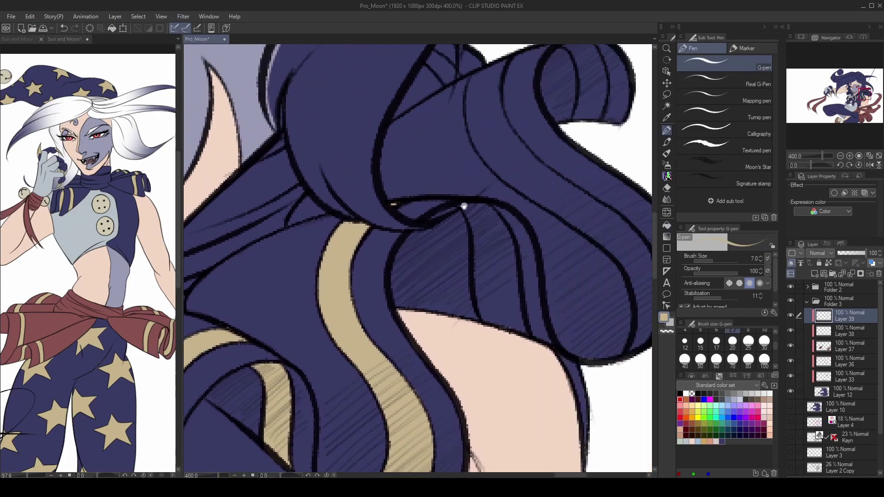
Fill the stripe on the shaded underside of the collar's outer fold with gold.
key("e")
key("p")
mouse_move(463, 204)
left_mouse_down()
mouse_move(482, 300)
mouse_move(518, 331)
left_mouse_up()
mouse_move(495, 217)
left_mouse_down()
mouse_move(530, 336)
mouse_move(516, 322)
left_mouse_up()
key("e")
key("p")
left_click_drag(561, 346, 446, 411)
Paint the stripe along the collar's large outer fold and inside its curled end gold with the G-pen at size 8.
mouse_move(391, 126)
left_mouse_down()
mouse_move(361, 214)
mouse_move(415, 252)
mouse_move(451, 262)
mouse_move(511, 332)
mouse_move(541, 412)
left_mouse_up()
mouse_move(546, 368)
left_mouse_down()
mouse_move(385, 149)
mouse_move(395, 194)
mouse_move(479, 274)
mouse_move(541, 397)
left_mouse_up()
key("p")
mouse_move(530, 354)
left_mouse_down()
mouse_move(435, 262)
mouse_move(374, 143)
left_mouse_up()
key("e")
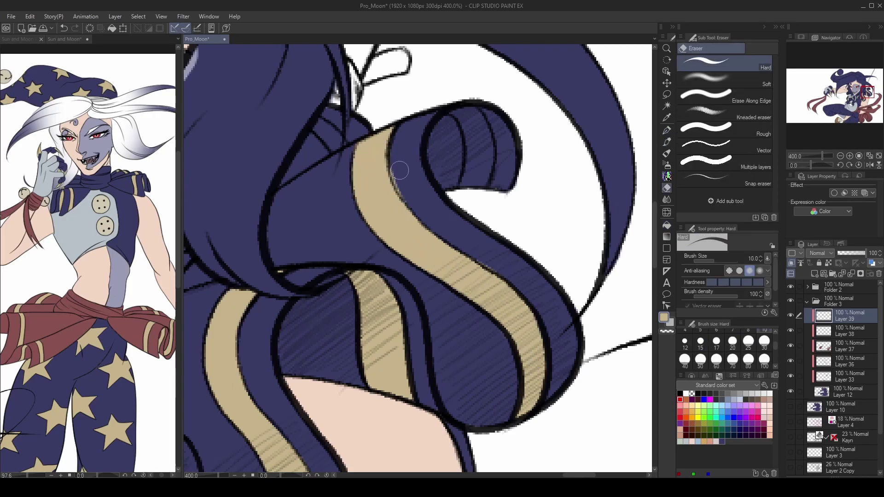
key("p")
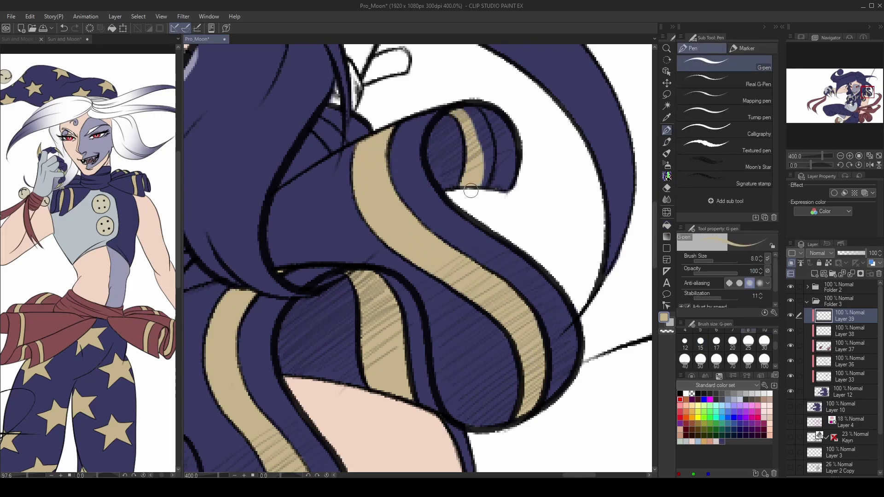
Paint the small collar stripe behind the hair and the collar stripe below the chin gold on Layer 39.
left_click_drag(472, 196, 574, 369)
left_click(824, 393)
left_click(824, 316)
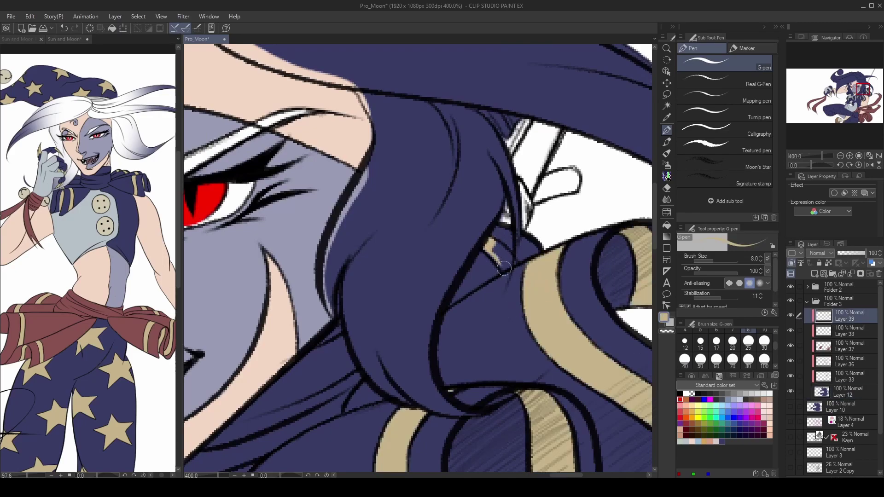
scroll(505, 262, "down", 3)
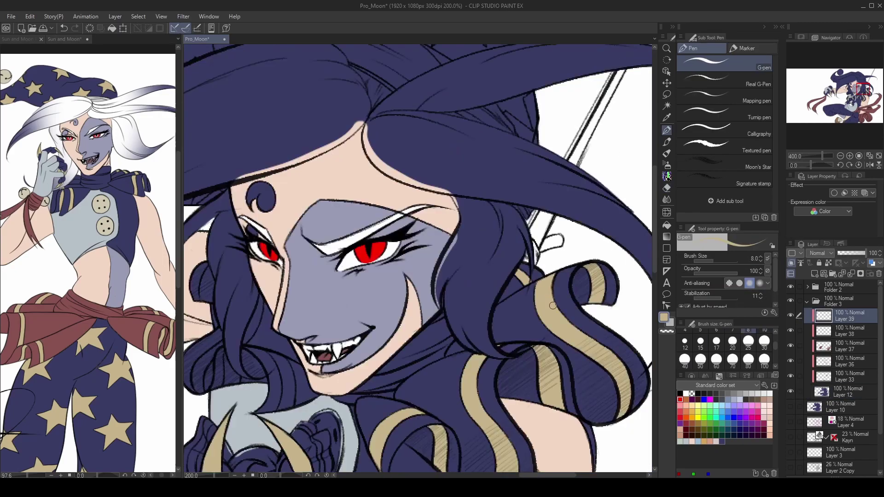
scroll(398, 280, "up", 3)
mouse_move(393, 275)
left_mouse_down()
mouse_move(418, 377)
mouse_move(427, 295)
left_mouse_up()
left_click_drag(430, 329, 427, 358)
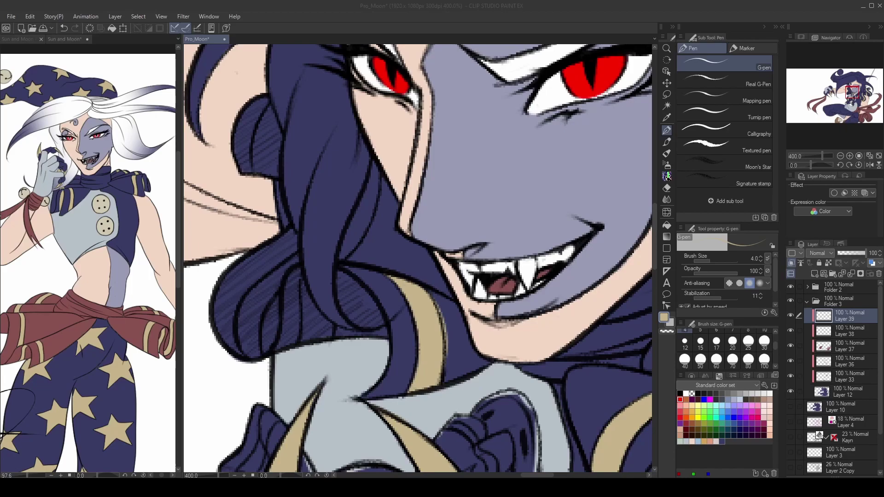
Fill the stripes on the far side's collar folds beneath and behind the hair with gold at size 4.
mouse_move(308, 293)
left_mouse_down()
mouse_move(400, 292)
mouse_move(411, 332)
left_mouse_up()
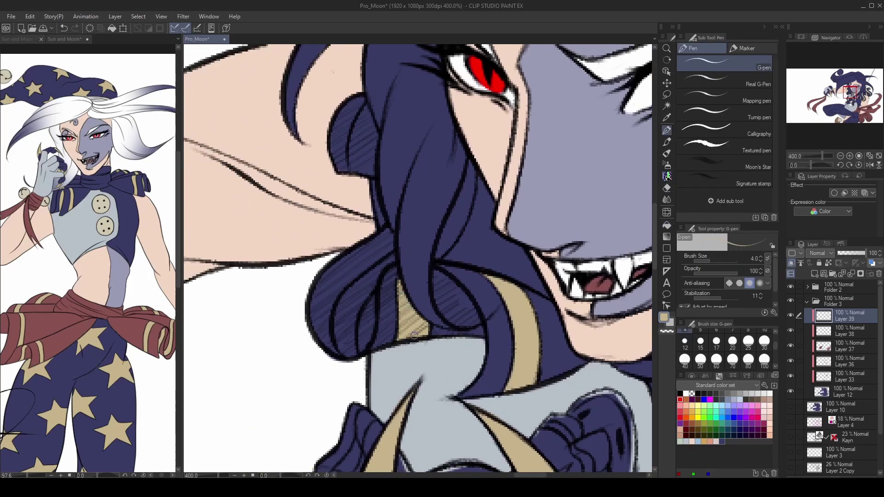
mouse_move(366, 275)
left_mouse_down()
mouse_move(354, 326)
mouse_move(390, 260)
left_mouse_up()
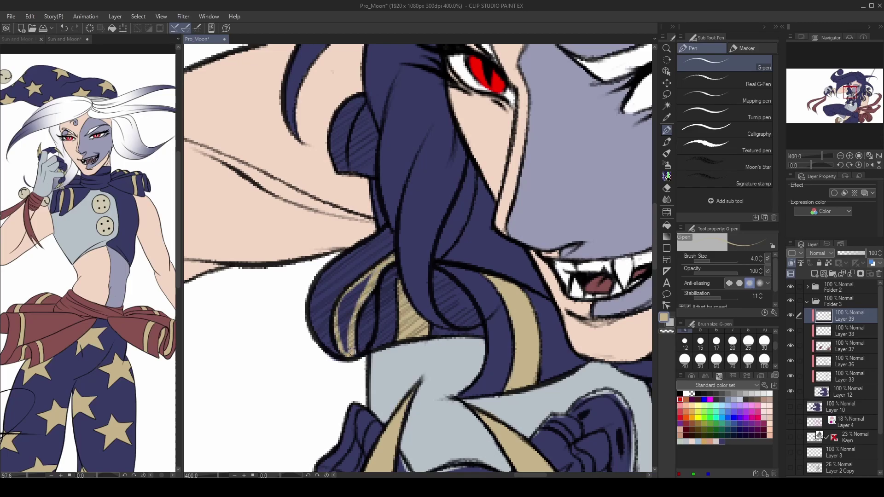
left_click_drag(352, 353, 364, 286)
left_click_drag(424, 293, 391, 347)
mouse_move(442, 223)
left_mouse_down()
mouse_move(412, 316)
mouse_move(444, 228)
left_mouse_up()
scroll(324, 229, "down", 3)
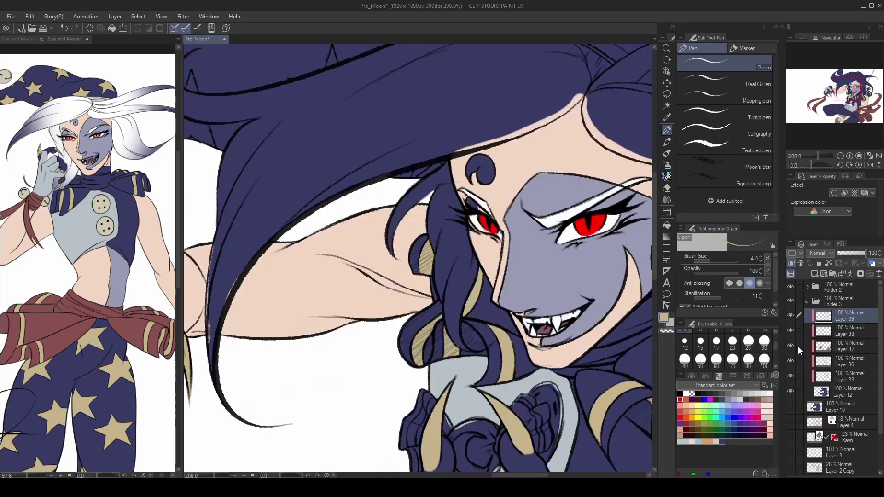
Fill the wrist sash stripe beside the round pompom with gold on Layer 39, outlining it with the G-pen at size 6.
left_click(846, 361)
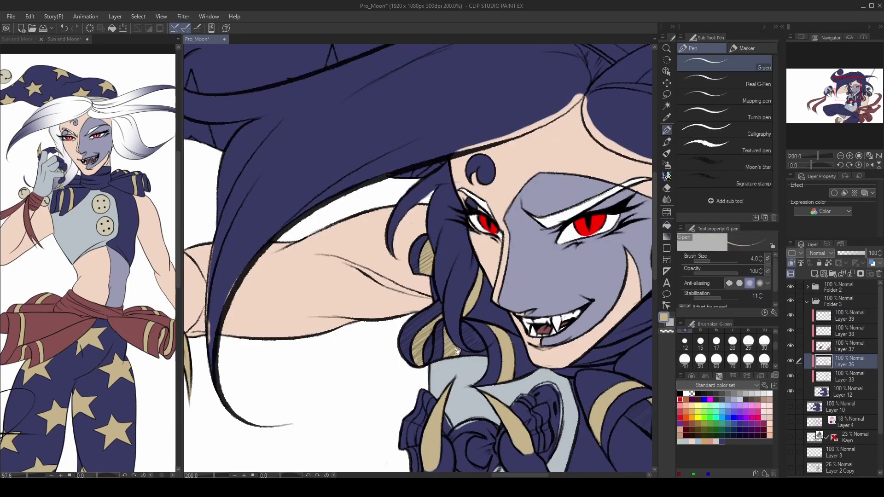
scroll(449, 337, "down", 2)
left_click_drag(449, 337, 428, 74)
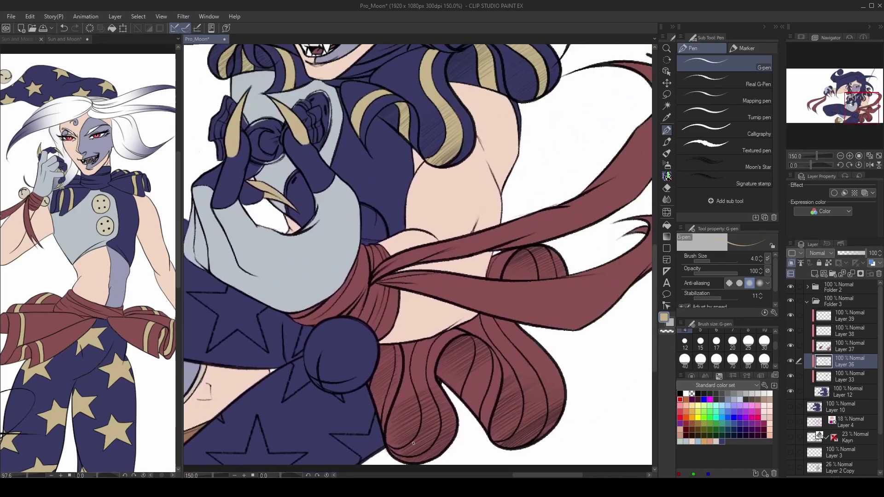
key("alt+bracketright")
key("alt+bracketright")
key("alt+bracketright")
scroll(460, 368, "up", 3)
key("bracketright")
key("bracketright")
scroll(405, 247, "down", 2)
scroll(405, 247, "up", 2)
mouse_move(397, 219)
left_mouse_down()
mouse_move(381, 299)
mouse_move(399, 433)
mouse_move(433, 222)
mouse_move(424, 219)
left_mouse_up()
key("g")
left_click(415, 252)
Outline the stripe running down the sash's first hanging loop in gold and fill its inside.
key("p")
mouse_move(444, 404)
left_mouse_down()
mouse_move(416, 327)
mouse_move(392, 305)
left_mouse_up()
mouse_move(492, 131)
left_mouse_down()
mouse_move(468, 160)
mouse_move(494, 128)
mouse_move(445, 146)
mouse_move(420, 223)
mouse_move(452, 351)
mouse_move(363, 428)
mouse_move(444, 425)
mouse_move(414, 426)
mouse_move(437, 442)
left_mouse_up()
mouse_move(487, 354)
left_mouse_down()
mouse_move(482, 401)
mouse_move(454, 225)
left_mouse_up()
key("g")
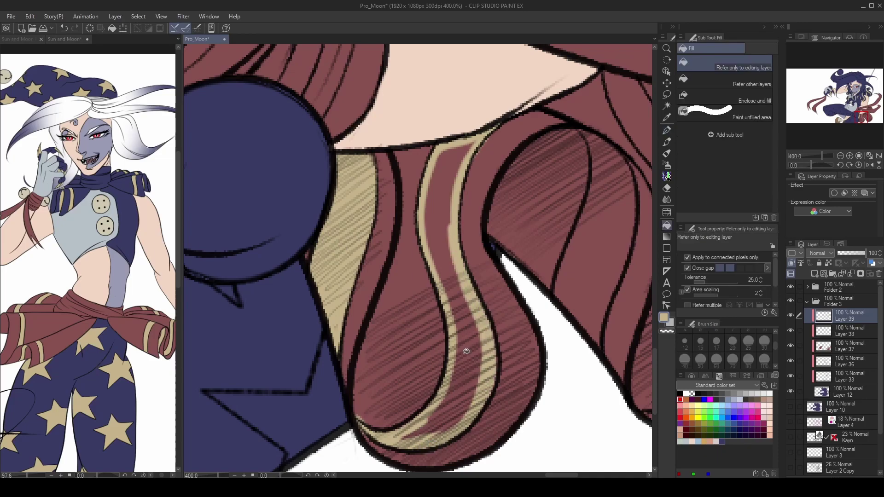
left_click(473, 150)
key("e")
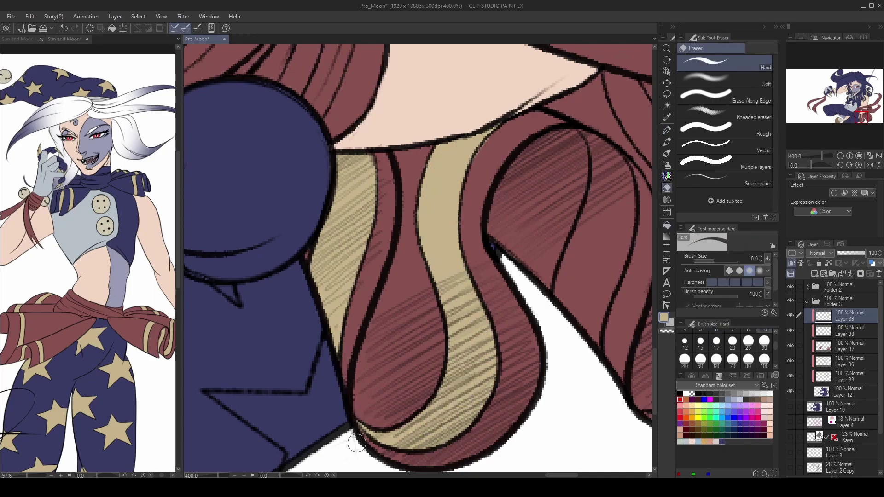
Paint the stripe on the shaded underside of the sash's second hanging loop gold with the G-pen at size 6.
key("p")
left_click_drag(603, 202, 446, 214)
mouse_move(425, 141)
left_mouse_down()
mouse_move(448, 179)
mouse_move(439, 163)
mouse_move(408, 280)
left_mouse_up()
mouse_move(419, 331)
left_mouse_down()
mouse_move(442, 341)
mouse_move(469, 190)
mouse_move(476, 243)
mouse_move(461, 313)
left_mouse_up()
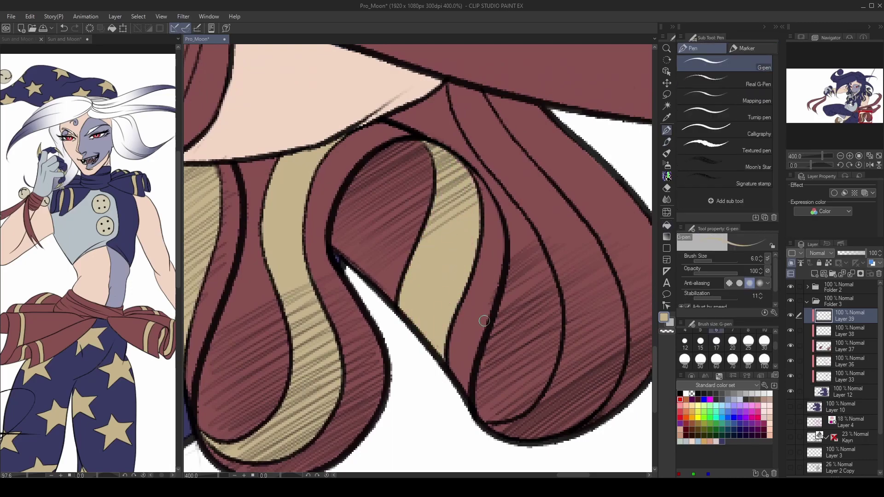
Paint the stripe along the outer fold of the sash's second loop gold and trim its edges with the Hard eraser.
left_click_drag(486, 281, 430, 287)
left_click_drag(393, 92, 513, 349)
mouse_move(507, 302)
left_mouse_down()
mouse_move(437, 436)
mouse_move(526, 435)
mouse_move(563, 315)
mouse_move(402, 94)
mouse_move(520, 229)
left_mouse_up()
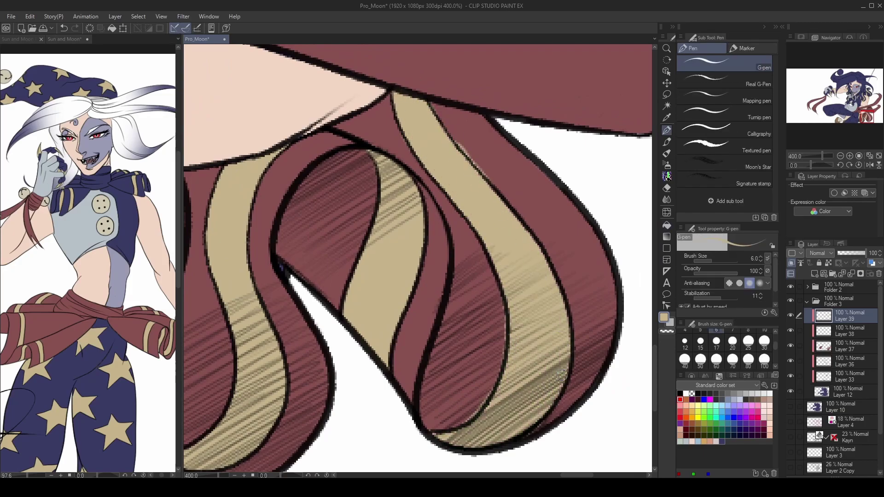
key("e")
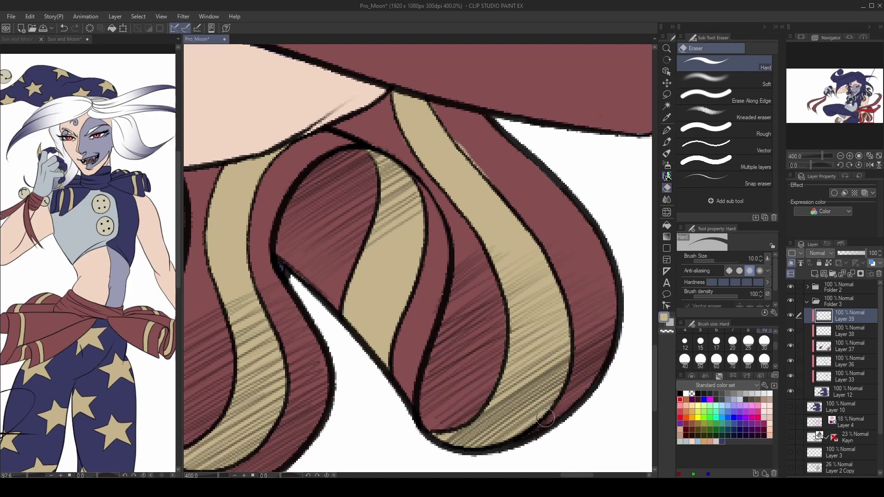
left_click_drag(436, 98, 449, 192)
mouse_move(506, 268)
left_mouse_down()
mouse_move(451, 316)
mouse_move(439, 463)
left_mouse_up()
Paint the stripes gold on the sash loop that shows between the two flowing ribbon ends.
key("p")
mouse_move(456, 210)
left_mouse_down()
mouse_move(500, 207)
mouse_move(497, 277)
mouse_move(528, 283)
mouse_move(504, 208)
mouse_move(518, 264)
left_mouse_up()
left_click_drag(502, 214, 515, 276)
left_click_drag(475, 252, 491, 290)
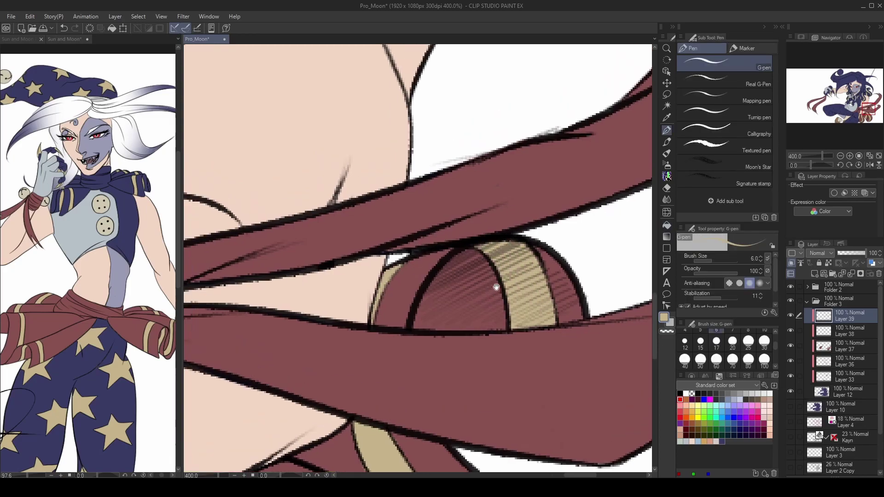
scroll(414, 254, "down", 8)
scroll(829, 391, "down", 3)
left_click(792, 473)
left_click(793, 473)
scroll(551, 435, "up", 2)
left_click_drag(477, 317, 502, 379)
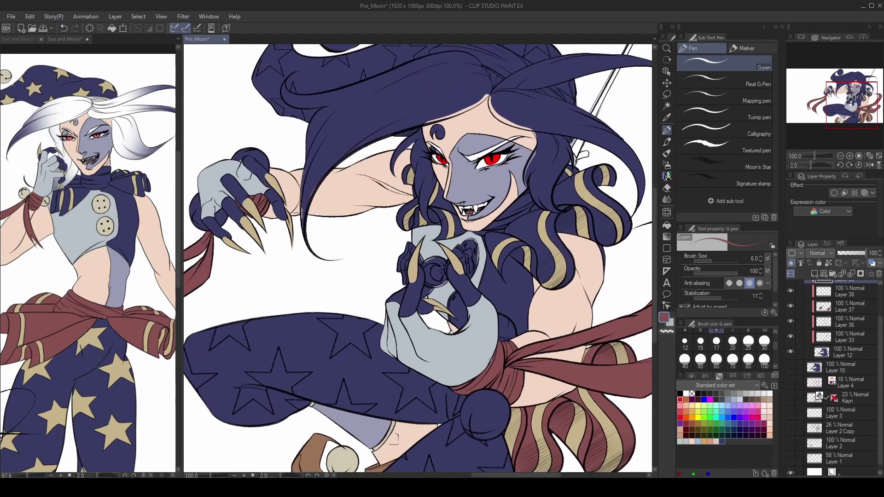
scroll(514, 365, "up", 2)
Sample the cream of the reference's buttons and paint the pompom below the wristband with it on a new layer at size 8.
left_click(143, 248)
scroll(144, 249, "up", 4)
scroll(134, 277, "down", 4)
scroll(120, 306, "up", 2)
left_click_drag(120, 306, 120, 383)
left_click(427, 345)
scroll(427, 345, "down", 2)
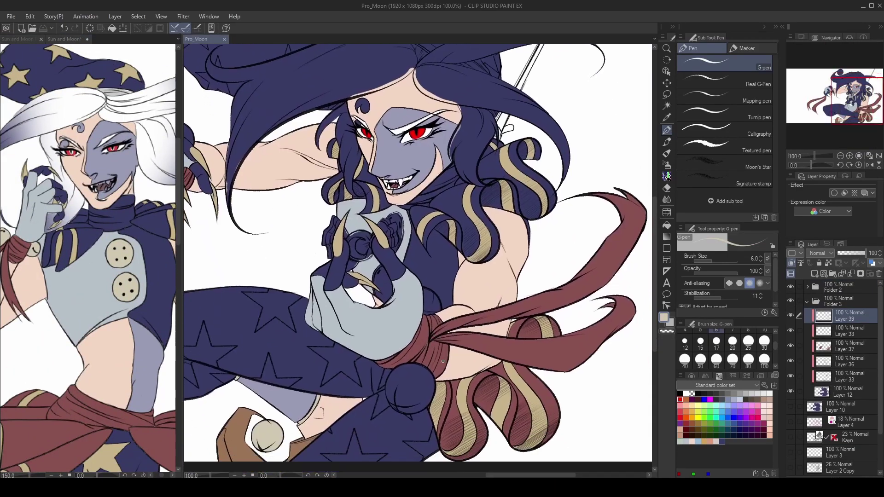
scroll(445, 355, "up", 4)
key("ctrl+shift+n")
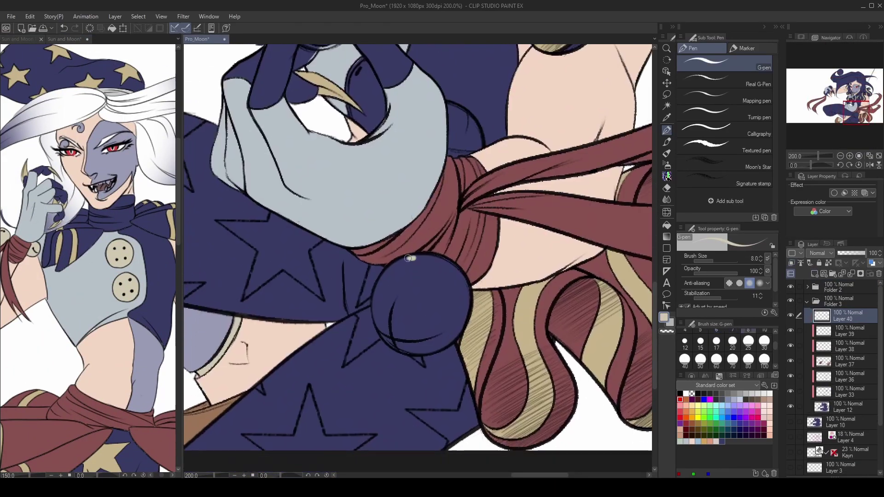
left_click_drag(382, 280, 388, 332)
mouse_move(468, 291)
left_mouse_down()
mouse_move(465, 318)
mouse_move(405, 350)
left_mouse_up()
Paint the chest button that peeks out behind the gloved hand cream.
key("p")
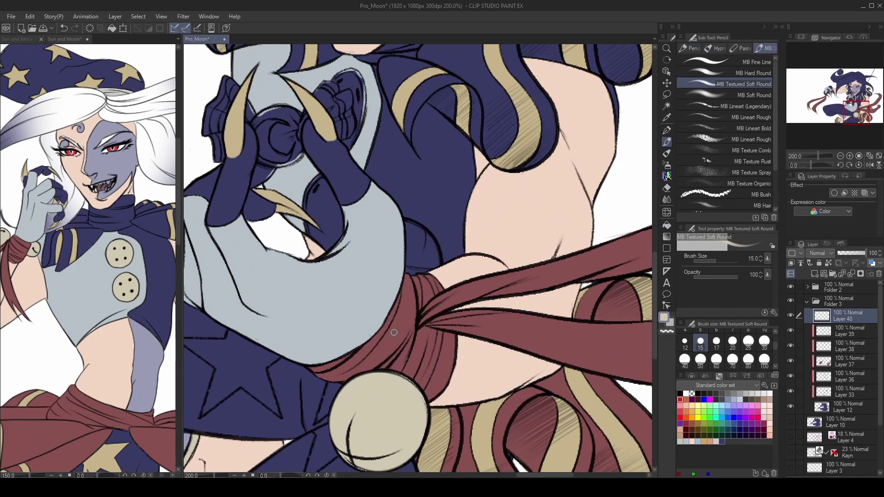
key("p")
mouse_move(408, 220)
left_mouse_down()
mouse_move(409, 260)
mouse_move(426, 270)
mouse_move(414, 223)
left_mouse_up()
key("e")
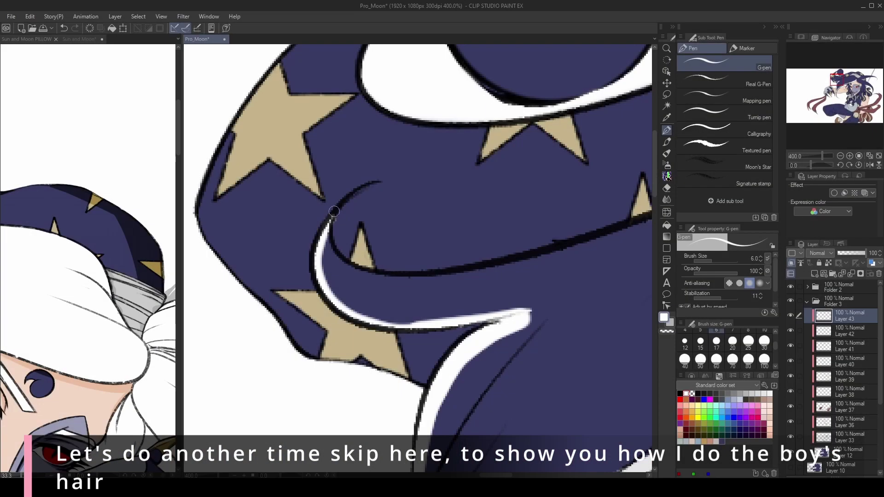
Paint the large swept hair lock under the hat white on Layer 43 with the G-pen at size 6.
mouse_move(345, 207)
left_mouse_down()
mouse_move(330, 230)
mouse_move(337, 264)
mouse_move(381, 278)
left_mouse_up()
left_click_drag(332, 251, 425, 286)
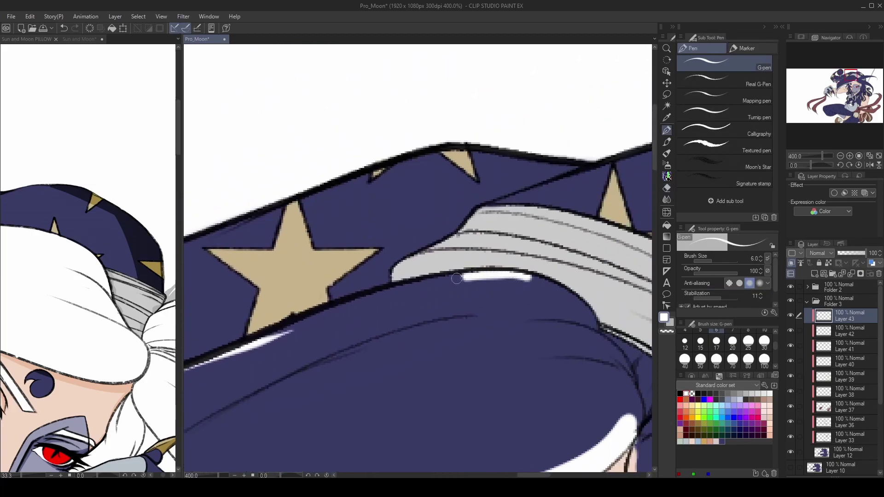
left_click_drag(467, 275, 385, 294)
mouse_move(345, 230)
left_mouse_down()
mouse_move(395, 262)
mouse_move(429, 305)
mouse_move(452, 359)
left_mouse_up()
left_click_drag(451, 359, 449, 392)
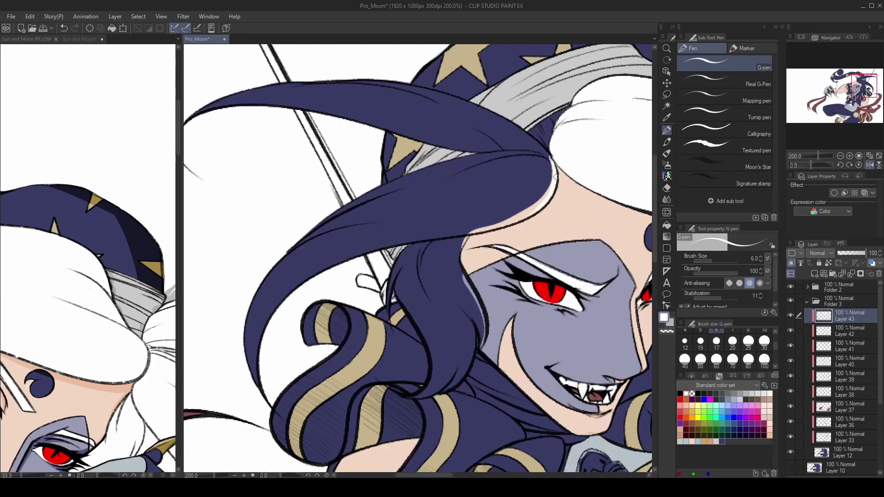
Paint the two curved hair locks sweeping outward above the grey-blue half of the face white.
mouse_move(505, 224)
left_mouse_down()
mouse_move(419, 239)
mouse_move(310, 275)
mouse_move(253, 382)
left_mouse_up()
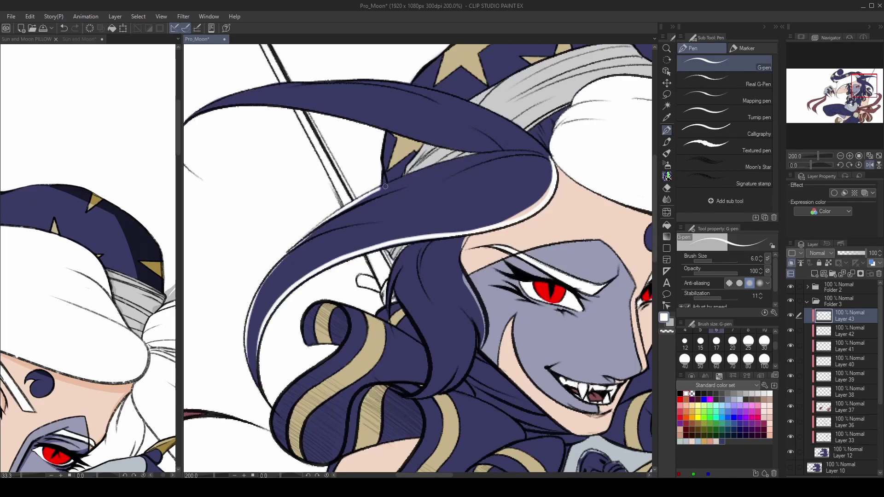
left_click_drag(514, 152, 549, 165)
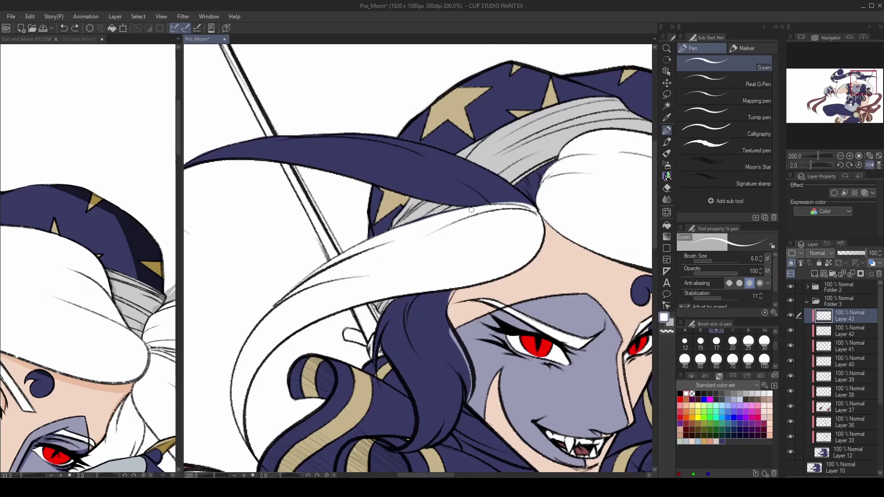
left_click_drag(434, 217, 506, 194)
mouse_move(581, 224)
left_mouse_down()
mouse_move(498, 239)
mouse_move(301, 362)
left_mouse_up()
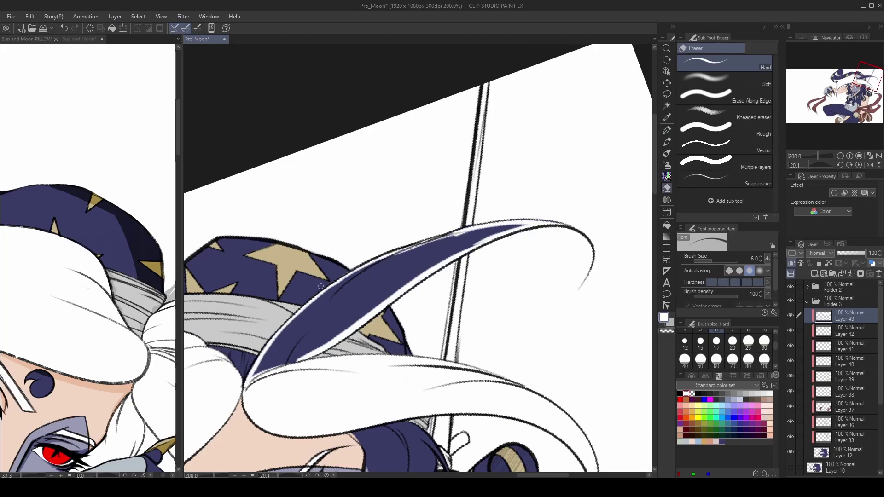
key("ctrl+z")
Shade the tips of the big hair locks navy with the Soft airbrush at size 300.
key("ctrl+alt+0")
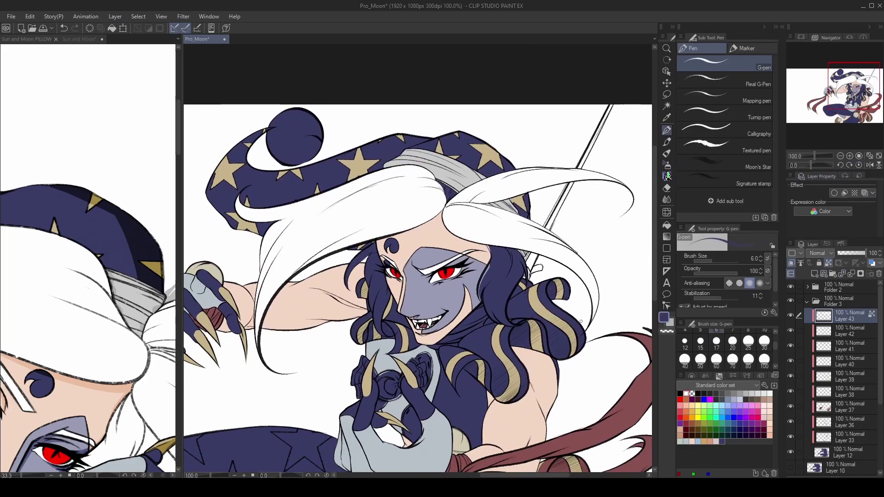
key("b")
key("ctrl+minus")
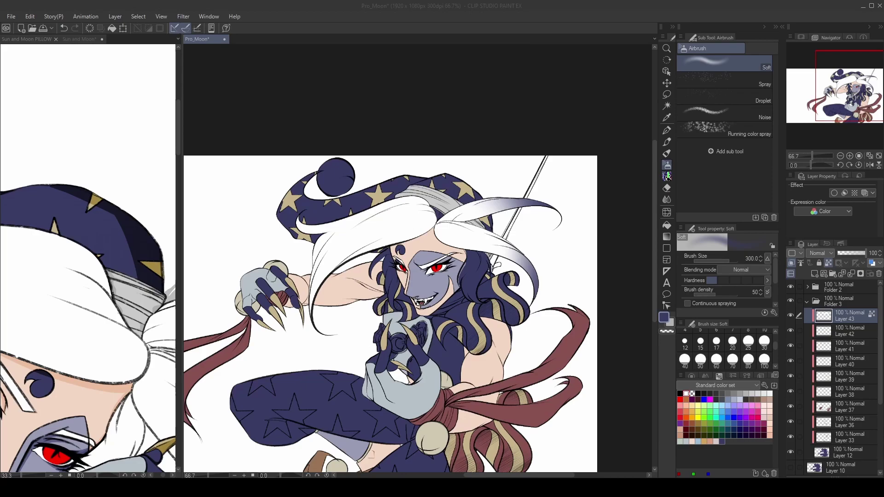
mouse_move(504, 132)
left_mouse_down()
mouse_move(357, 256)
mouse_move(276, 267)
mouse_move(309, 272)
left_mouse_up()
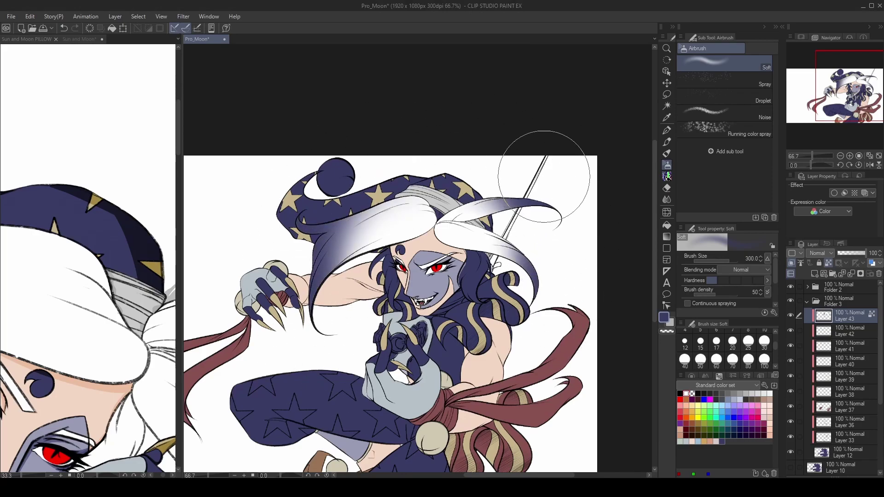
Blend the fade on the big hair locks with white and a light navy using the Soft airbrush at size 500.
key("x")
key("bracketright")
key("bracketright")
mouse_move(419, 233)
left_mouse_down()
mouse_move(405, 228)
mouse_move(415, 221)
left_mouse_up()
scroll(423, 295, "up", 1)
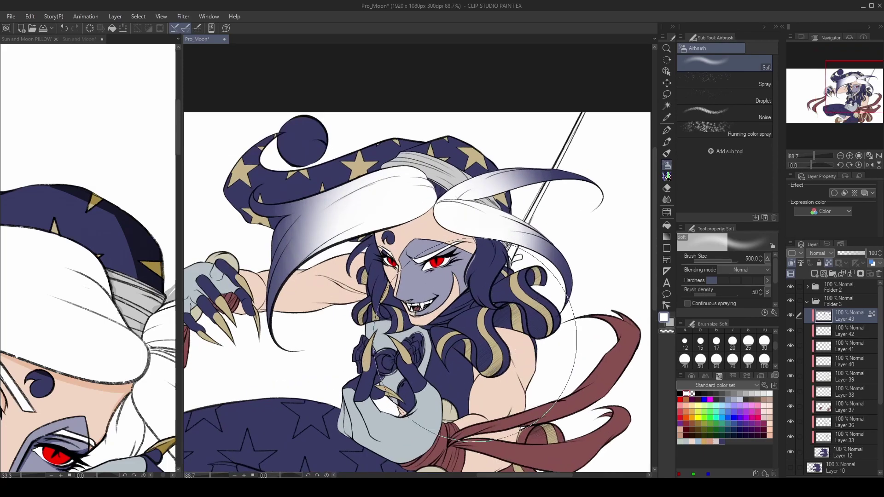
left_click(722, 441)
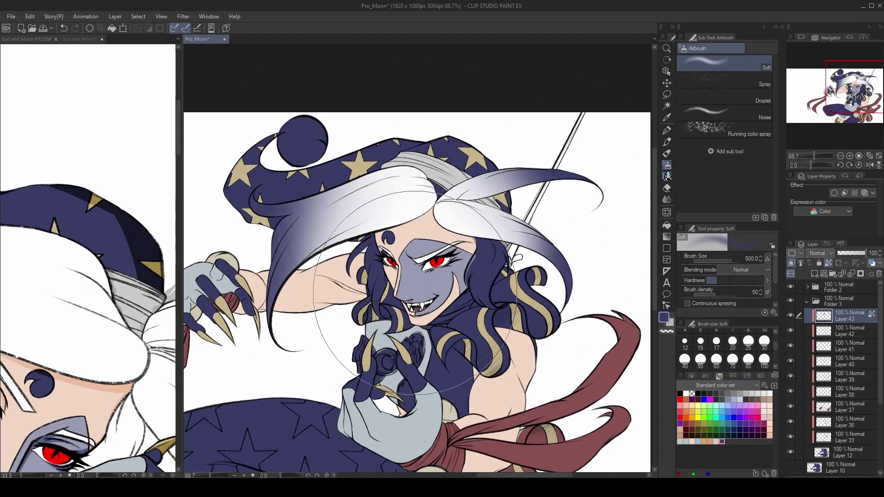
left_click_drag(385, 302, 406, 277)
Add a new layer and move it directly below Layer 43.
key("p")
left_click(814, 274)
left_click_drag(843, 316, 843, 340)
Outline and fill the side lock hanging beside the grey-blue cheek in white with the G-pen at size 6.
scroll(427, 211, "up", 5)
key("p")
key("p")
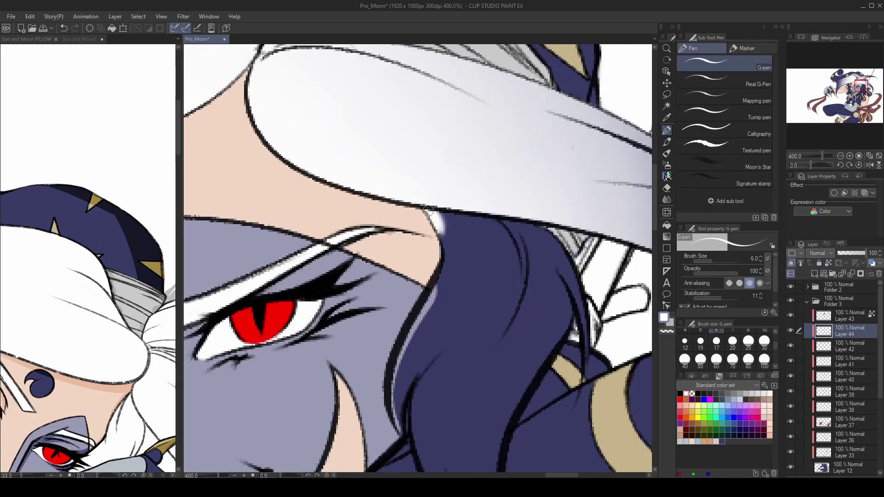
mouse_move(428, 208)
left_mouse_down()
mouse_move(444, 251)
mouse_move(403, 369)
left_mouse_up()
left_click_drag(455, 358, 430, 251)
left_click_drag(416, 205, 397, 299)
left_click_drag(428, 244, 394, 318)
left_click_drag(460, 332, 435, 251)
mouse_move(368, 279)
left_mouse_down()
mouse_move(392, 306)
mouse_move(480, 336)
mouse_move(449, 240)
mouse_move(433, 346)
left_mouse_up()
mouse_move(492, 213)
left_mouse_down()
mouse_move(481, 251)
mouse_move(442, 313)
left_mouse_up()
mouse_move(504, 239)
left_mouse_down()
mouse_move(442, 138)
mouse_move(359, 133)
left_mouse_up()
key("g")
left_click(392, 277)
key("p")
scroll(496, 208, "down", 5)
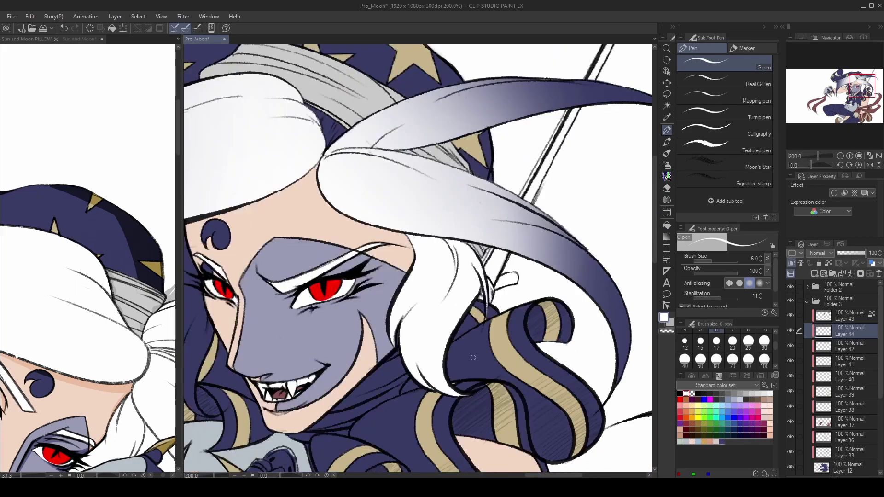
Paint the thin curved strand falling from the temple on the far side of the face white.
left_click_drag(350, 207, 566, 202)
scroll(431, 170, "up", 5)
mouse_move(431, 171)
left_mouse_down()
mouse_move(328, 272)
mouse_move(324, 359)
left_mouse_up()
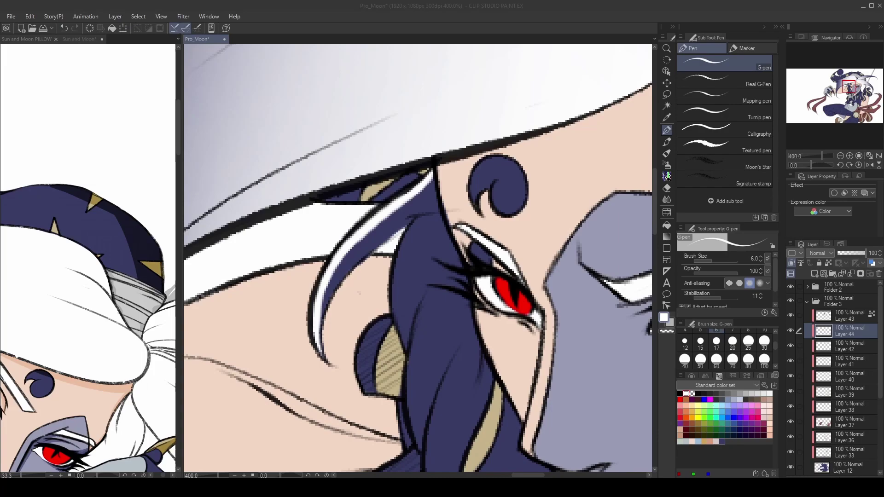
left_click_drag(380, 237, 400, 212)
left_click_drag(447, 155, 350, 272)
left_click_drag(437, 186, 350, 267)
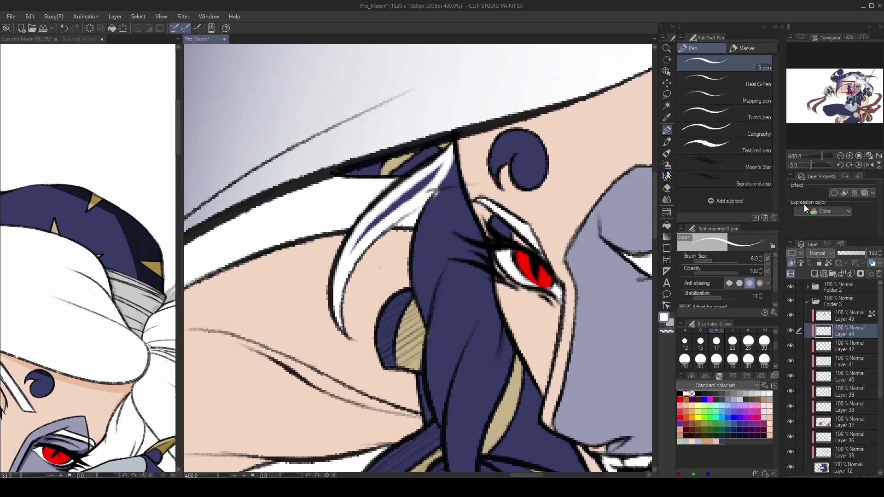
mouse_move(441, 179)
left_mouse_down()
mouse_move(350, 254)
mouse_move(366, 230)
left_mouse_up()
Paint the longer lock hanging in front of the striped collar on the far side of the face white.
left_click_drag(441, 268, 406, 215)
mouse_move(410, 119)
left_mouse_down()
mouse_move(383, 216)
mouse_move(408, 353)
mouse_move(426, 384)
left_mouse_up()
left_click_drag(386, 309, 426, 390)
mouse_move(391, 332)
left_mouse_down()
mouse_move(433, 396)
mouse_move(453, 226)
mouse_move(417, 369)
mouse_move(421, 384)
left_mouse_up()
left_click_drag(406, 95, 461, 288)
left_click_drag(444, 240, 418, 411)
scroll(414, 412, "down", 2)
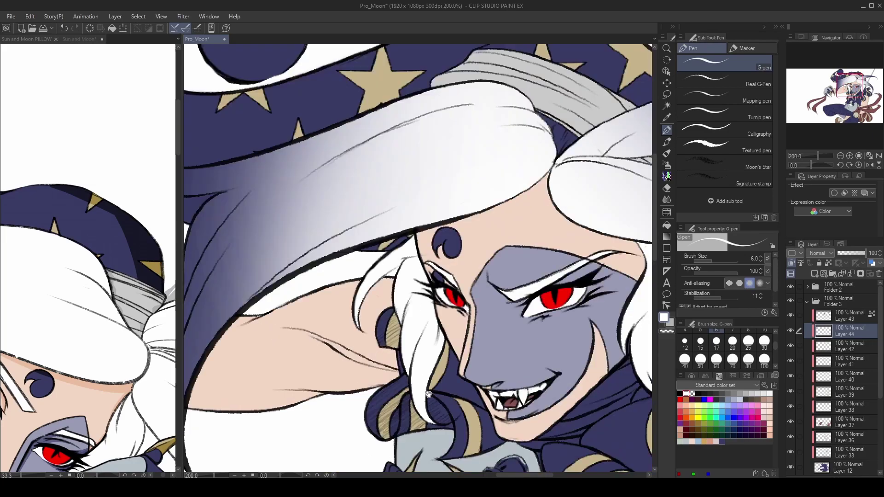
Touch up the skin colour at the temple beside the far side lock on Layer 36.
scroll(877, 363, "down", 2)
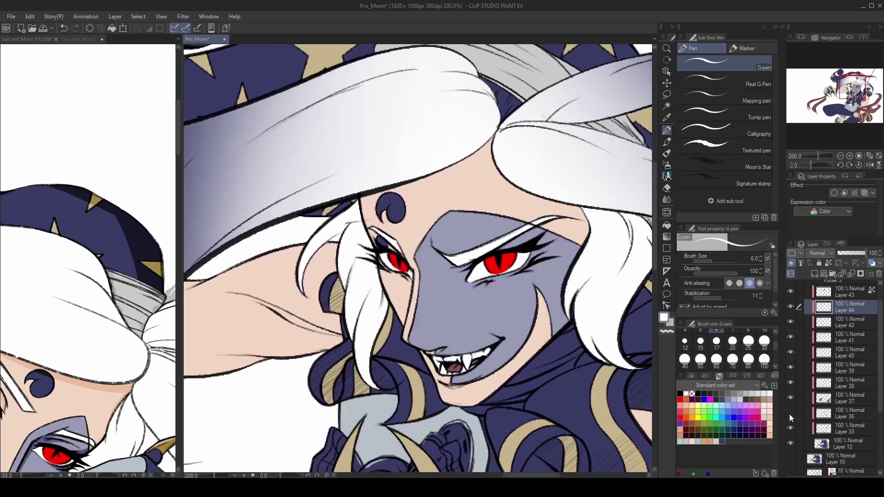
left_click(815, 413)
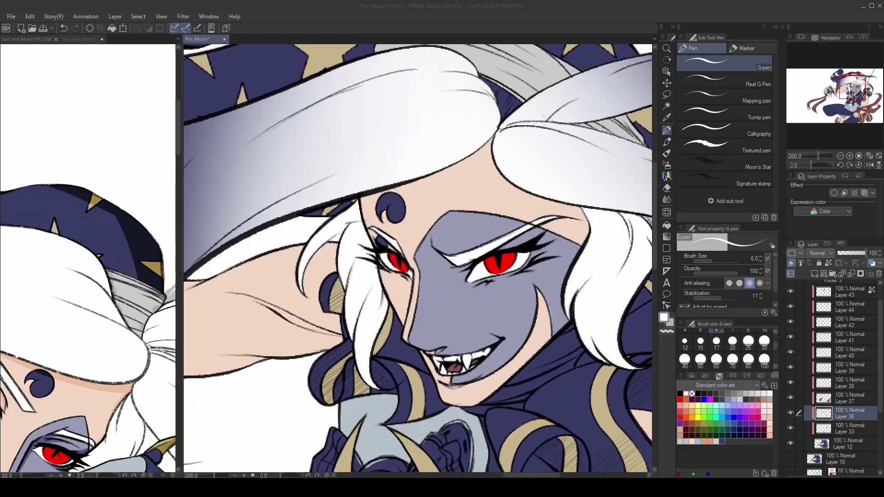
left_click(366, 206)
key("ctrl+alt+0")
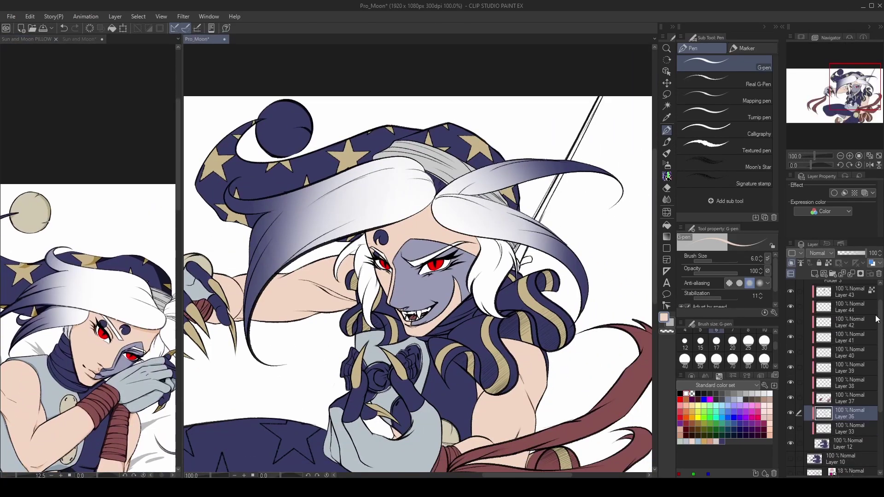
Shade the lower ends of the side locks navy on Layer 44 with the Soft airbrush.
left_click(852, 307)
key("b")
left_click(722, 441)
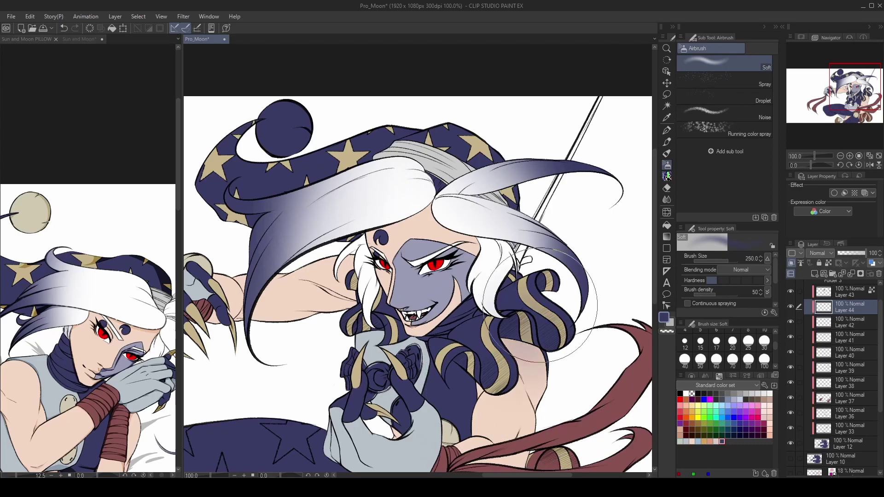
mouse_move(488, 323)
left_mouse_down()
mouse_move(486, 301)
mouse_move(317, 376)
mouse_move(332, 331)
mouse_move(436, 312)
left_mouse_up()
Refine the white-to-navy fade on the side locks with the Soft airbrush at size 120, alternating white and navy.
left_click(681, 393)
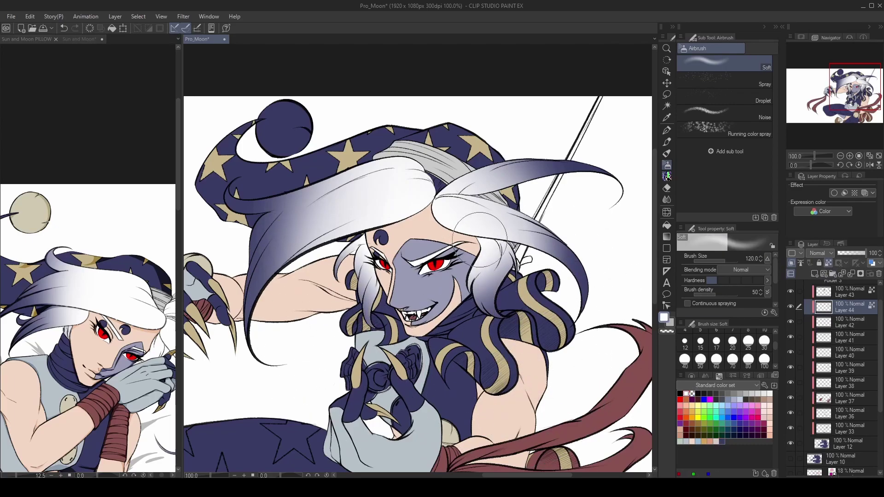
scroll(438, 299, "down", 1)
left_click(524, 292, "alt")
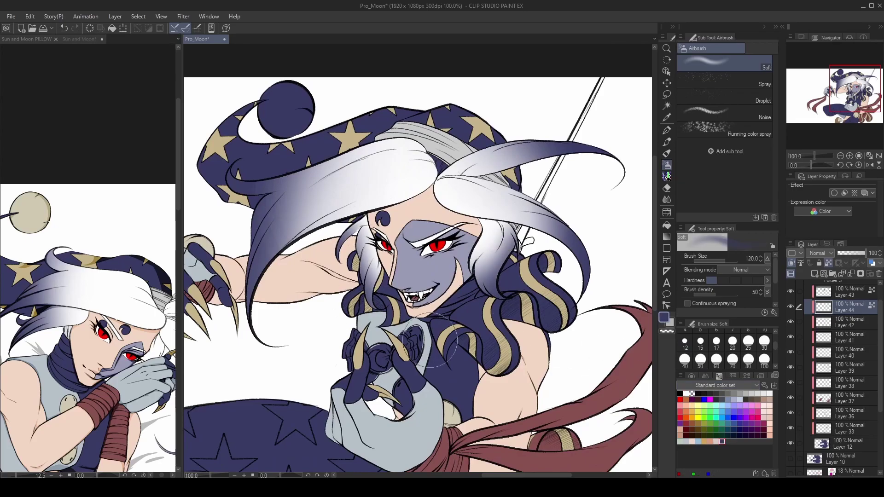
left_click(583, 307, "alt")
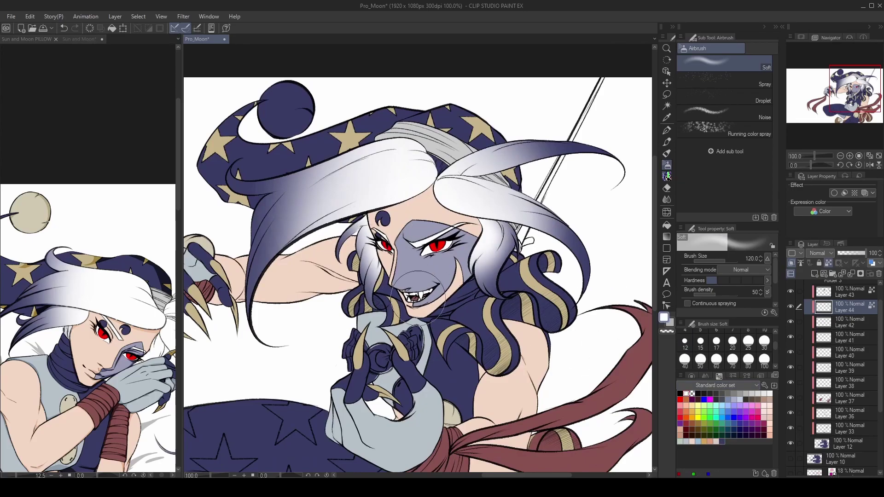
left_click(413, 364, "alt")
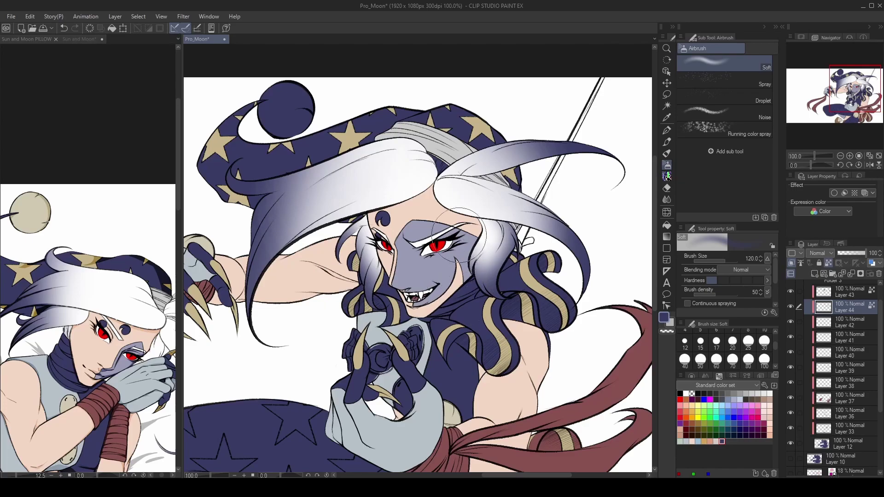
scroll(479, 332, "down", 1)
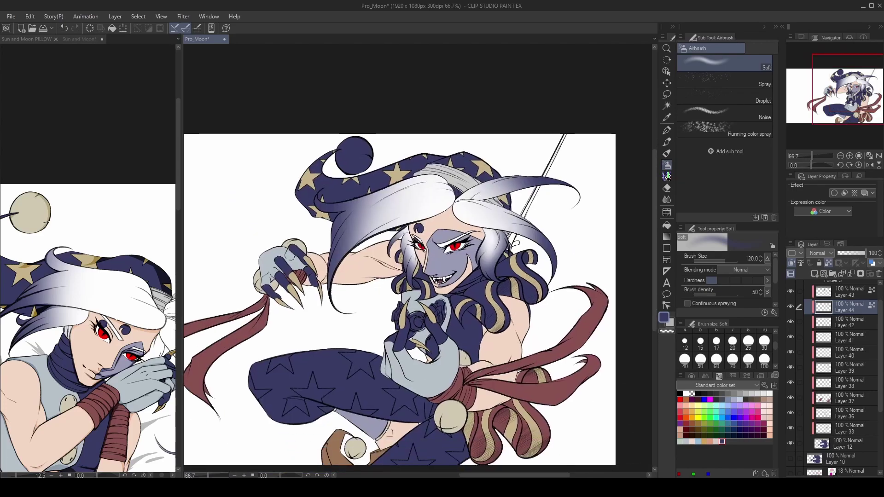
Outline the star at the lower edge of the trouser leg in gold on Layer 41 and fill it.
scroll(391, 338, "up", 1)
left_click(833, 339)
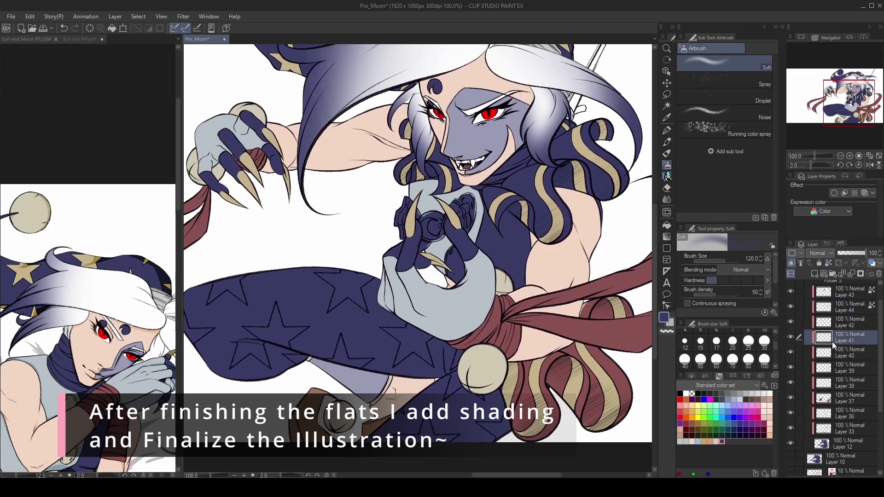
key("p")
scroll(620, 191, "up", 4)
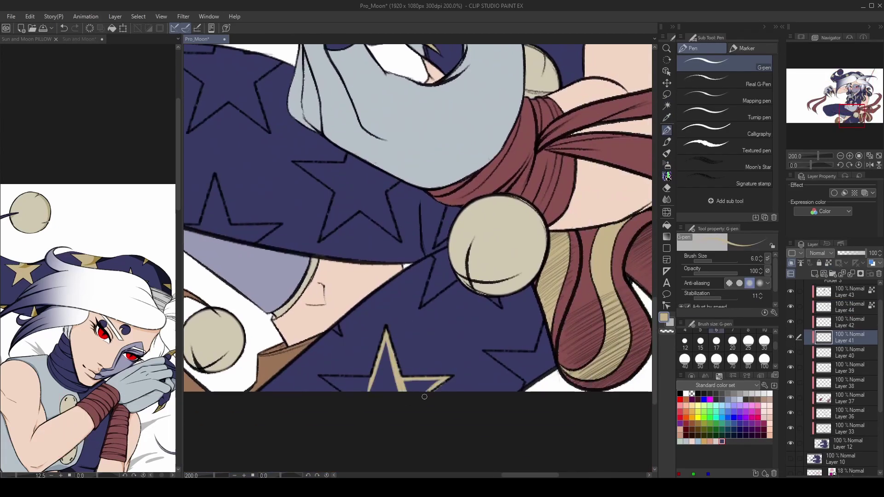
left_click_drag(373, 378, 322, 375)
key("g")
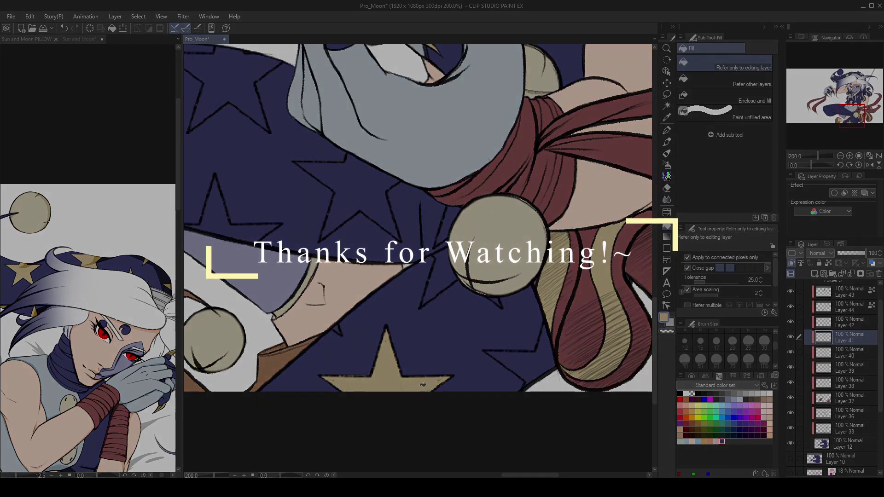